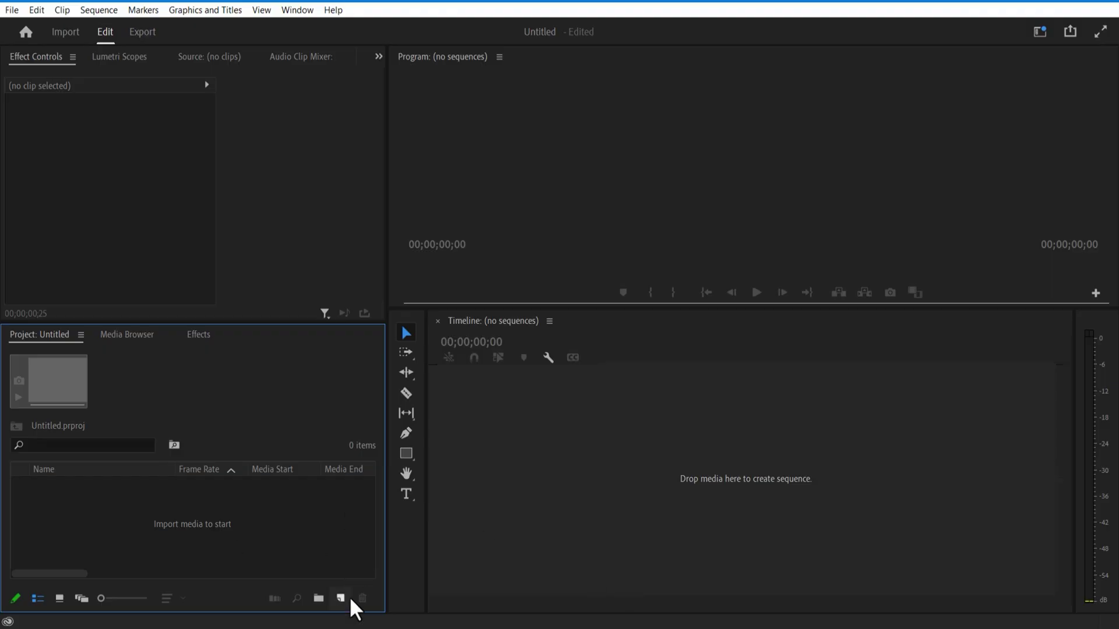
Create a new 1920 x 1080 sequence at 29.97 fps with the DSLR 1080p30 preset.
left_click(347, 596)
left_click(384, 447)
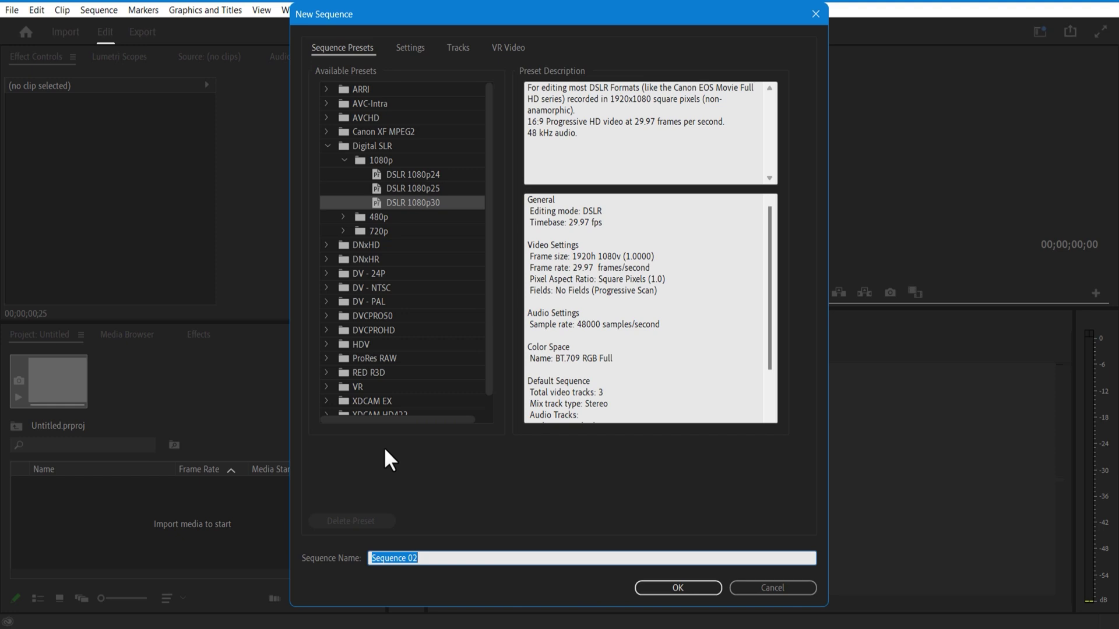
left_click(407, 52)
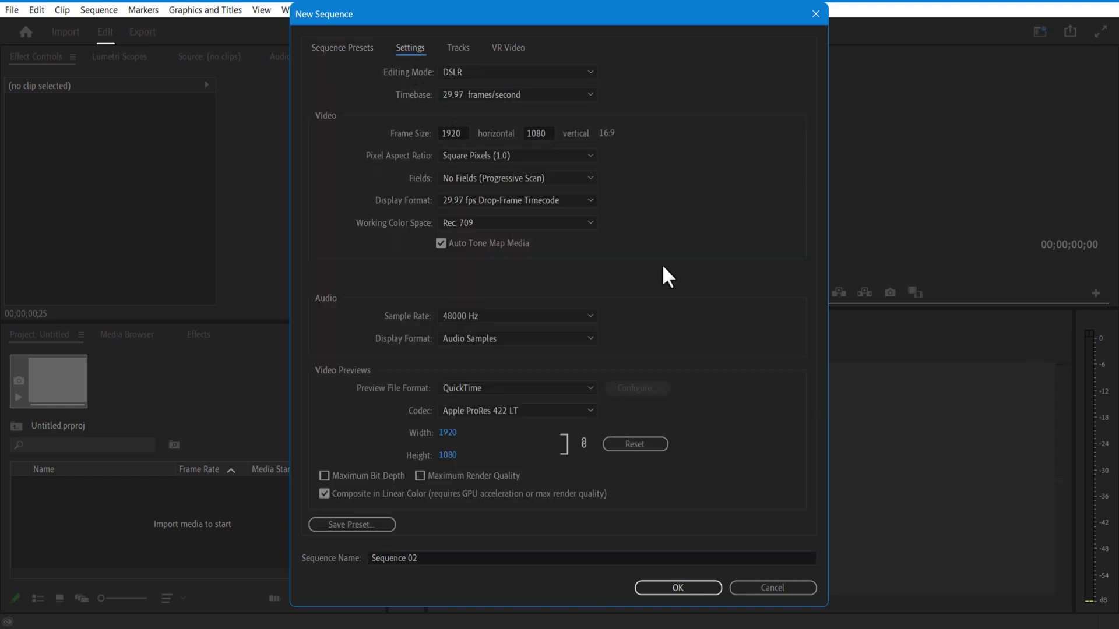
left_click(710, 588)
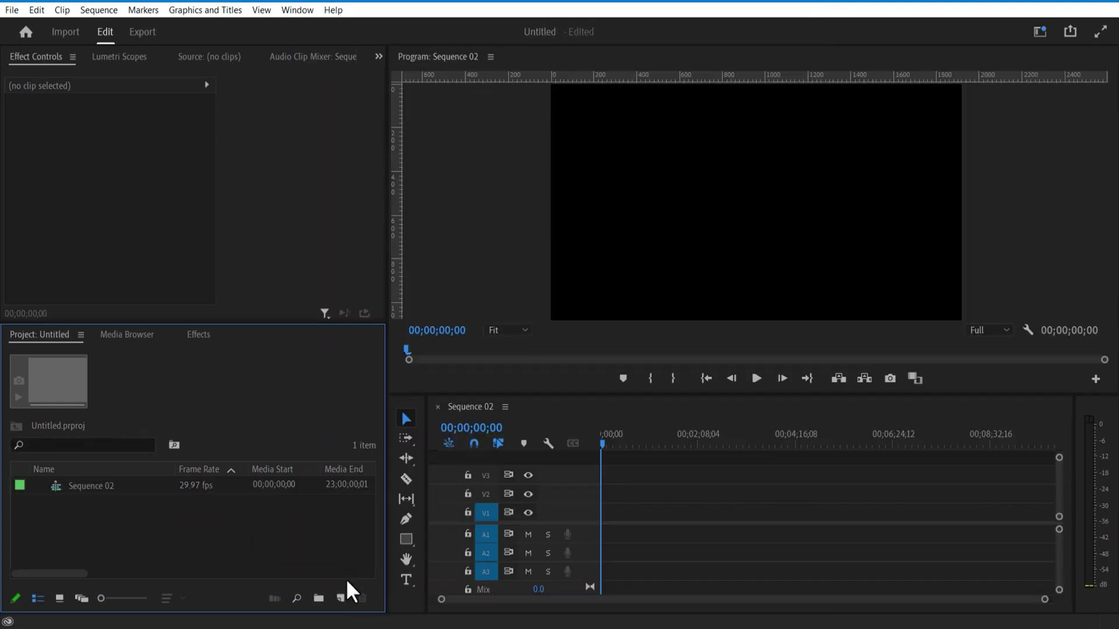
Create a yellow 1920 x 1080 color matte and place it at the start of track V1.
left_click(339, 596)
left_click(370, 543)
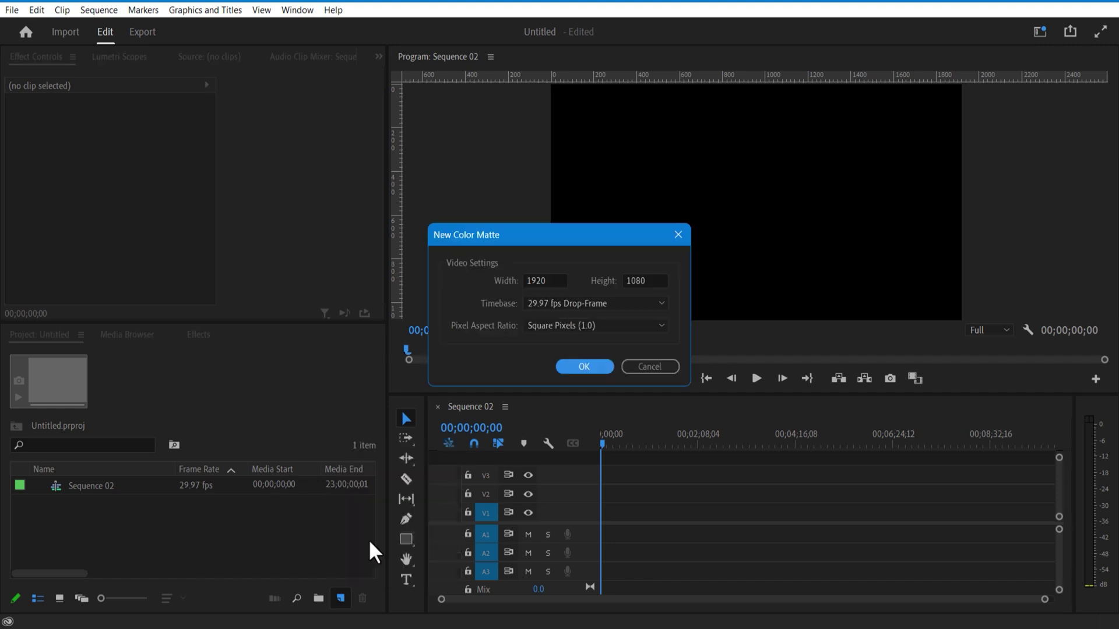
left_click(584, 367)
left_click(589, 255)
left_click(551, 382)
left_click(707, 210)
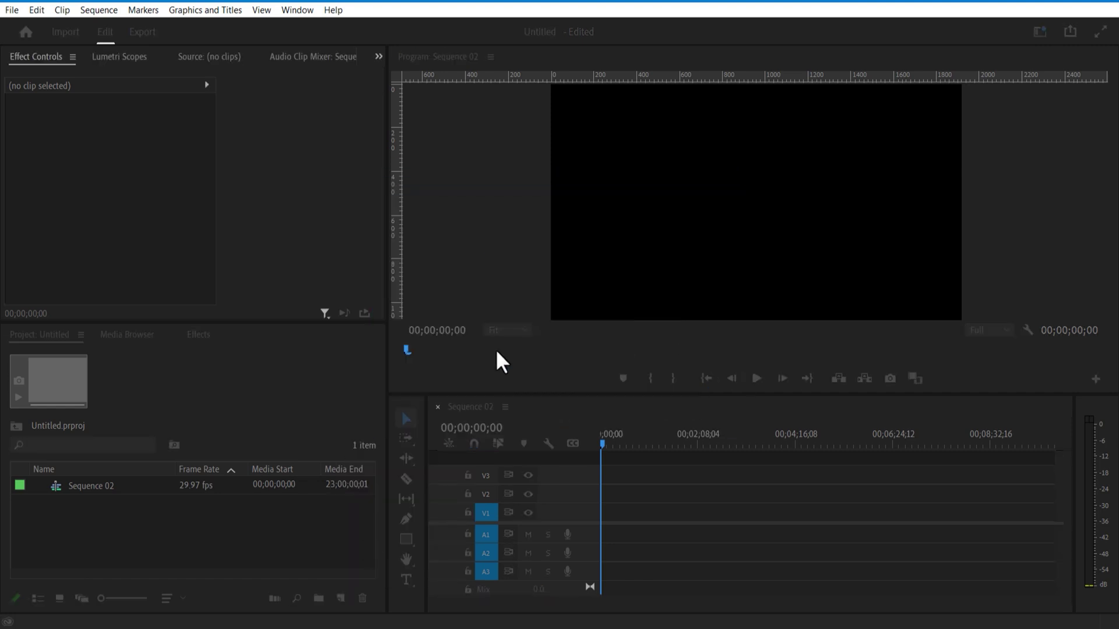
left_click_drag(130, 492, 619, 505)
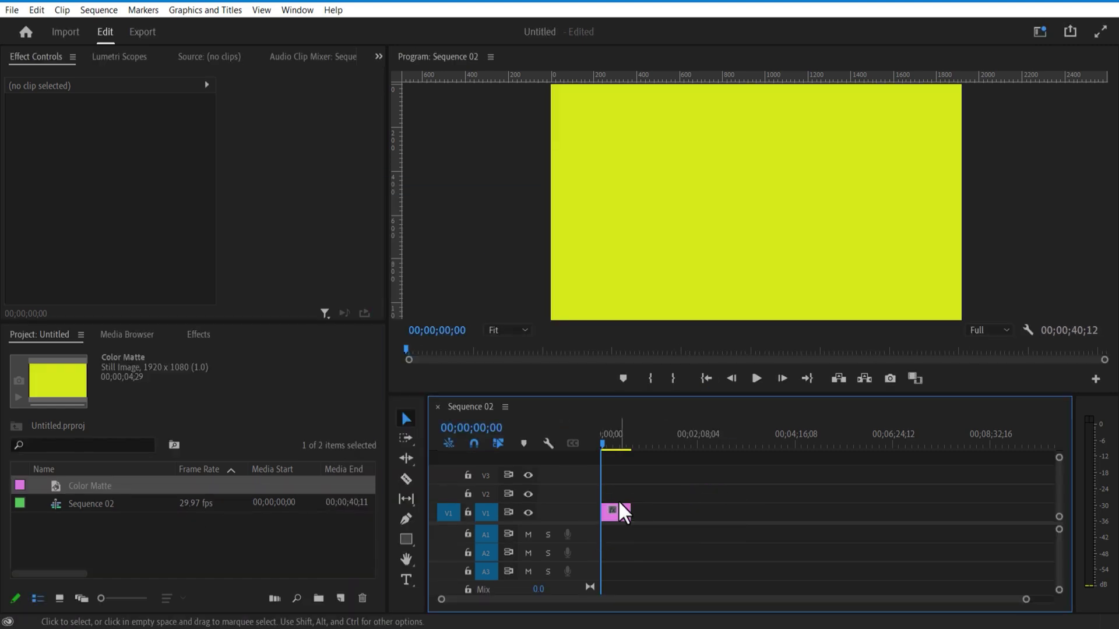
Search the effects for "grid", apply the Grid effect to the color matte clip and move the clip to track V2.
left_click(325, 531)
left_click(183, 331)
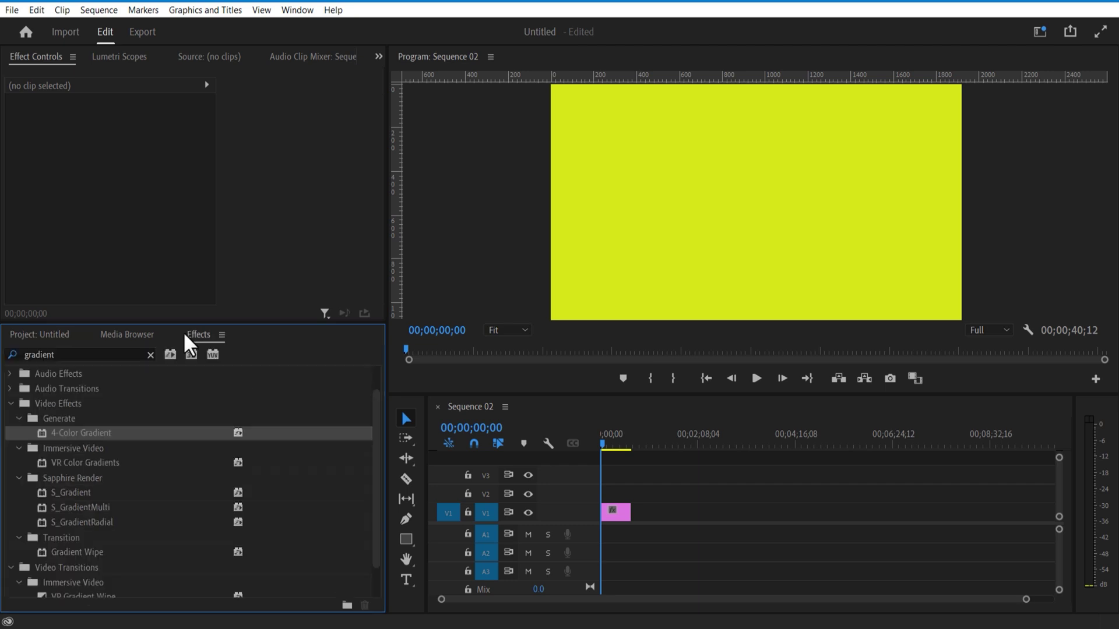
left_click(84, 354)
double_click(84, 353)
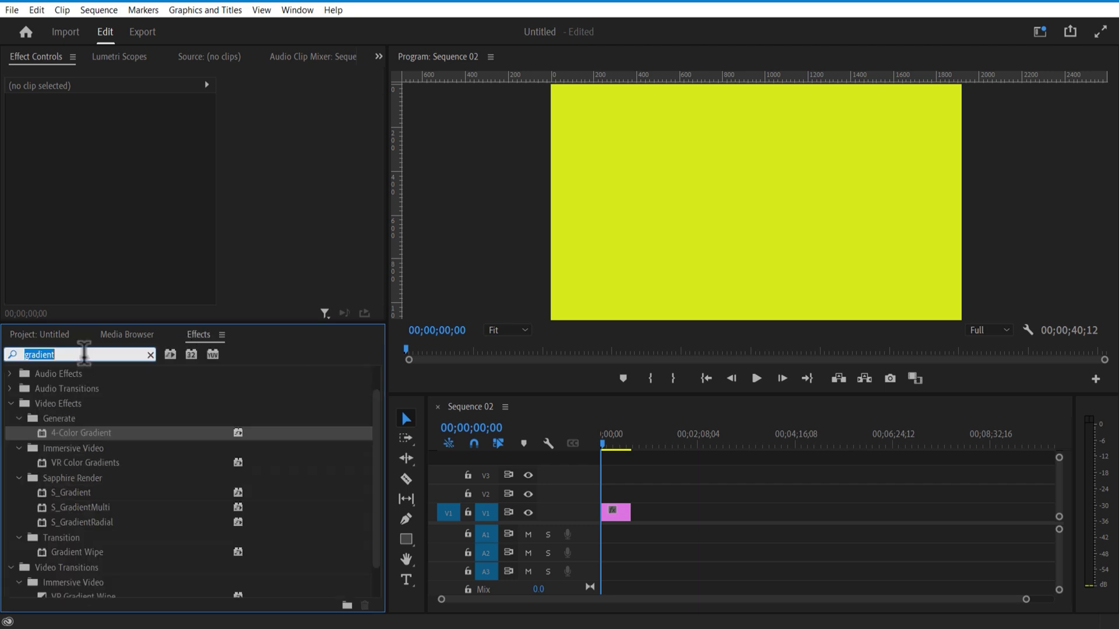
type("gri")
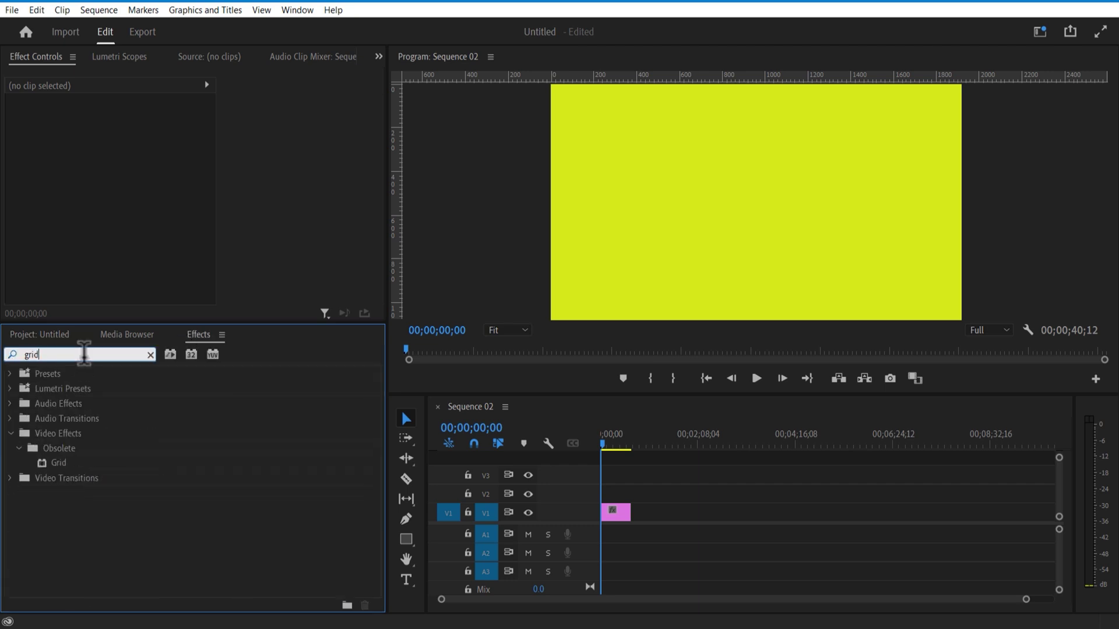
type("d")
left_click_drag(70, 462, 621, 494)
Create a second color matte in bright yellow EDFA09 and place it on track V1 beneath the grid clip.
left_click(41, 334)
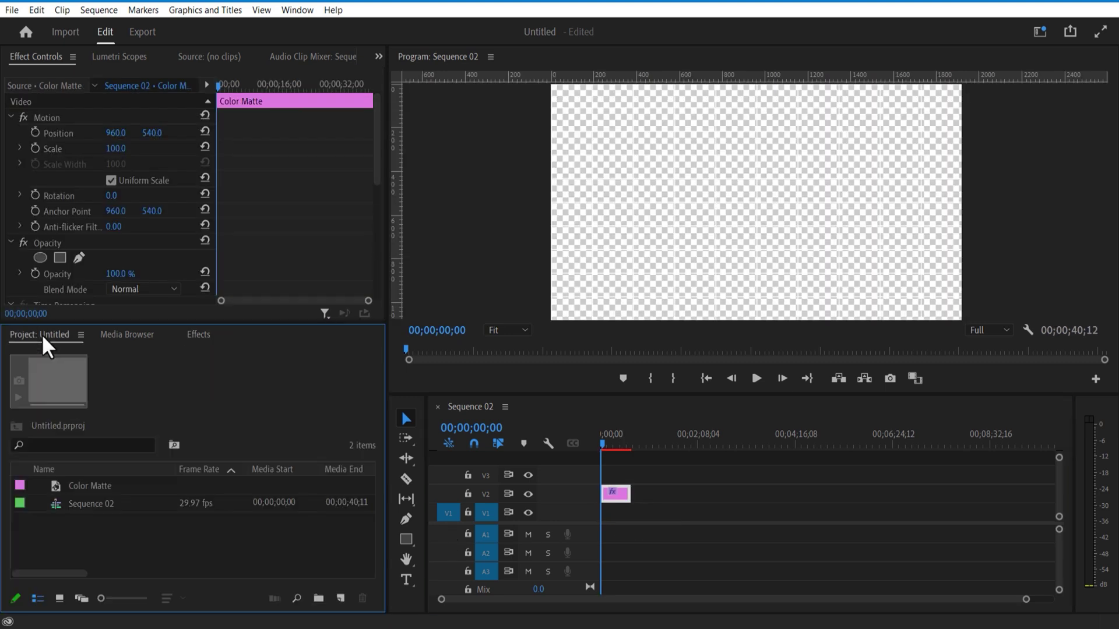
left_click(340, 598)
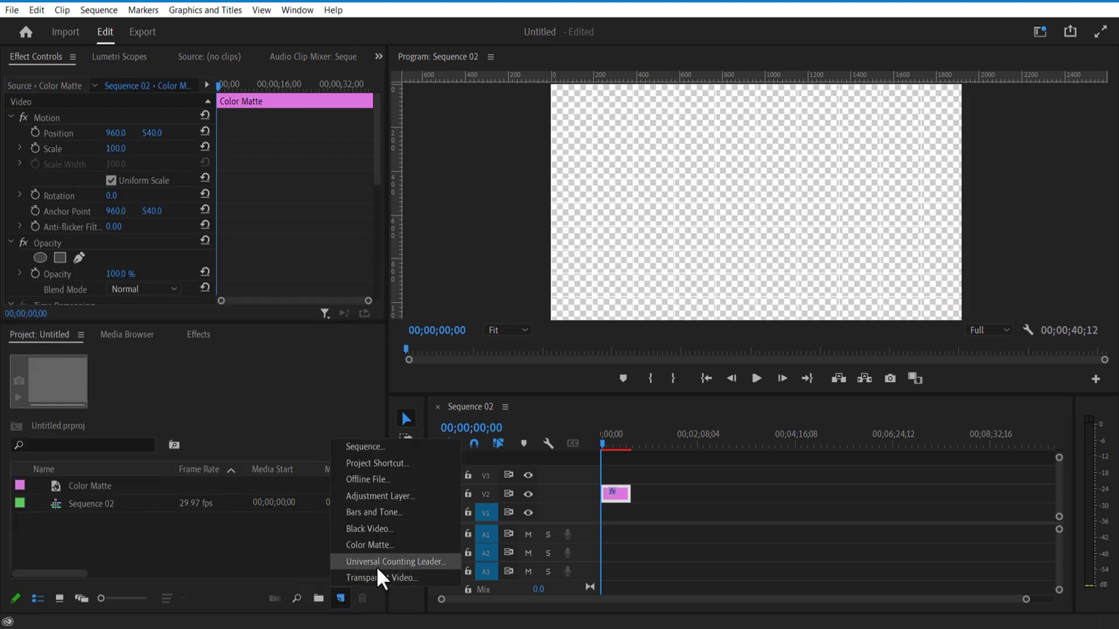
left_click(374, 545)
left_click(587, 366)
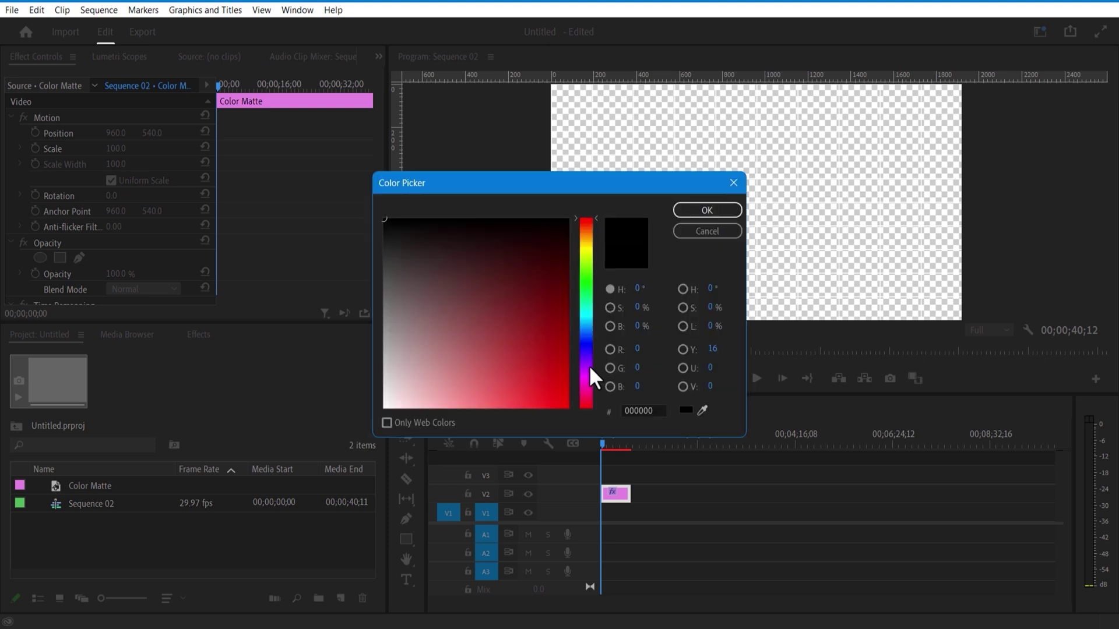
left_click(587, 251)
left_click_drag(561, 366, 561, 404)
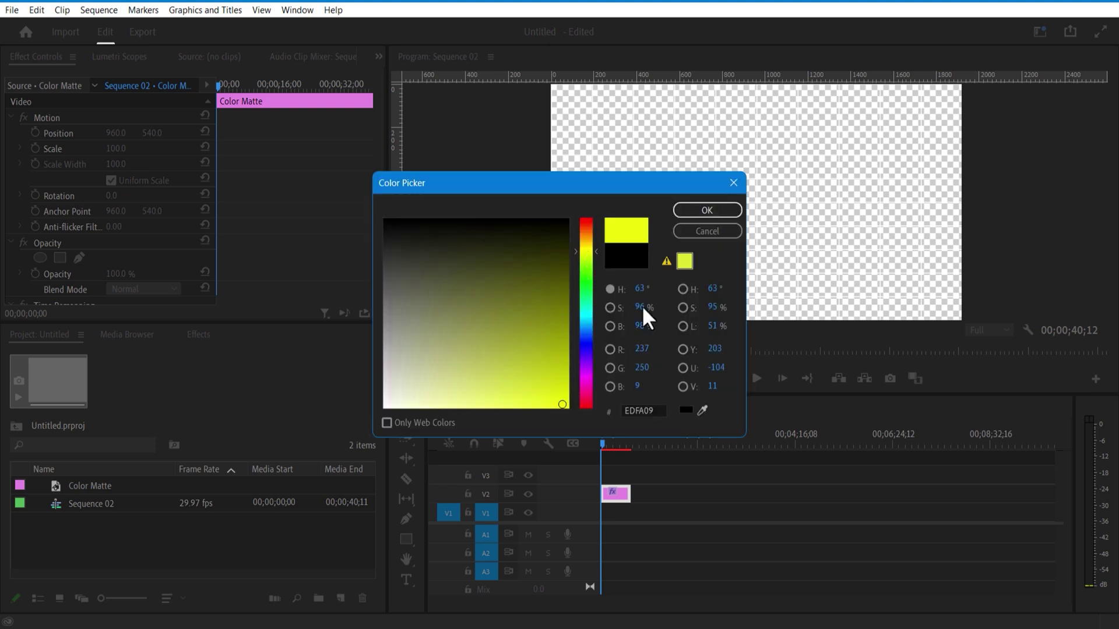
left_click(684, 211)
left_click(528, 338)
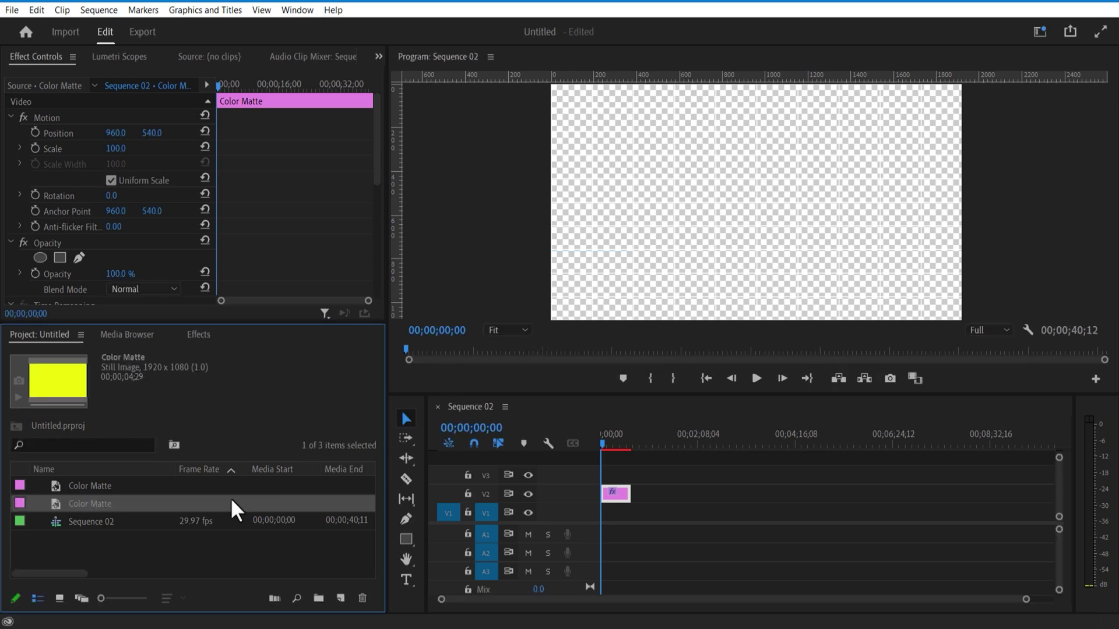
left_click_drag(114, 505, 613, 512)
Rename the clip on V2 as grid and the clip on V1 as bg.
key("equal")
right_click(643, 492)
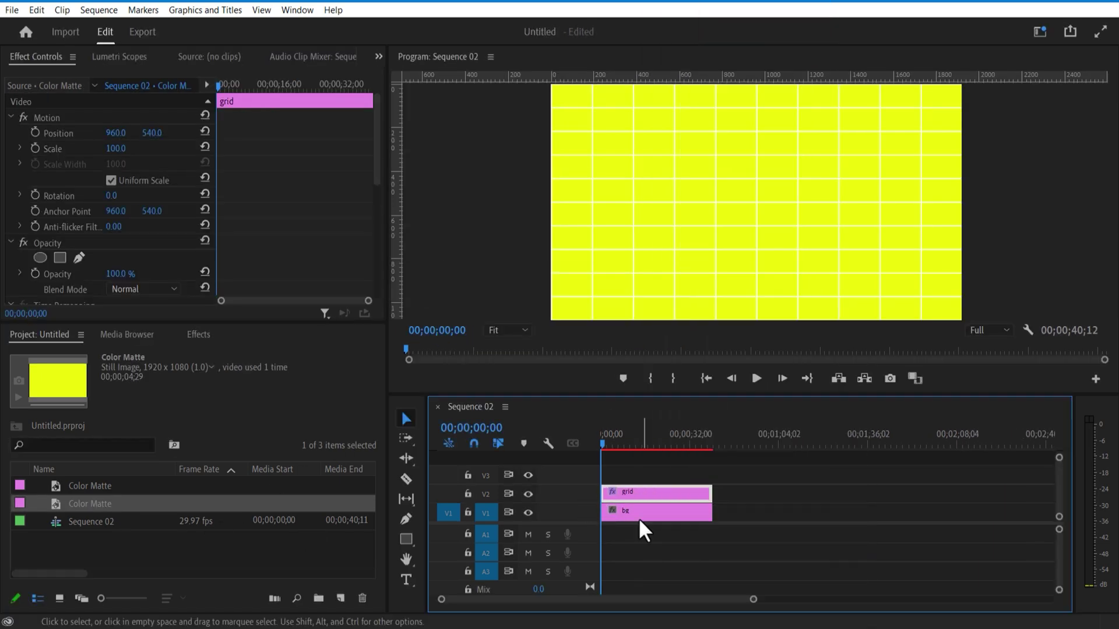
left_click(635, 507)
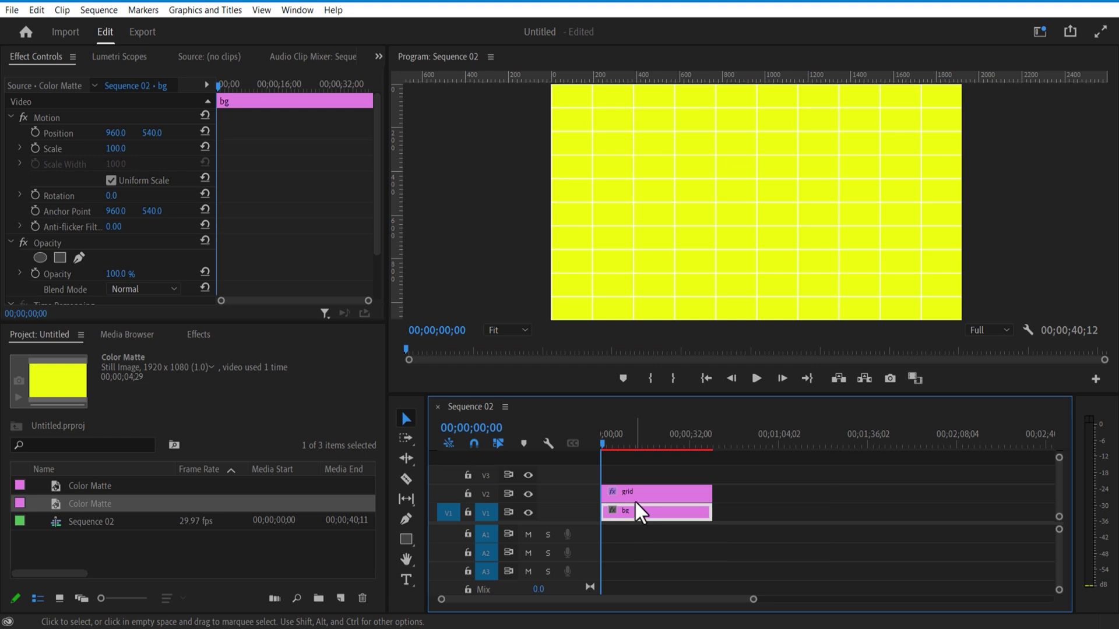
Set the Grid effect's blending mode to Soft Light on the grid clip.
left_click(634, 497)
left_click_drag(377, 163, 377, 280)
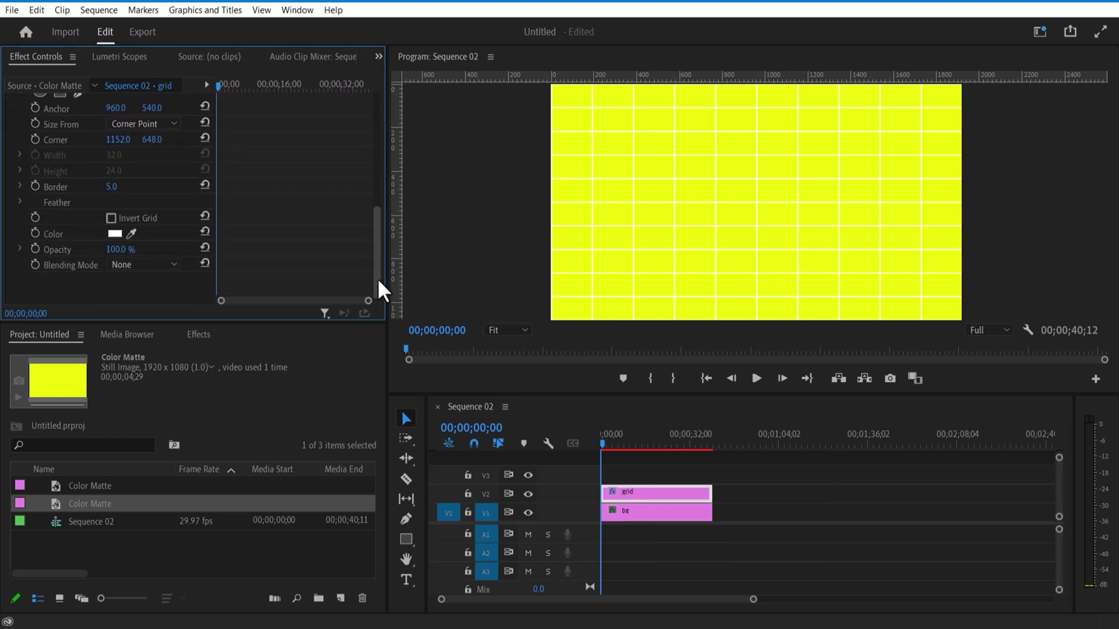
left_click(144, 267)
left_click(147, 402)
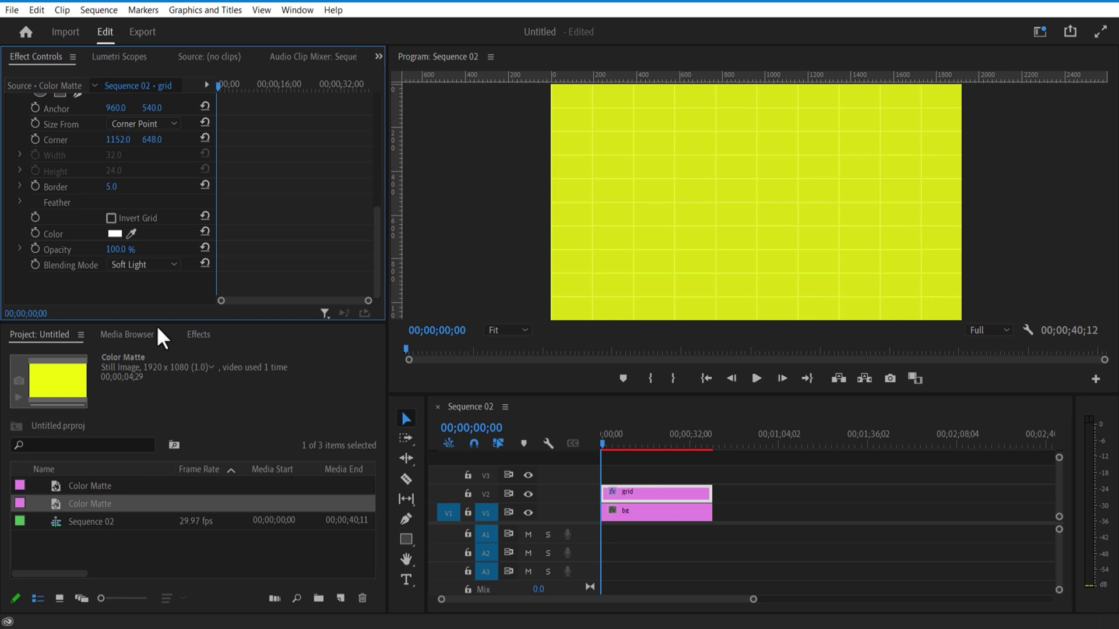
Size the grid from Width & Height Sliders, with width 119, height 102 and border 3.
scroll(99, 151, "up", 1)
left_click(143, 155)
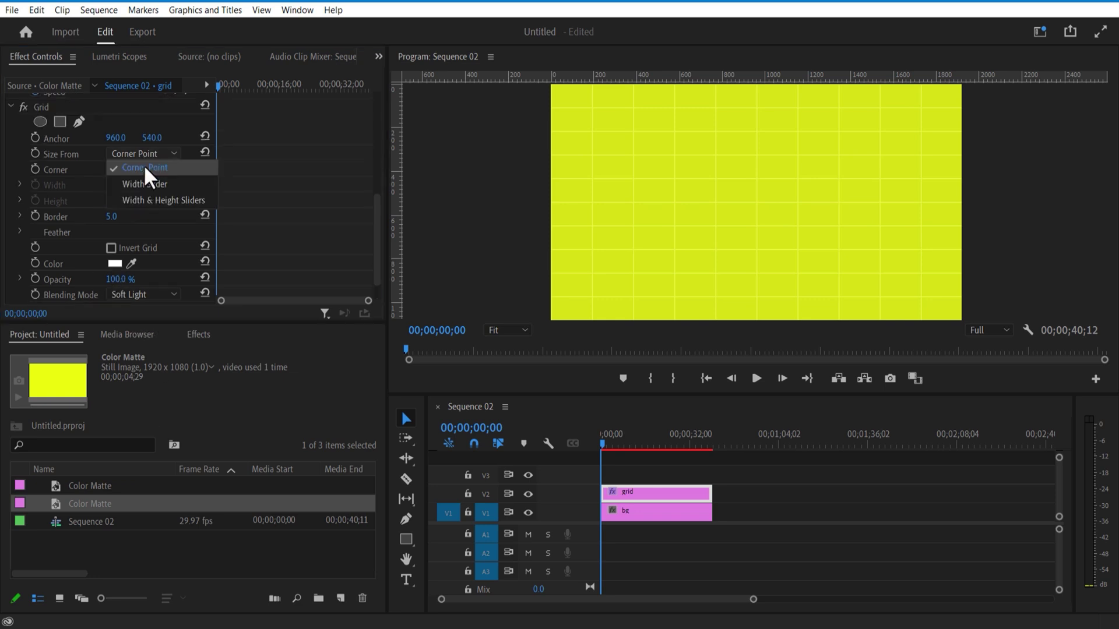
left_click(151, 200)
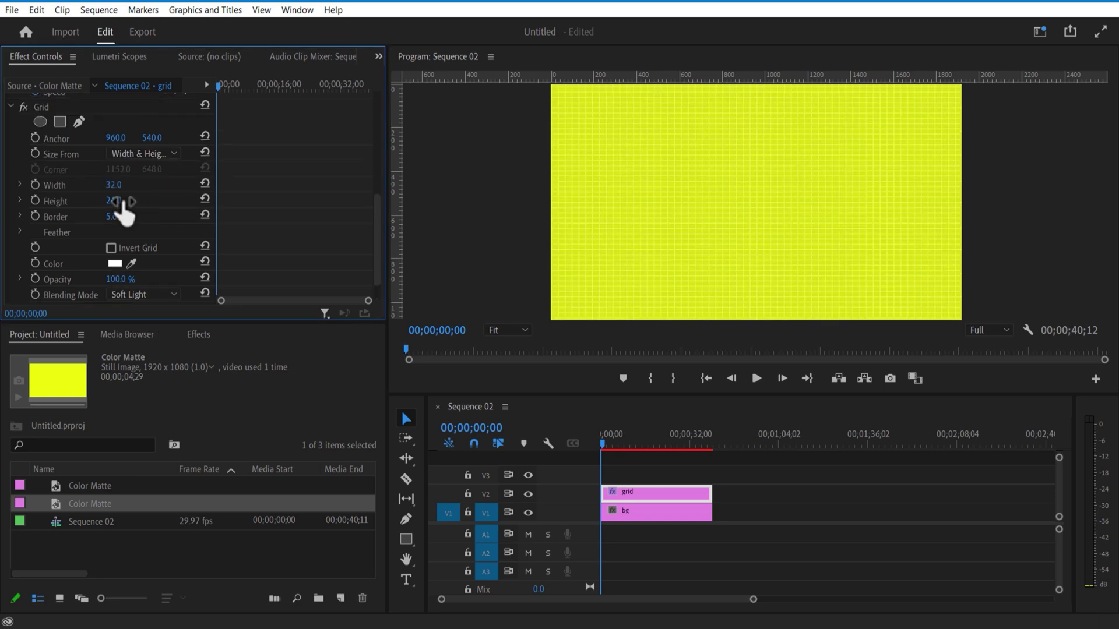
left_click_drag(121, 201, 167, 184)
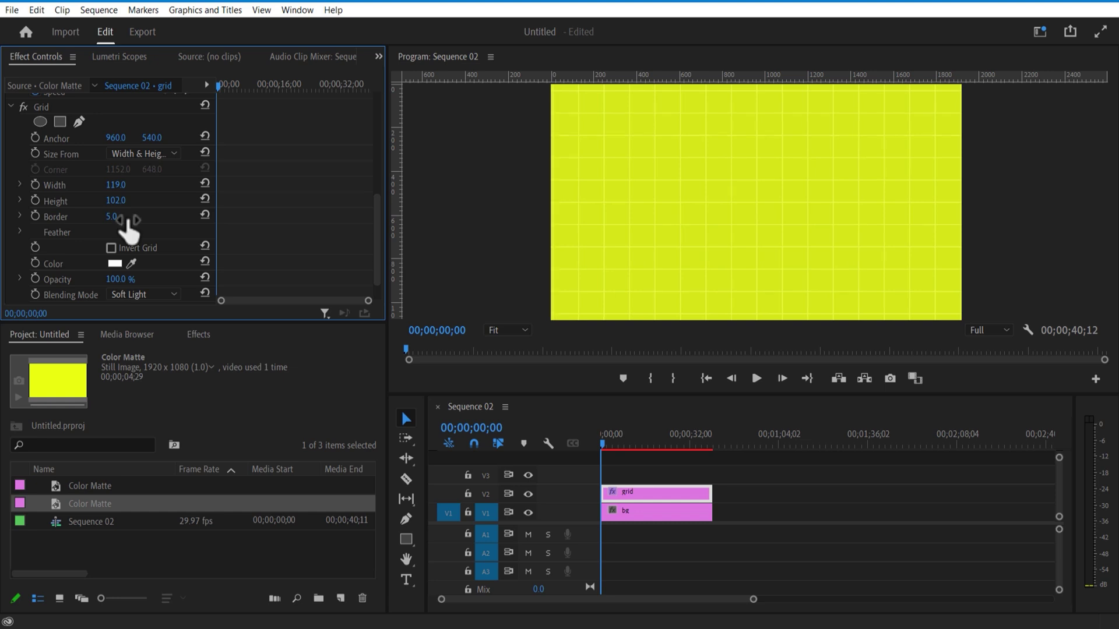
left_click(111, 216)
type("3")
key("Return")
left_click(330, 500)
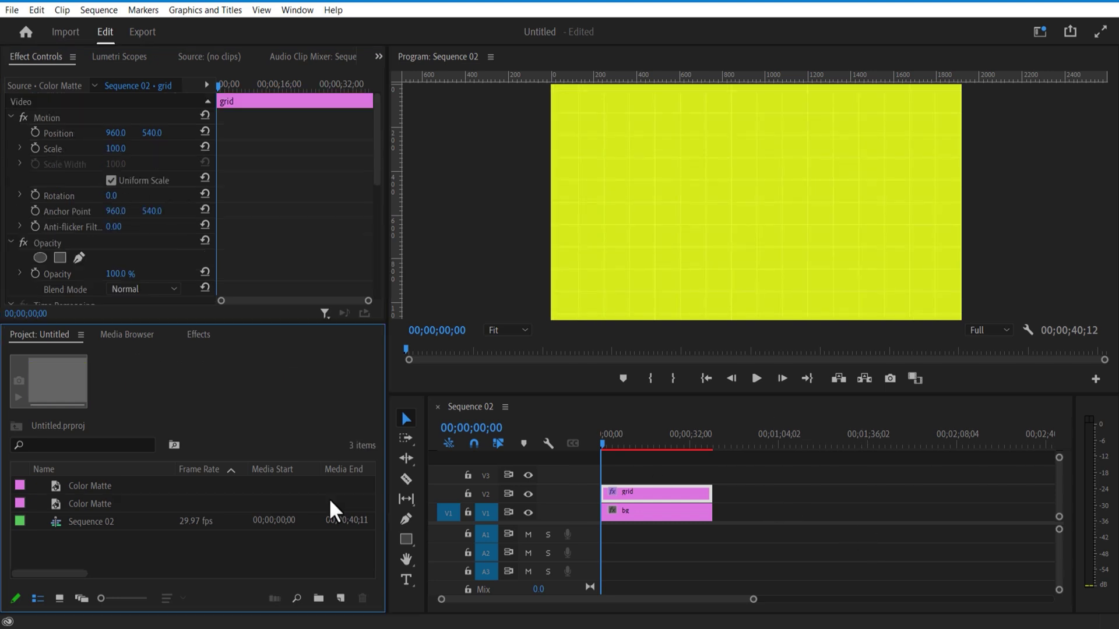
Draw a small circle about 48 px across near the middle of the frame with the Ellipse tool.
left_click(406, 539)
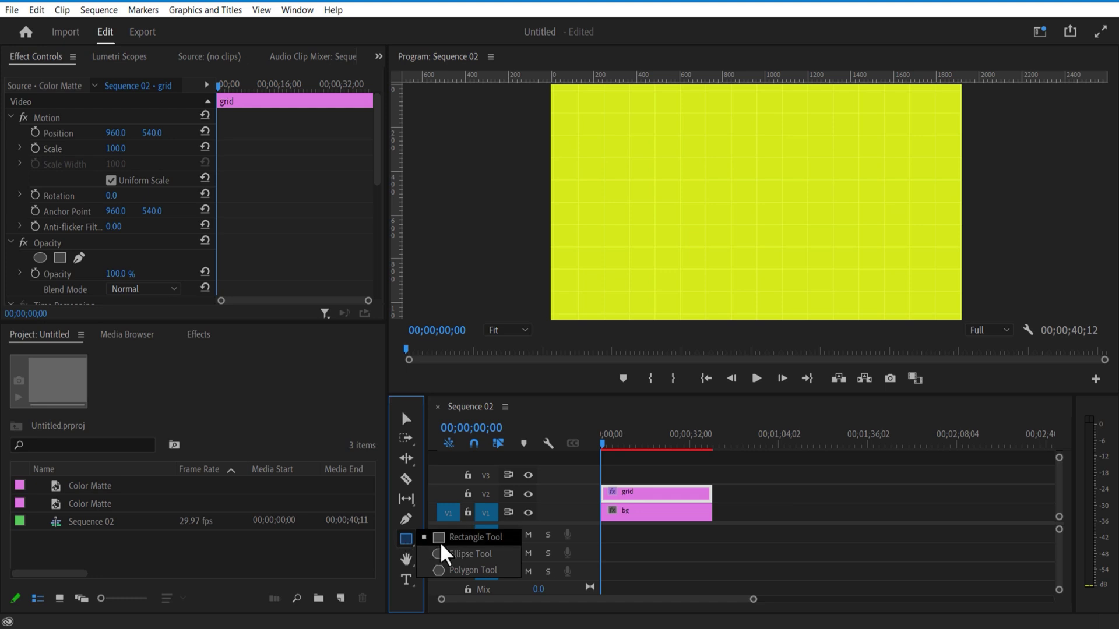
left_click(463, 553)
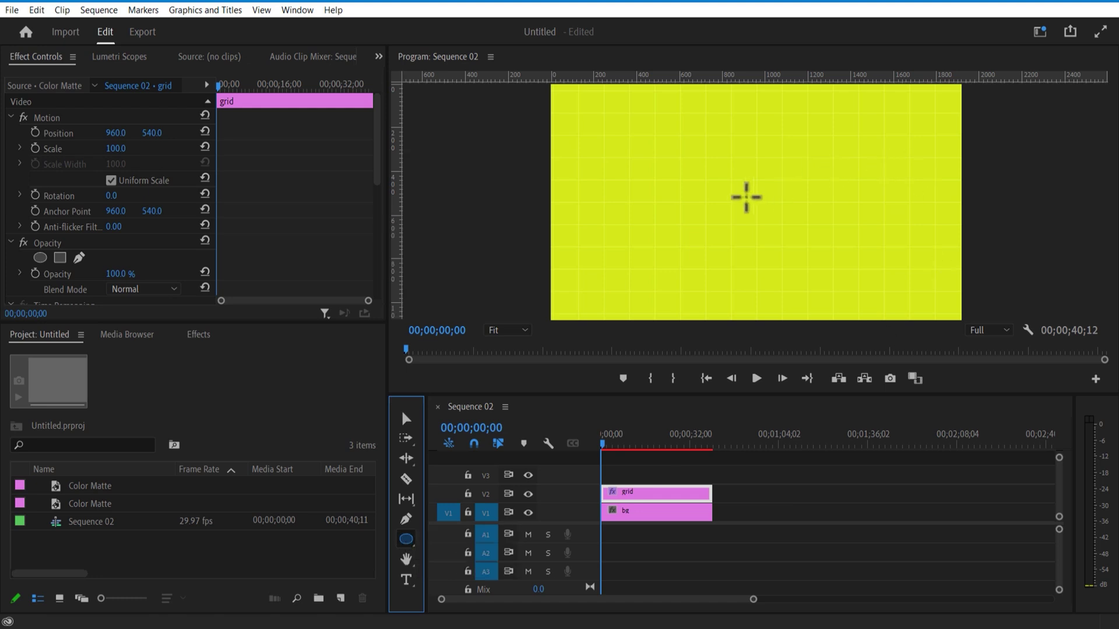
left_click_drag(723, 183, 729, 192)
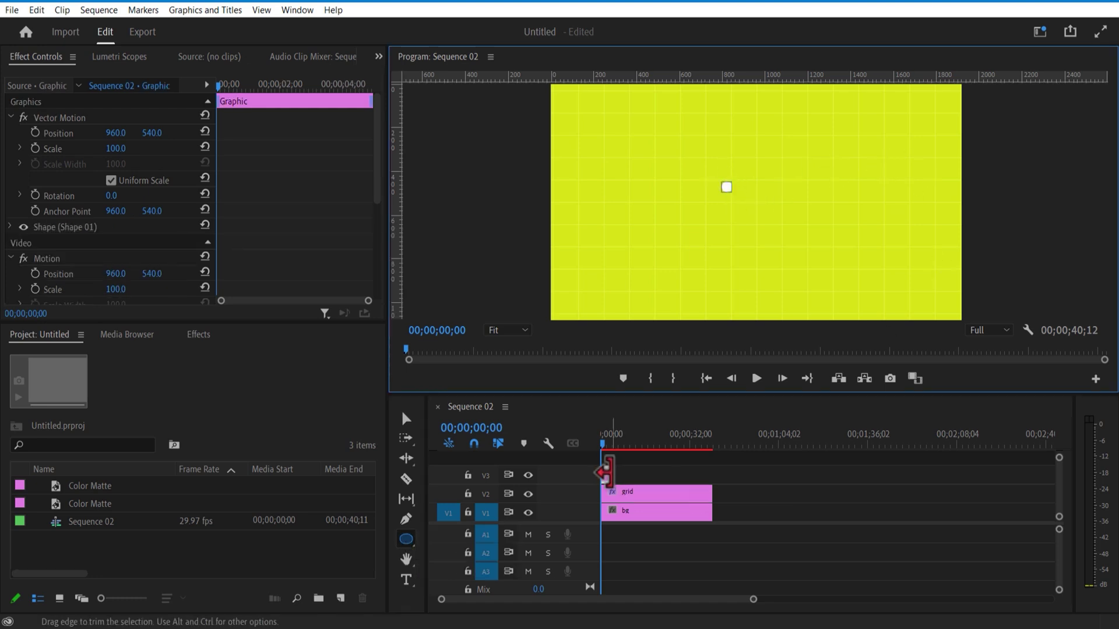
Turn off the circle's fill and give it a white outer stroke of width 2.
left_click_drag(376, 159, 374, 207)
left_click(10, 136)
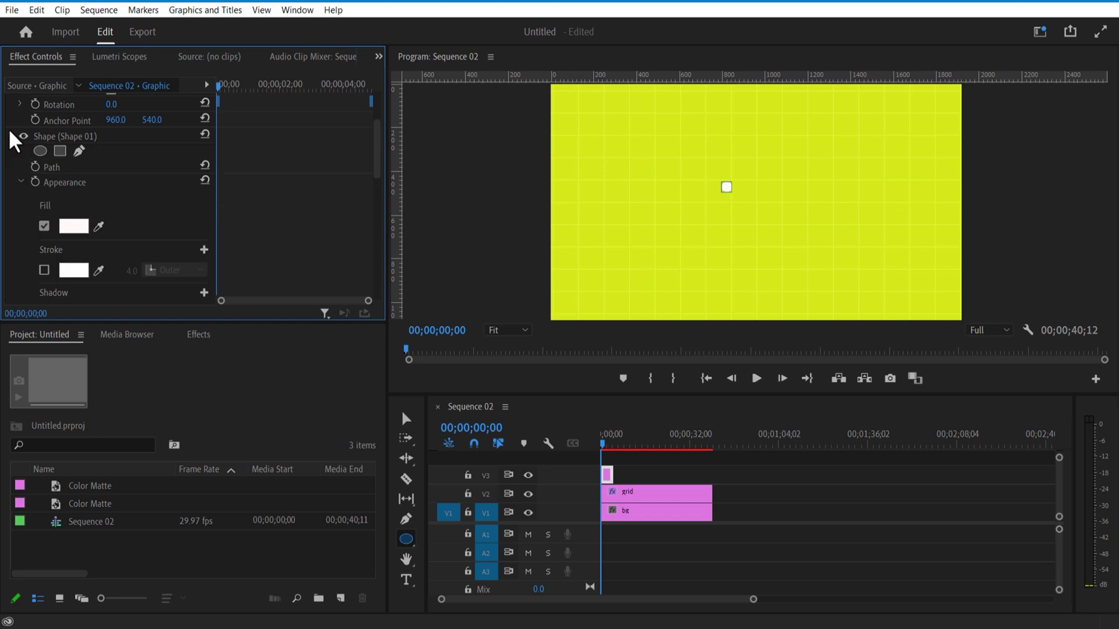
left_click(44, 270)
left_click(44, 226)
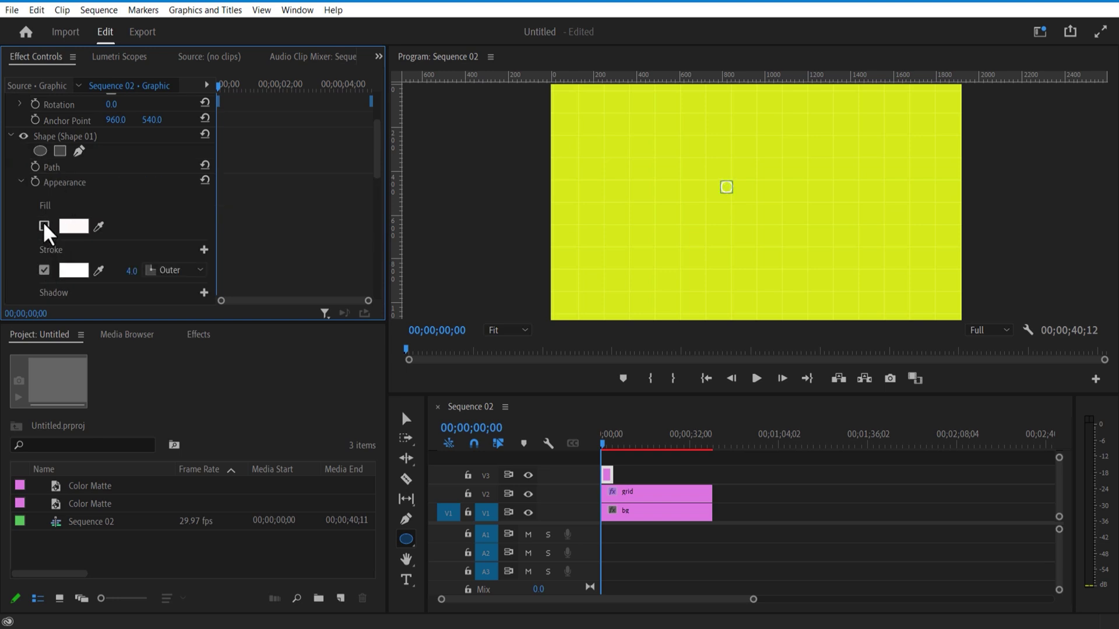
left_click(133, 271)
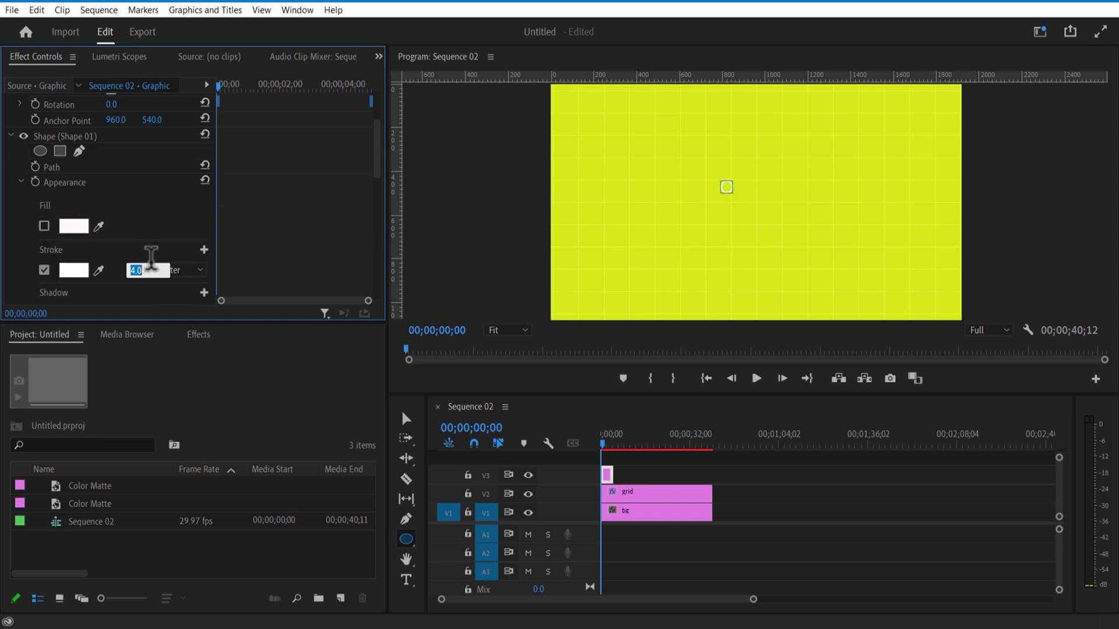
type("2")
left_click(176, 234)
left_click(685, 473)
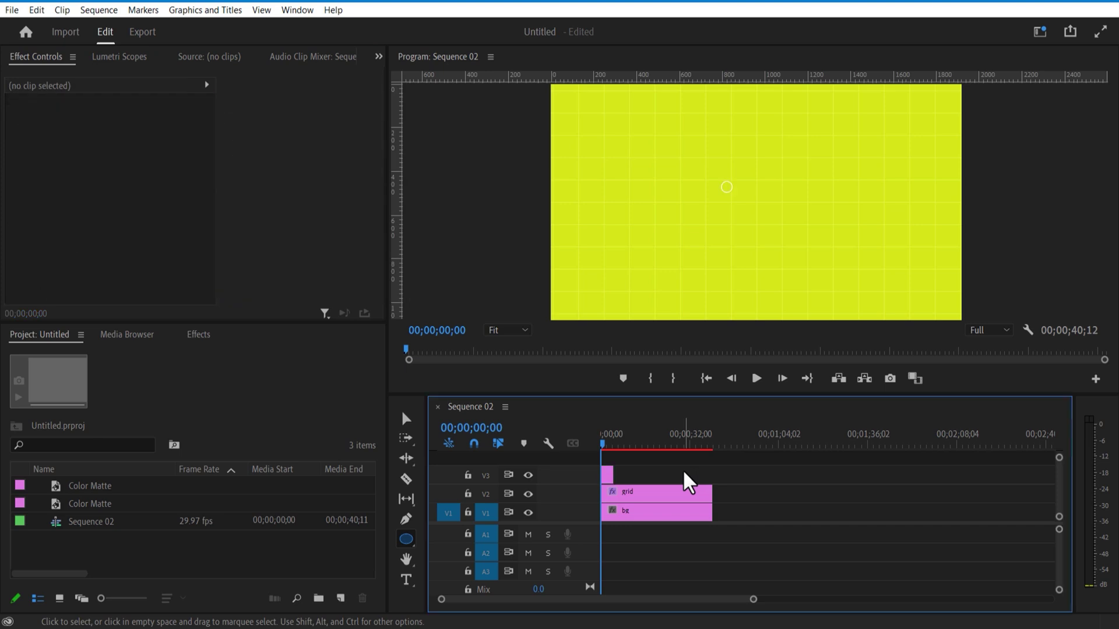
Open Essential Graphics and align the circle to the horizontal and vertical center of the frame.
left_click(608, 474)
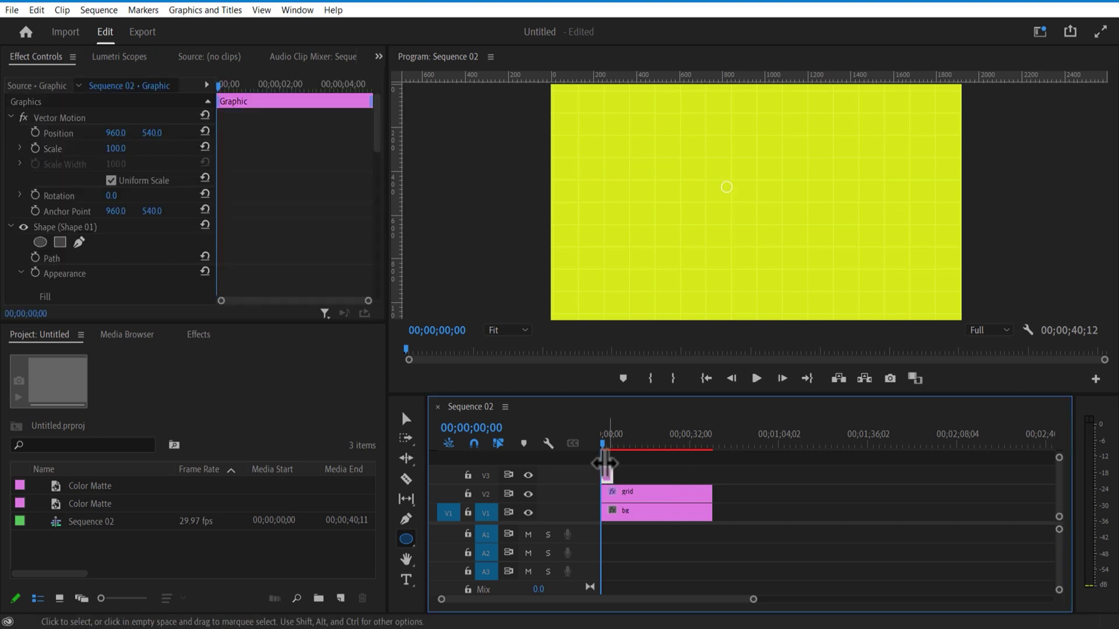
left_click(294, 10)
left_click(339, 254)
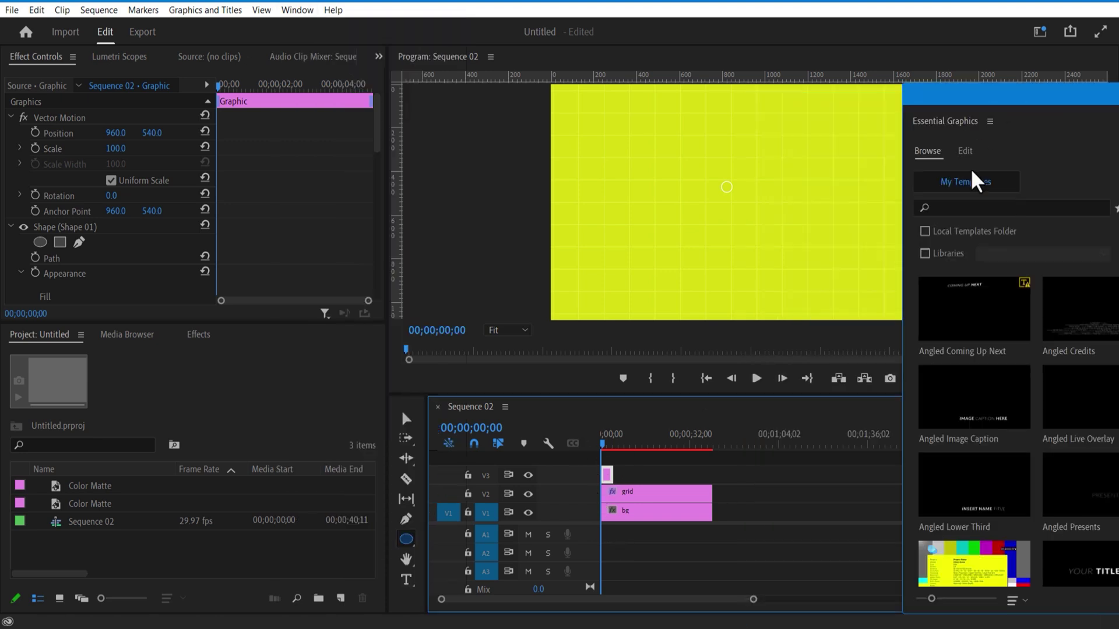
left_click(966, 152)
left_click(974, 176)
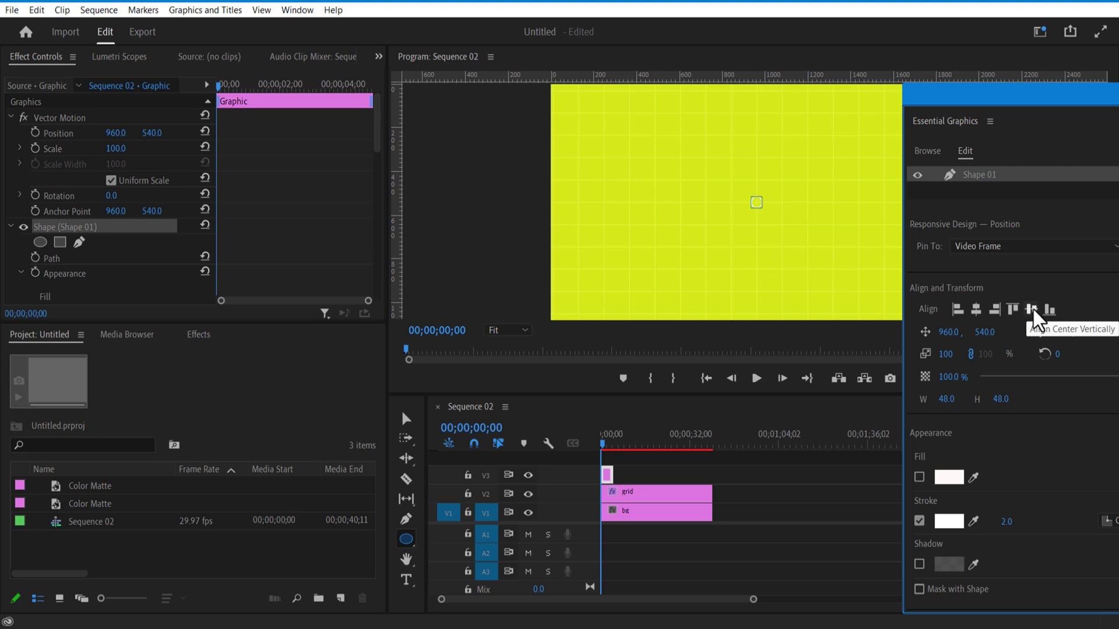
left_click(1004, 100)
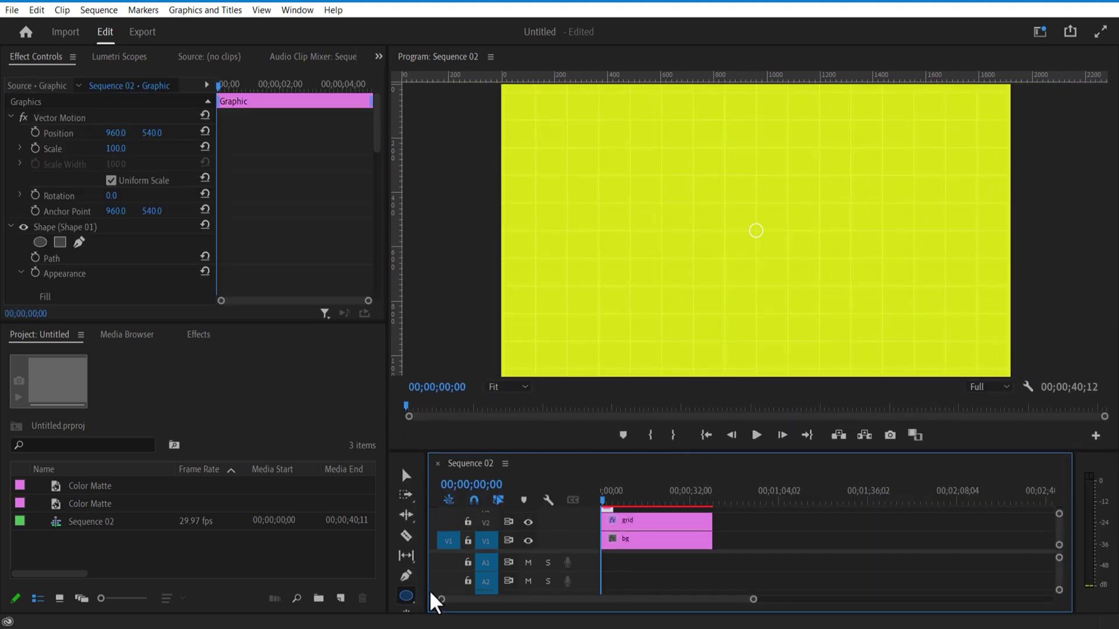
Draw a short diagonal line outward from the circle's upper edge with the Pen tool and give it a white outer stroke of width 6.
left_click(406, 577)
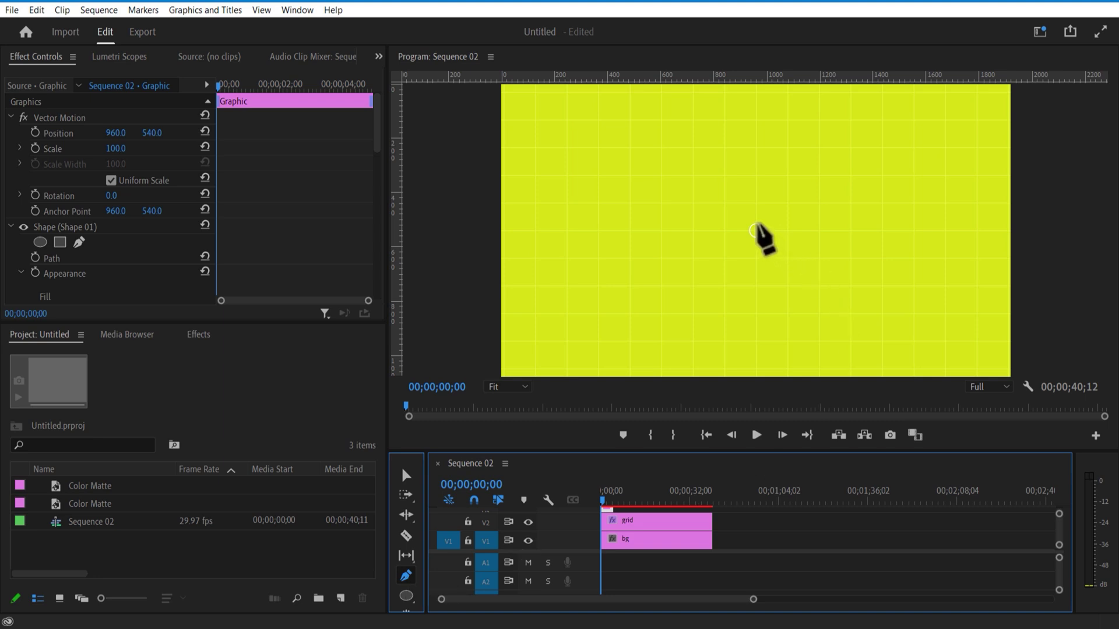
left_click_drag(757, 224, 773, 209)
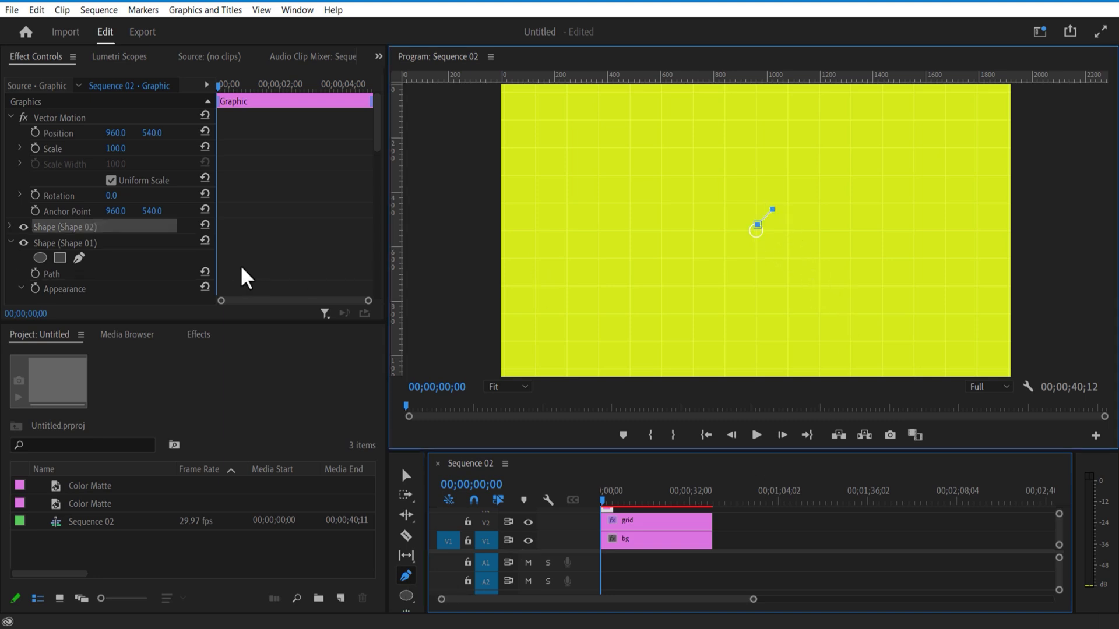
left_click(99, 229)
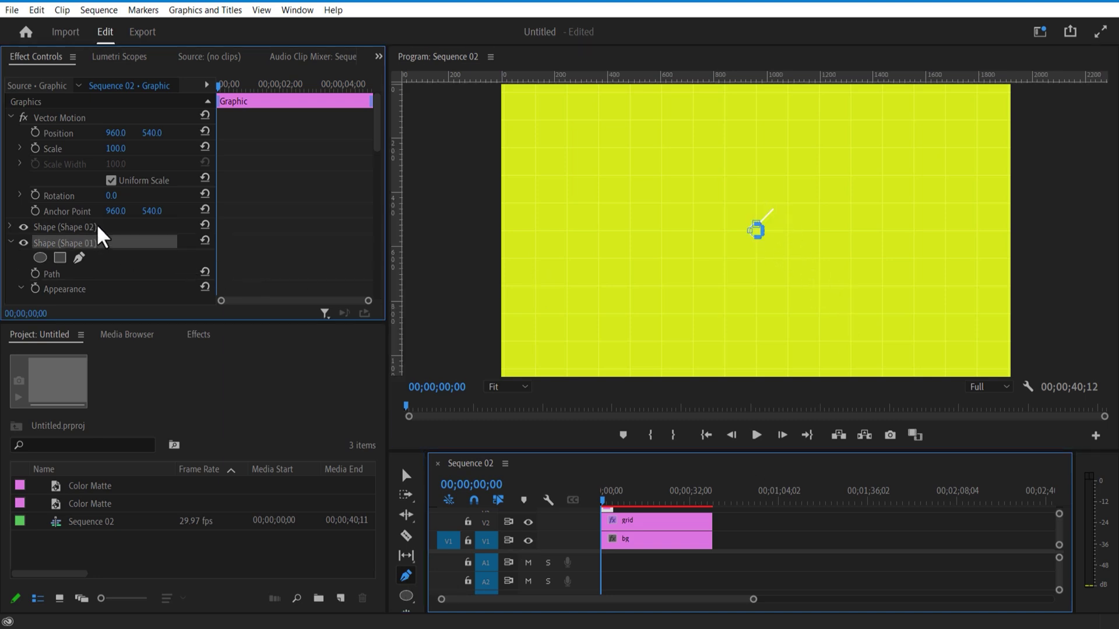
left_click(10, 227)
scroll(121, 274, "down", 4)
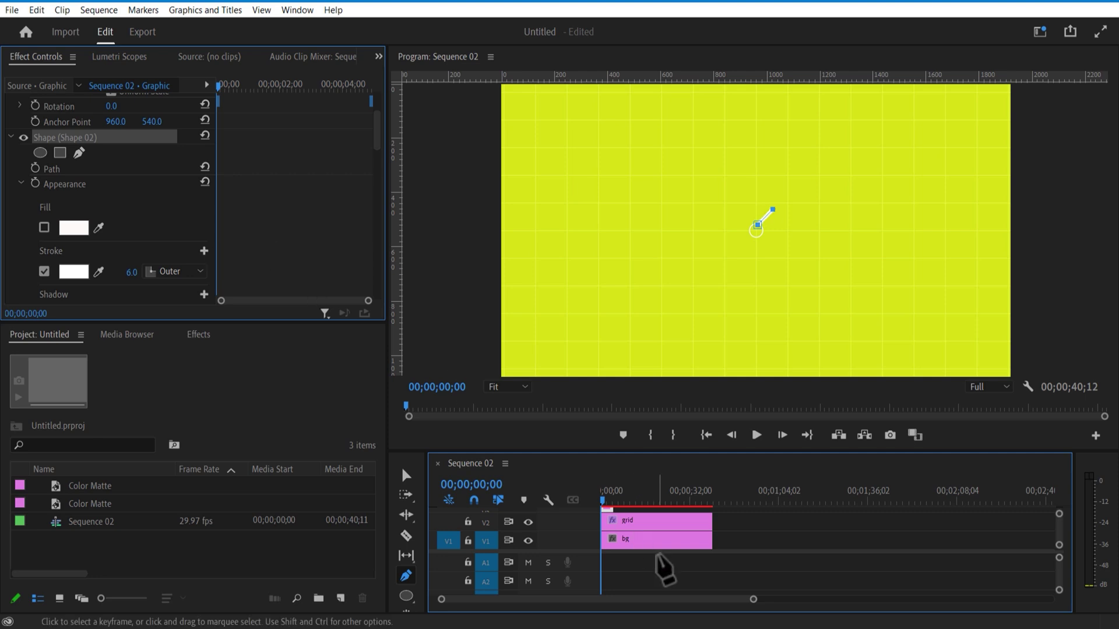
Copy the line shape and arrange its pasted copies around the circle as the rays of a star.
key("ctrl+c")
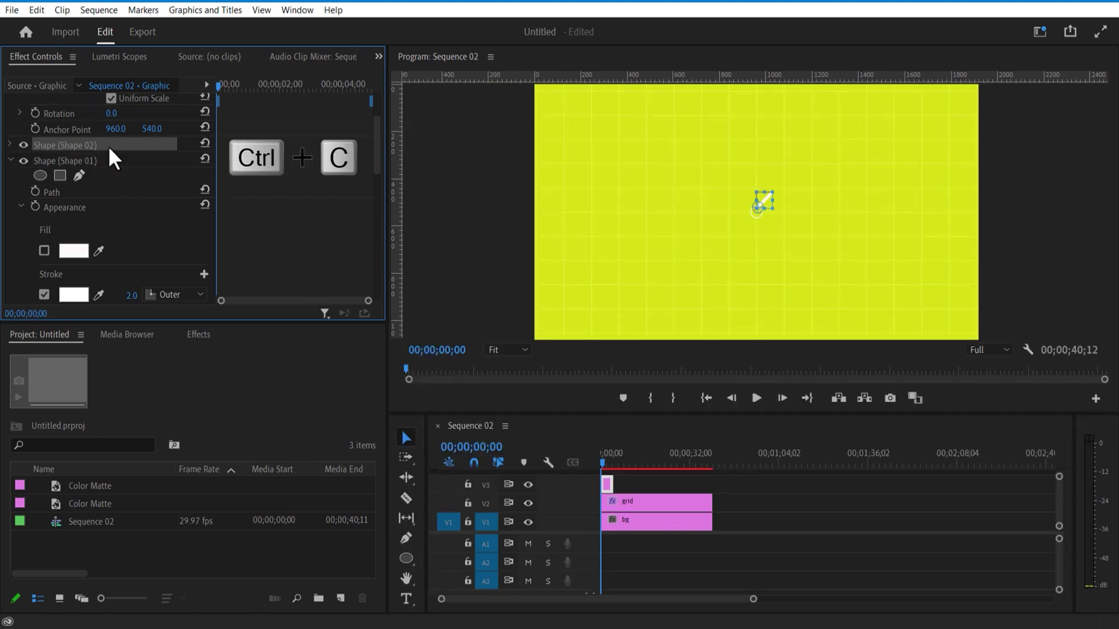
key("ctrl+v")
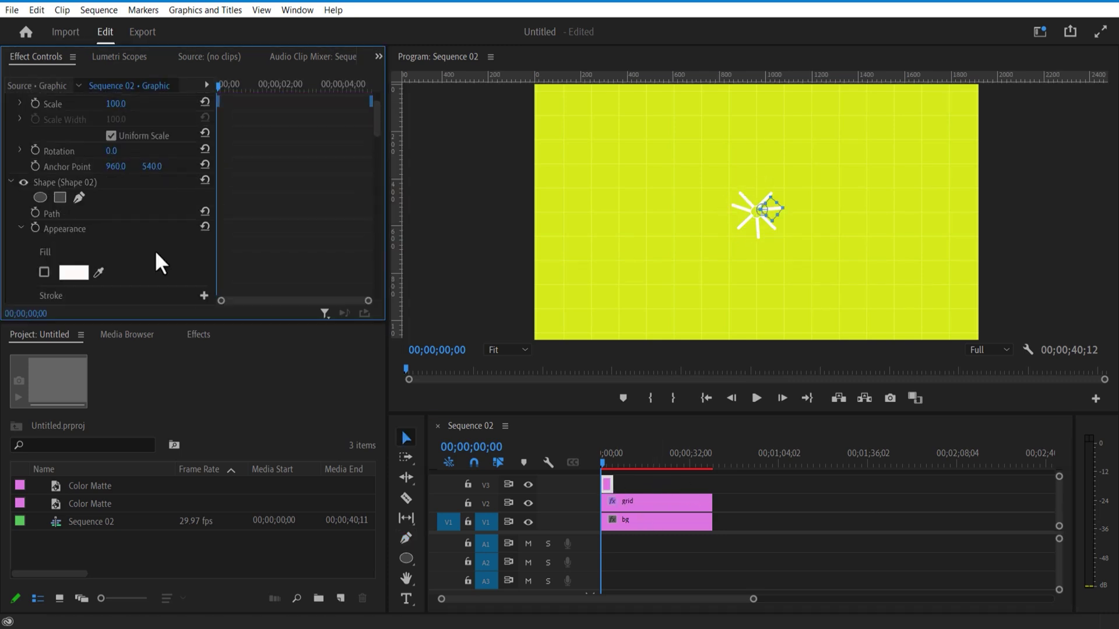
left_click(759, 434)
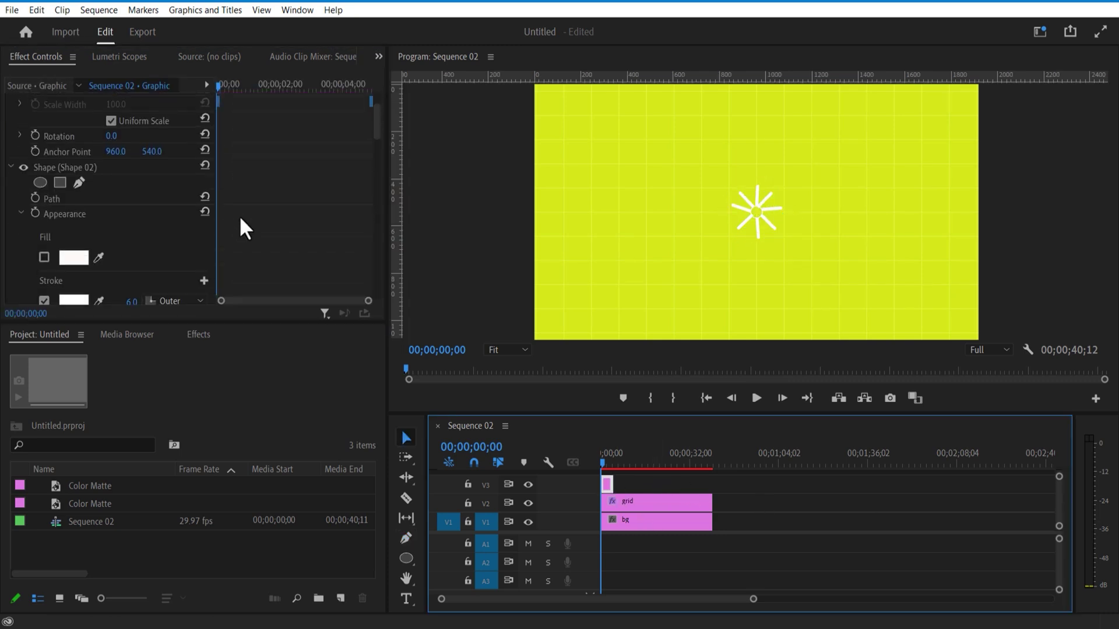
Remove the center circle from the star graphic and extend its clip to the end of the grid clip.
scroll(238, 215, "down", 4)
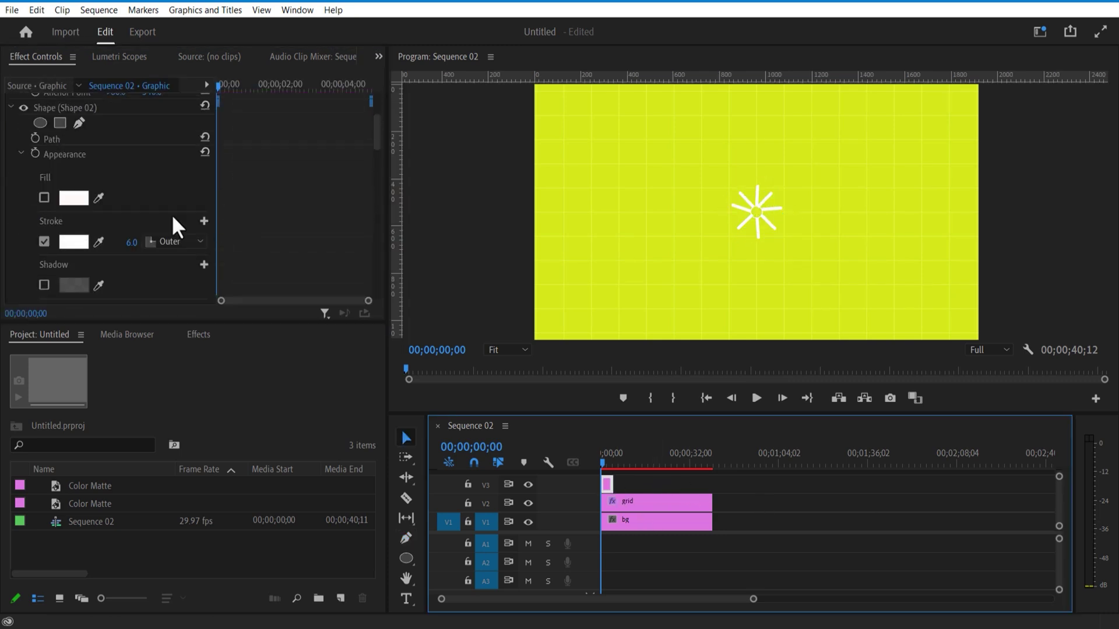
left_click(10, 107)
left_click(62, 202)
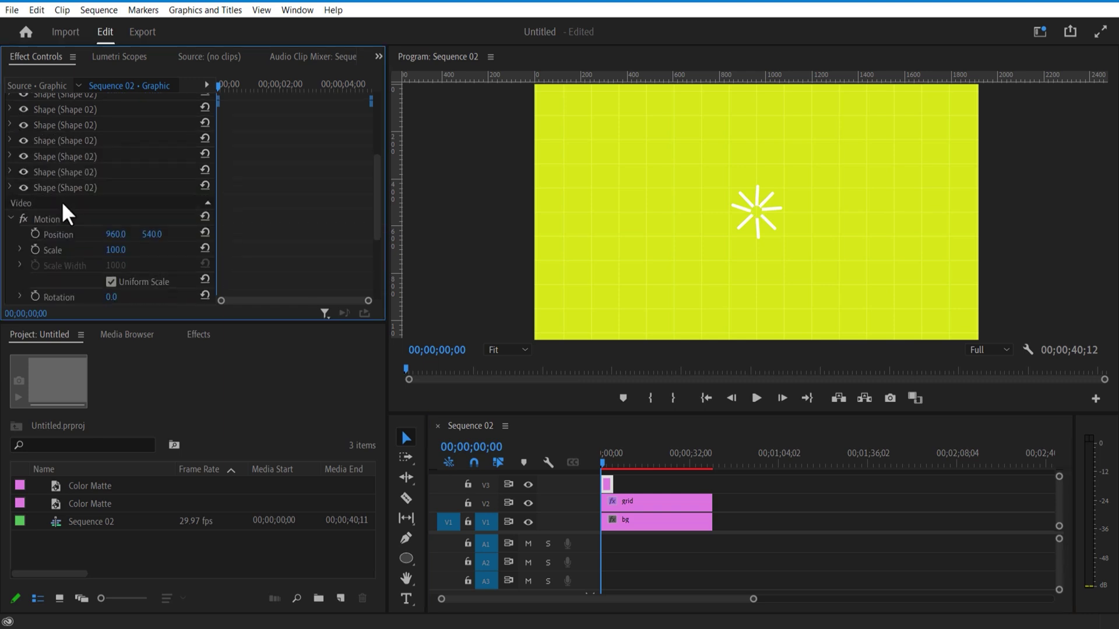
left_click(674, 484)
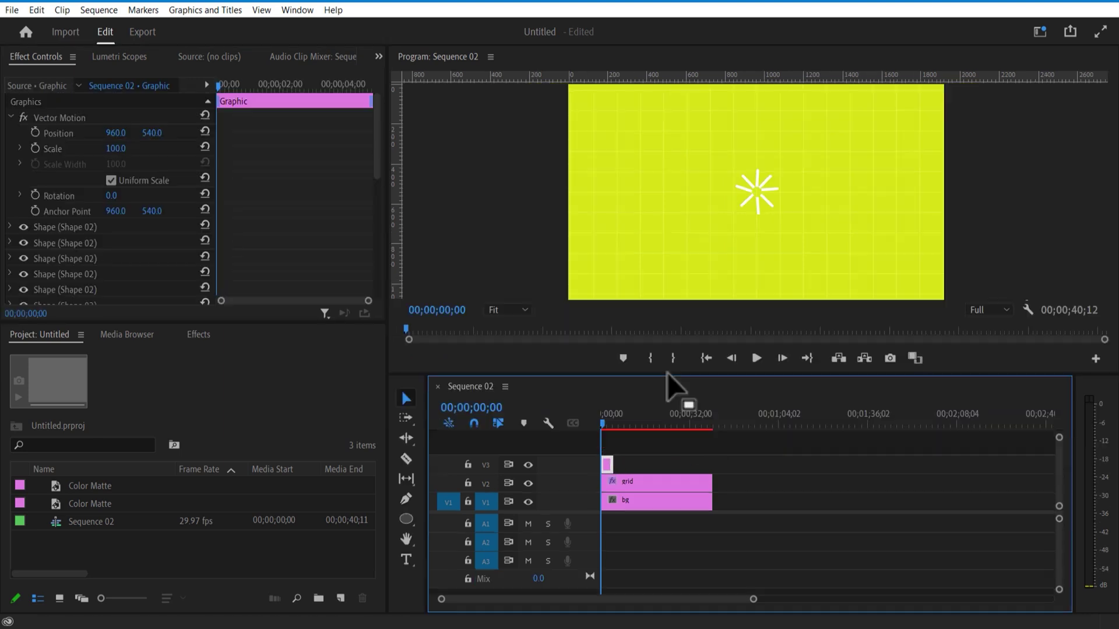
left_click_drag(612, 465, 712, 465)
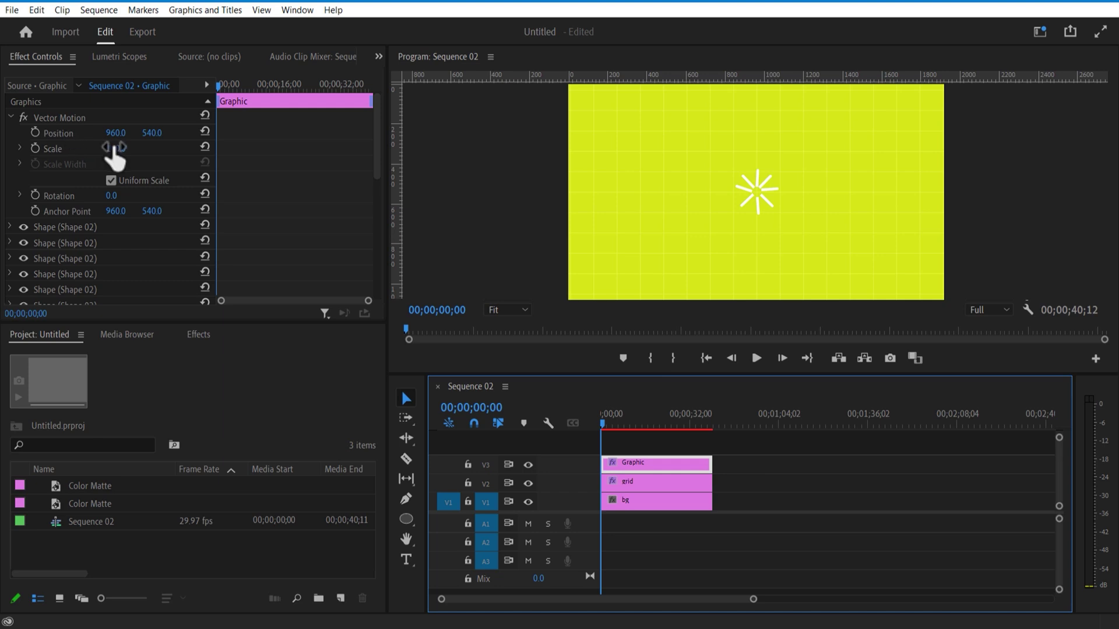
Scale the star graphic to 20 and set its horizontal position to 130.
left_click_drag(113, 148, 85, 148)
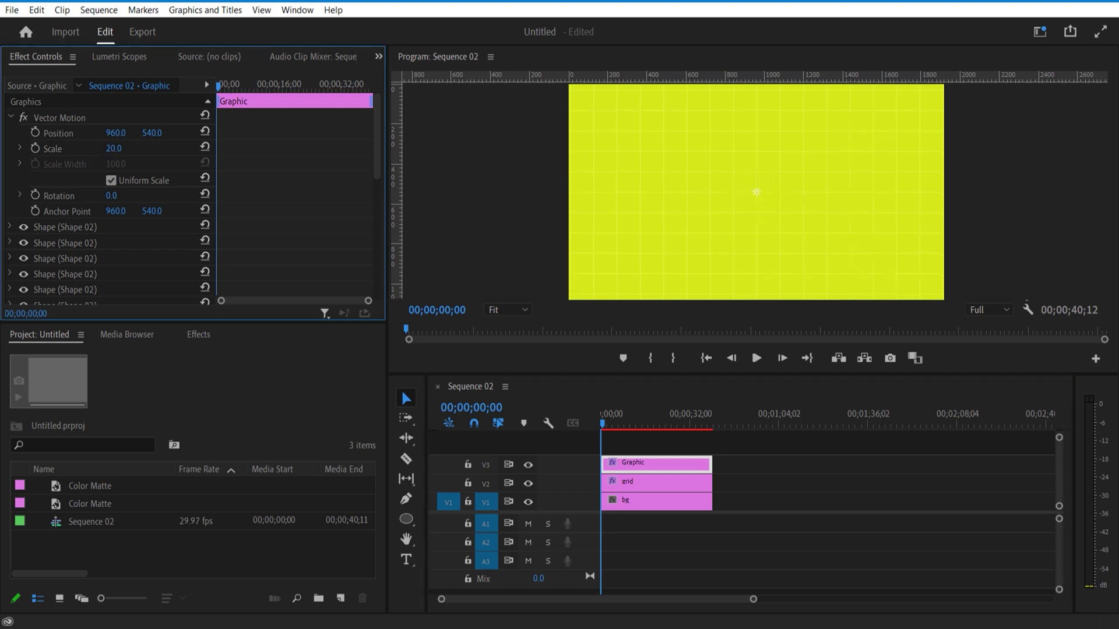
left_click_drag(114, 133, 6, 133)
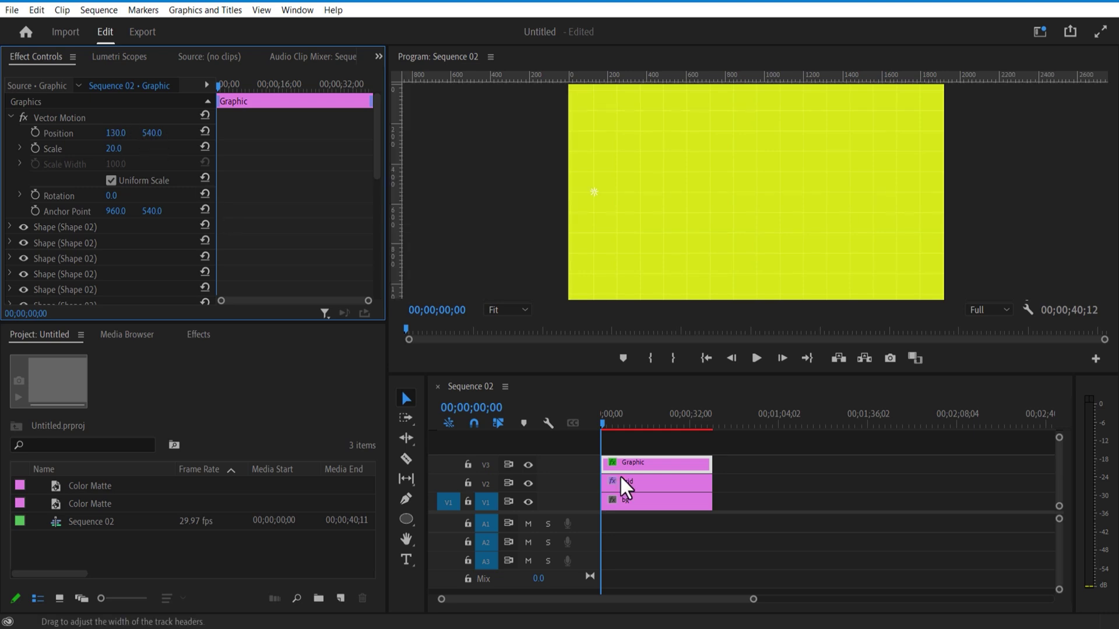
Duplicate the star clip three times onto the tracks above, placing each copy lower in one column, the last at vertical position 847.
left_click_drag(641, 375, 641, 319)
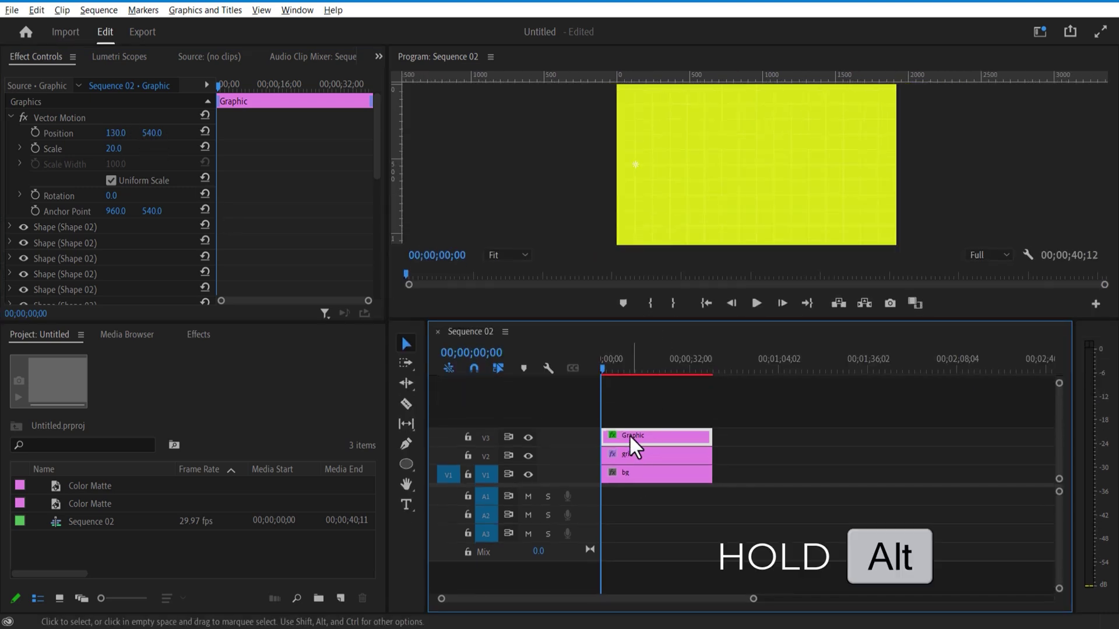
left_click_drag(628, 434, 645, 421)
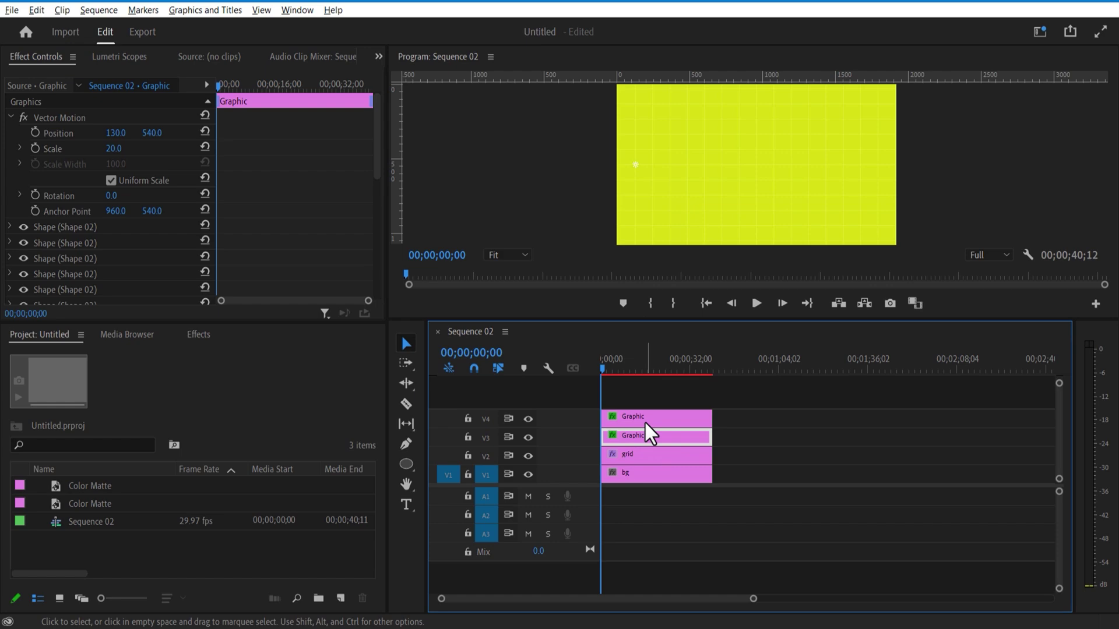
left_click(645, 421)
left_click_drag(163, 132, 229, 133)
left_click_drag(644, 419, 644, 400)
left_click_drag(153, 134, 209, 134)
left_click(693, 456)
left_click(724, 457)
left_click_drag(693, 320, 694, 317)
left_click_drag(644, 397, 645, 379)
left_click_drag(152, 134, 209, 134)
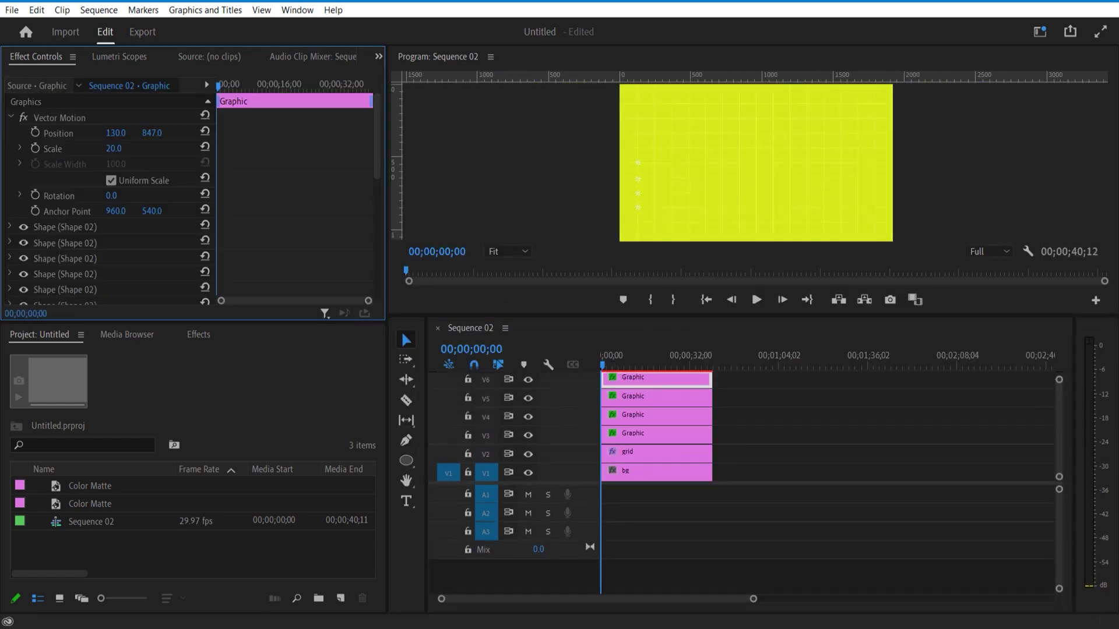
Add two more star copies on the tracks above to continue the column downward, the first at vertical position 953.
left_click_drag(693, 317, 670, 281)
left_click_drag(644, 379, 644, 361)
left_click_drag(152, 134, 214, 134)
left_click_drag(670, 280, 666, 418)
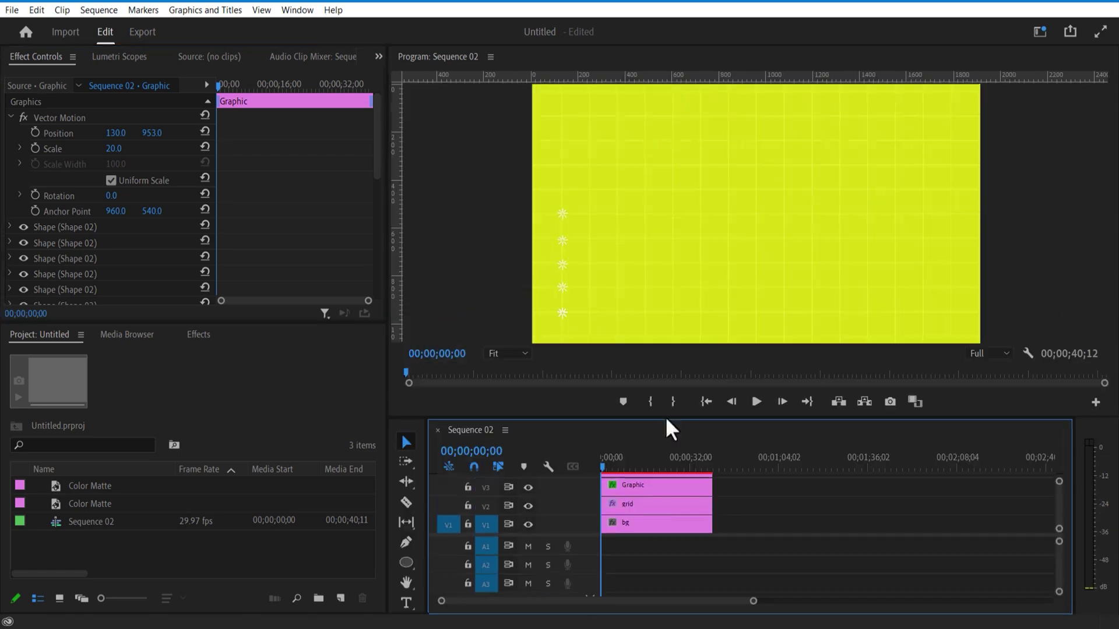
left_click_drag(152, 132, 169, 132)
Nest all six star graphic clips into a sequence named star 1.
left_click_drag(666, 419, 666, 199)
left_click(740, 379)
left_click_drag(744, 387, 597, 281)
right_click(645, 288)
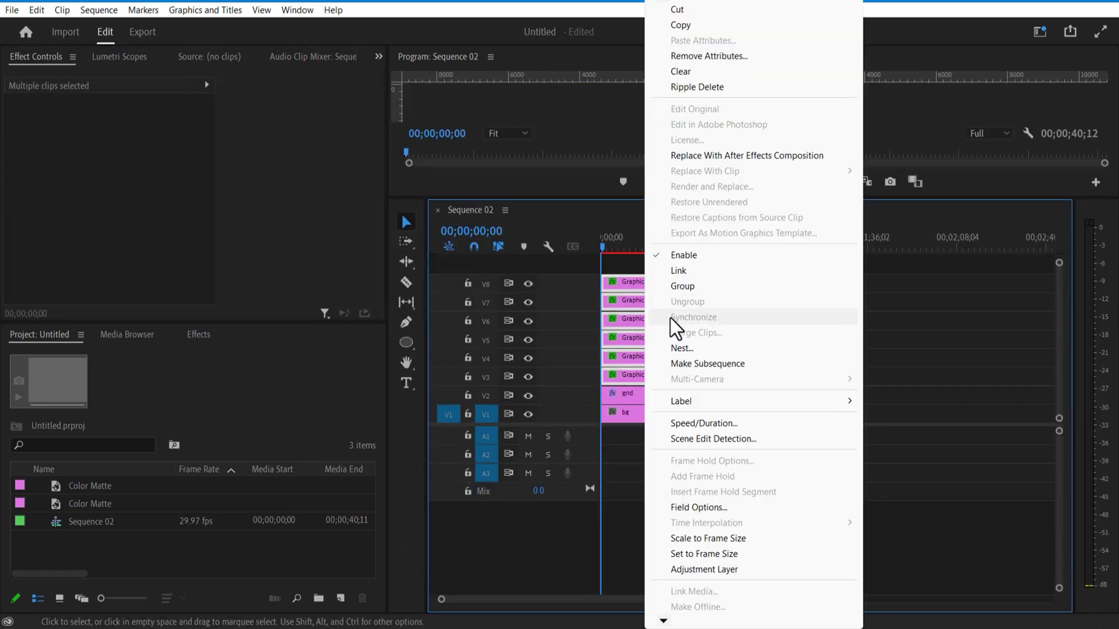
left_click(683, 347)
type("star 1")
left_click(526, 329)
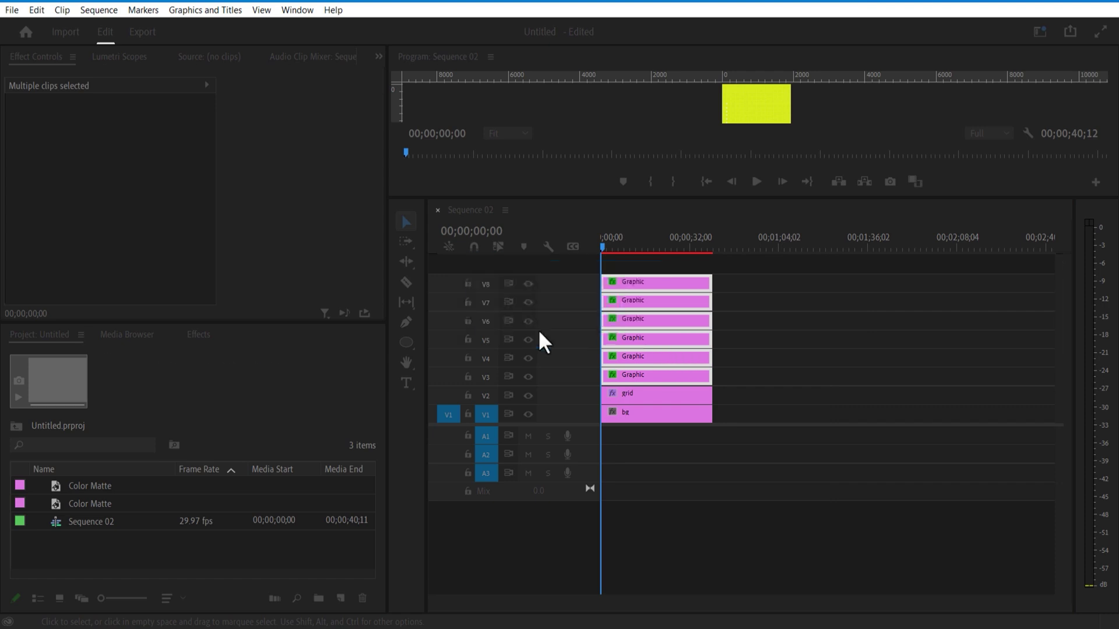
Duplicate the star 1 nest onto the track above and raise the copy so the star column spans the frame's height.
left_click_drag(652, 373, 651, 357)
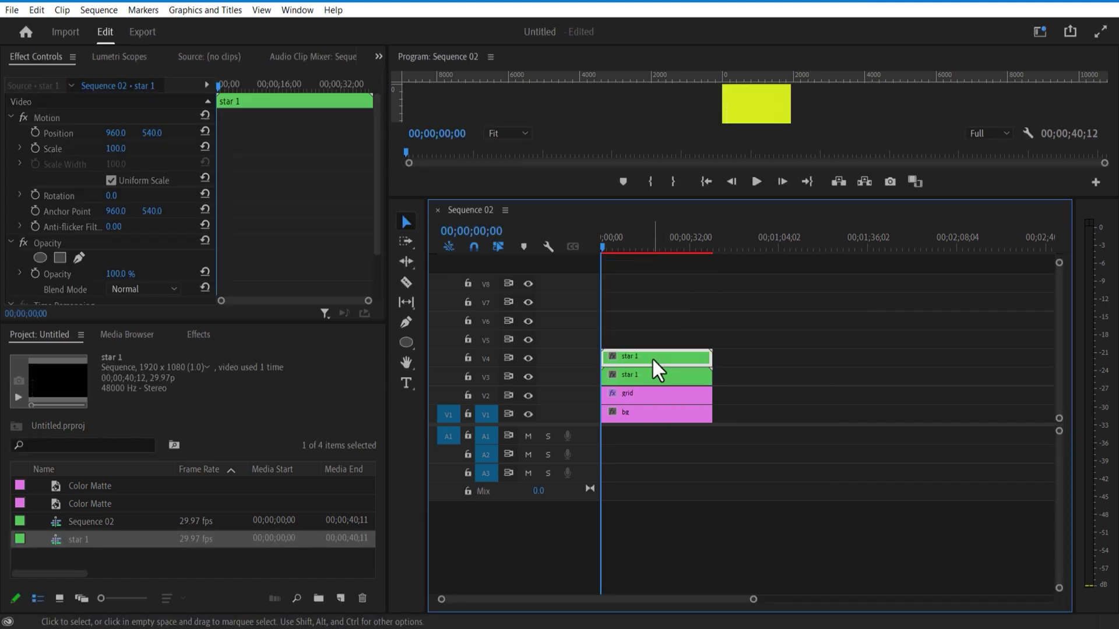
left_click_drag(670, 197, 686, 436)
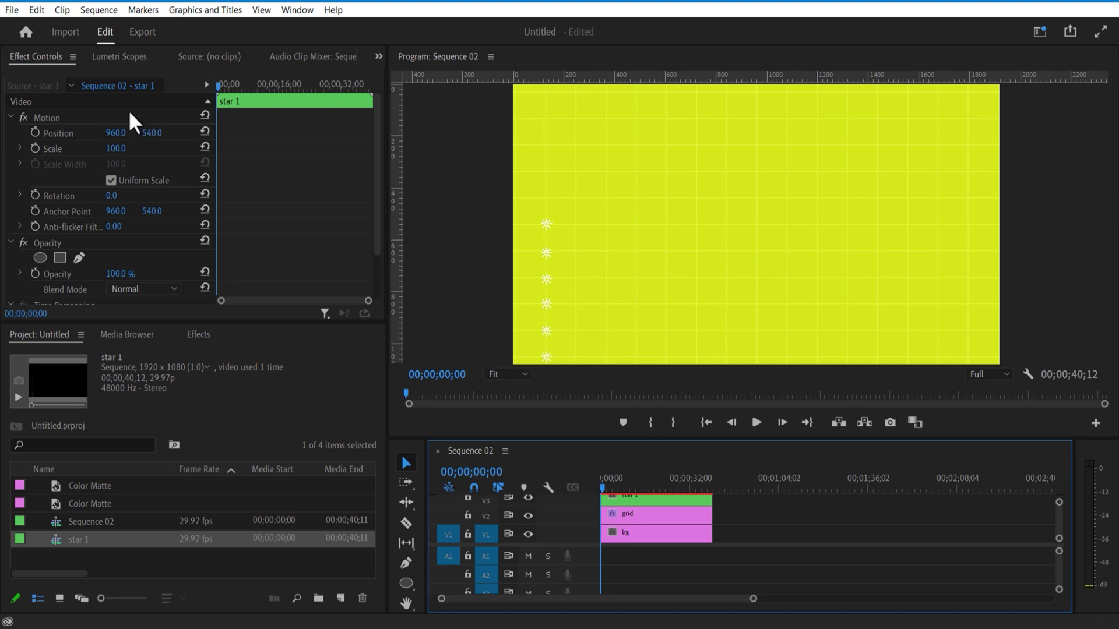
left_click_drag(152, 133, 23, 133)
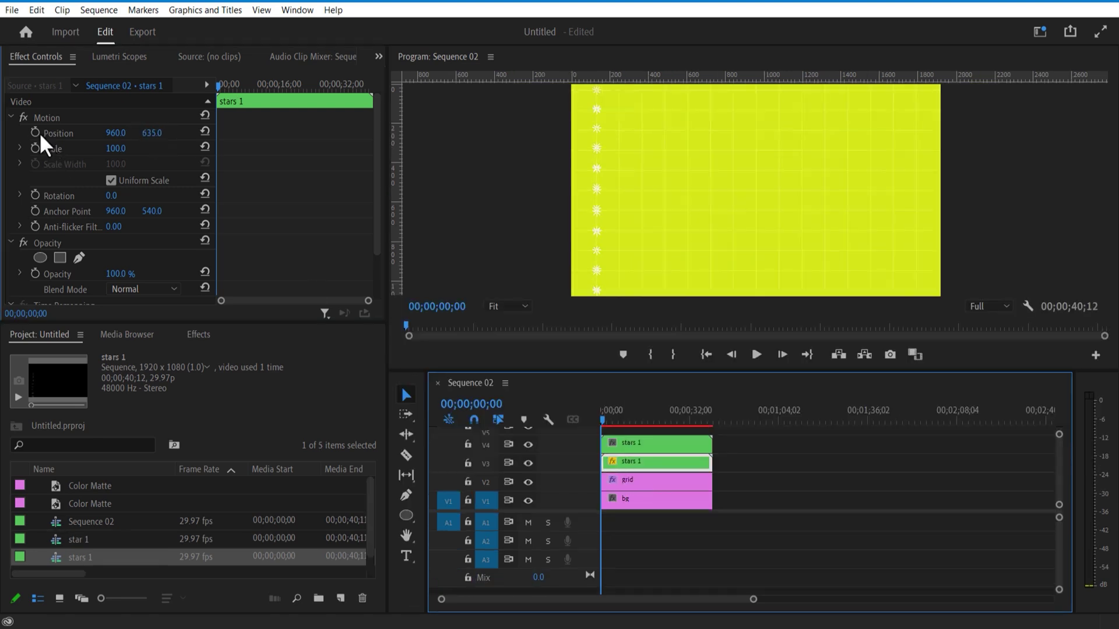
Keyframe the V3 stars 1 clip's vertical position at 635 at the start, 840 at 00;00;05;08 and about 537 near 10 seconds.
left_click(41, 132)
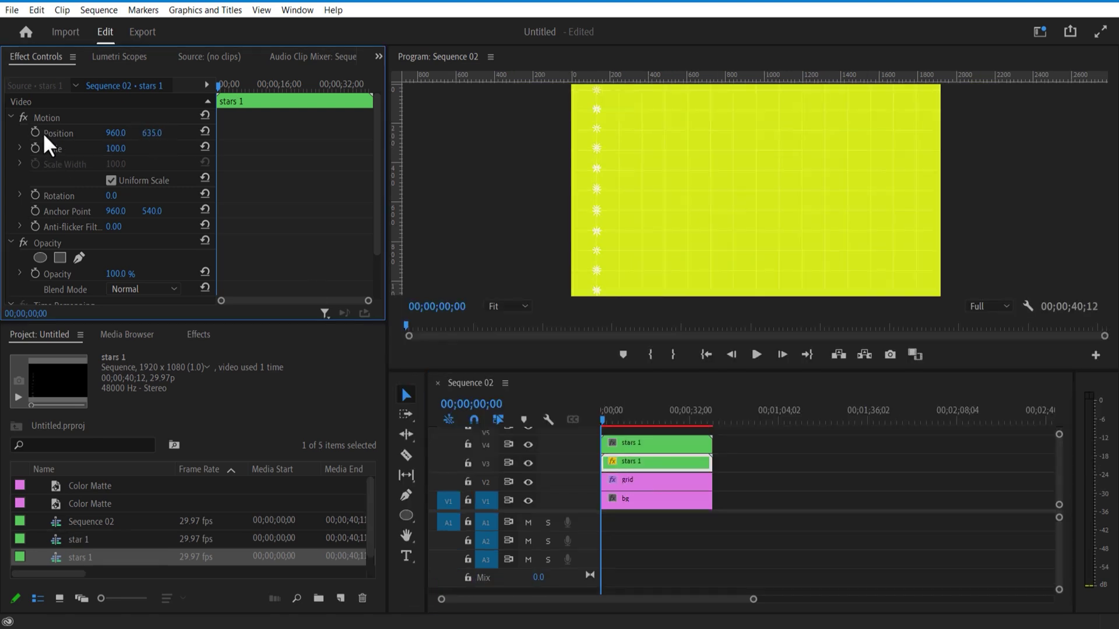
left_click(36, 131)
left_click_drag(216, 85, 237, 95)
left_click_drag(153, 133, 240, 132)
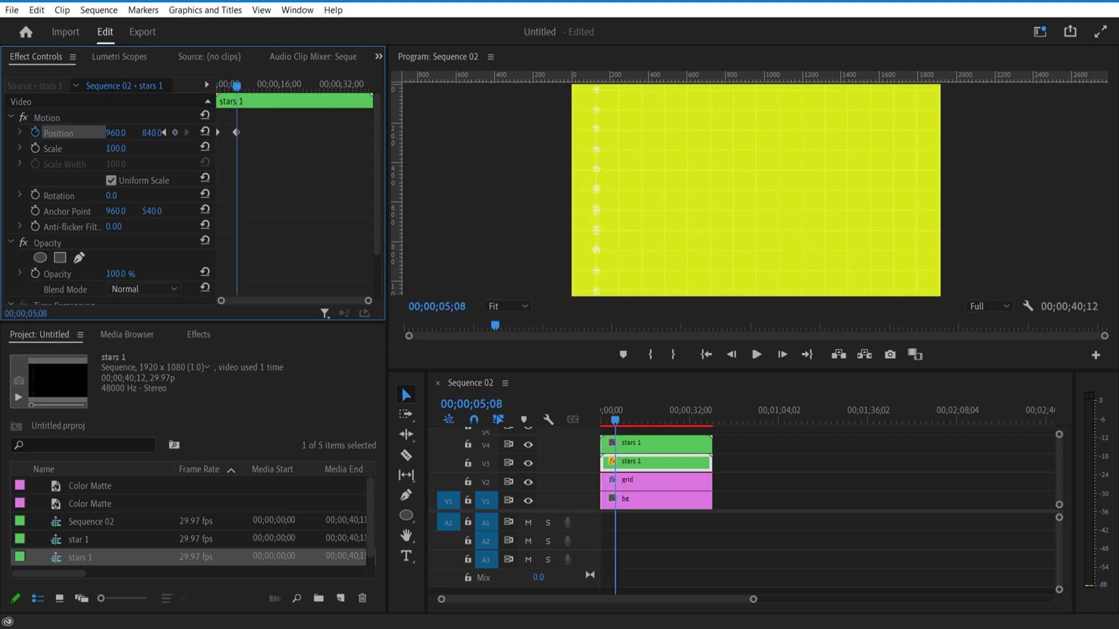
left_click_drag(240, 82, 255, 84)
left_click_drag(152, 132, 130, 132)
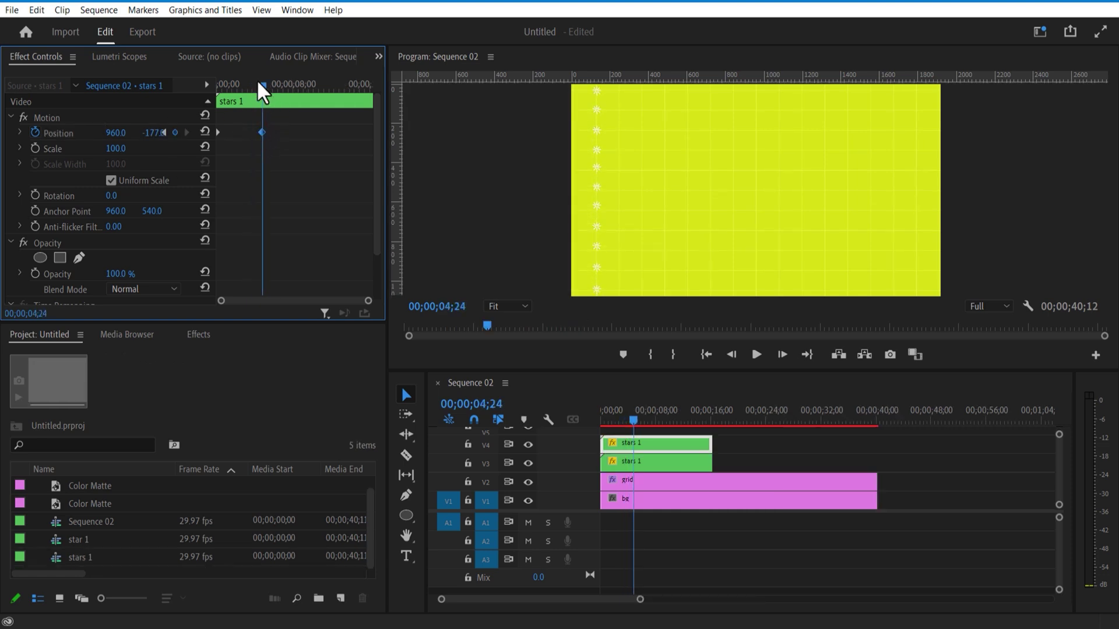
Keyframe the V4 stars 1 clip's vertical position to about -537 at 00;00;09;29.
left_click_drag(261, 88, 316, 100)
left_click(641, 463)
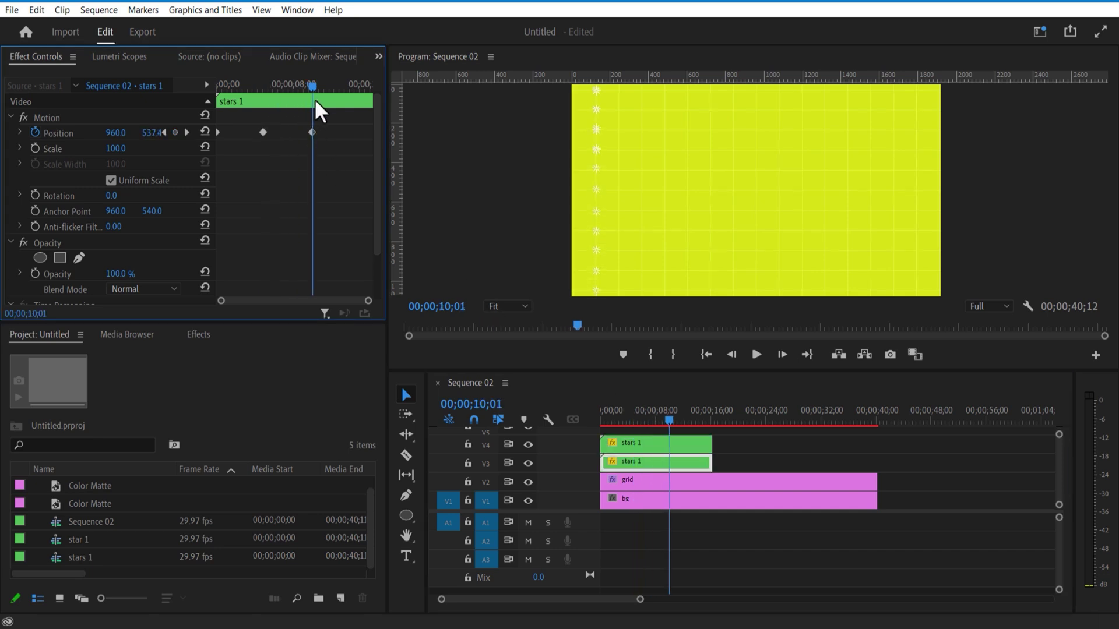
left_click(675, 445)
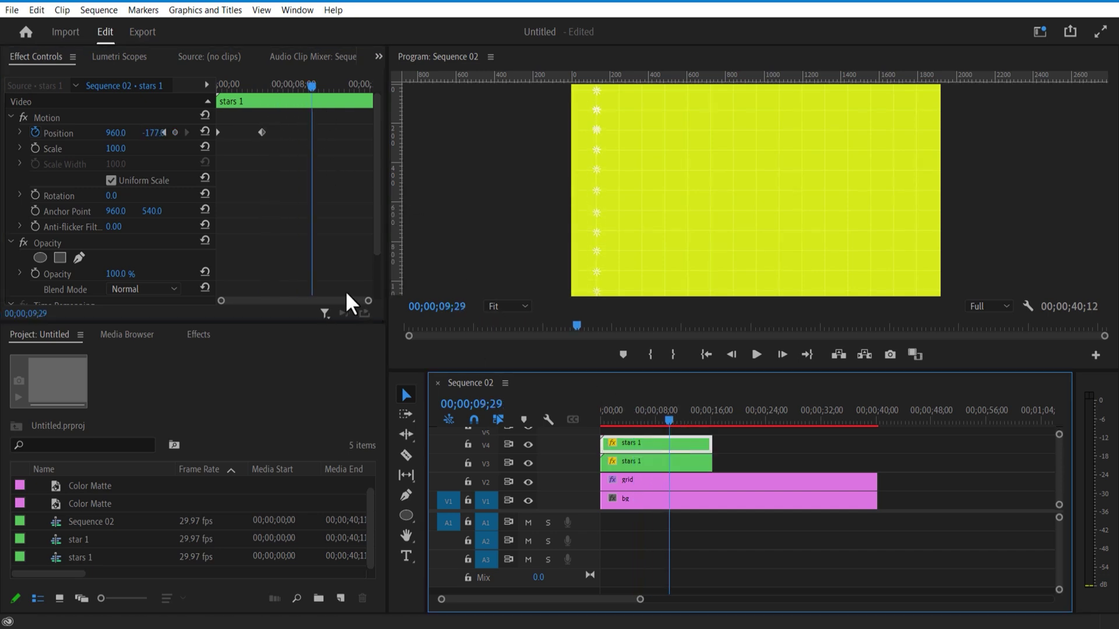
left_click_drag(153, 133, 146, 133)
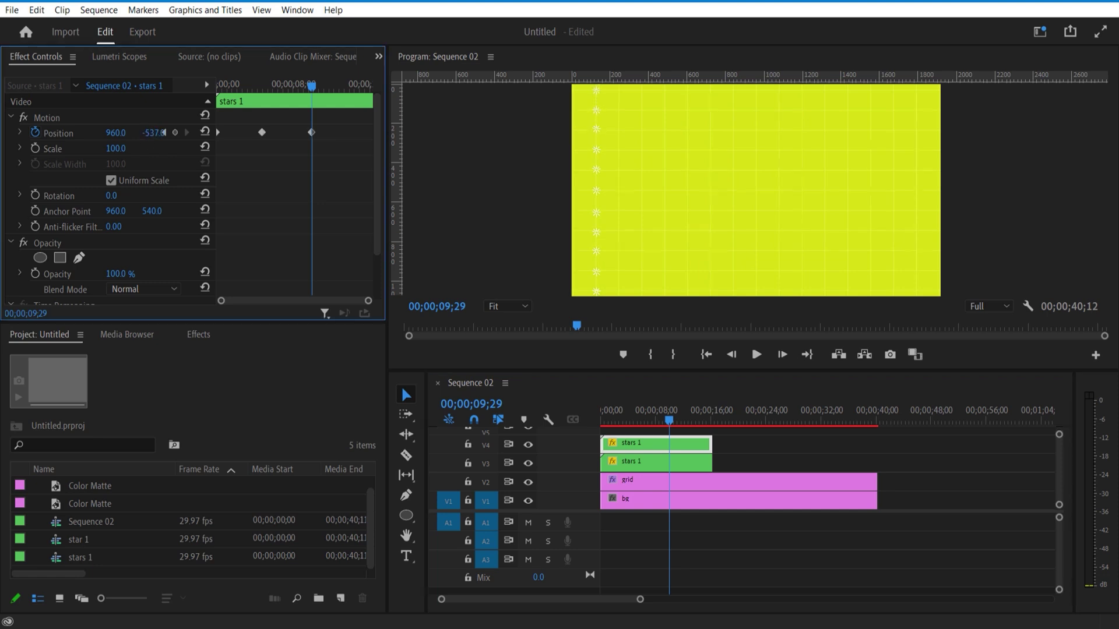
Split both stars 1 clips at 00;00;09;28 with the Razor tool and delete the parts after the cut.
mouse_move(670, 422)
left_mouse_down()
mouse_move(638, 440)
mouse_move(668, 436)
left_mouse_up()
left_click(686, 465)
left_click(406, 456)
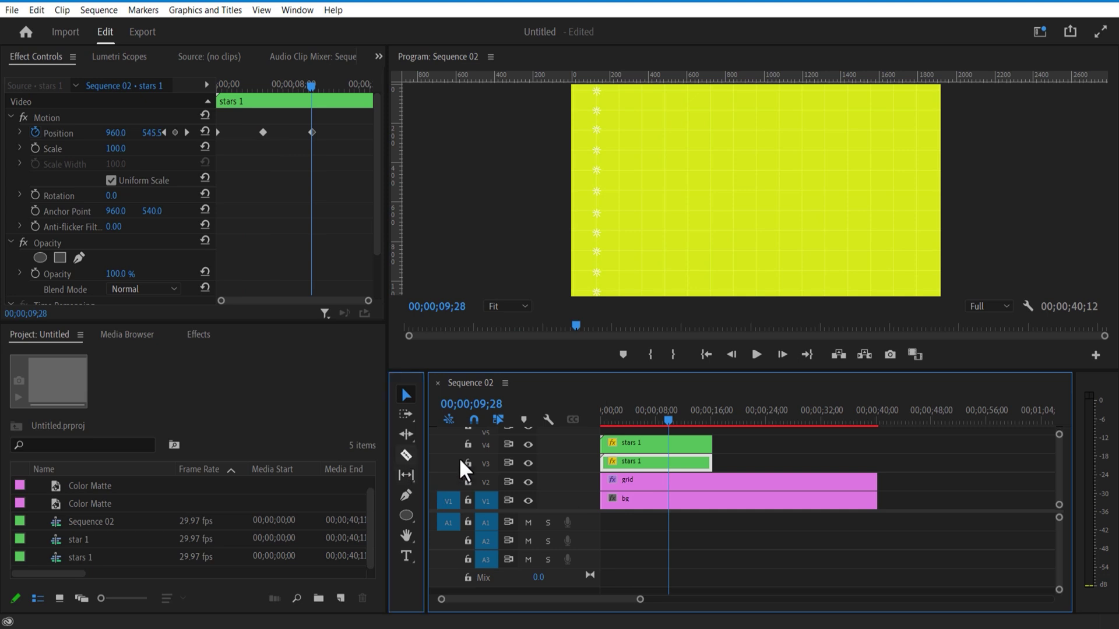
left_click(668, 464)
left_click(668, 446)
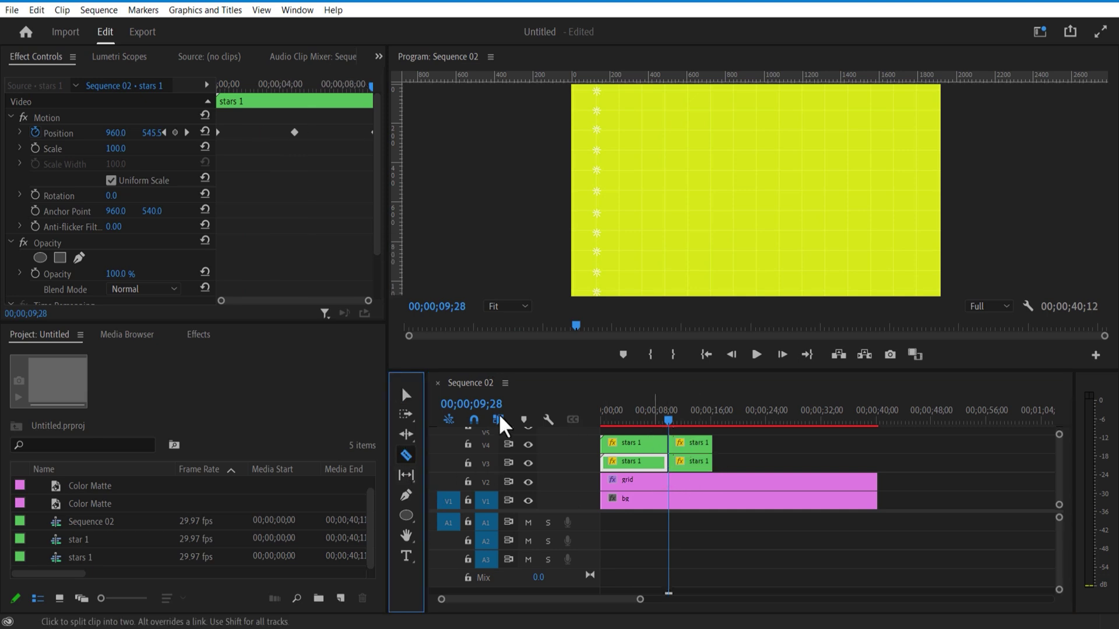
left_click(406, 395)
mouse_move(716, 434)
left_mouse_down()
mouse_move(670, 466)
mouse_move(618, 443)
left_mouse_up()
key("Delete")
Nest the two trimmed stars 1 clips into a sequence named starts left 1.
right_click(617, 443)
left_click(652, 349)
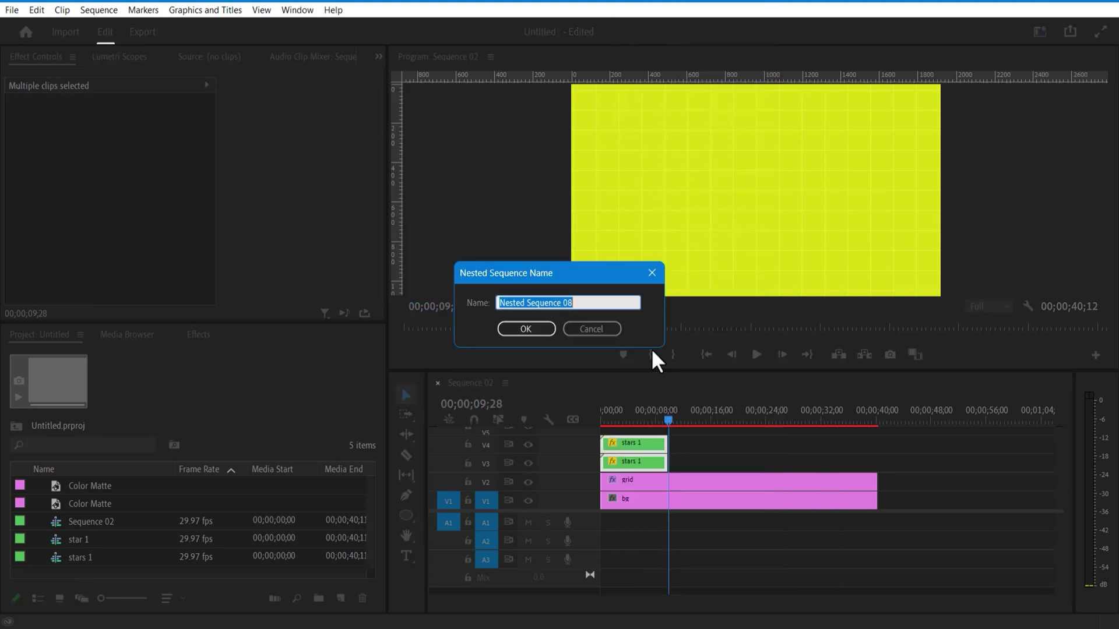
type("starts left 1")
key("Return")
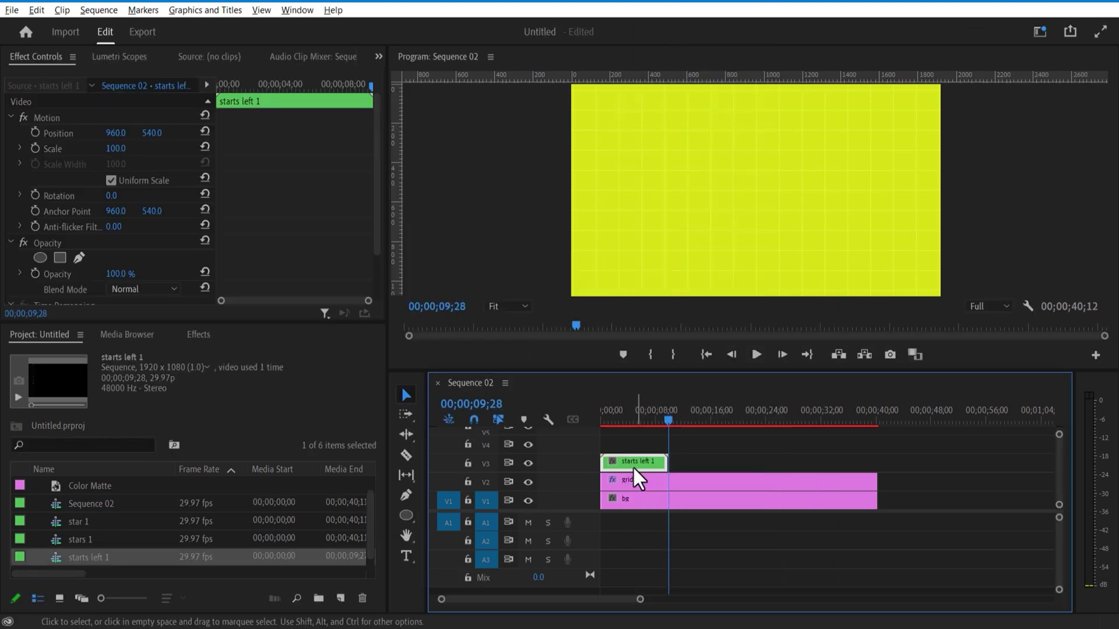
Duplicate the starts left 1 clip directly after the original and reverse the copy's speed.
left_click_drag(632, 464, 687, 460)
right_click(709, 463)
left_click(789, 424)
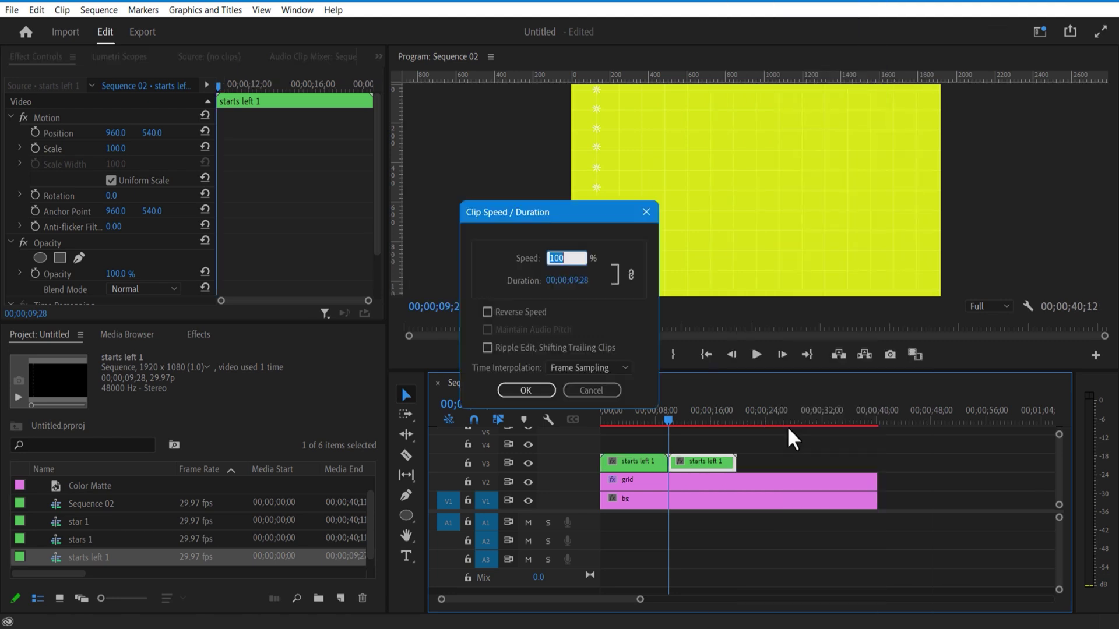
left_click(487, 311)
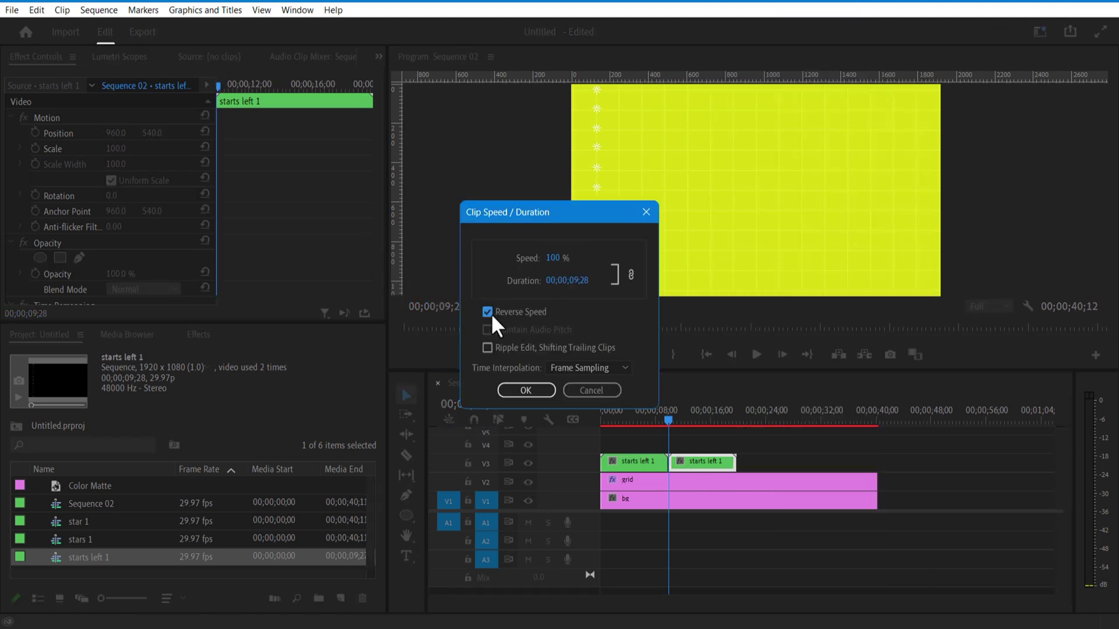
left_click(544, 391)
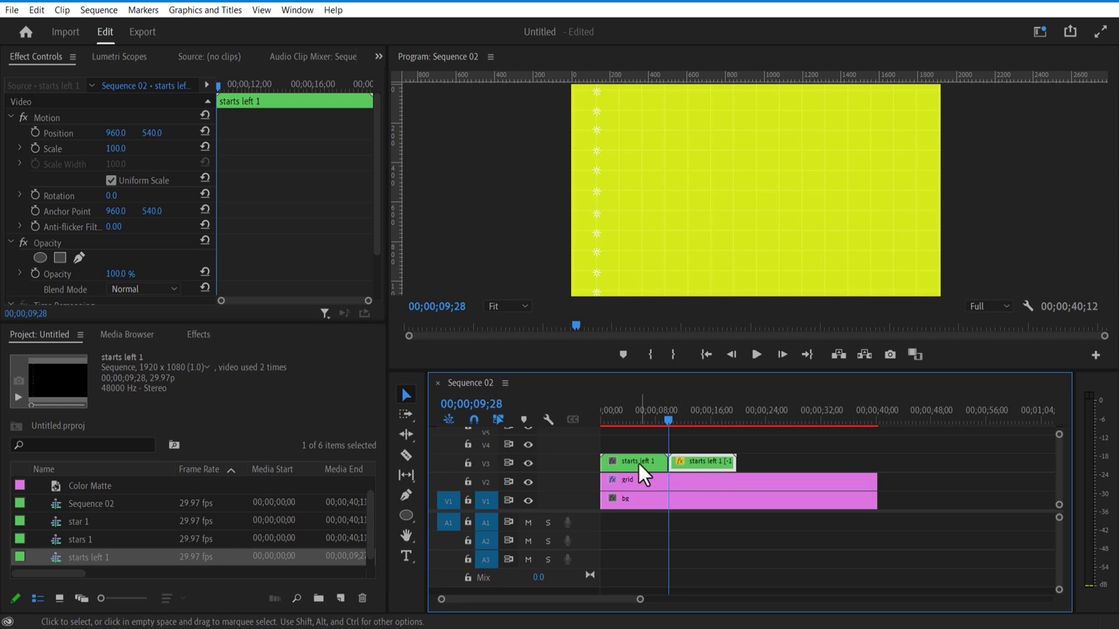
Duplicate the forward and reversed starts left 1 clips directly after the originals on V3.
left_click(638, 462)
mouse_move(647, 461)
left_mouse_down()
mouse_move(849, 475)
mouse_move(609, 475)
mouse_move(629, 473)
left_mouse_up()
left_click(712, 468)
left_click(683, 421)
Nest the four starts left 1 clips as a sequence named stars and rename the nested clip stars moving.
right_click(631, 466)
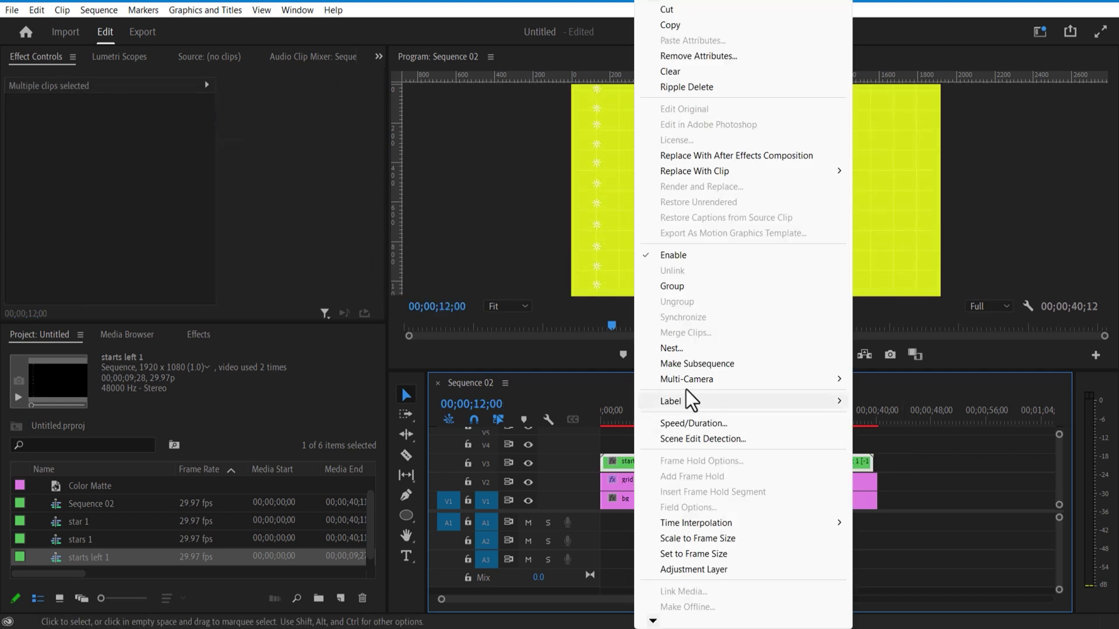
left_click(677, 364)
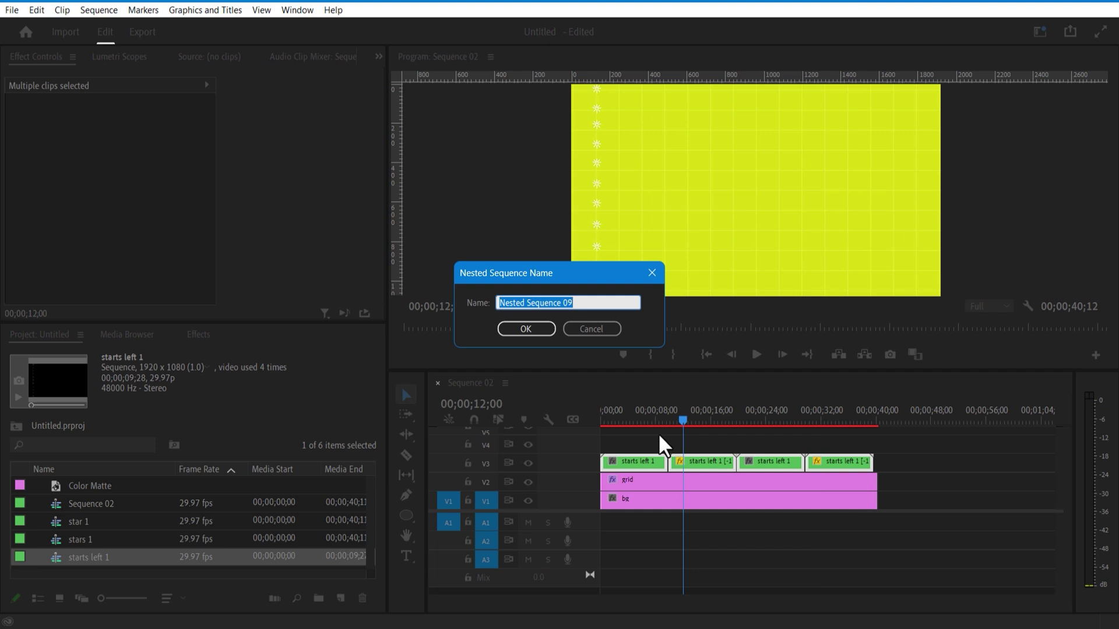
type("stars")
left_click(526, 329)
right_click(632, 463)
left_click(675, 536)
left_click(526, 305)
type("moving")
left_click(639, 304)
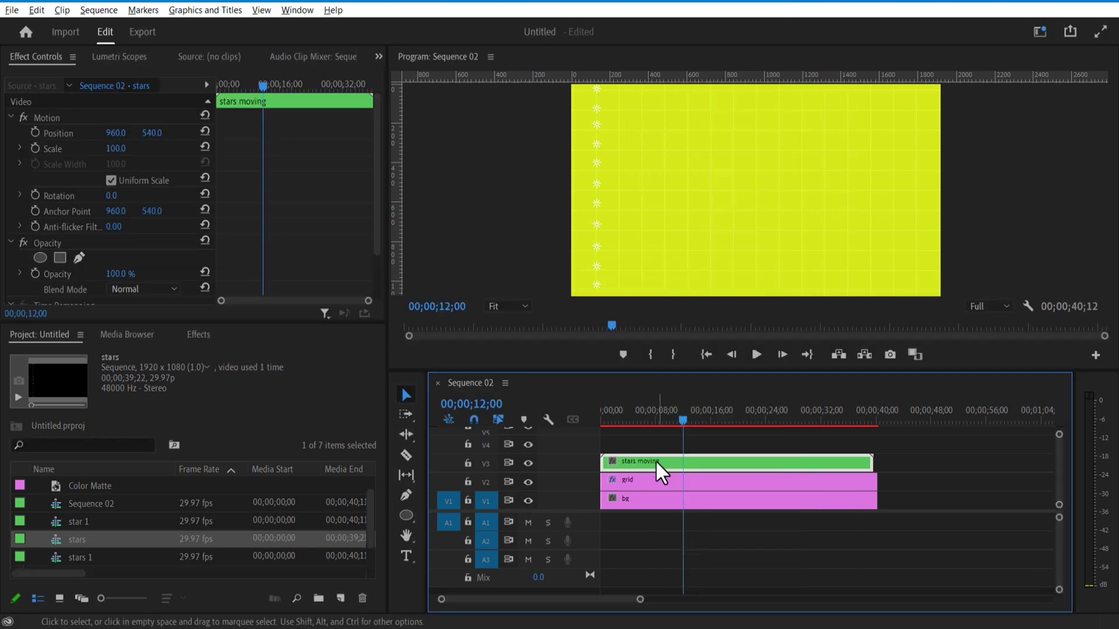
Stack horizontally offset copies of the stars moving clip up to V10, the topmost at X position 2625, and nest all eight as stars moving.
left_click_drag(655, 460, 649, 441)
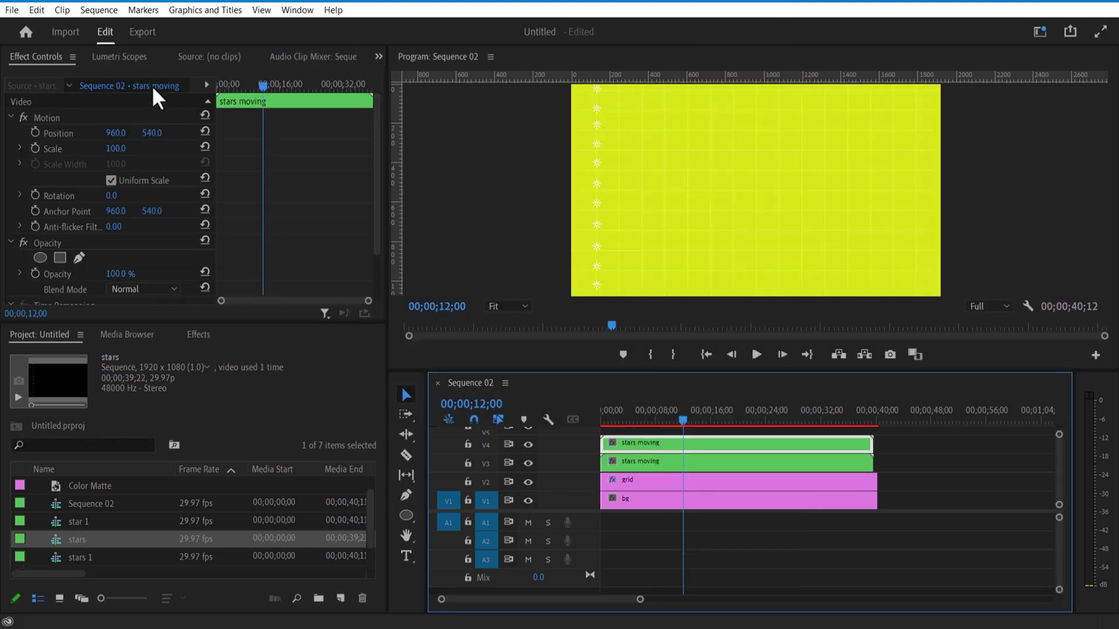
left_click_drag(114, 133, 304, 133)
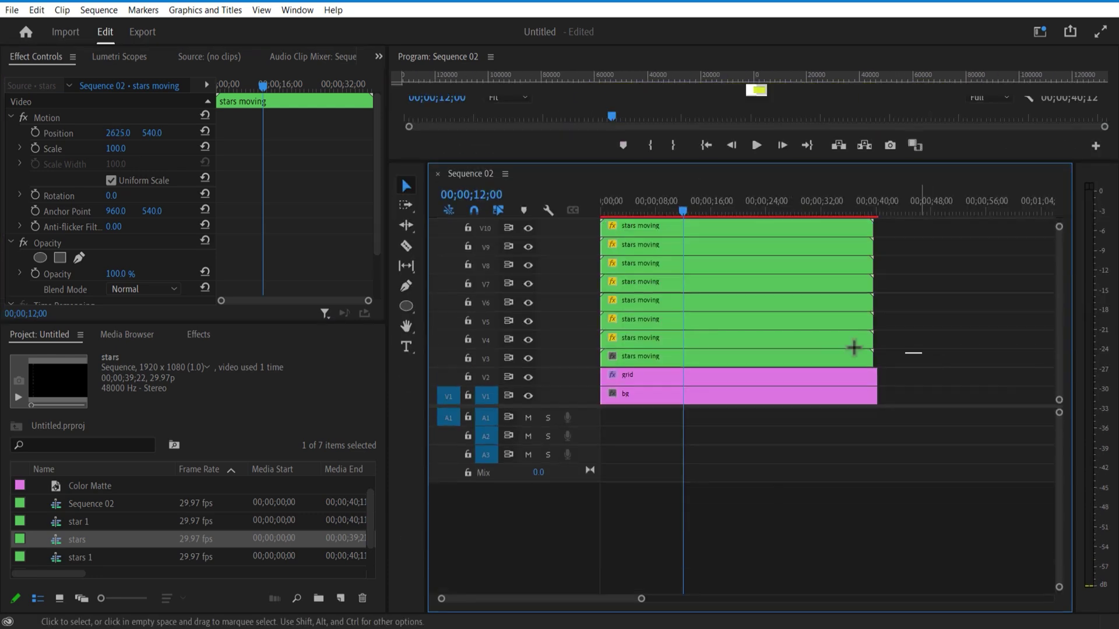
left_click_drag(921, 353, 709, 232)
right_click(711, 231)
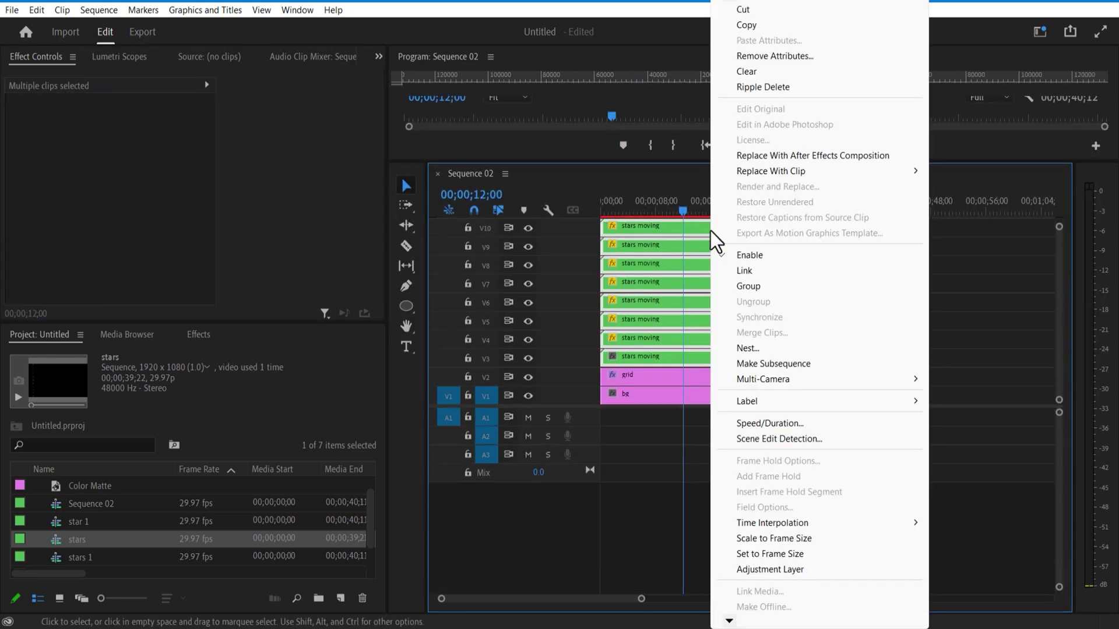
left_click(752, 350)
type("stars moving")
left_click(538, 334)
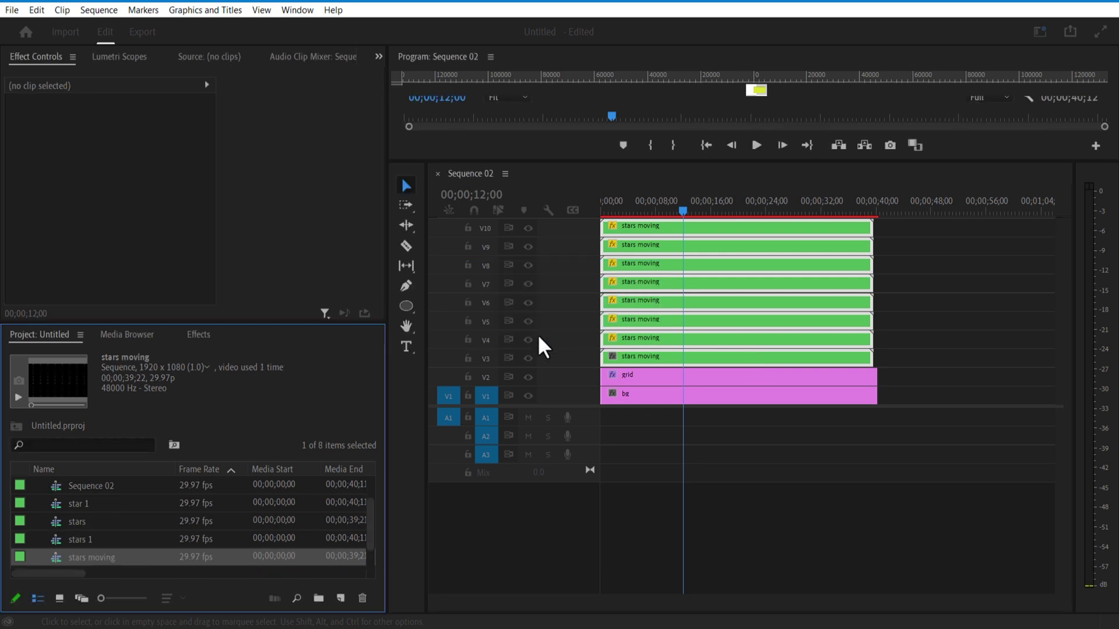
Set the blend mode of the nested stars moving clip to Overlay.
left_click_drag(738, 161, 732, 403)
left_click(379, 285)
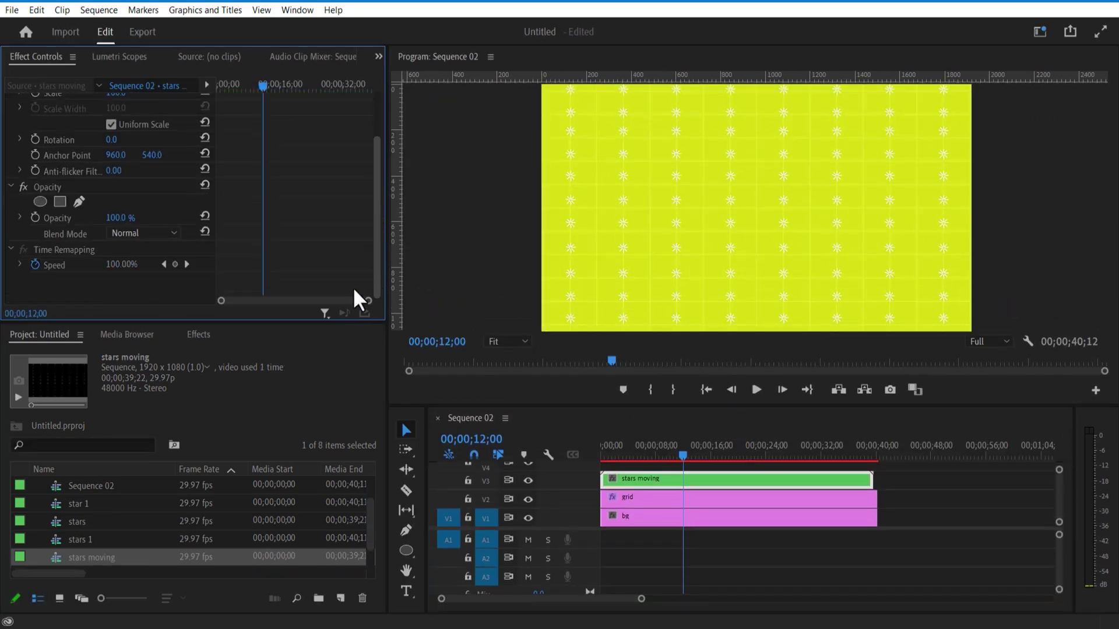
left_click(146, 233)
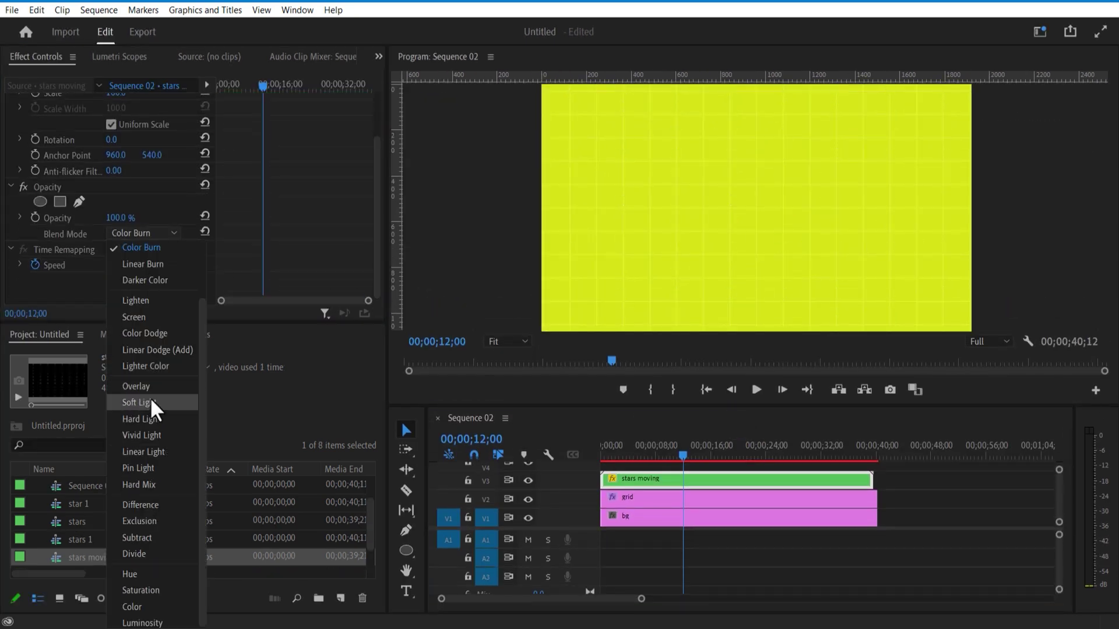
left_click(148, 379)
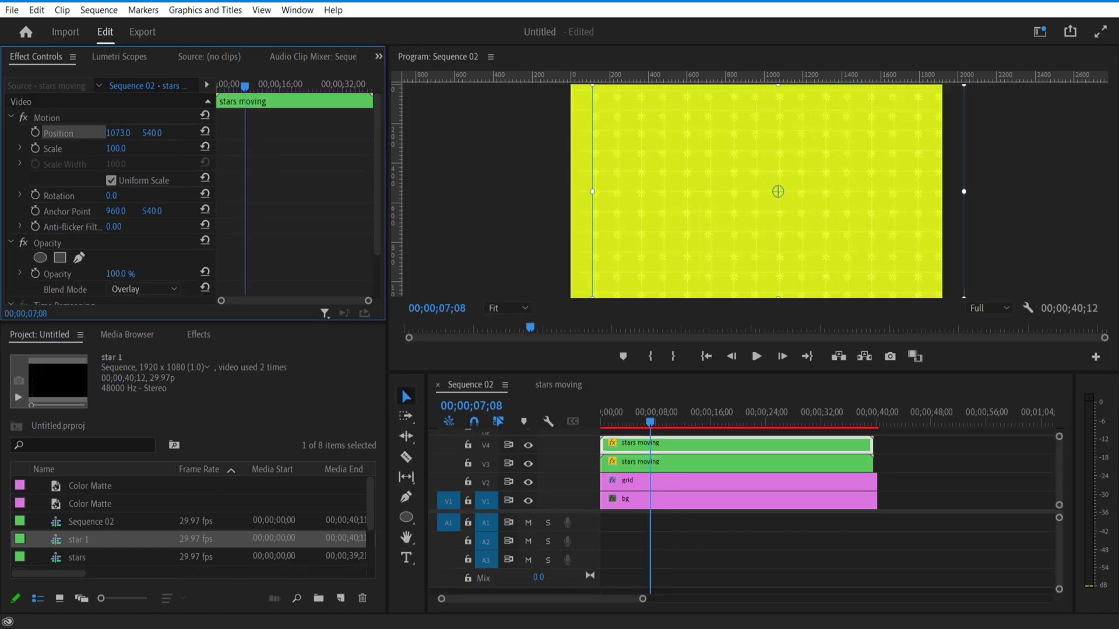
Copy a star Graphic clip from the innermost nested star 1 sequence into Sequence 02.
left_click(949, 460)
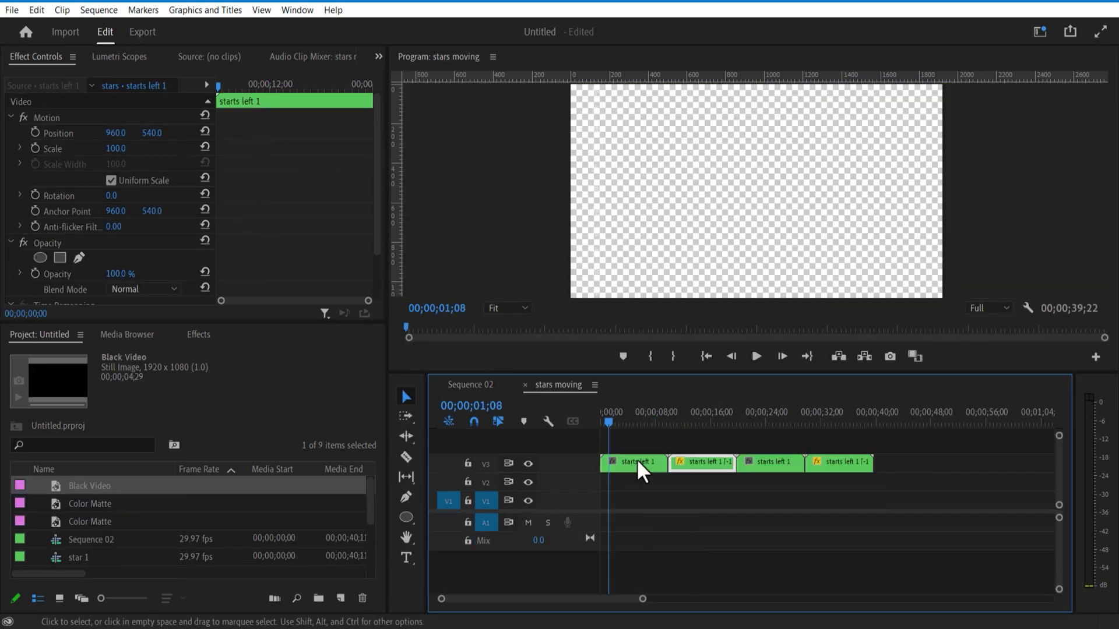
double_click(638, 464)
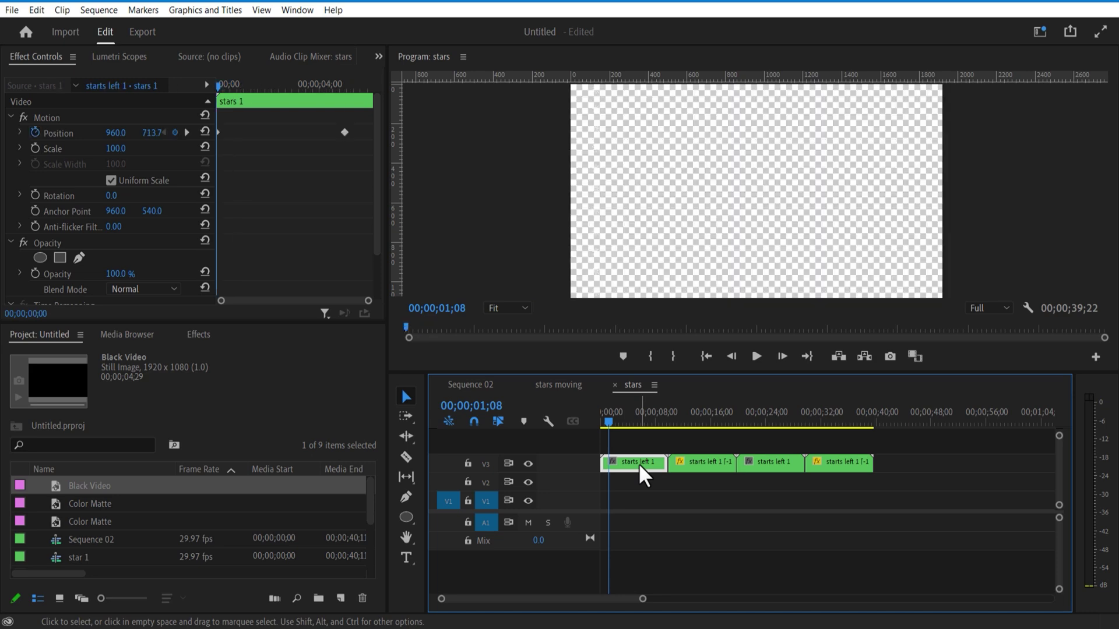
double_click(639, 463)
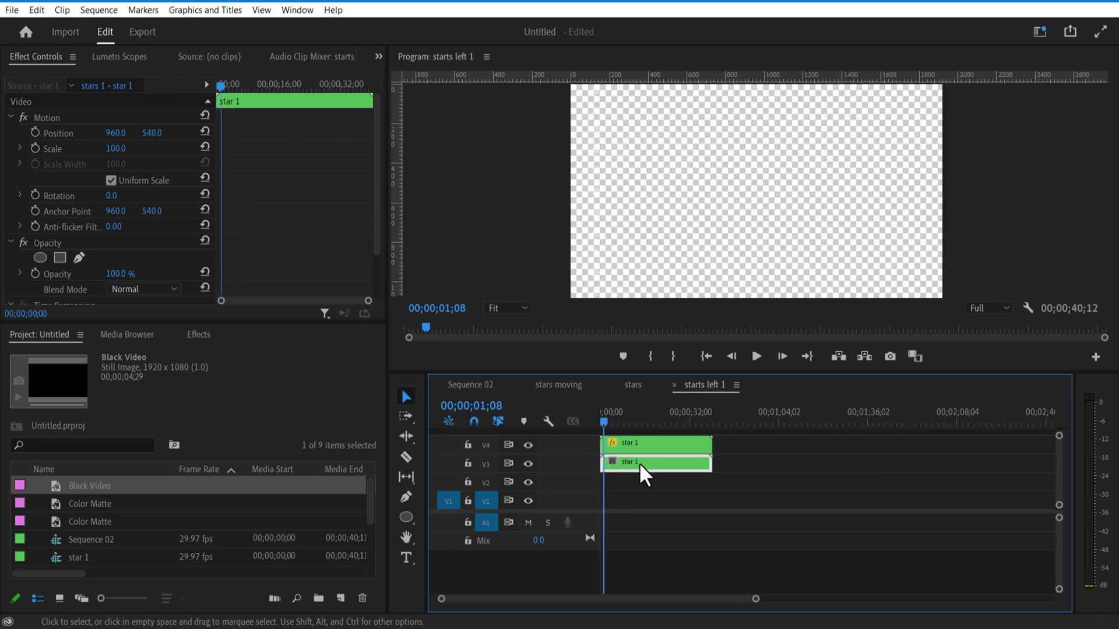
double_click(638, 462)
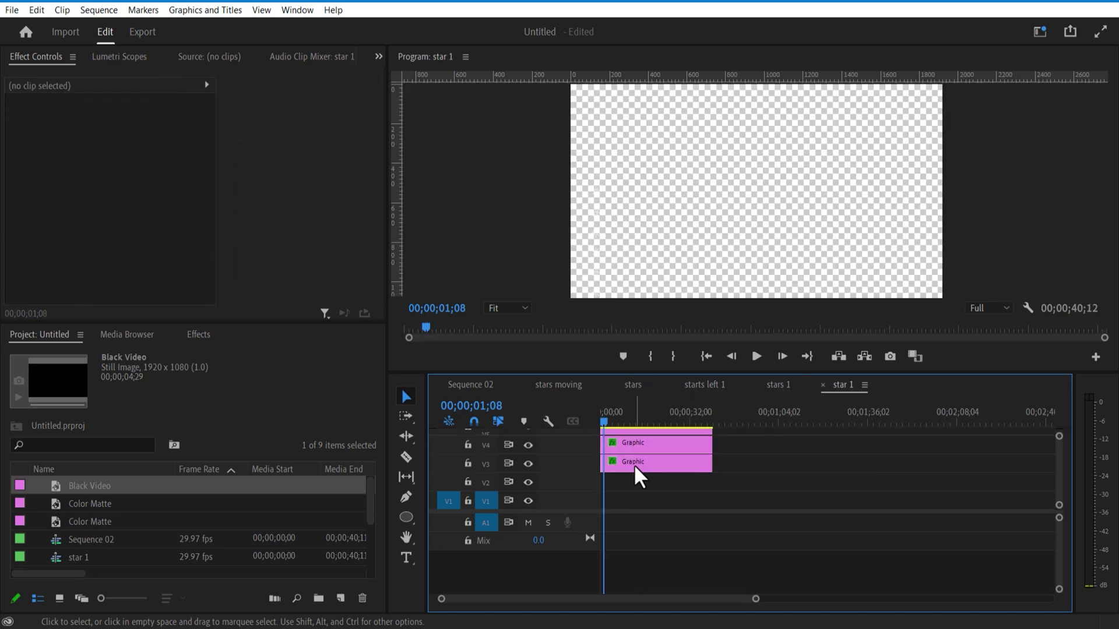
left_click(473, 387)
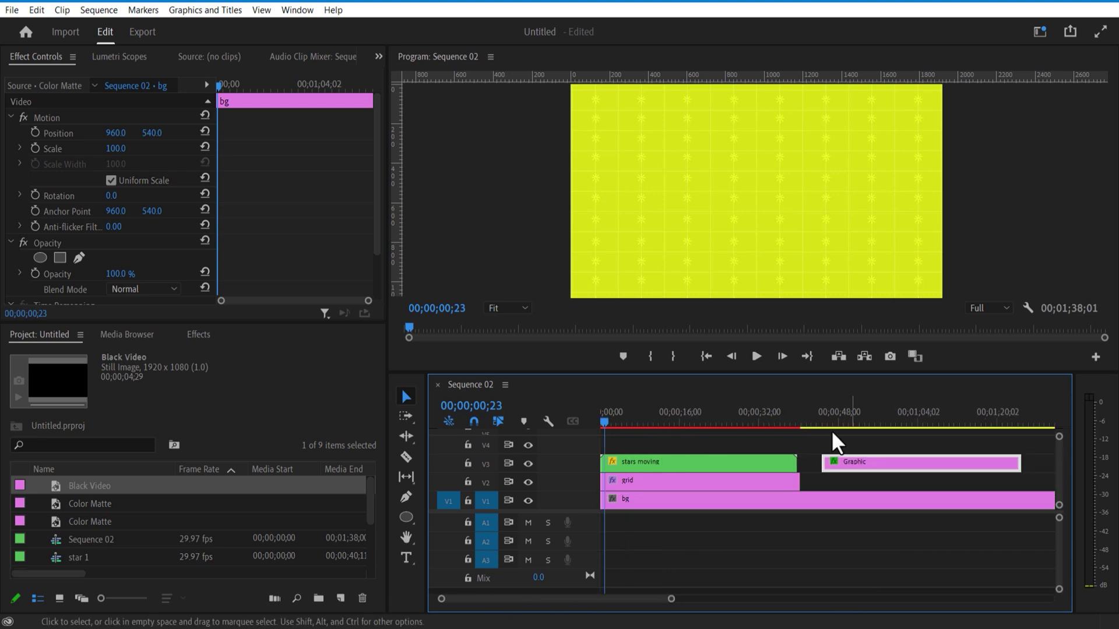
Move the star Graphic clip to the start of V4 and stack repositioned copies of it on V5 and V6.
left_click_drag(853, 462, 631, 445)
left_click_drag(671, 600, 497, 606)
left_click_drag(737, 375, 731, 445)
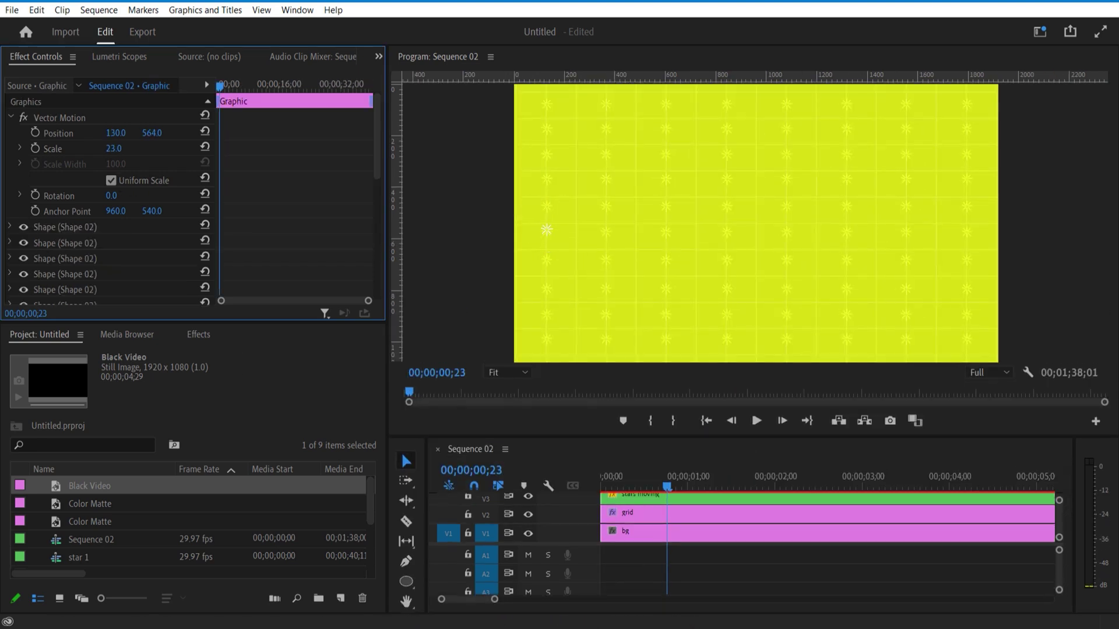
left_click_drag(649, 440, 648, 376)
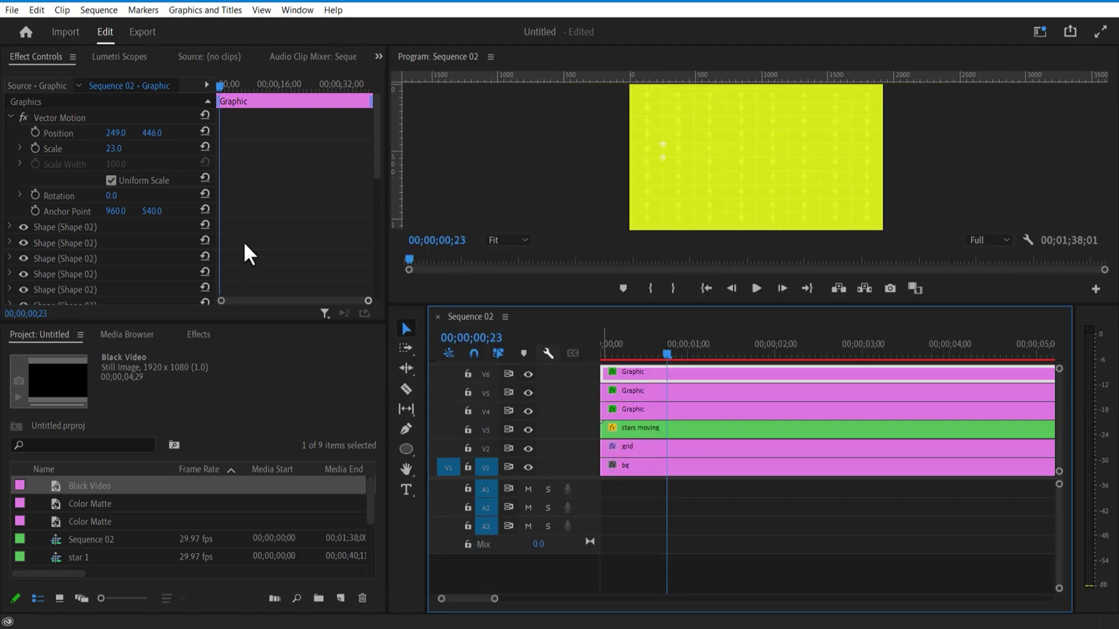
left_click_drag(669, 307, 707, 220)
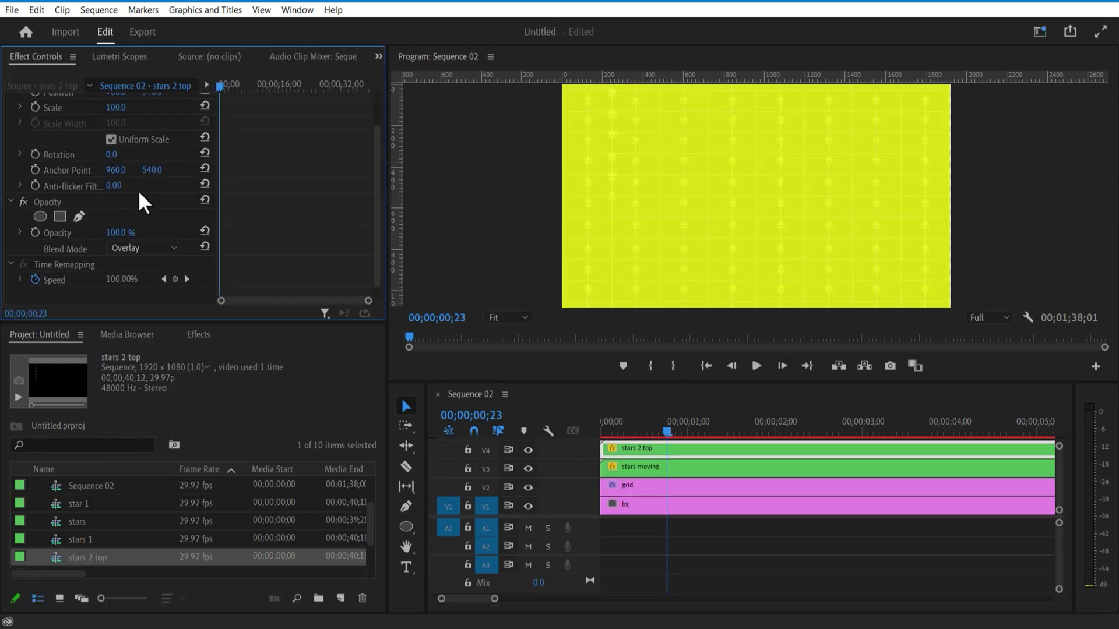
Nest the stacked stars 2 top clips as stars not moving and set the nested clip's blend mode to Overlay.
double_click(634, 446)
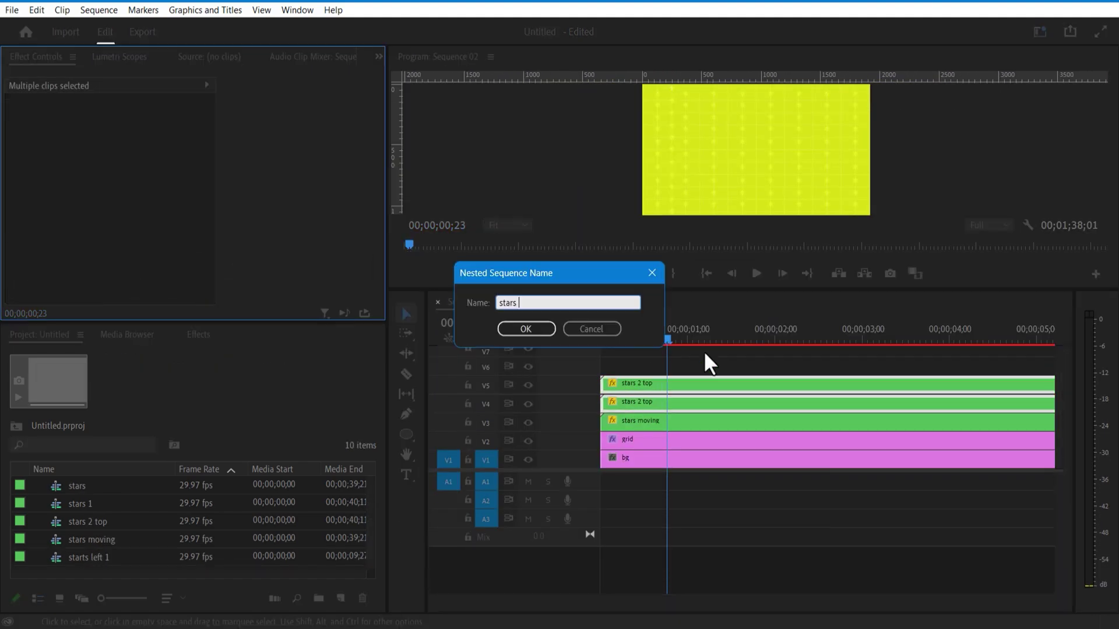
key("Return")
left_click_drag(628, 317, 633, 220)
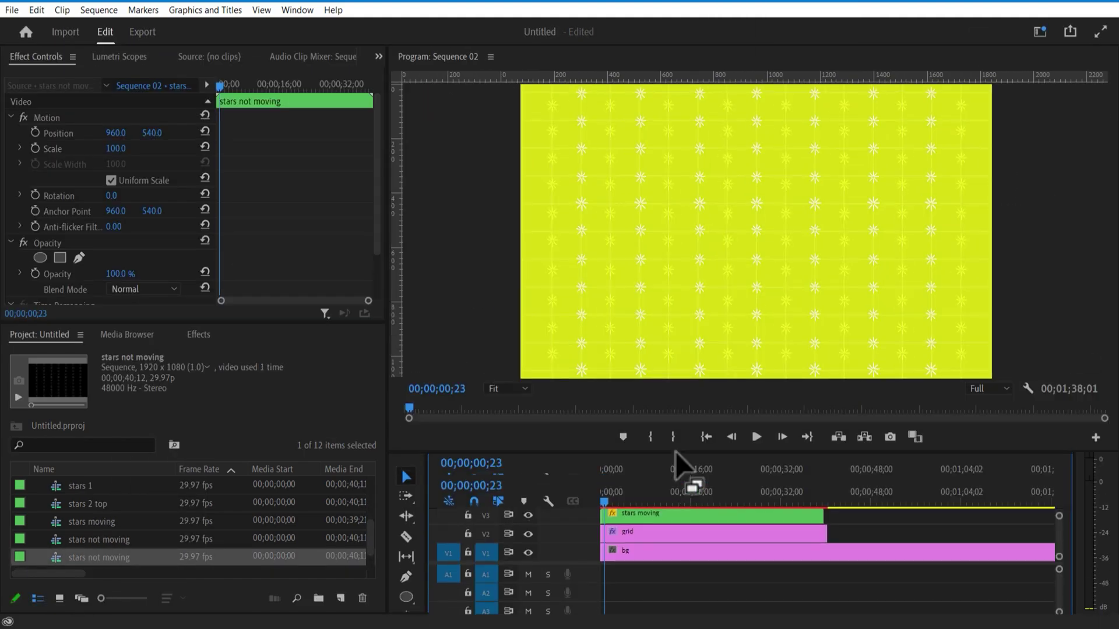
left_click(134, 290)
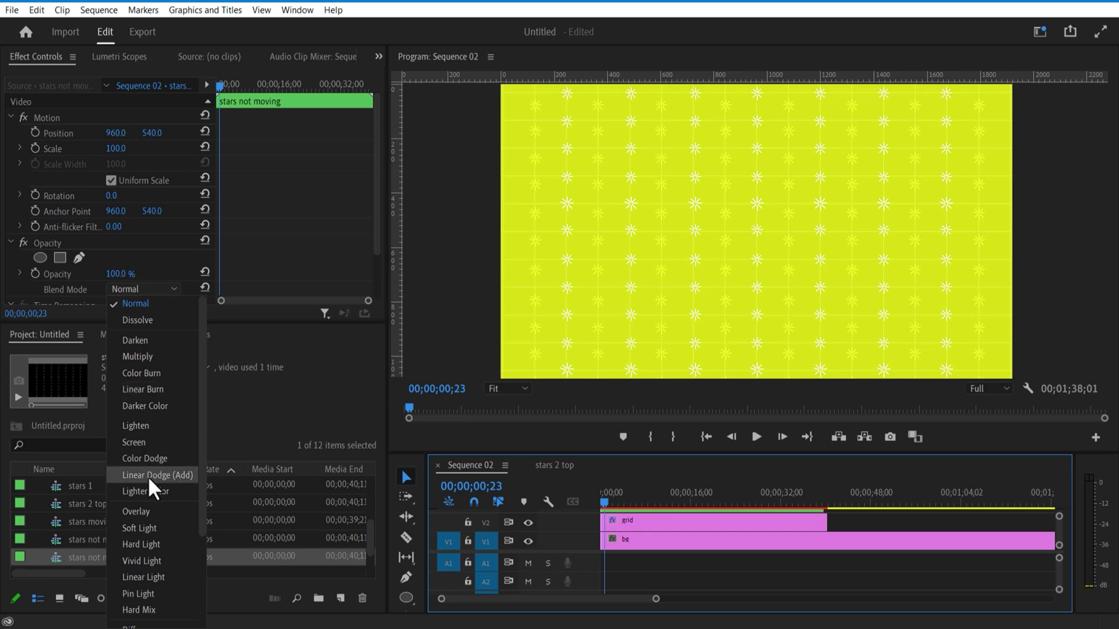
left_click(139, 512)
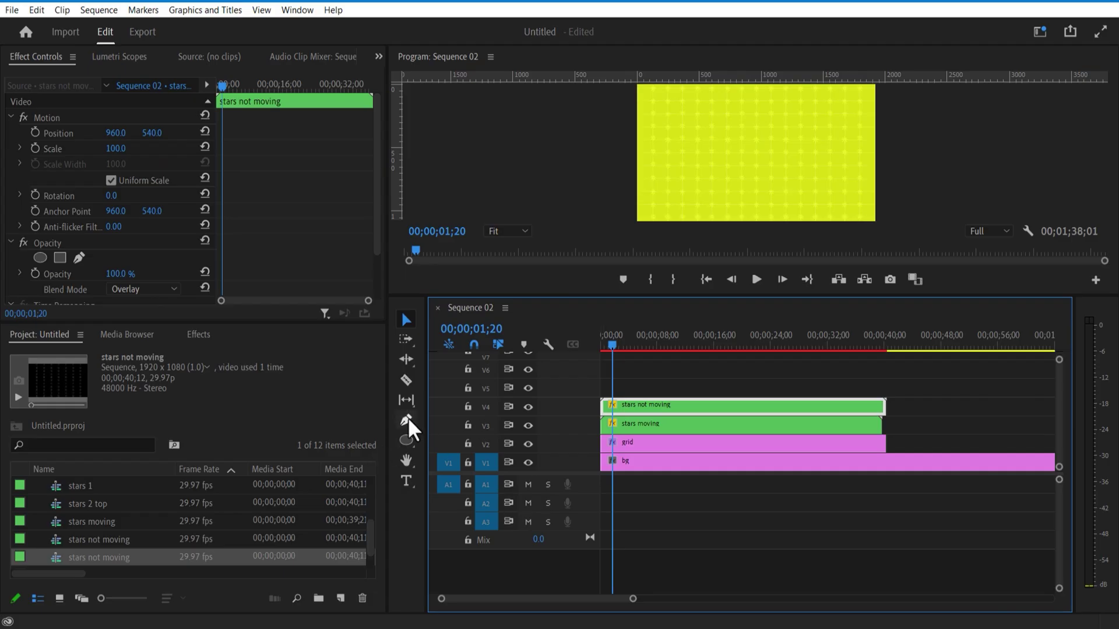
Draw a wide horizontal rectangle across the middle of the frame, extending past both side edges.
left_click(406, 440)
left_click(437, 441)
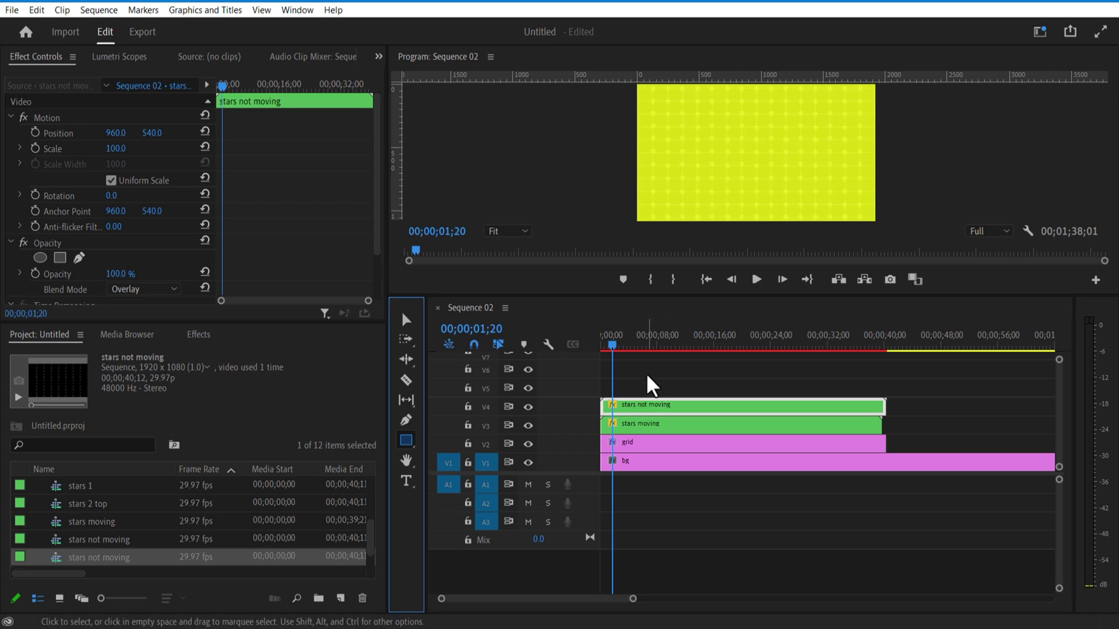
left_click_drag(702, 297, 702, 379)
left_click_drag(547, 170, 1008, 232)
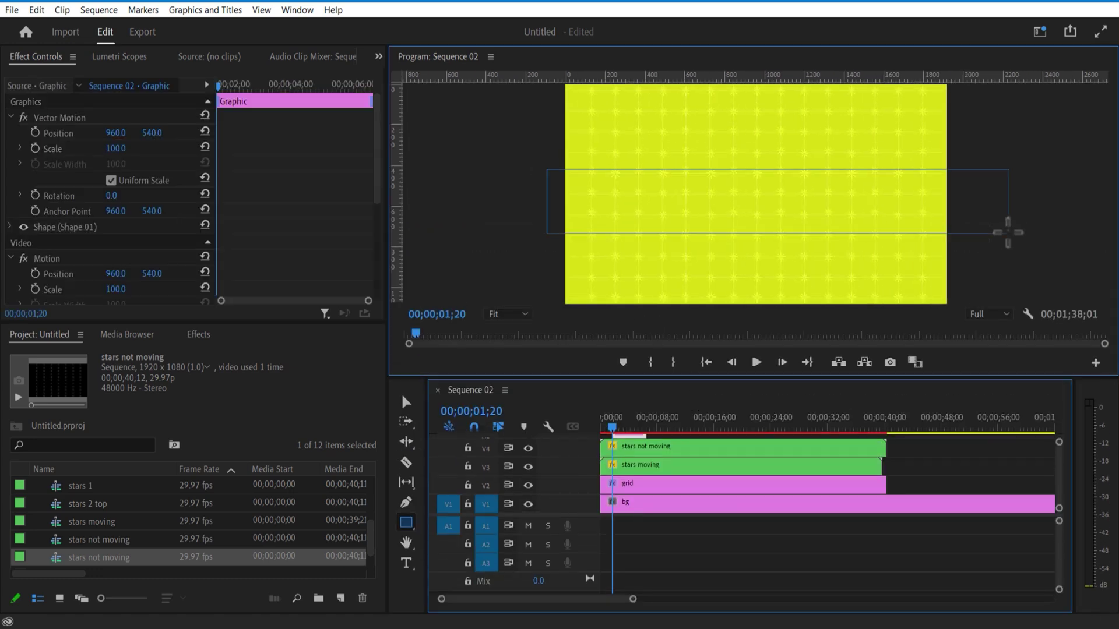
Turn off the rectangle's stroke and set its fill to blue 1D44E0.
left_click(10, 227)
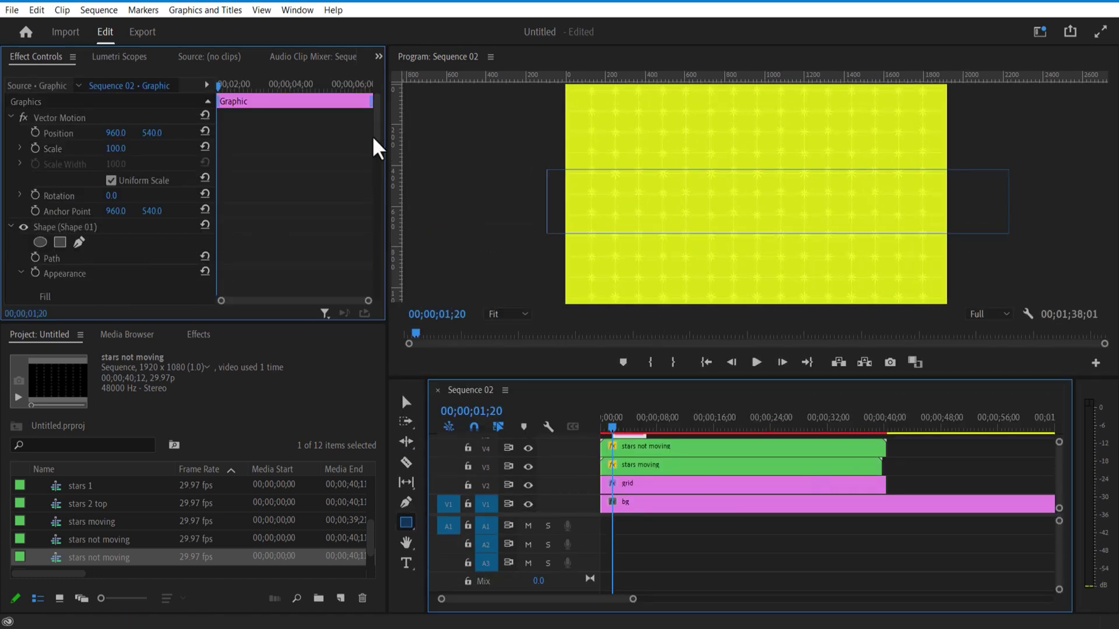
scroll(373, 141, "down", 3)
left_click(44, 240)
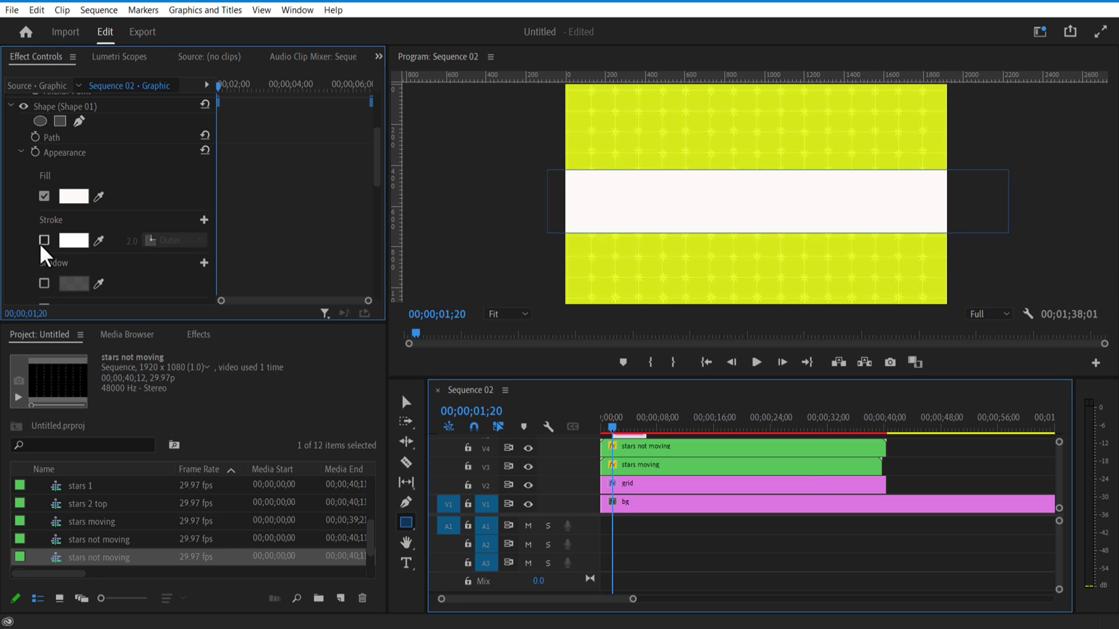
left_click(74, 196)
left_click(588, 345)
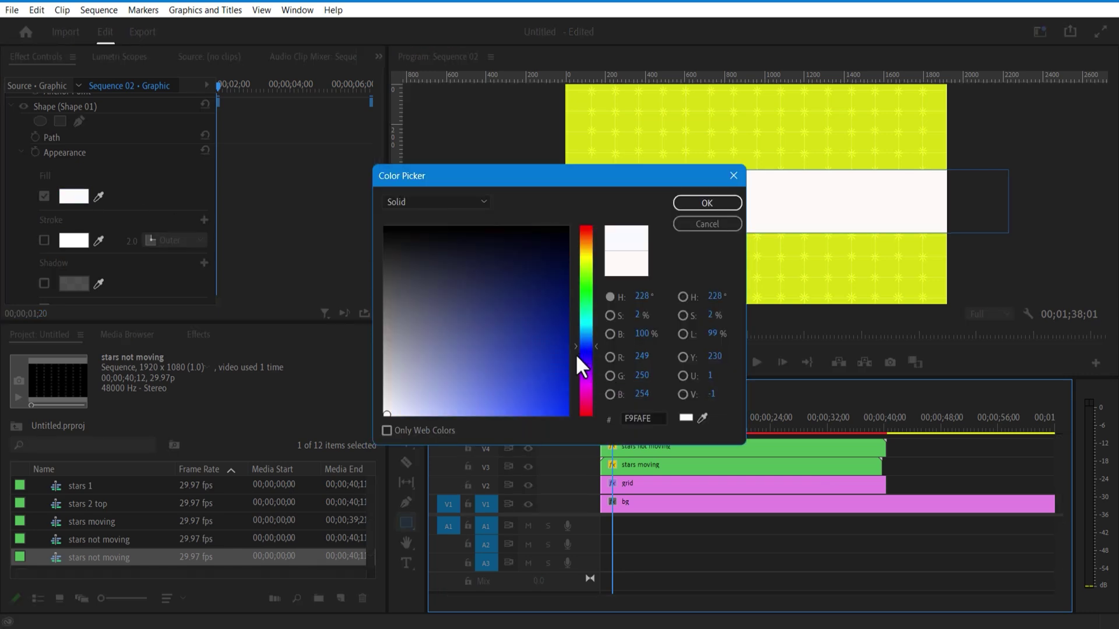
left_click(555, 387)
left_click(544, 391)
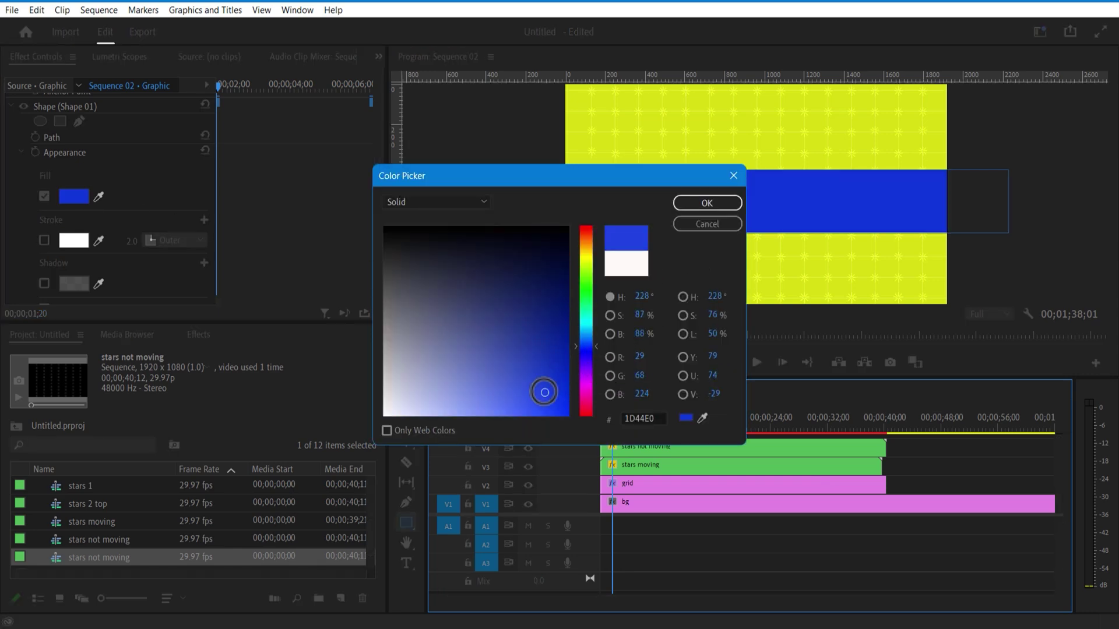
left_click(706, 203)
left_click(10, 196)
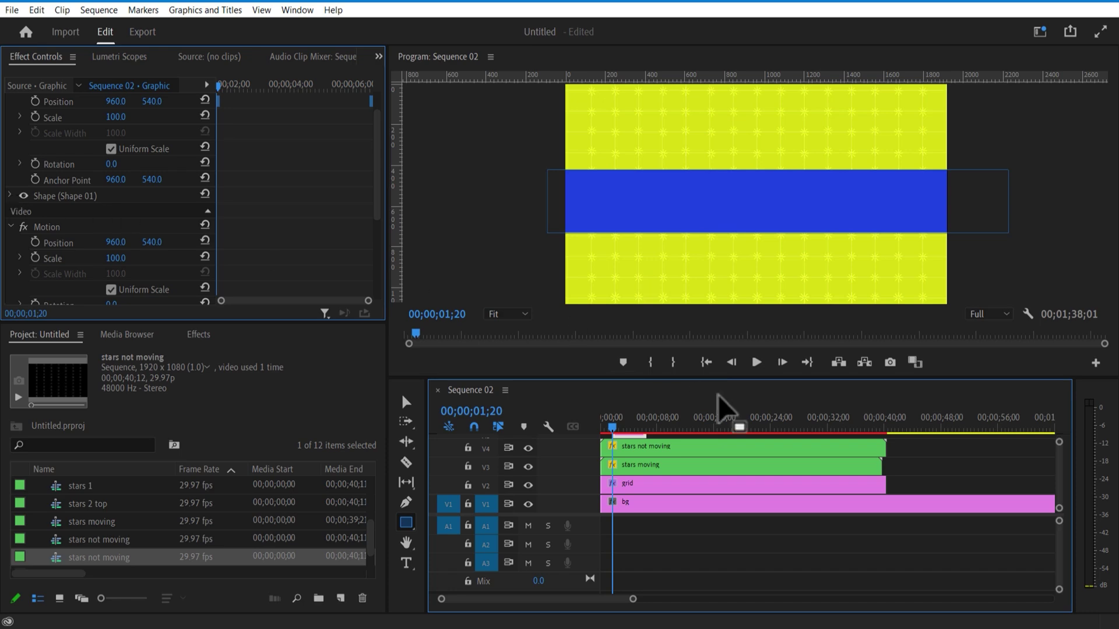
Extend the rectangle's Graphic clip on V5 to span from the sequence start to the end of the stars not moving clip.
left_click_drag(670, 379, 659, 340)
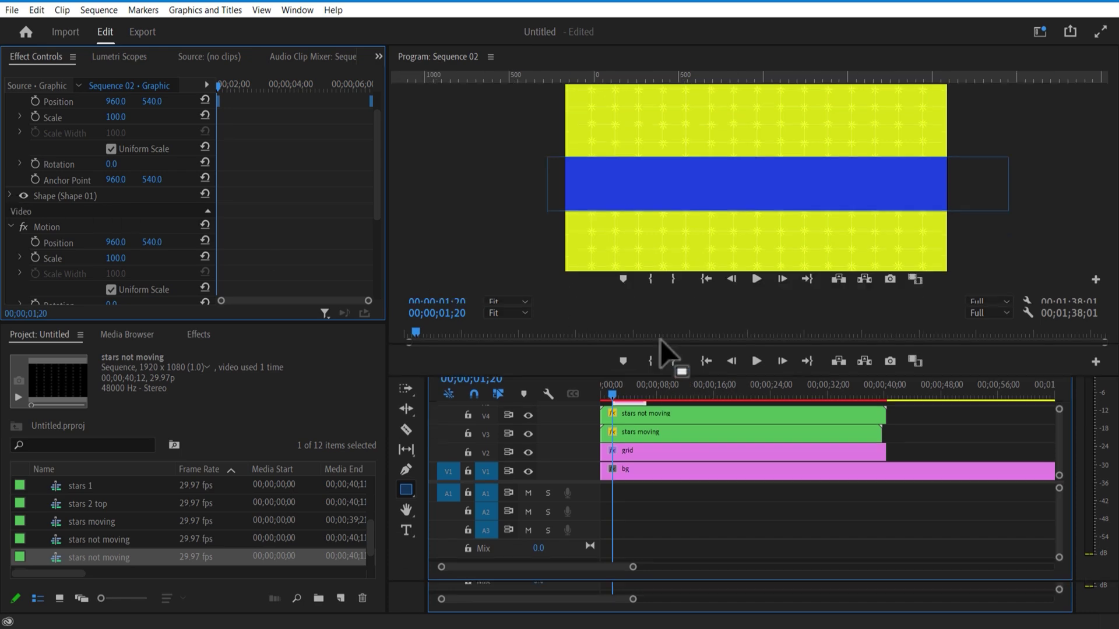
left_click_drag(614, 409, 883, 418)
left_click_drag(613, 387, 593, 398)
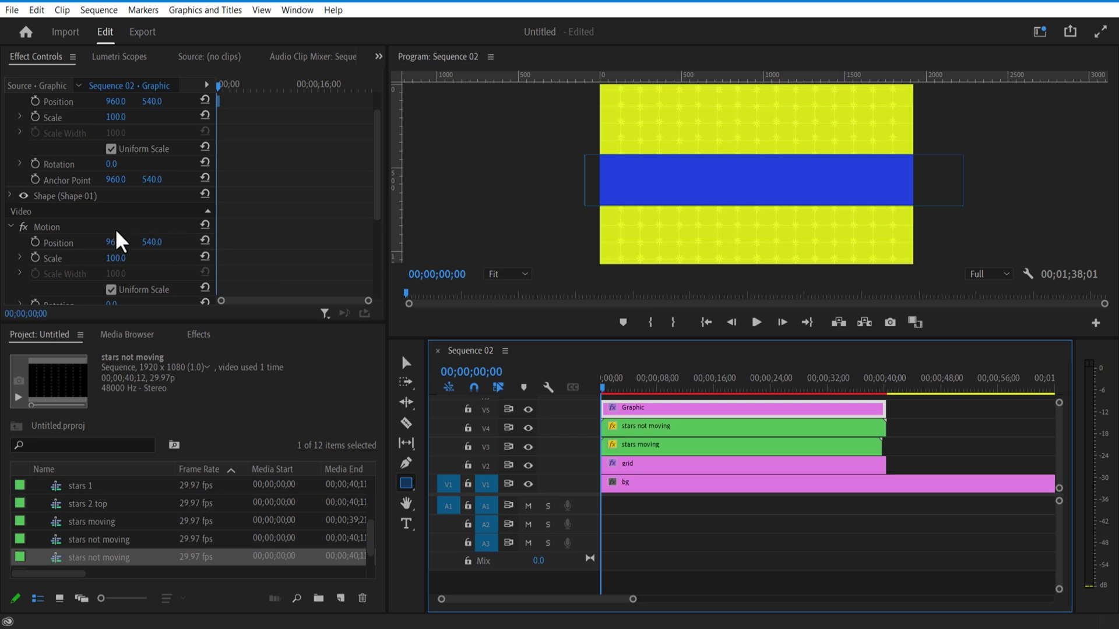
Change the blend mode of the blue rectangle's Graphic clip.
scroll(145, 277, "down", 5)
left_click(143, 264)
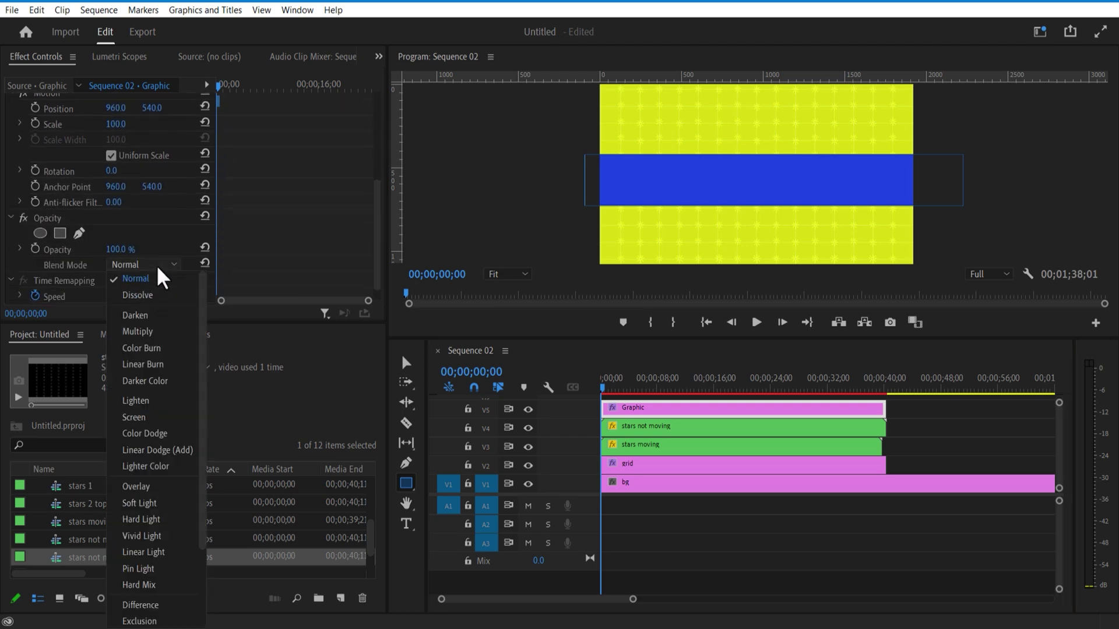
scroll(155, 417, "down", 3)
left_click(155, 418)
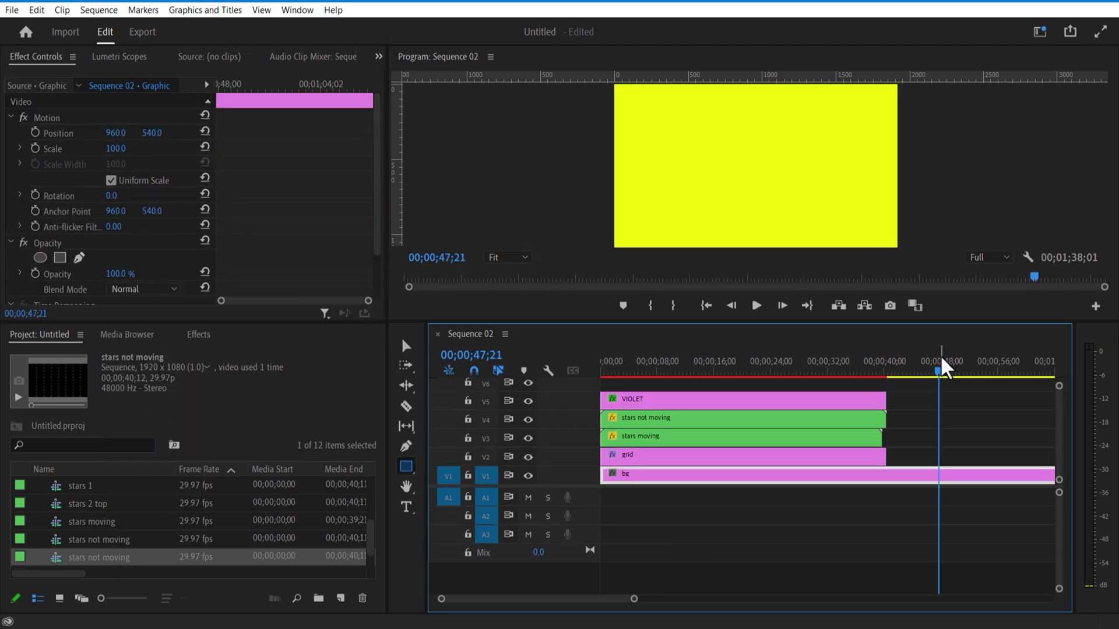
Paste the copied star Graphic clip into the sequence and move it to V6 at the sequence start.
key("ctrl+v")
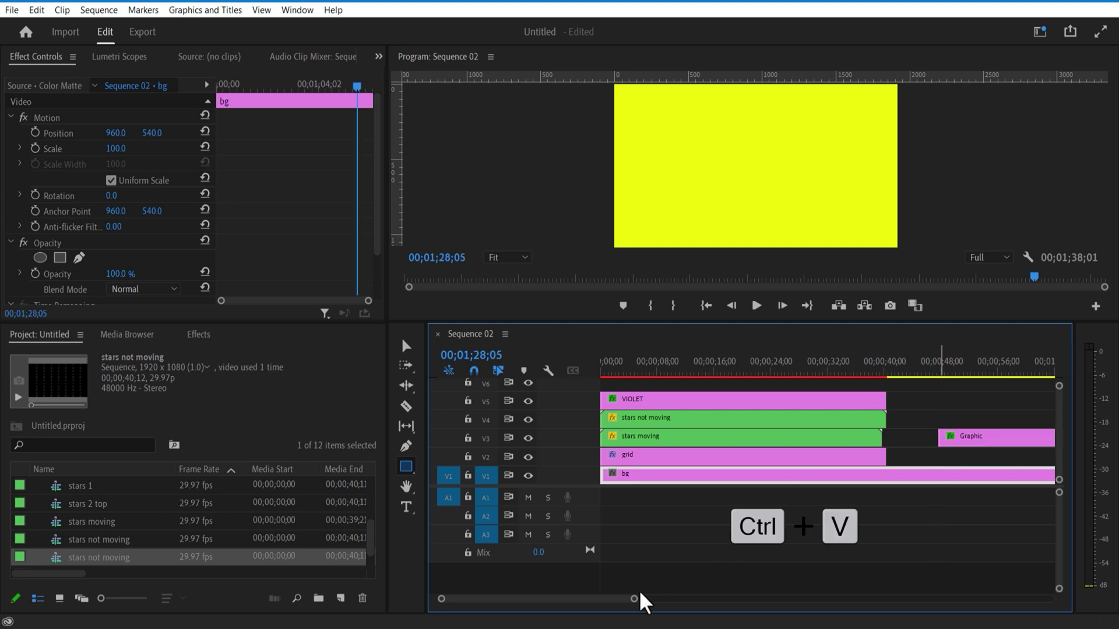
left_click_drag(670, 599, 744, 599)
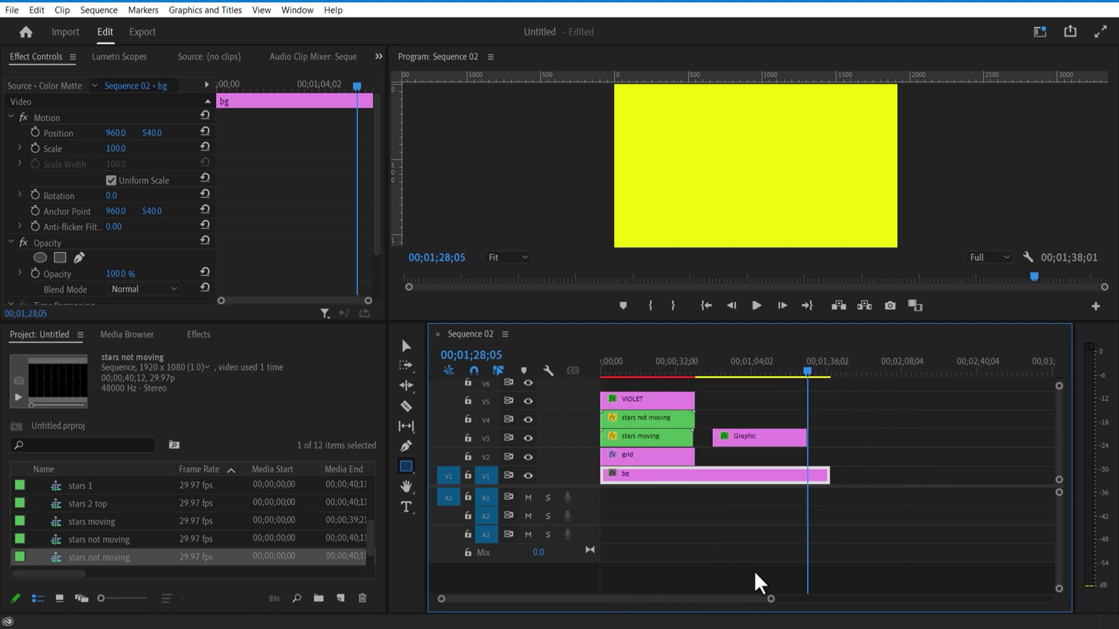
left_click(746, 442)
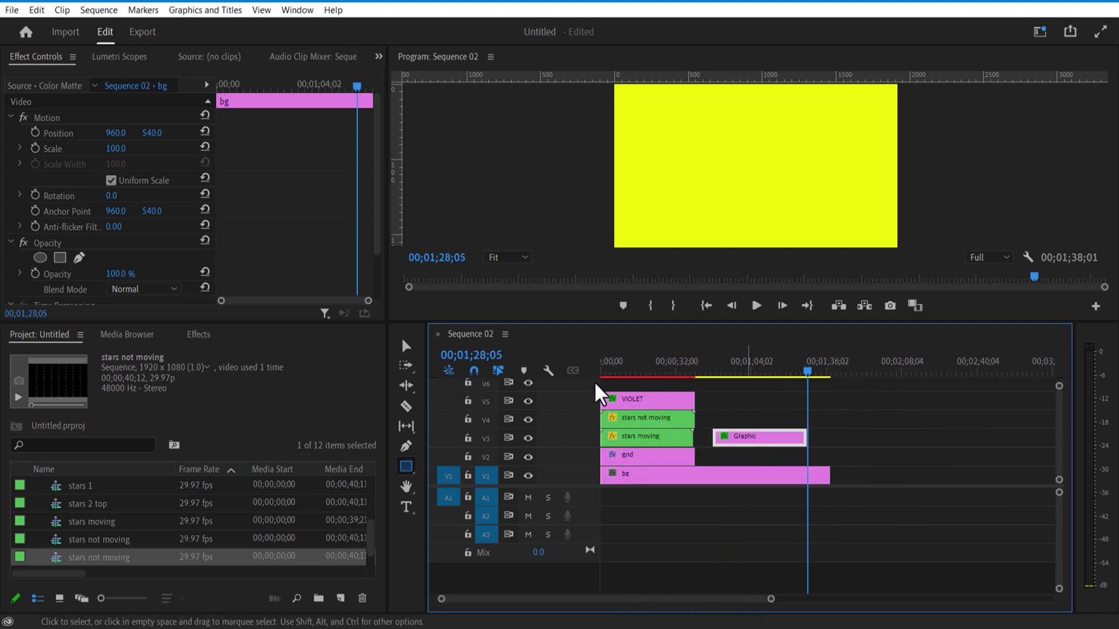
left_click_drag(748, 442, 595, 383)
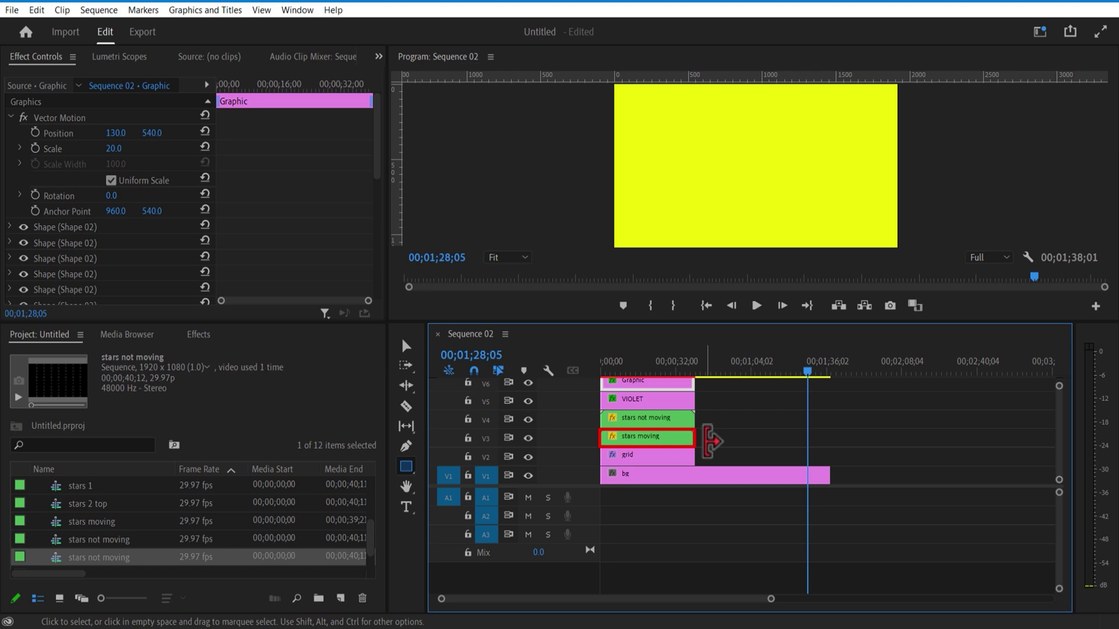
Set the star graphic's scale to 108 and place it near the middle of the blue band at about 876, 574.
left_click(608, 372)
left_click_drag(772, 609, 608, 600)
left_click_drag(630, 372, 618, 373)
left_click(240, 243)
left_click_drag(115, 149, 79, 148)
mouse_move(152, 133)
left_mouse_down()
mouse_move(172, 134)
mouse_move(140, 134)
left_mouse_up()
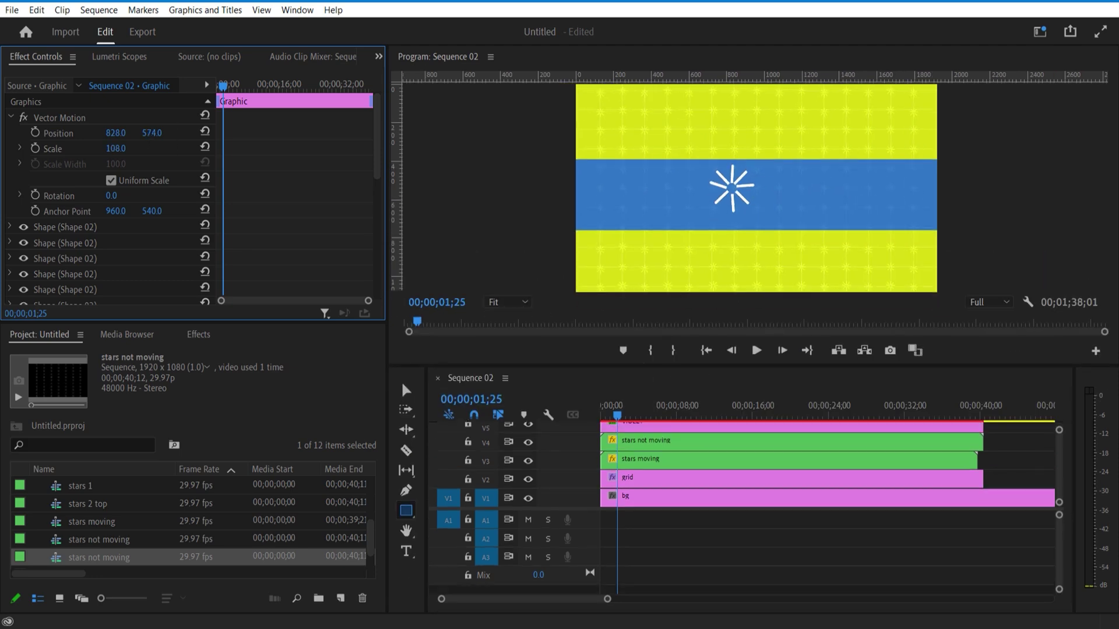
Add a Scale keyframe of 4741 to the star graphic at 00;00;00;00.
left_click_drag(223, 86, 217, 85)
left_click_drag(368, 301, 239, 301)
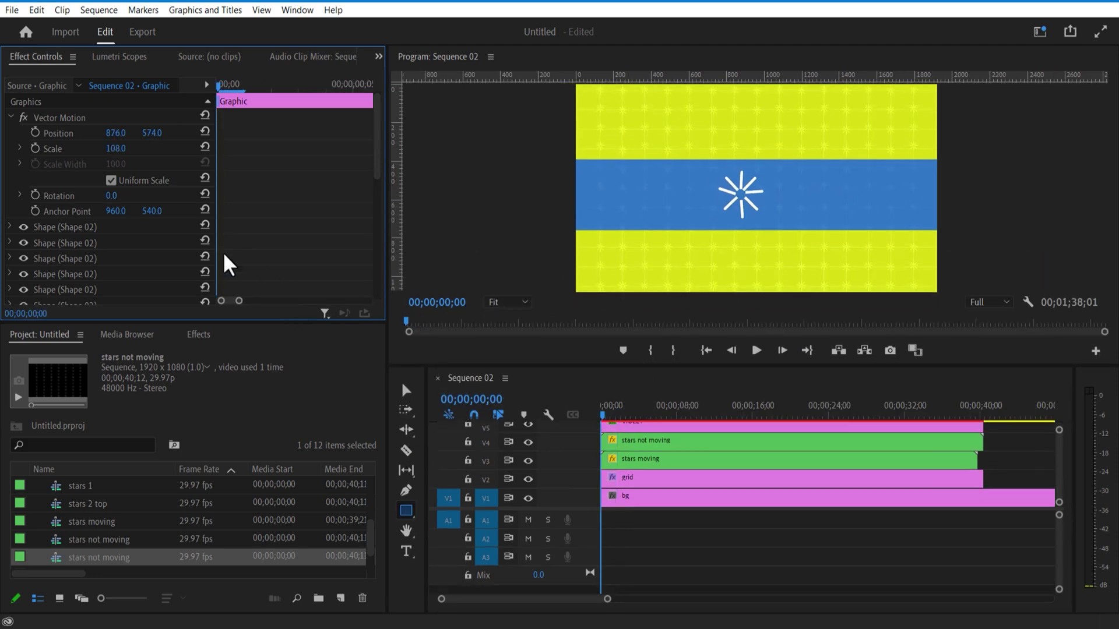
left_click(35, 149)
left_click_drag(115, 148, 184, 160)
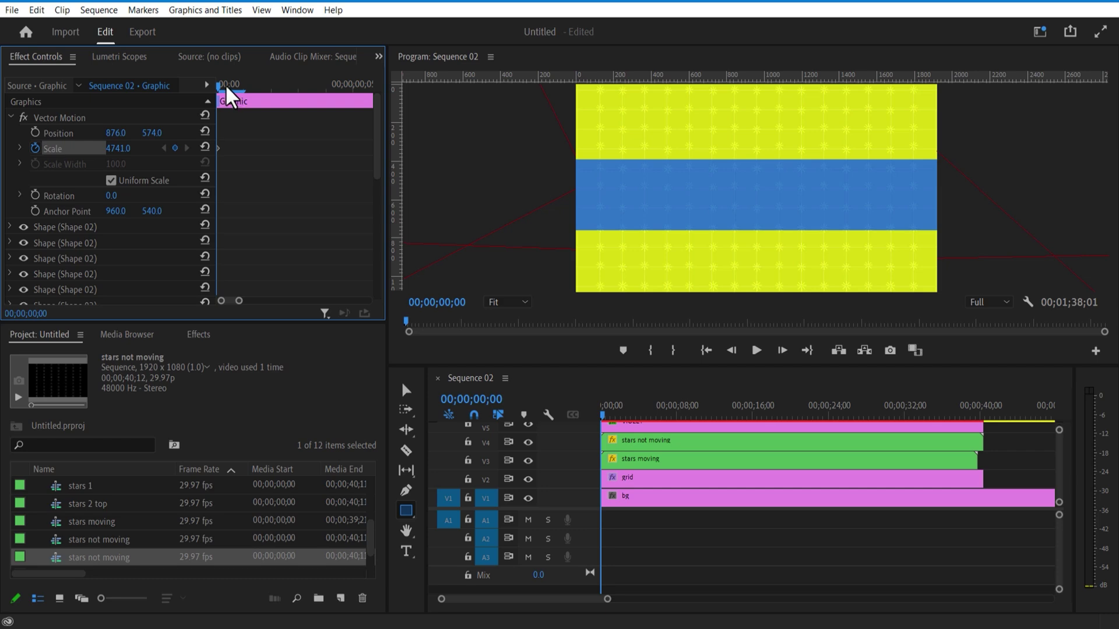
Add a Scale keyframe of 108 to the star graphic at 00;00;01;00 and play the shrinking animation.
left_click_drag(239, 301, 320, 301)
left_click_drag(219, 87, 228, 94)
left_click_drag(320, 300, 269, 301)
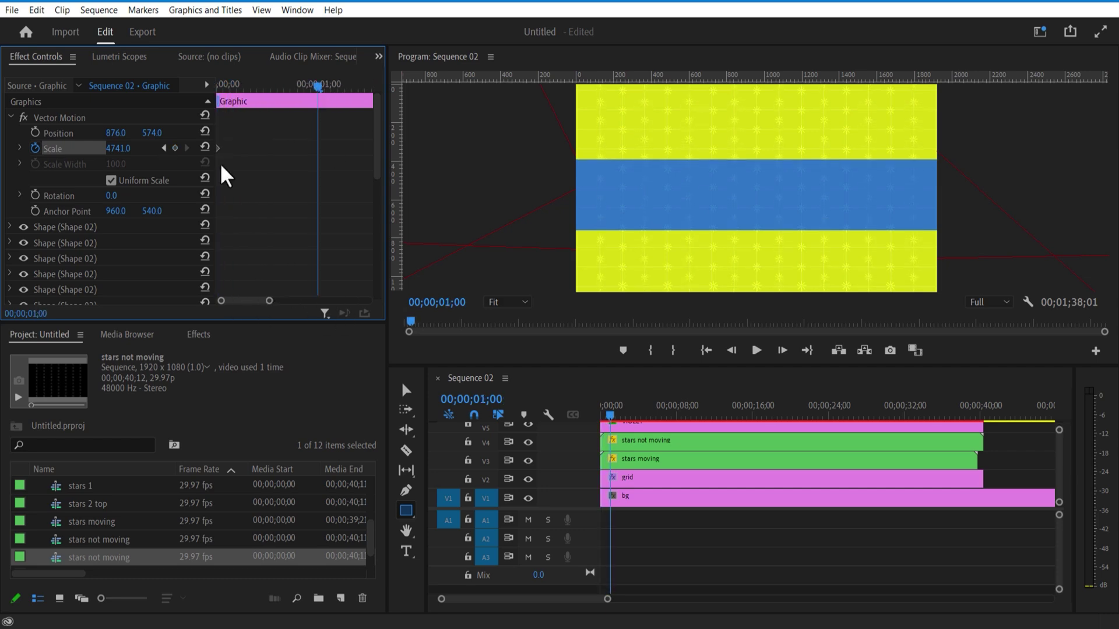
left_click_drag(117, 148, 49, 150)
left_click_drag(317, 86, 197, 116)
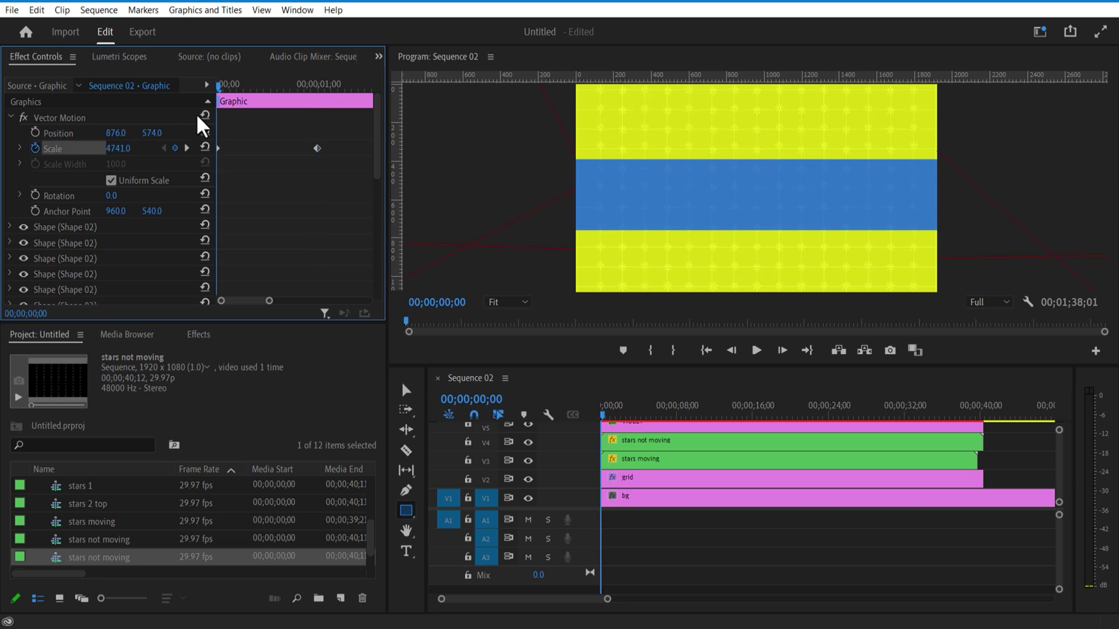
key("space")
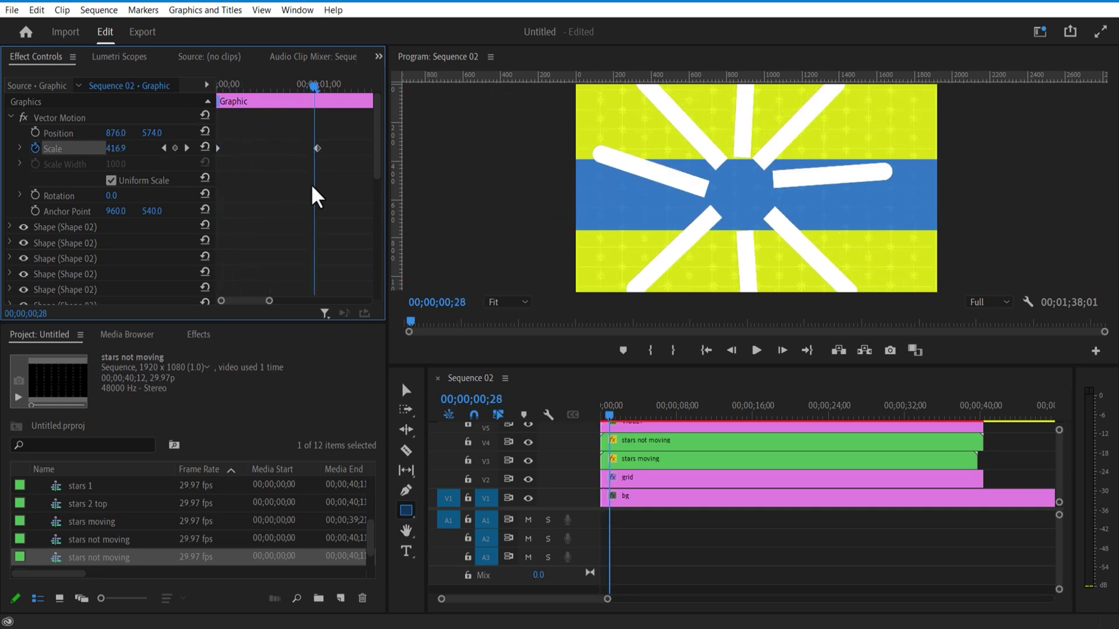
Keyframe the star's position from 876, 574 at about one second to 1431, 574 at 00;00;01;20.
left_click(35, 132)
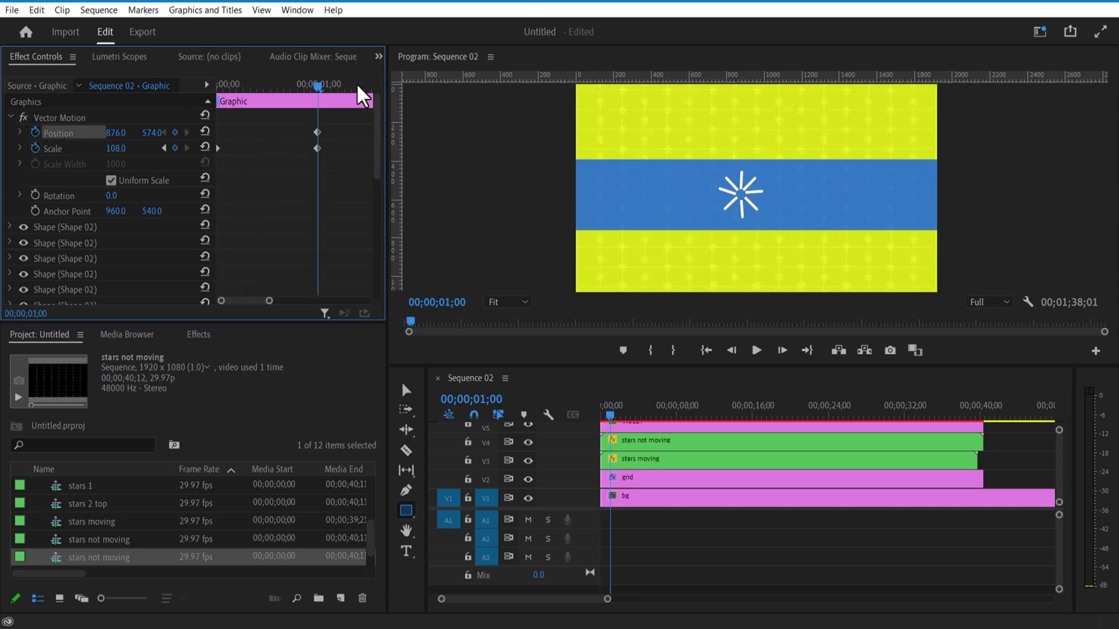
left_click_drag(270, 301, 288, 300)
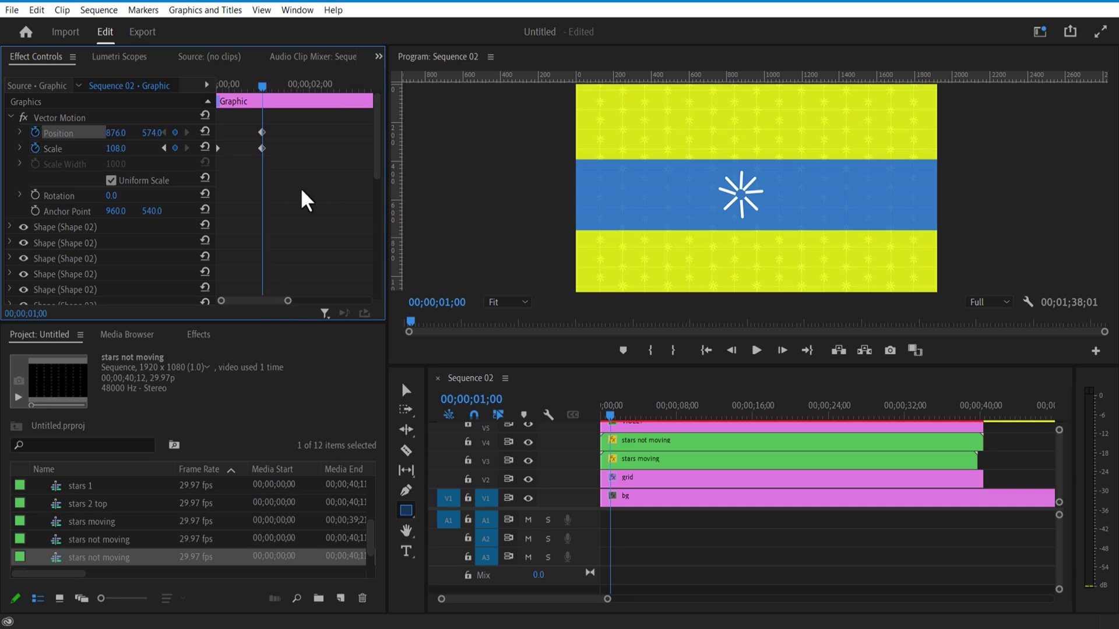
left_click_drag(266, 98, 313, 111)
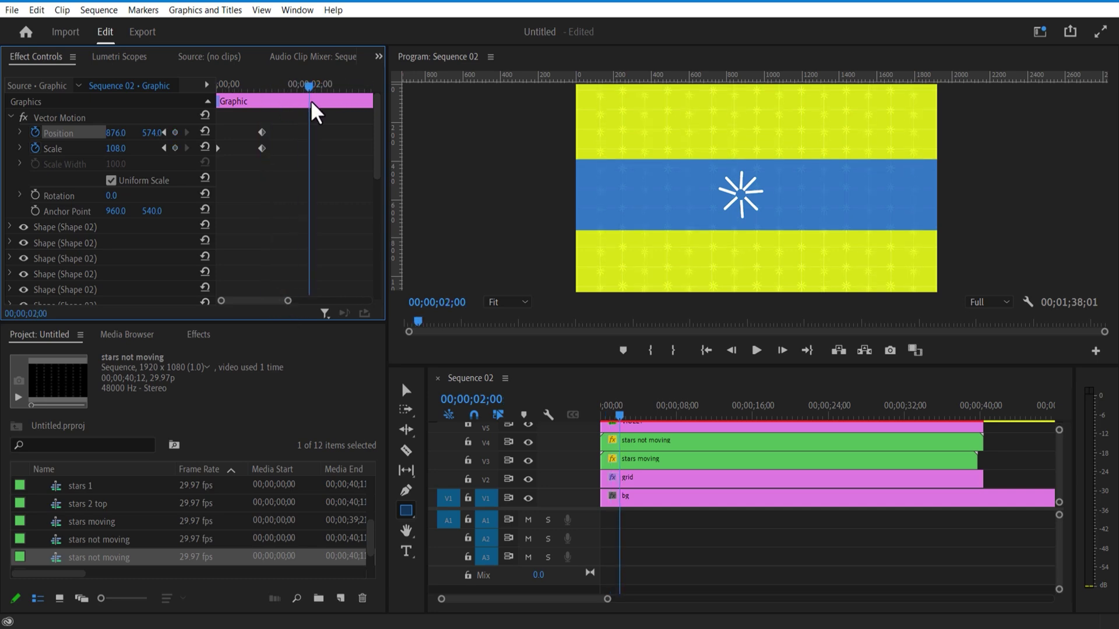
left_click_drag(123, 135, 524, 135)
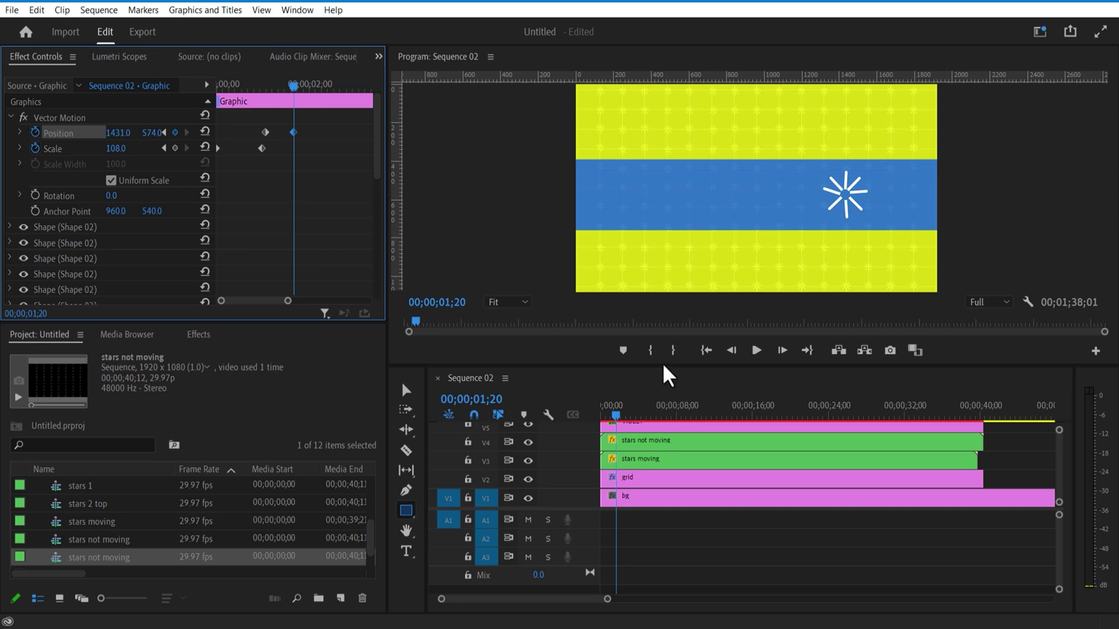
Add a WALMART title in Titan One at scale 145 on V7, starting at 00;00;01;01 over the blue band.
left_click_drag(664, 365, 668, 296)
left_click(707, 517)
left_click(406, 479)
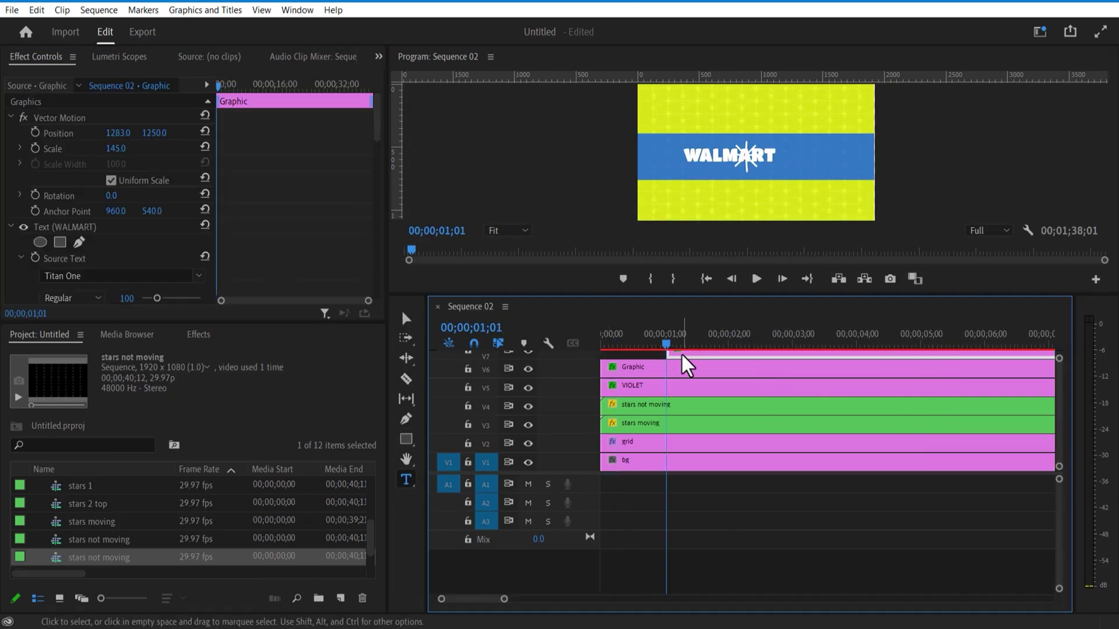
Keyframe the WALMART text's position from 1708, 1250 at 00;00;01;01 to a spot on the star's left side.
left_click(35, 133)
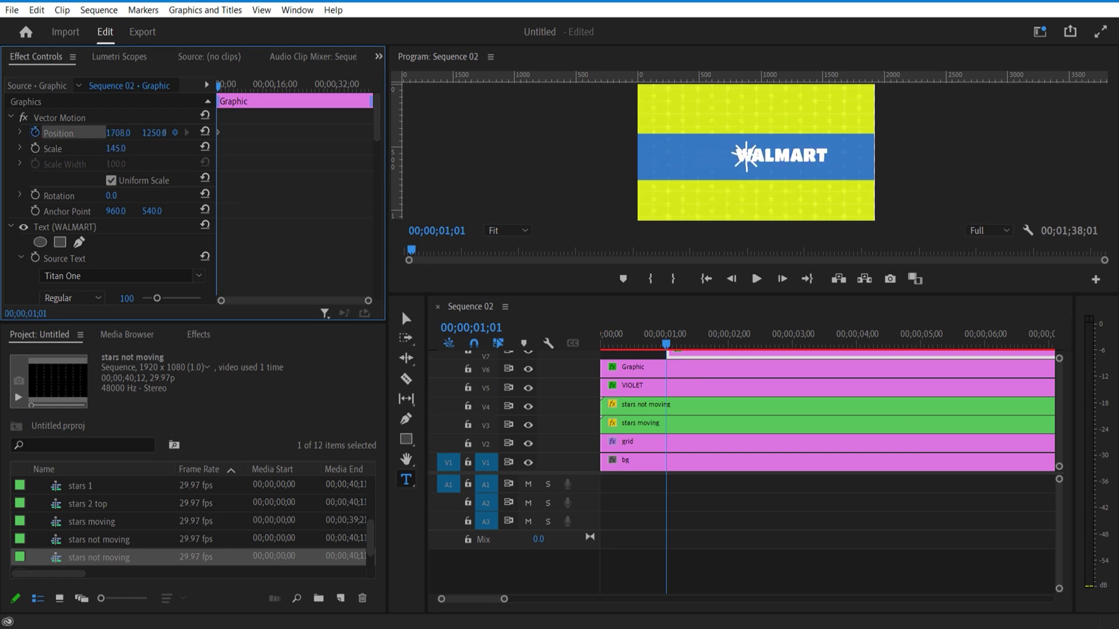
left_click(673, 345)
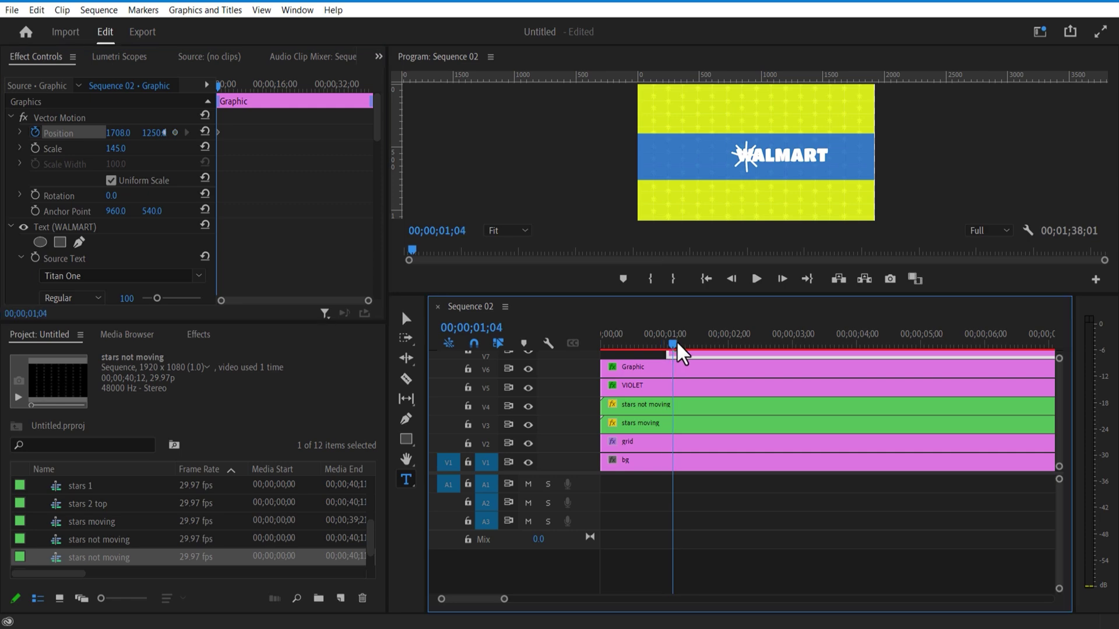
left_click_drag(677, 343, 711, 353)
left_click_drag(118, 133, 165, 134)
mouse_move(708, 345)
left_mouse_down()
mouse_move(674, 353)
mouse_move(710, 357)
left_mouse_up()
left_click(710, 356)
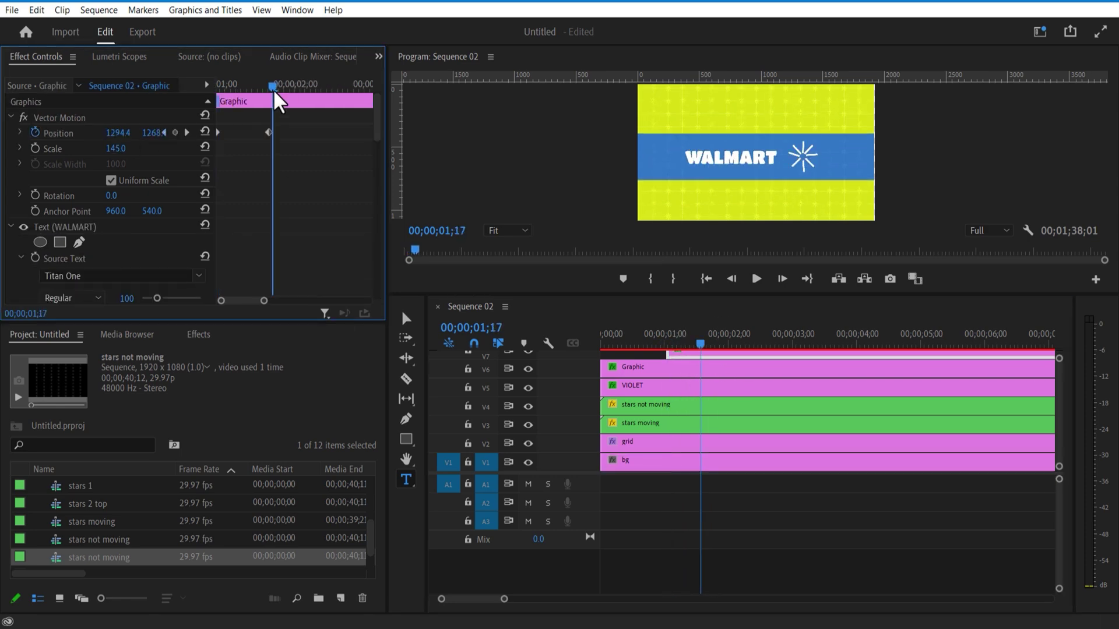
Add a rectangular mask to the WALMART text and keyframe its path from 00;00;01;01 so the letters emerge from behind the star.
key("Up")
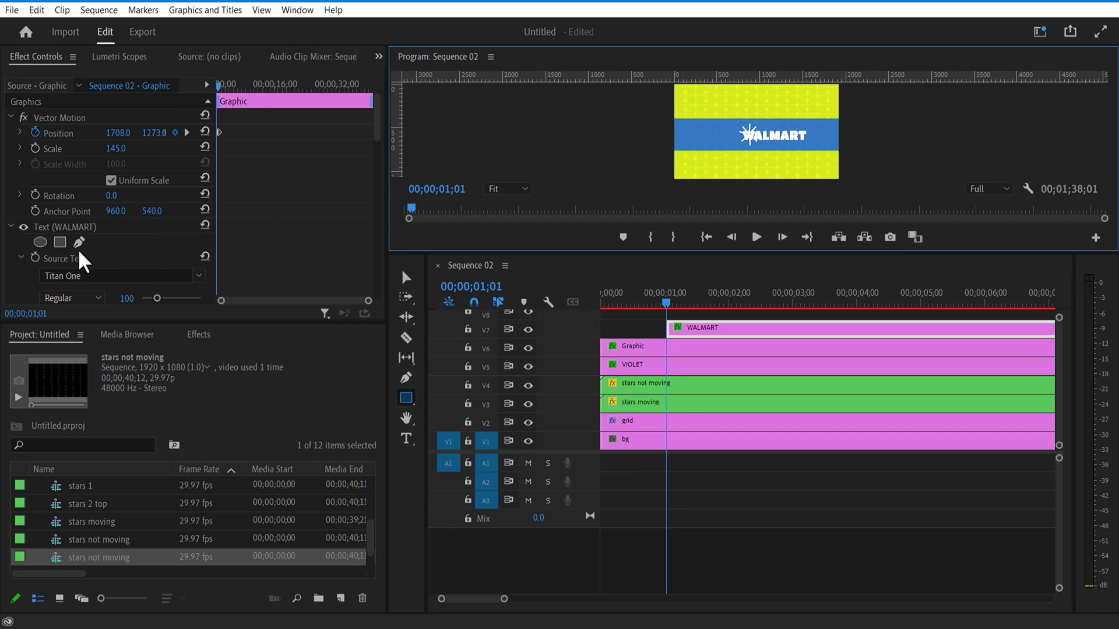
left_click(61, 243)
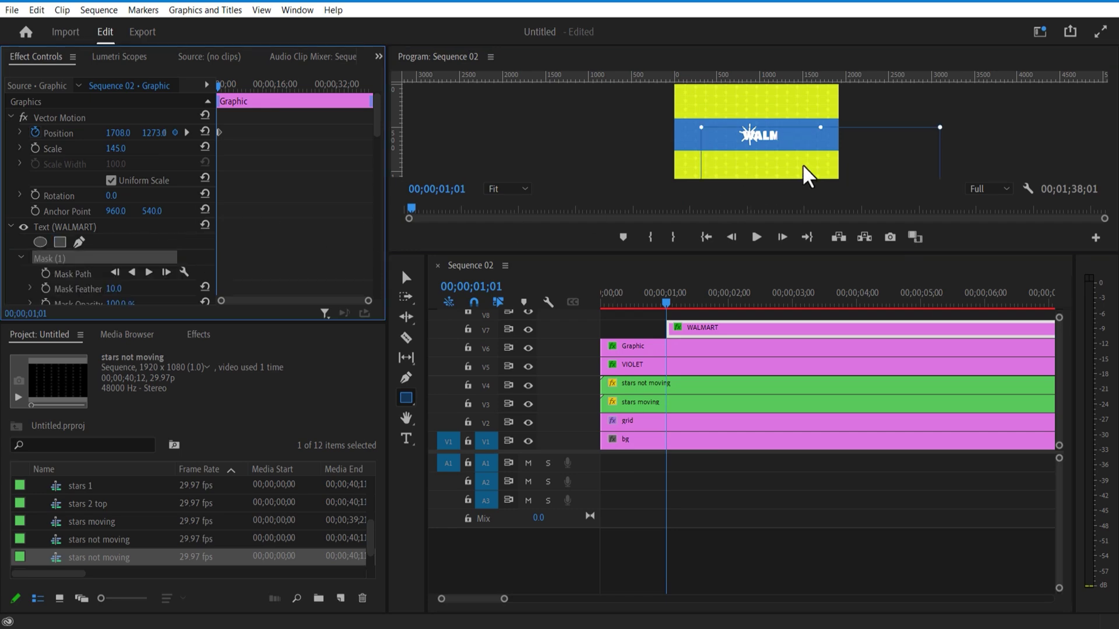
left_click_drag(774, 123, 698, 137)
left_click_drag(666, 303, 672, 303)
left_click_drag(712, 133, 724, 132)
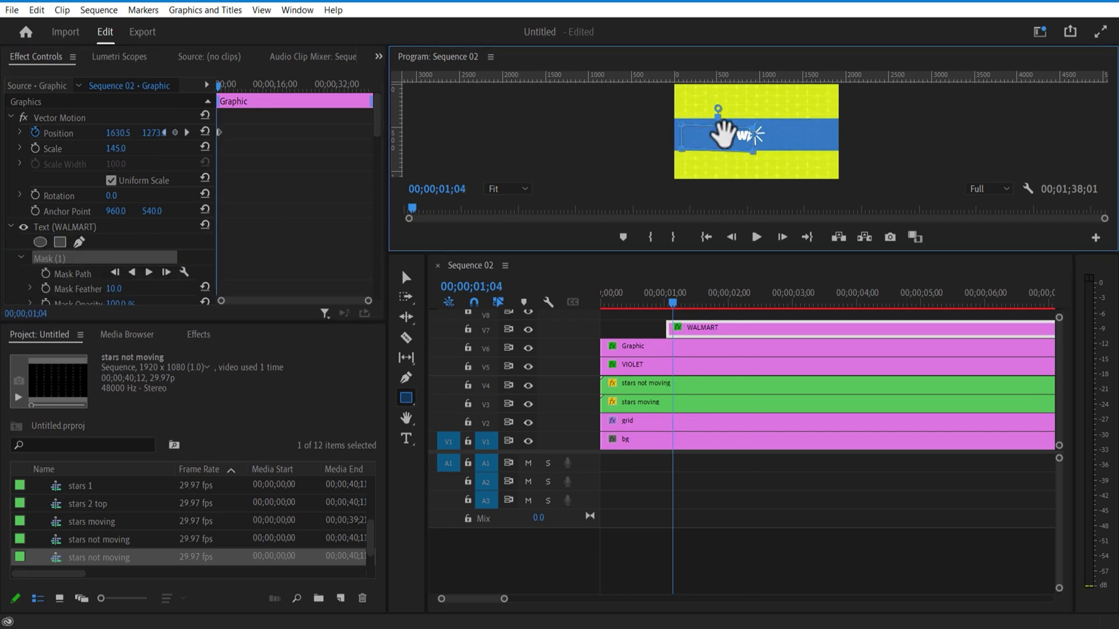
left_click_drag(671, 303, 667, 303)
left_click(45, 273)
left_click_drag(368, 301, 239, 301)
left_click_drag(668, 303, 716, 303)
left_click(625, 328)
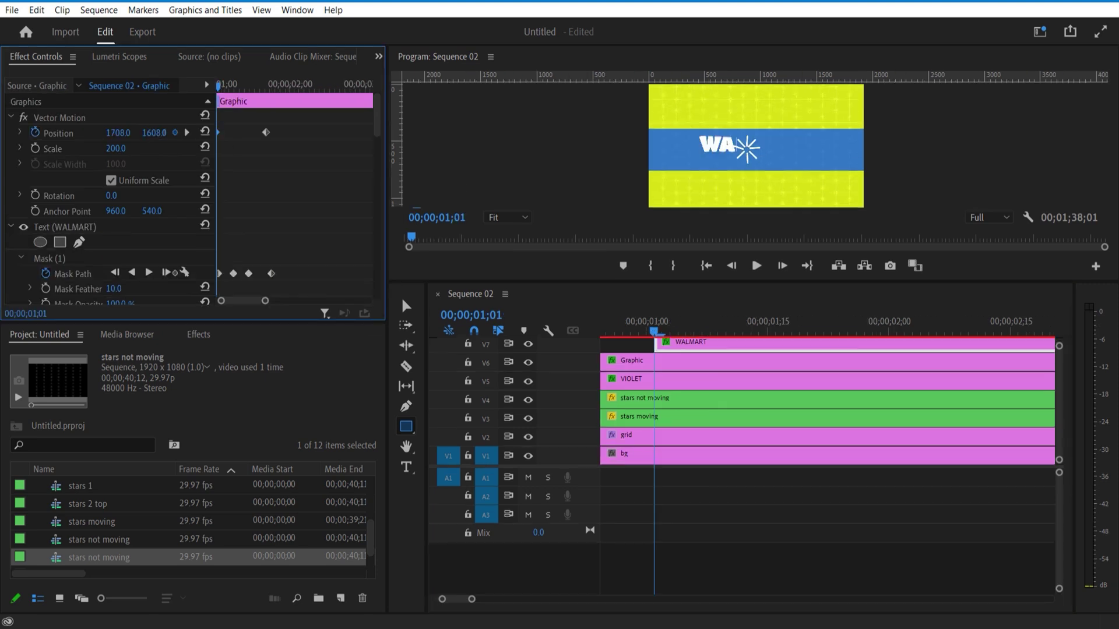
Find the Drop Shadow effect and apply it to the star Graphic clip on V6.
left_click(654, 363)
left_click(657, 372)
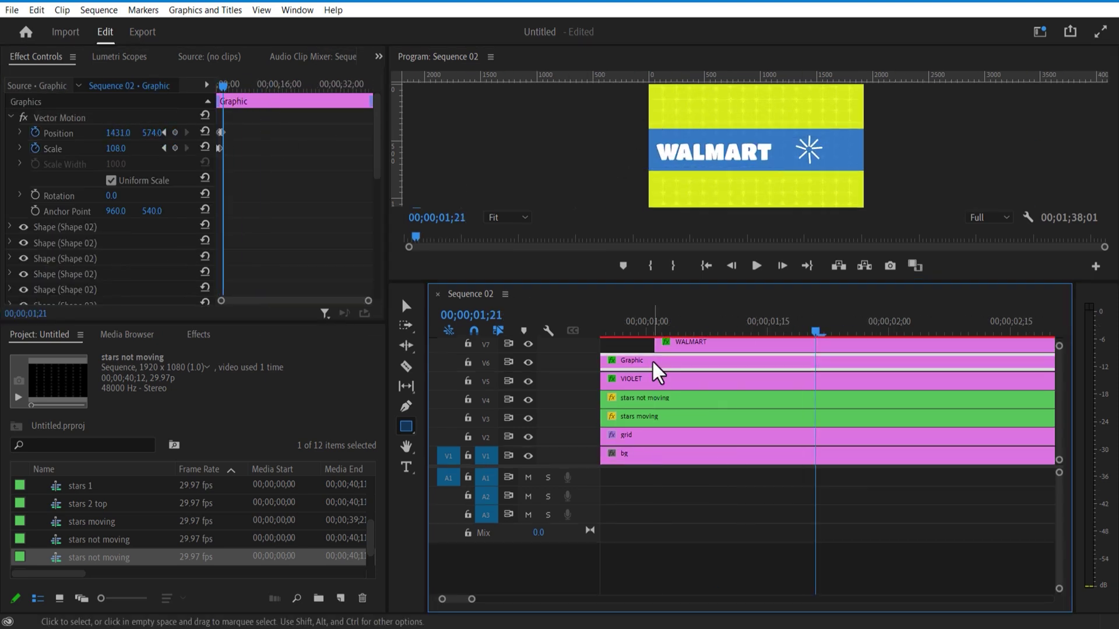
left_click(111, 156)
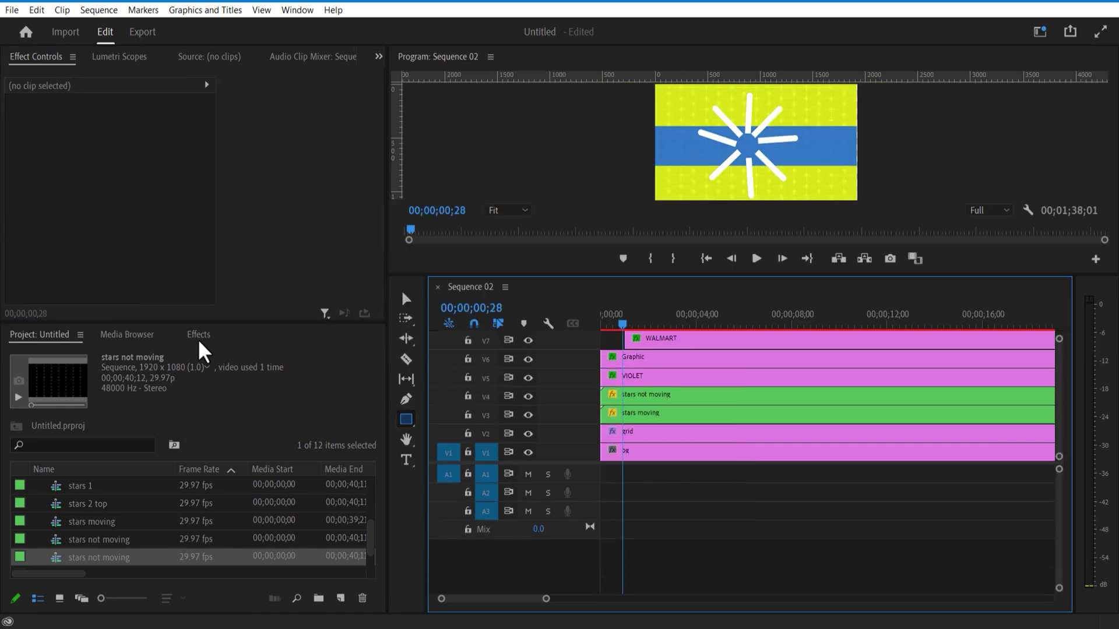
left_click(199, 335)
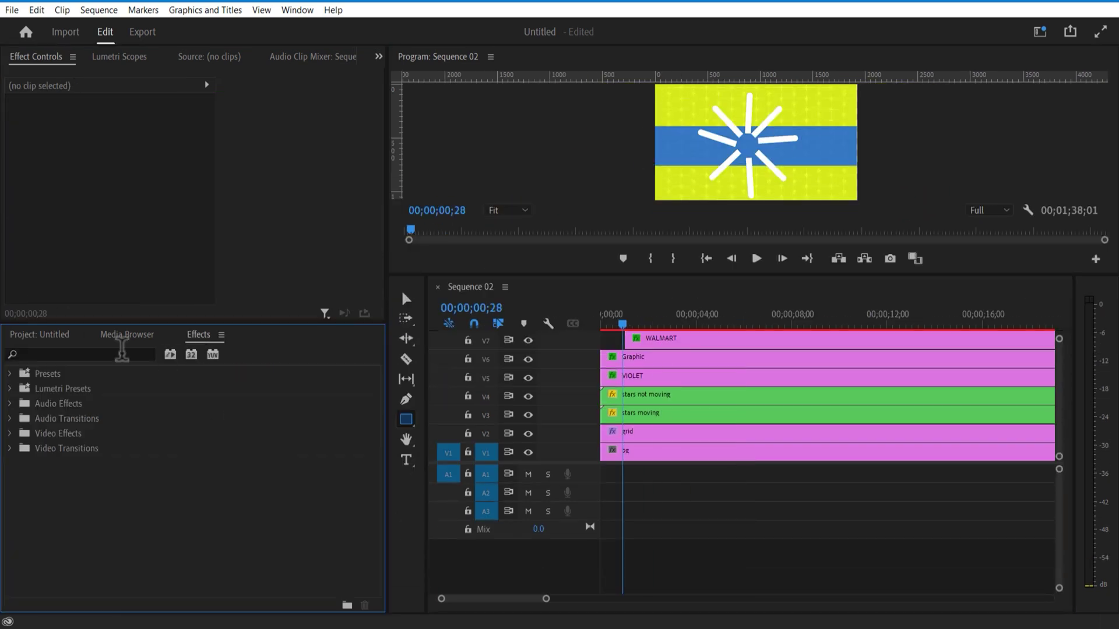
left_click(87, 355)
type("DROP")
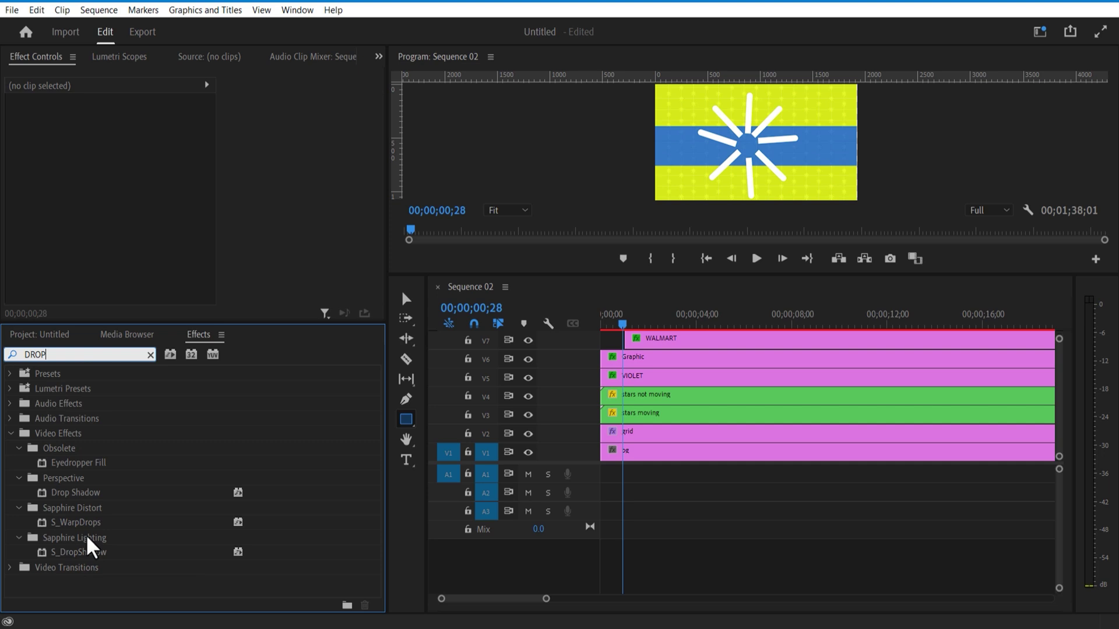
left_click(81, 493)
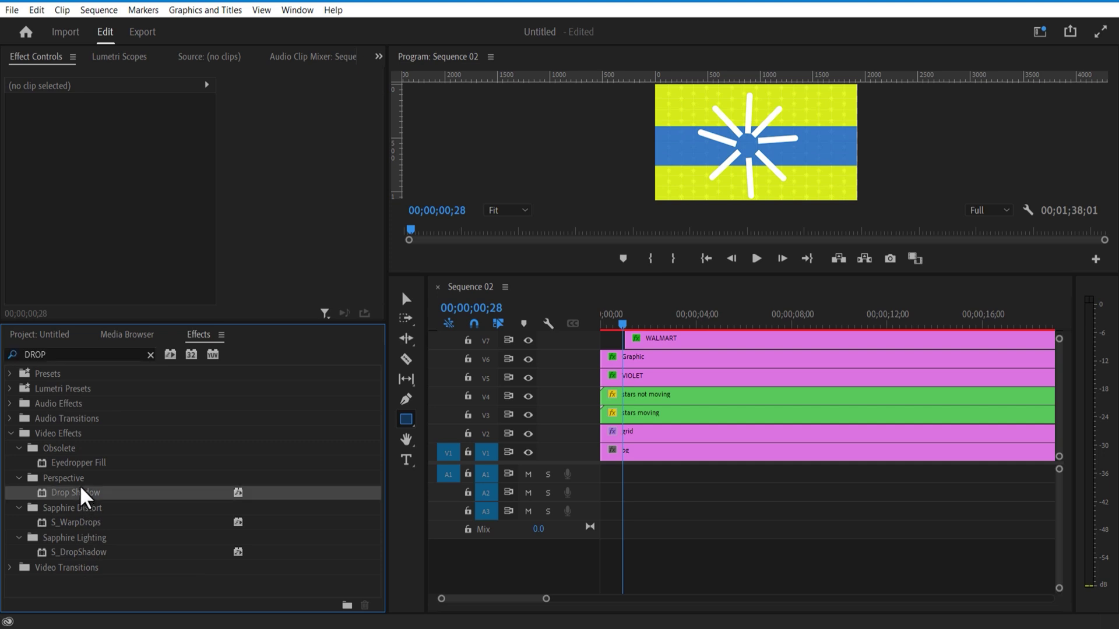
left_click_drag(87, 504, 657, 358)
Set the star's drop shadow softness to 94 and its distance to 25.
left_click_drag(376, 153, 380, 192)
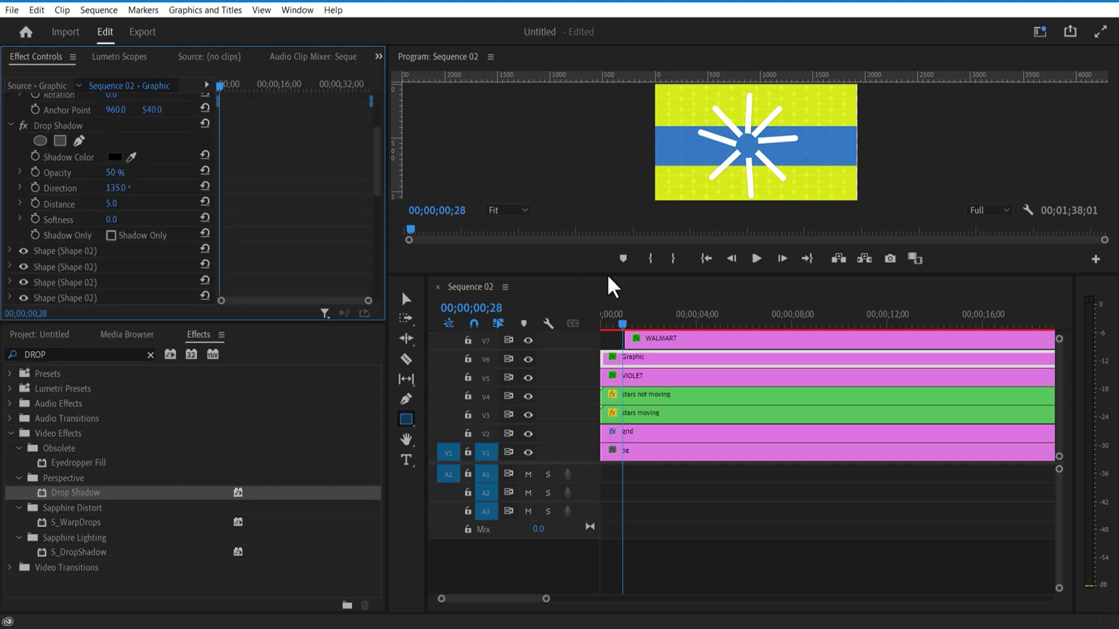
left_click_drag(612, 278, 612, 313)
left_click_drag(113, 219, 138, 219)
mouse_move(112, 204)
left_mouse_down()
mouse_move(140, 204)
mouse_move(123, 204)
left_mouse_up()
Copy the star's Drop Shadow effect to the WALMART clip on V7.
left_click(72, 127)
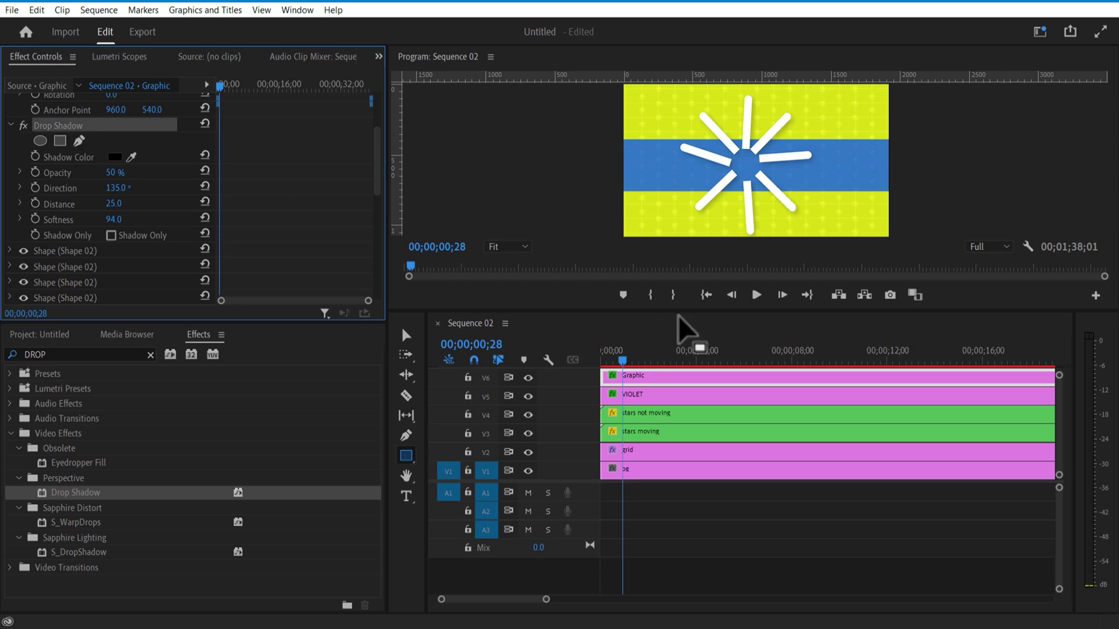
left_click_drag(680, 311, 680, 278)
left_click(666, 341)
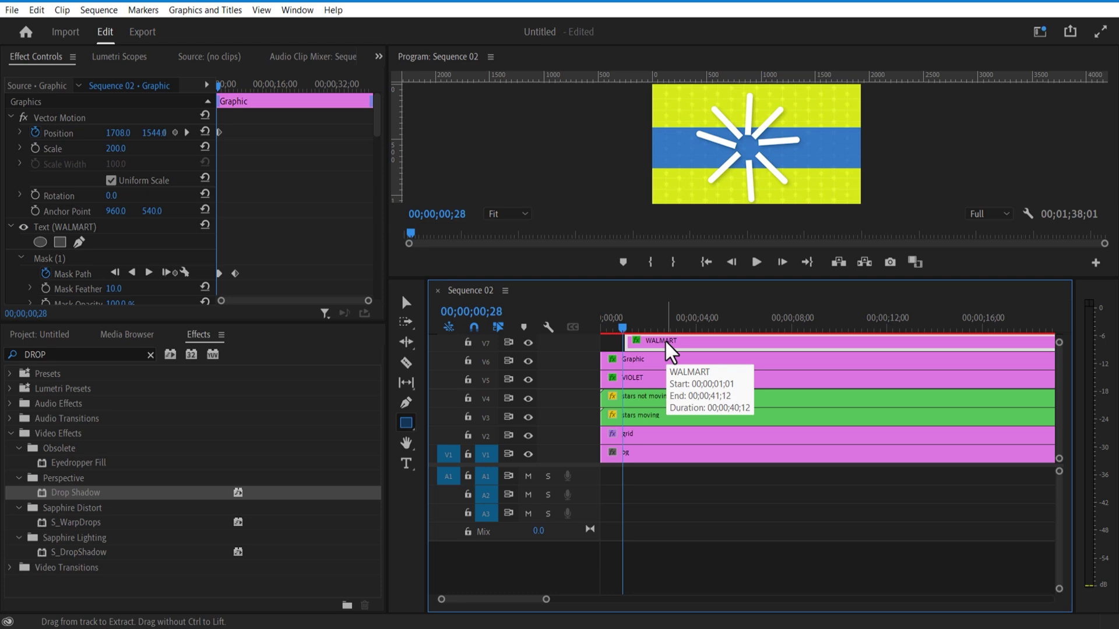
left_click(725, 321)
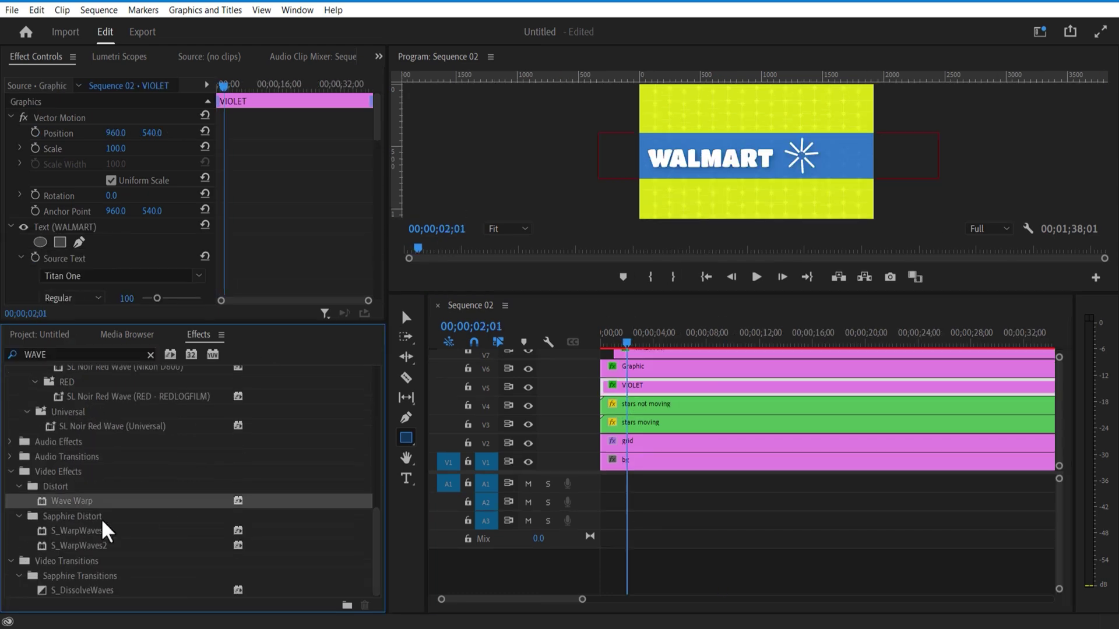
Apply Wave Warp to the VIOLET clip on V5 and set its wave width to 400.
left_click_drag(207, 517, 662, 400)
left_click_drag(647, 385, 620, 390)
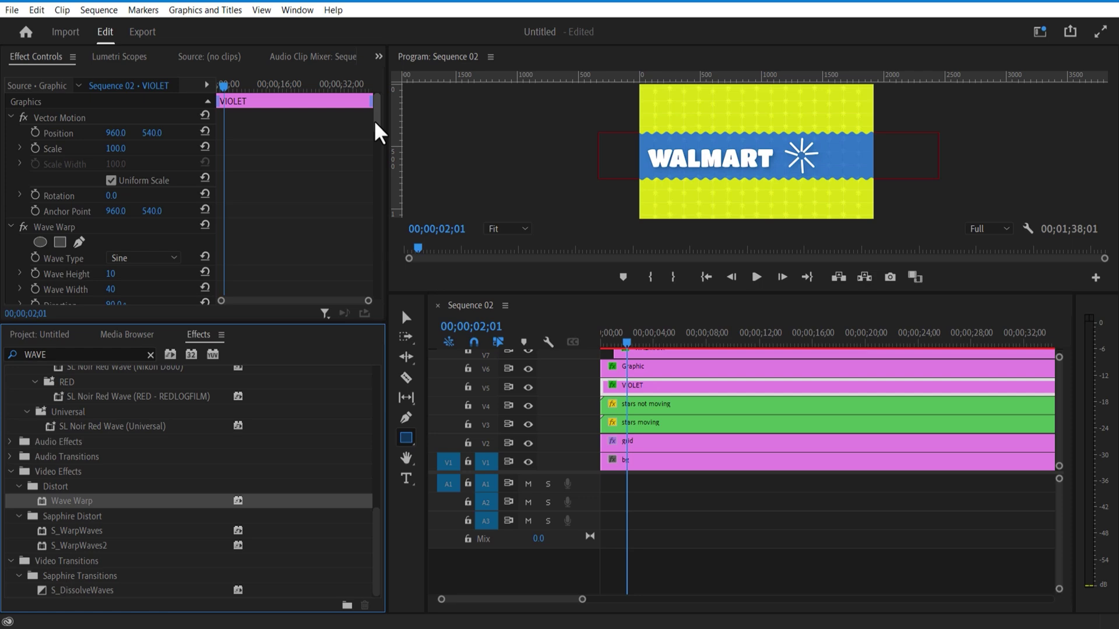
left_click_drag(379, 133, 377, 152)
left_click(124, 165)
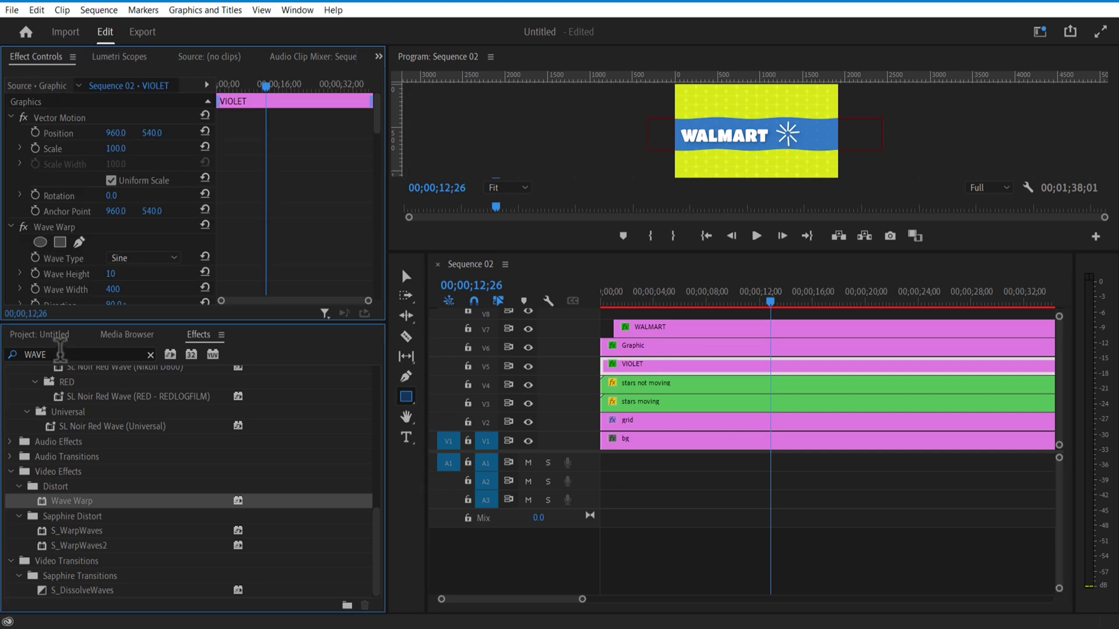
Find the Drop Shadow effect again and apply it to the VIOLET clip on V5.
double_click(53, 353)
type("DROP")
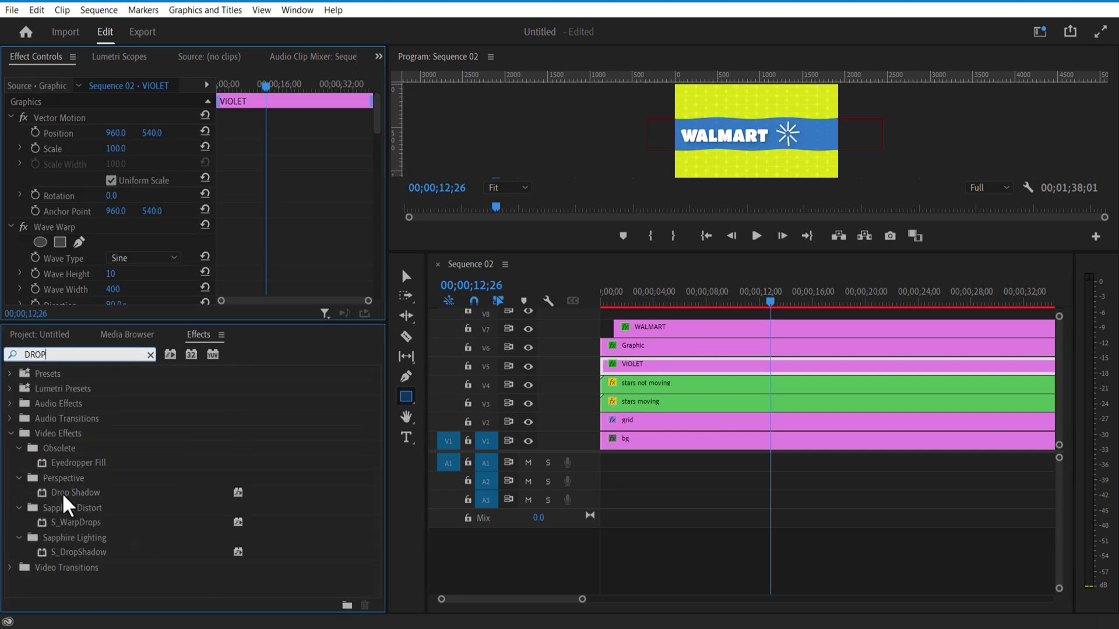
left_click_drag(70, 493, 676, 364)
left_click_drag(596, 256, 589, 387)
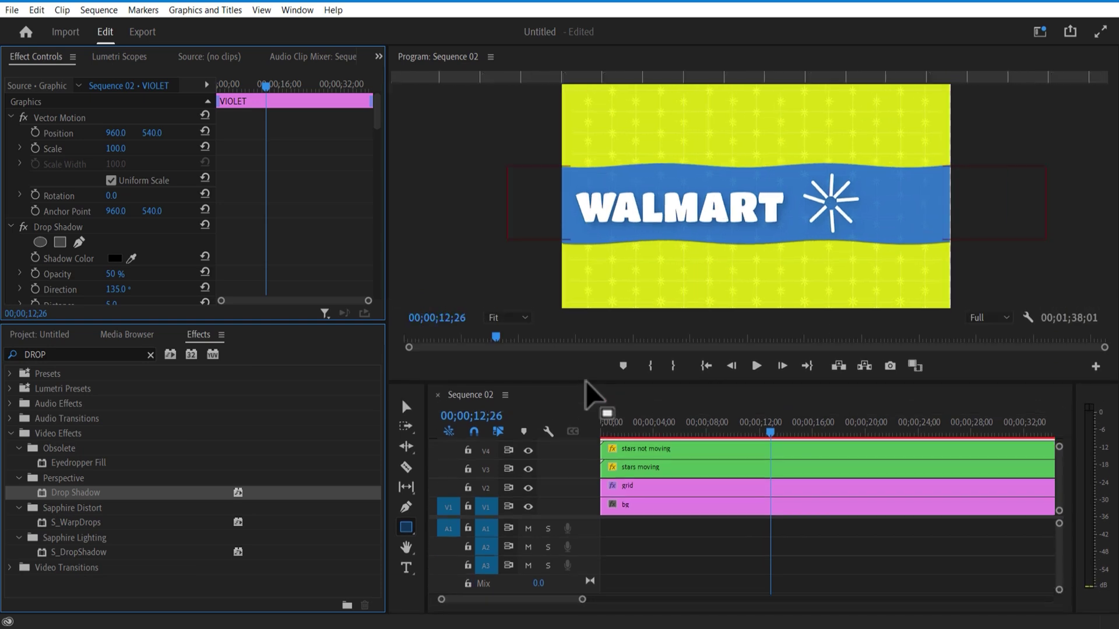
Set the VIOLET clip's drop shadow color to orange.
left_click_drag(378, 124, 370, 148)
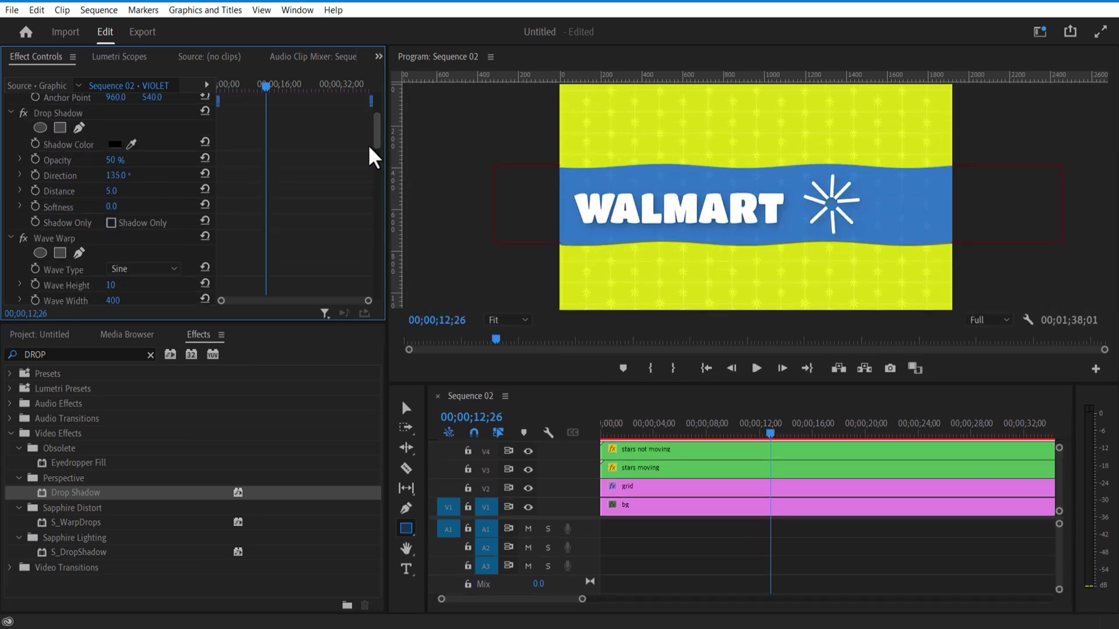
left_click(116, 145)
left_click(542, 355)
left_click(706, 210)
left_click(116, 145)
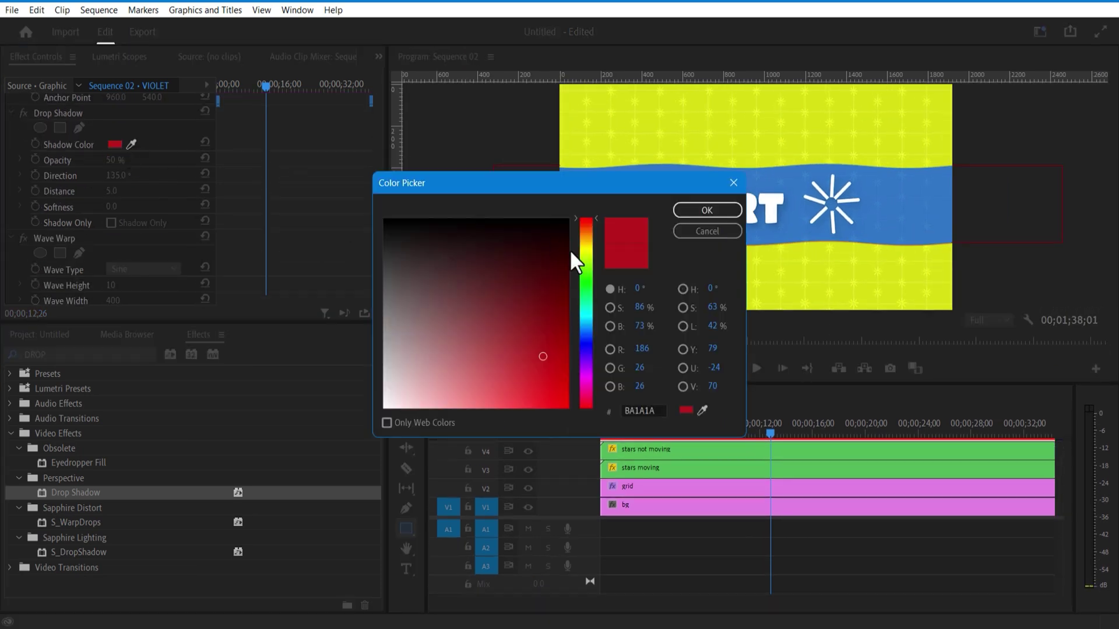
left_click(586, 254)
left_click(707, 210)
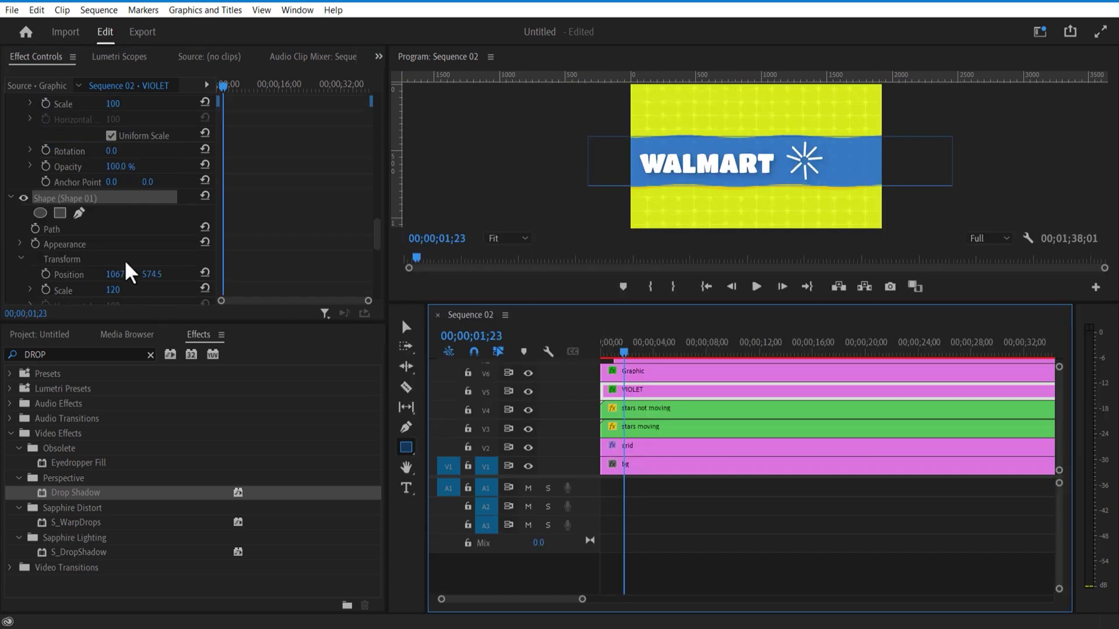
Keyframe the VIOLET shape's path at 00;00;01;23 and collapse the band to a thin line at 00;00;03;00.
left_click(35, 228)
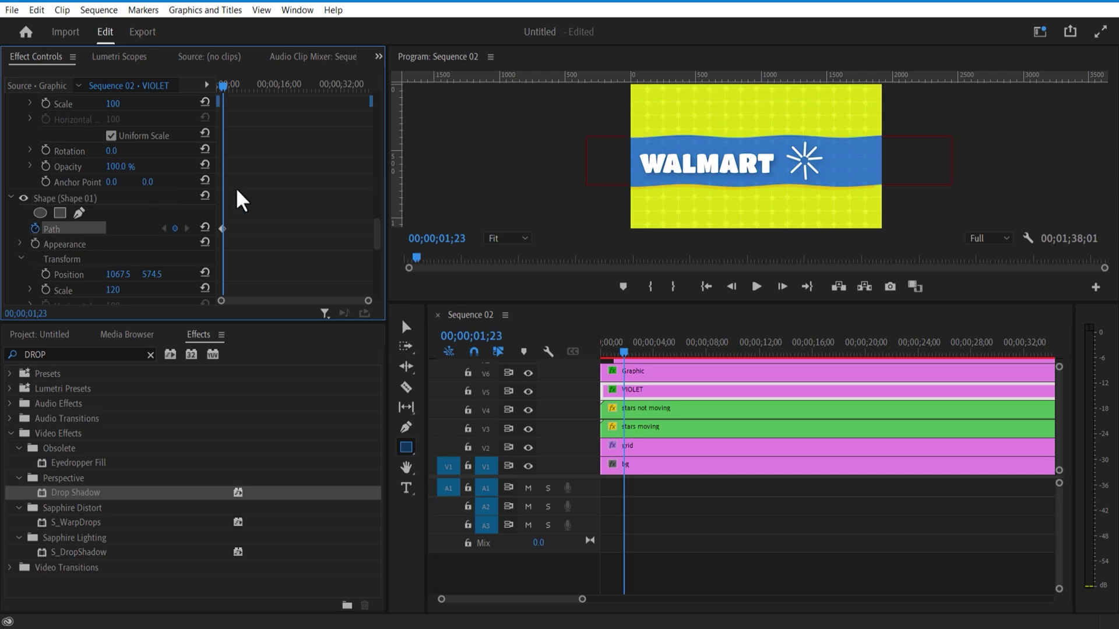
left_click_drag(225, 89, 230, 91)
left_click(406, 328)
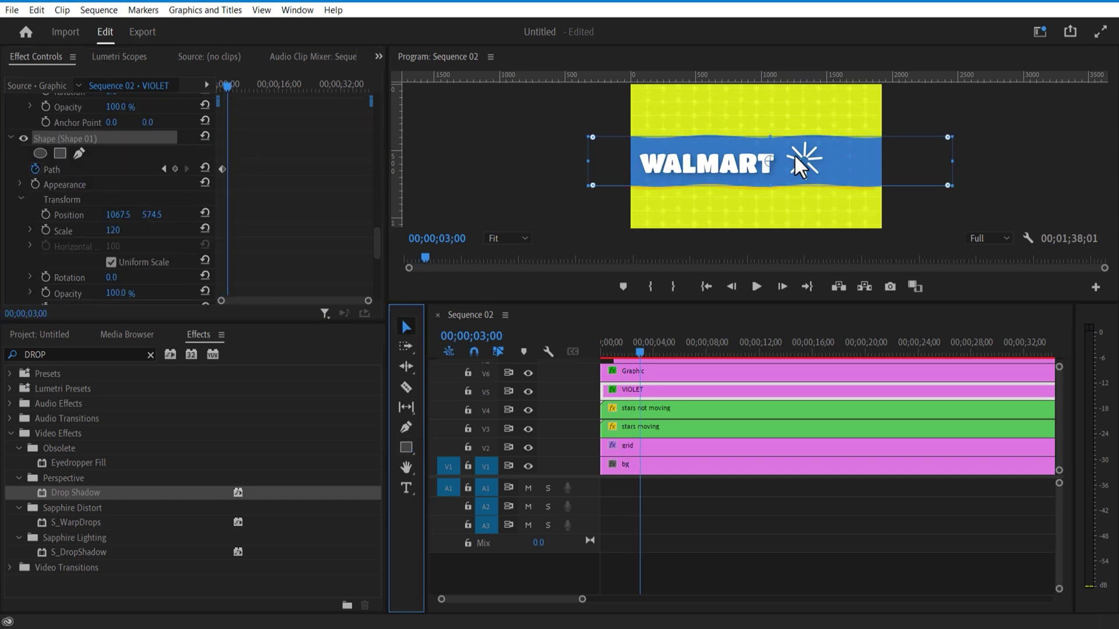
left_click_drag(768, 127, 768, 158)
Split the star clip on V6 and the WALMART clip on V7 at 00;00;03;00 and delete the parts after the cut.
left_click_drag(692, 302, 689, 246)
left_click(652, 344)
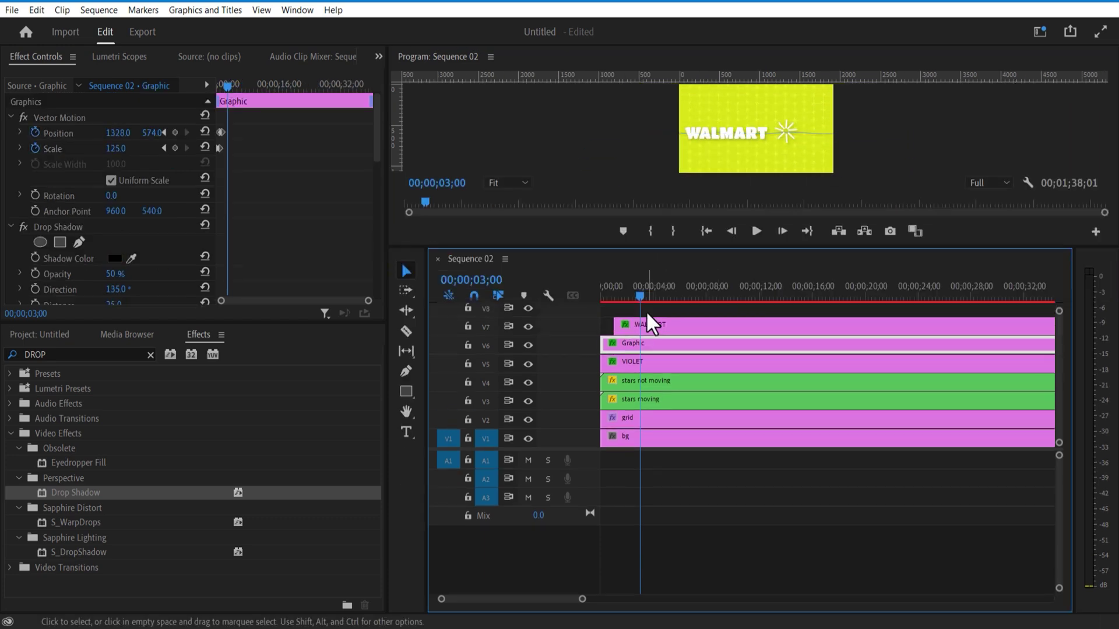
left_click(407, 332)
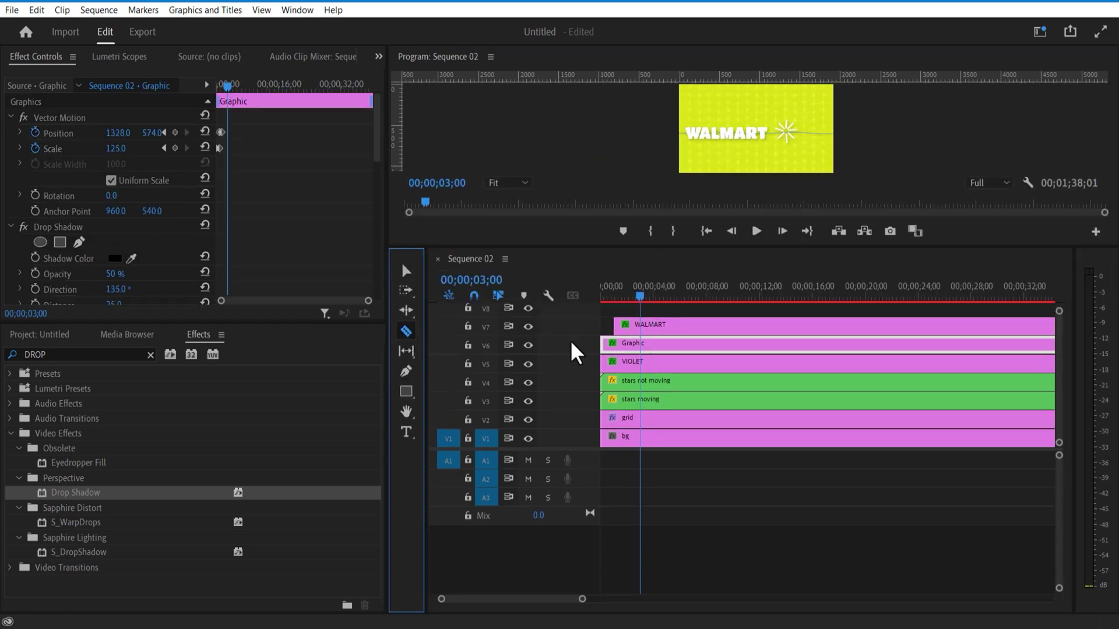
left_click(640, 344)
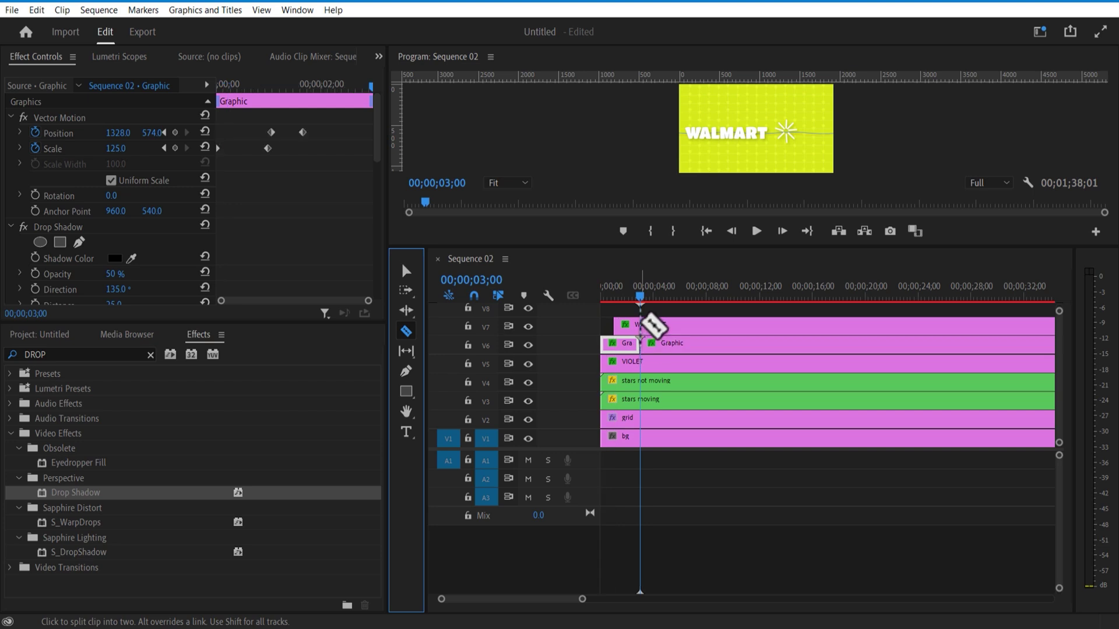
left_click(641, 324)
left_click(407, 272)
left_click(670, 325)
key("Delete")
left_click(662, 341)
key("Delete")
With guides marking the band's edges, animate the second VIOLET clip's vertical position from 781 at 00;00;02;05 to 622 at 00;00;02;26 and preview it.
mouse_move(624, 293)
left_mouse_down()
mouse_move(643, 303)
mouse_move(627, 303)
left_mouse_up()
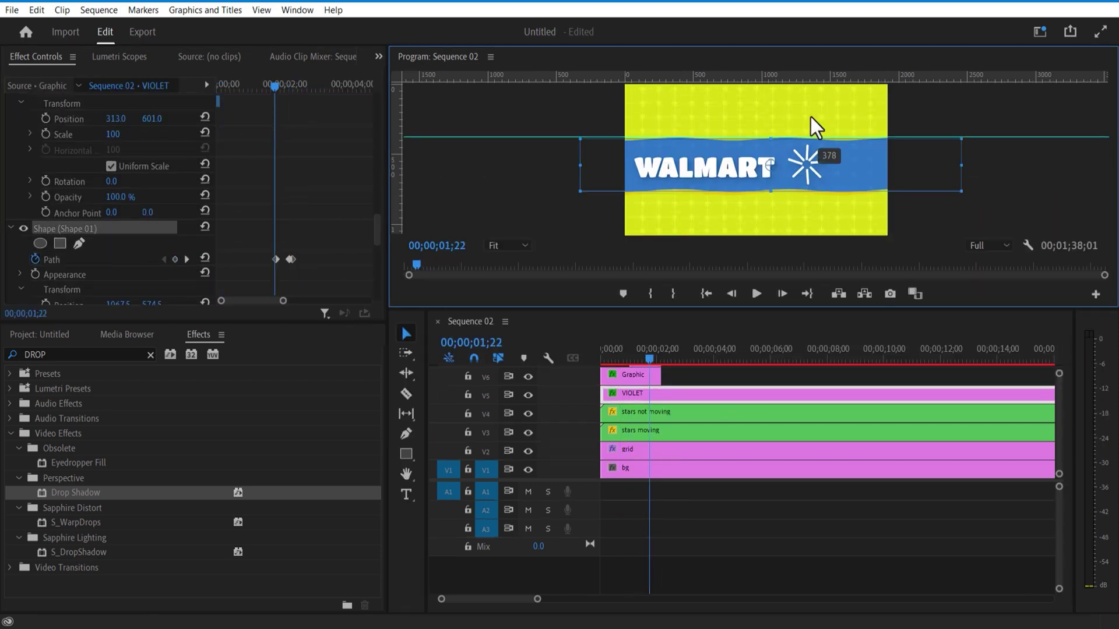
left_click(764, 142)
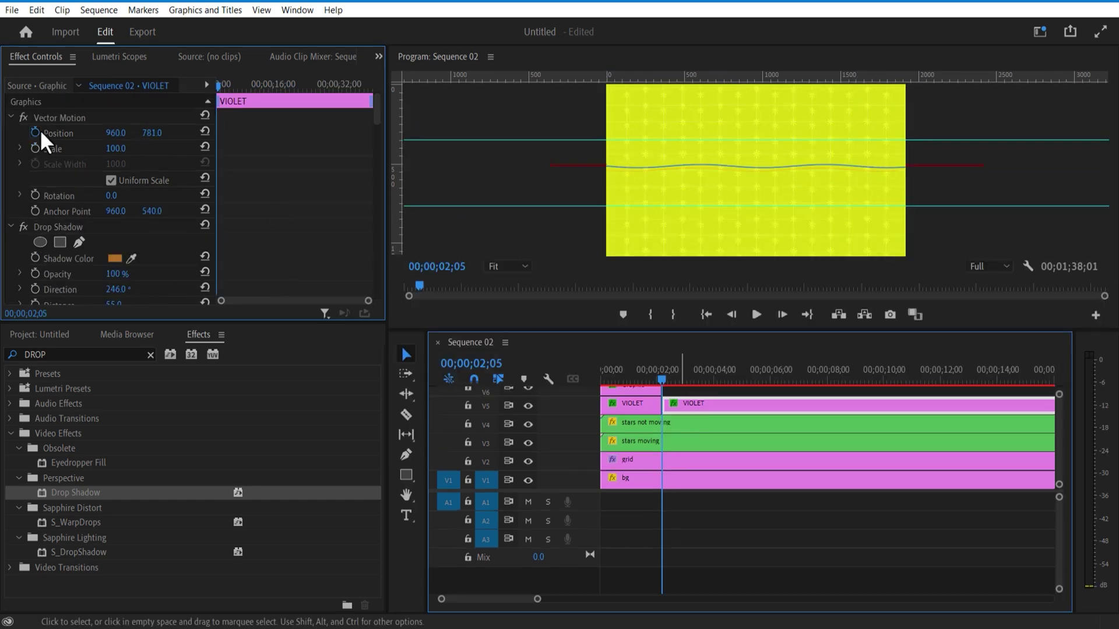
left_click(242, 96)
mouse_move(221, 84)
left_mouse_down()
mouse_move(232, 93)
mouse_move(221, 96)
left_mouse_up()
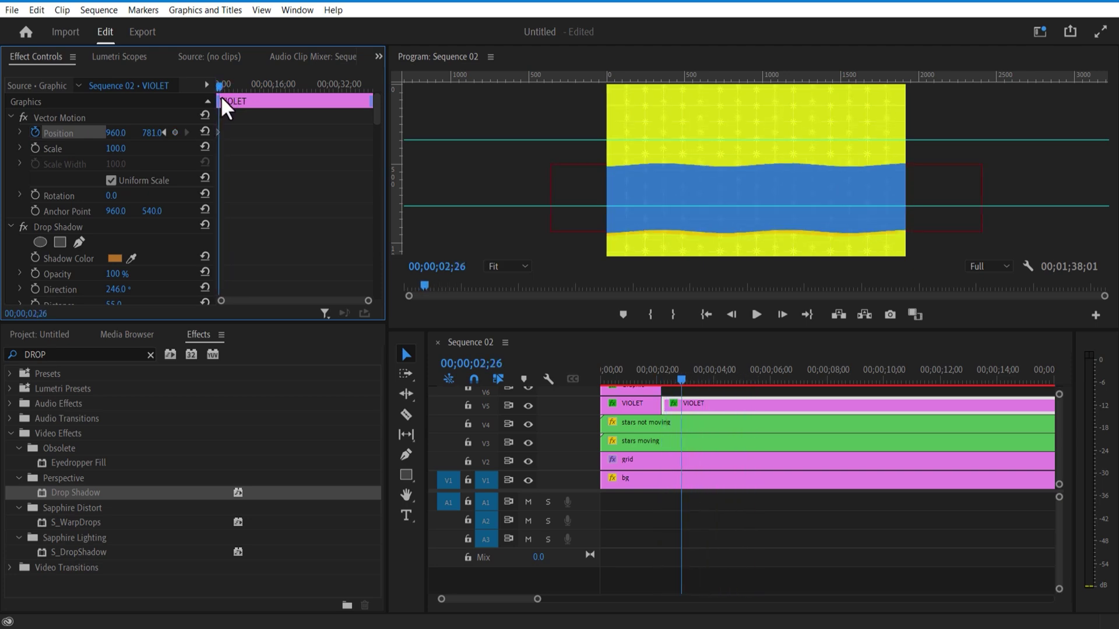
left_click_drag(152, 132, 71, 132)
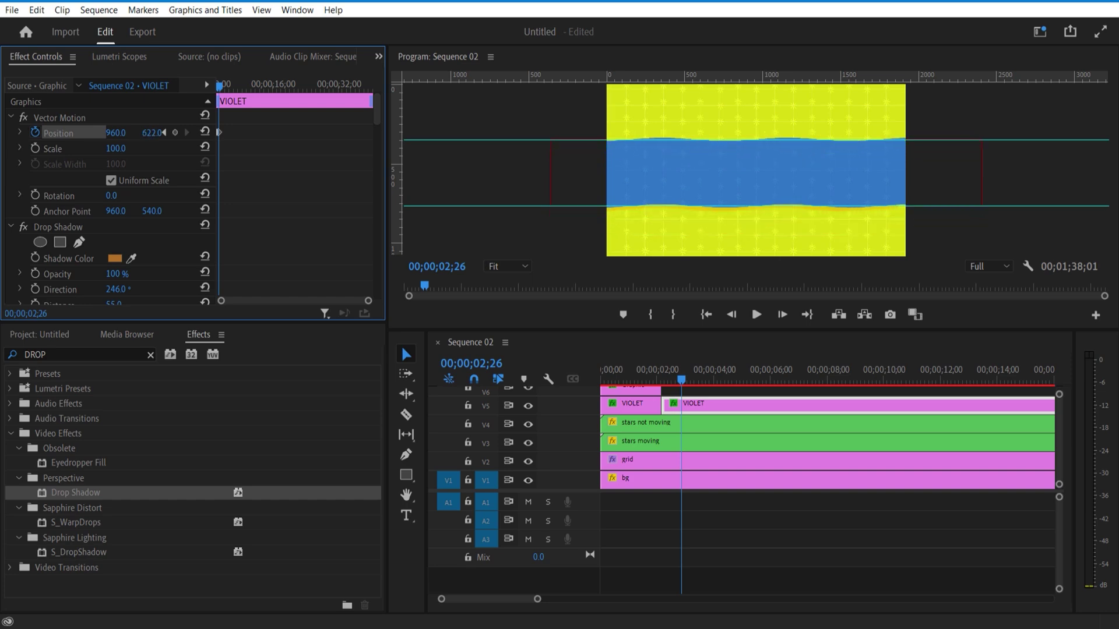
left_click_drag(368, 300, 264, 300)
mouse_move(271, 87)
left_mouse_down()
mouse_move(224, 103)
mouse_move(268, 102)
left_mouse_up()
left_click(759, 317)
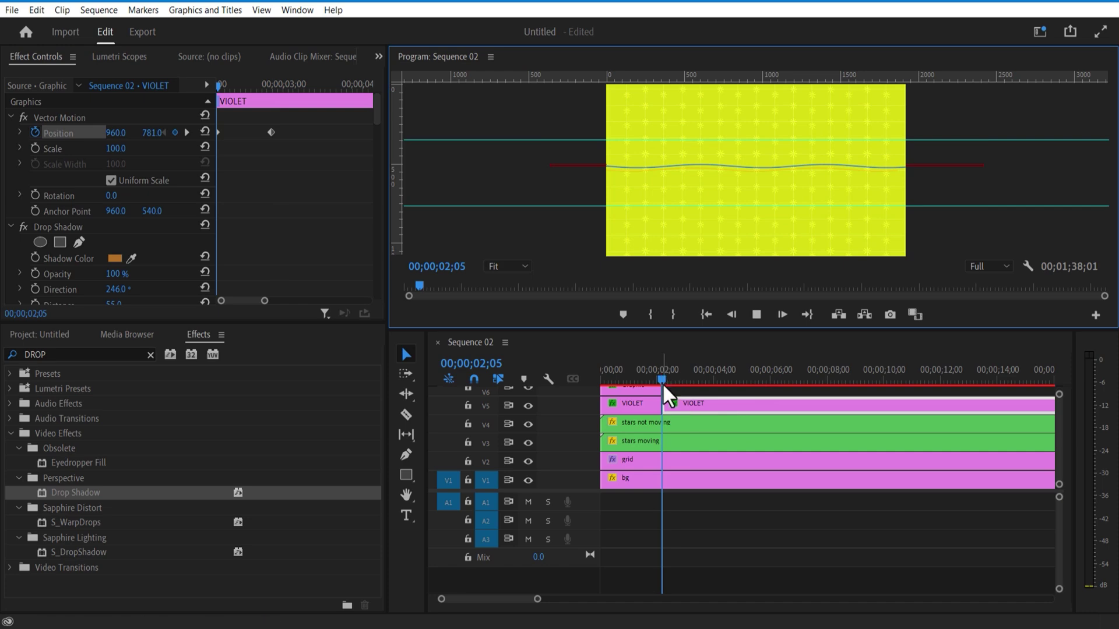
Add the yellow text "the largest company" on the blue band as a clip on V6.
left_click_drag(662, 383, 679, 390)
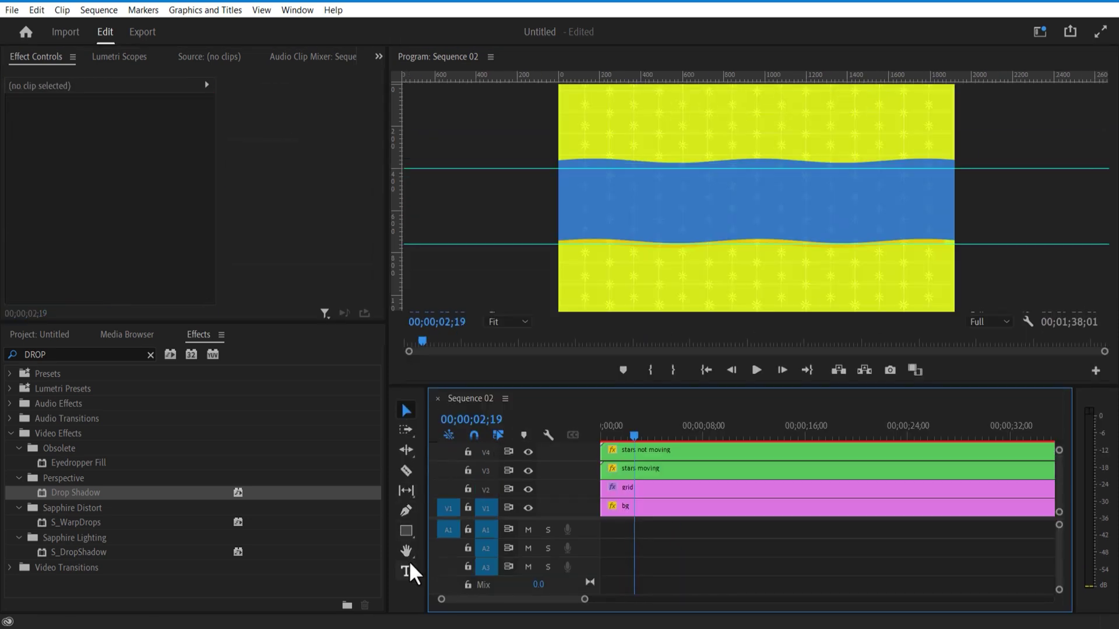
left_click(407, 571)
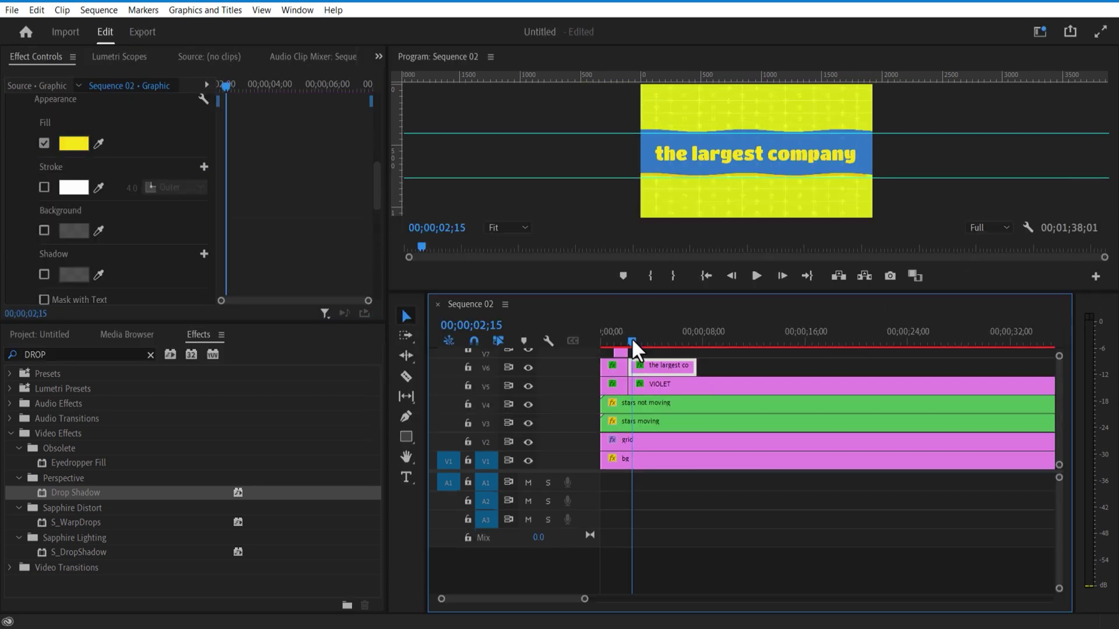
left_click_drag(631, 337, 659, 368)
Stretch and shift the text's mask off the frame's left side so that it hides "the largest company" at 00;00;02;24.
left_click_drag(377, 196, 375, 131)
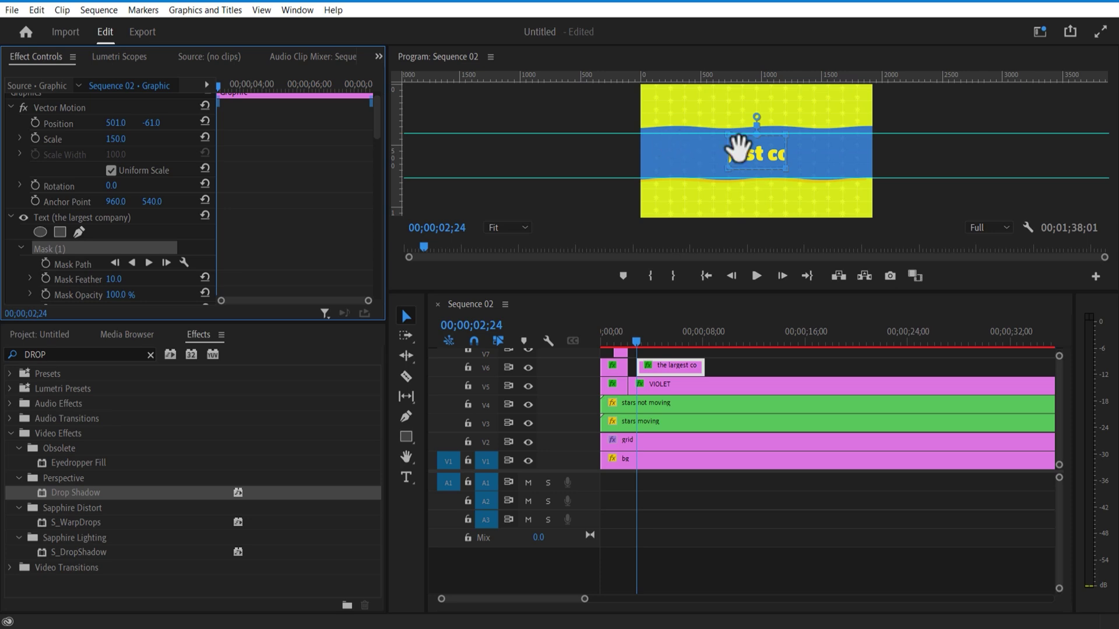
left_click_drag(726, 135, 662, 138)
left_click_drag(726, 167, 662, 169)
left_click_drag(748, 147, 621, 148)
left_click_drag(644, 148, 545, 143)
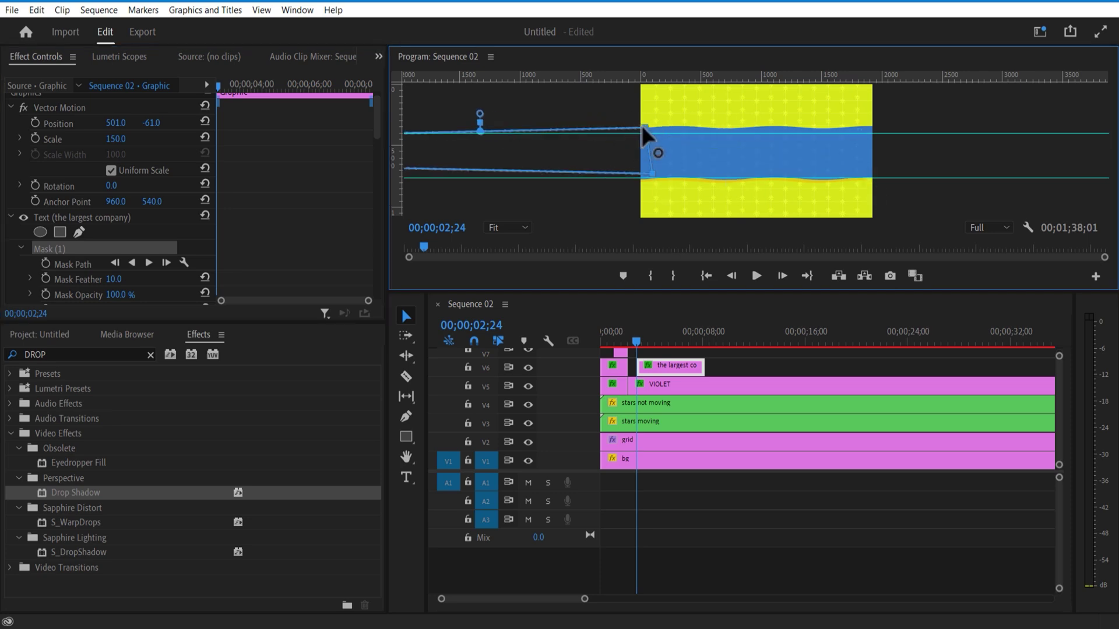
left_click_drag(643, 126, 652, 125)
Keyframe the Mask Path from 00;00;02;24 and extend the mask rightward across the frame to reveal "the largest company".
left_click(47, 265)
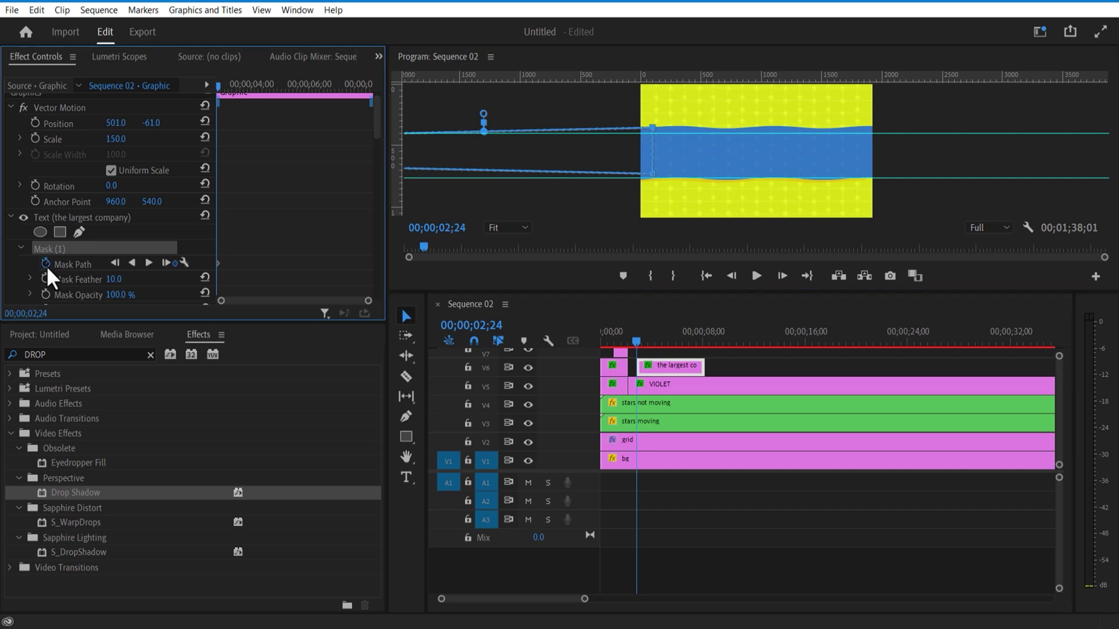
left_click(638, 342)
left_click(692, 183)
left_click_drag(648, 152, 797, 153)
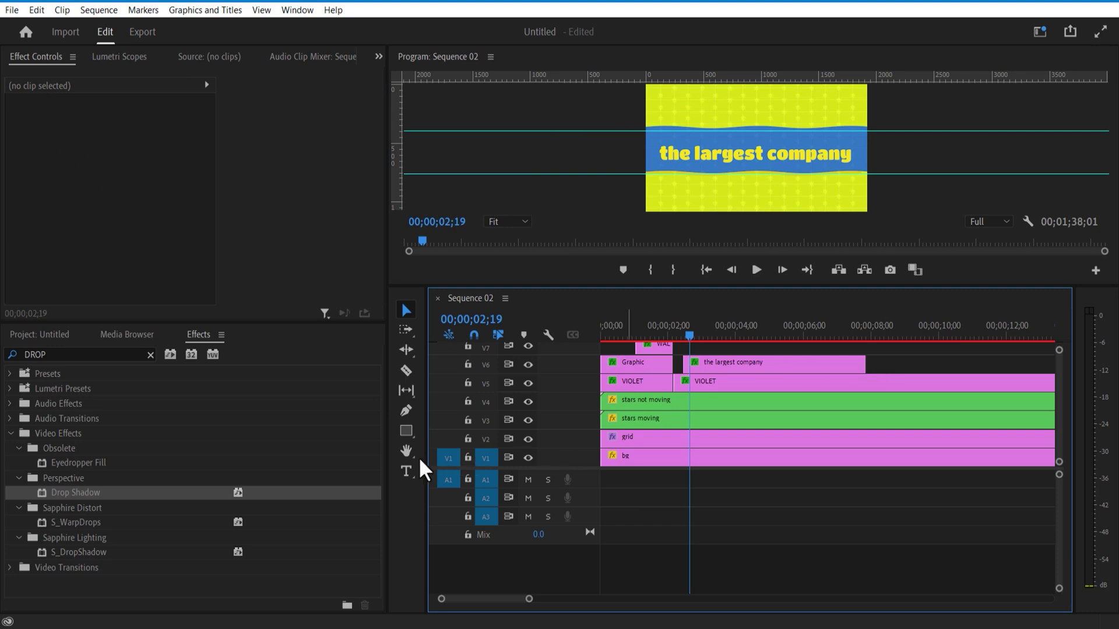
Draw a circle over the middle of "the largest company" with the Ellipse tool and fill it yellow.
left_click(405, 431)
left_click(471, 445)
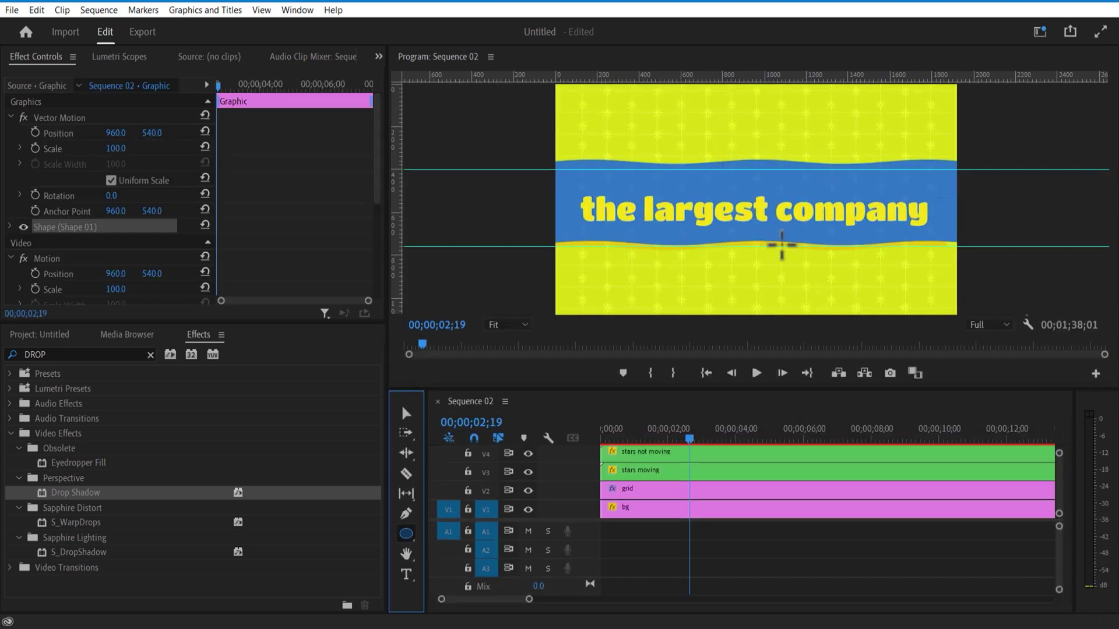
left_click_drag(838, 163, 735, 282)
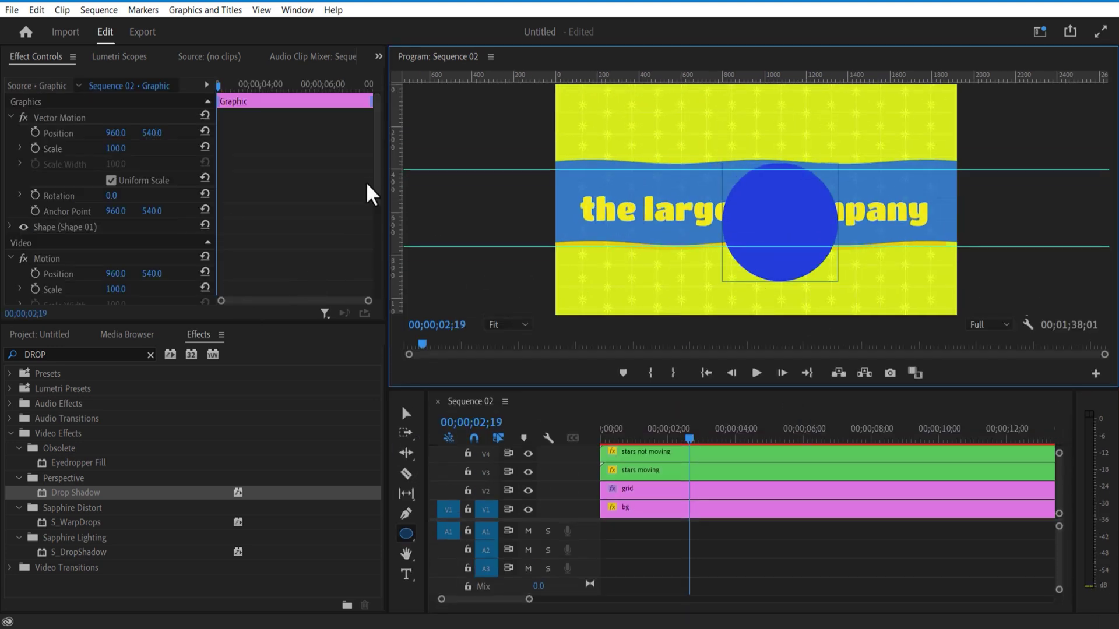
left_click(56, 227)
left_click(11, 228)
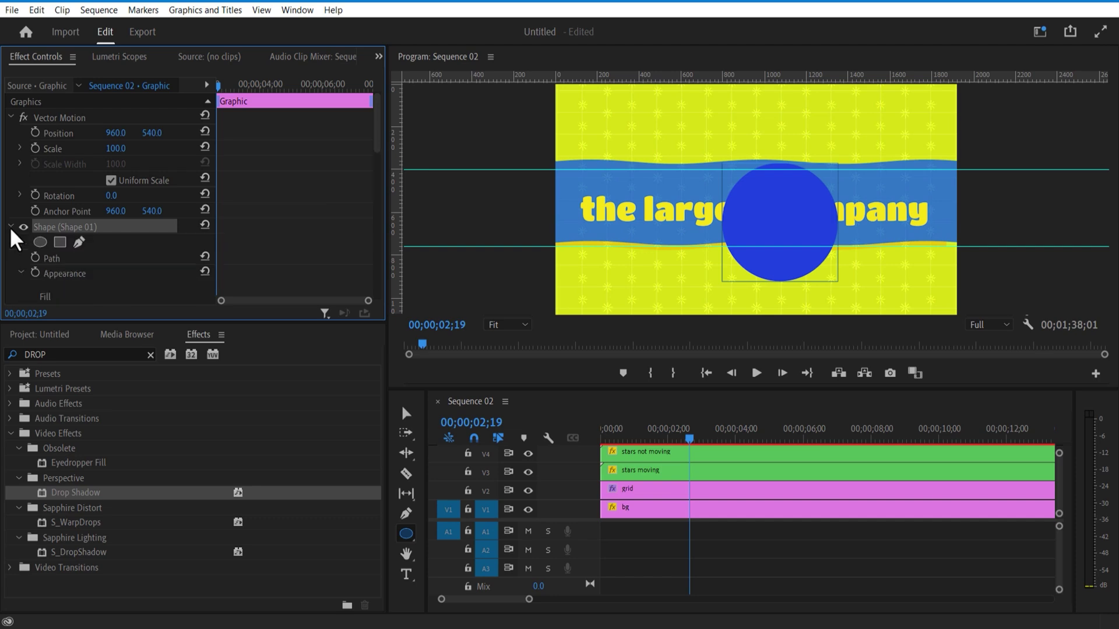
scroll(205, 275, "down", 3)
left_click(78, 242)
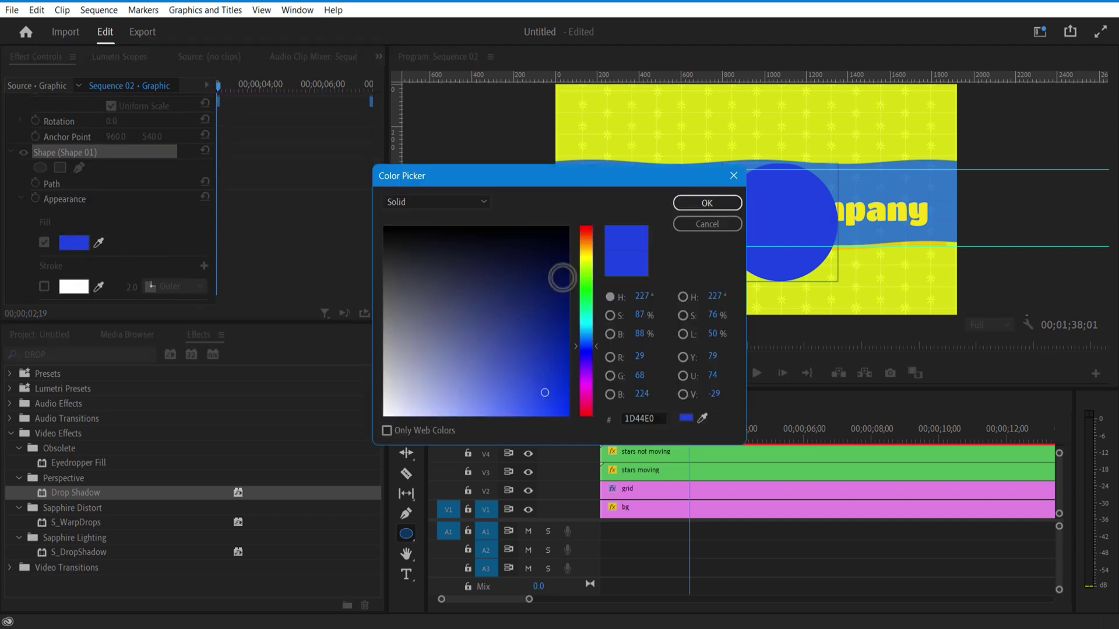
left_click_drag(586, 289, 586, 257)
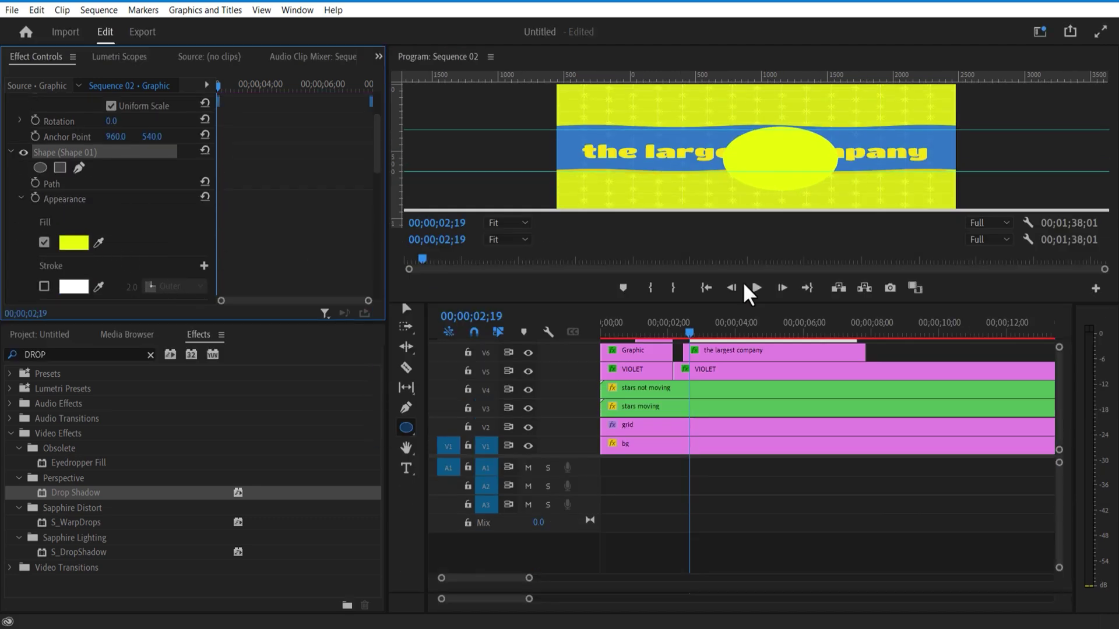
Change the fill of the circle copy above the yellow one to blue 0712F7.
left_click_drag(710, 332, 749, 320)
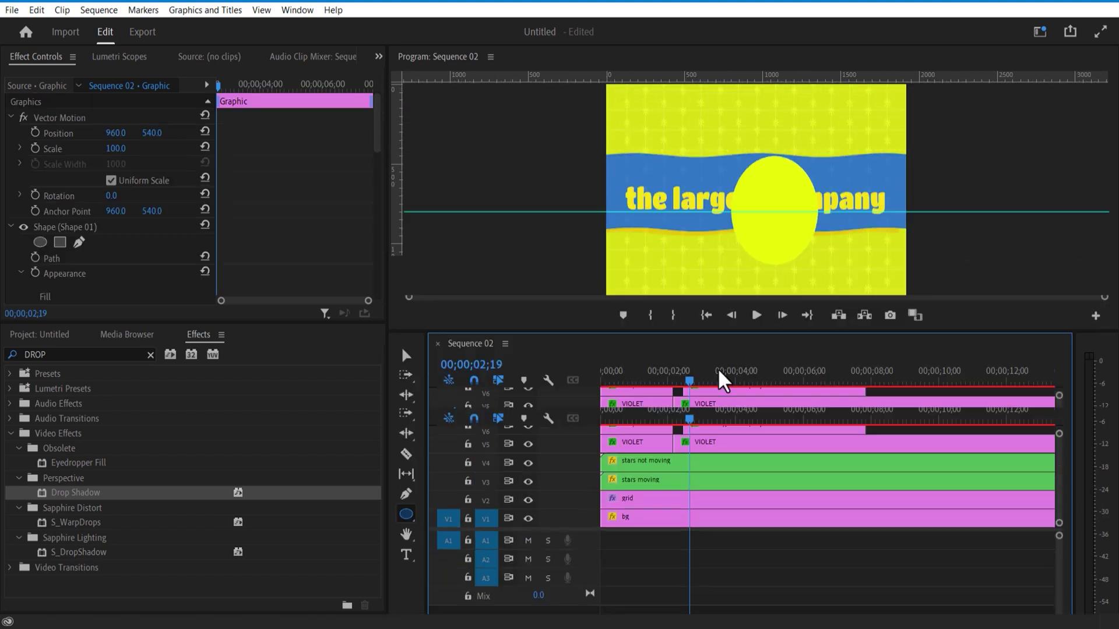
left_click(80, 157)
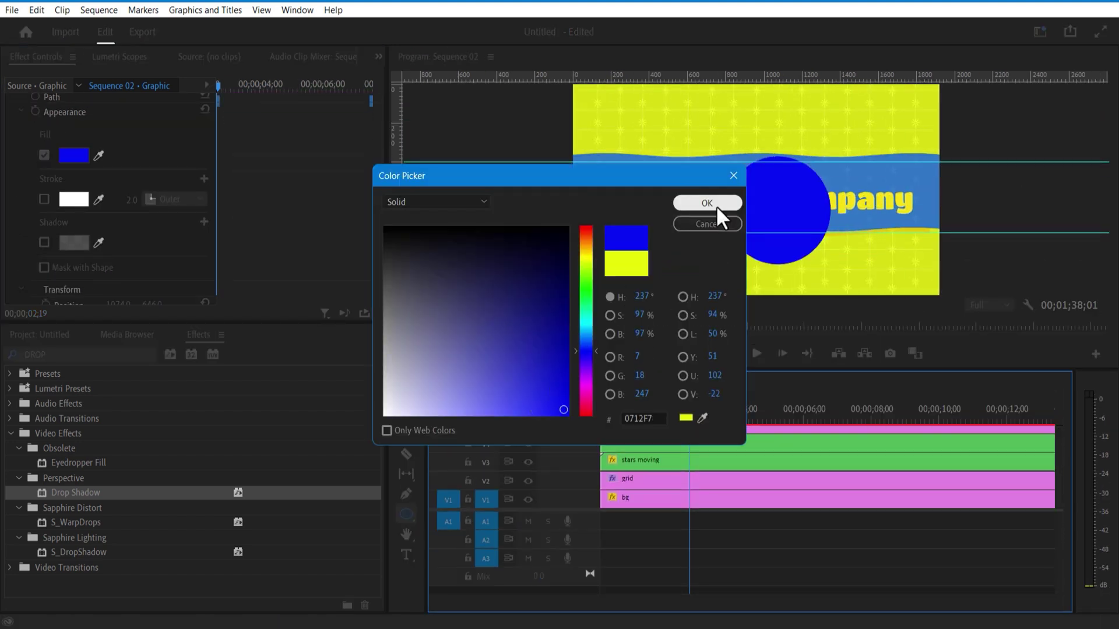
left_click(719, 216)
scroll(275, 225, "up", 5)
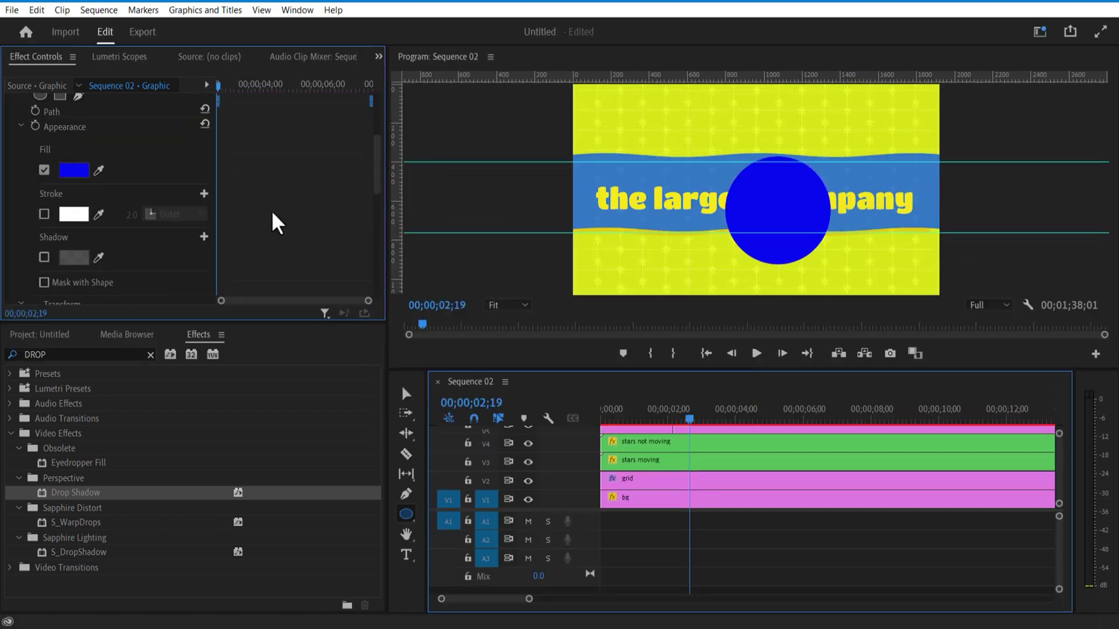
scroll(270, 218, "up", 2)
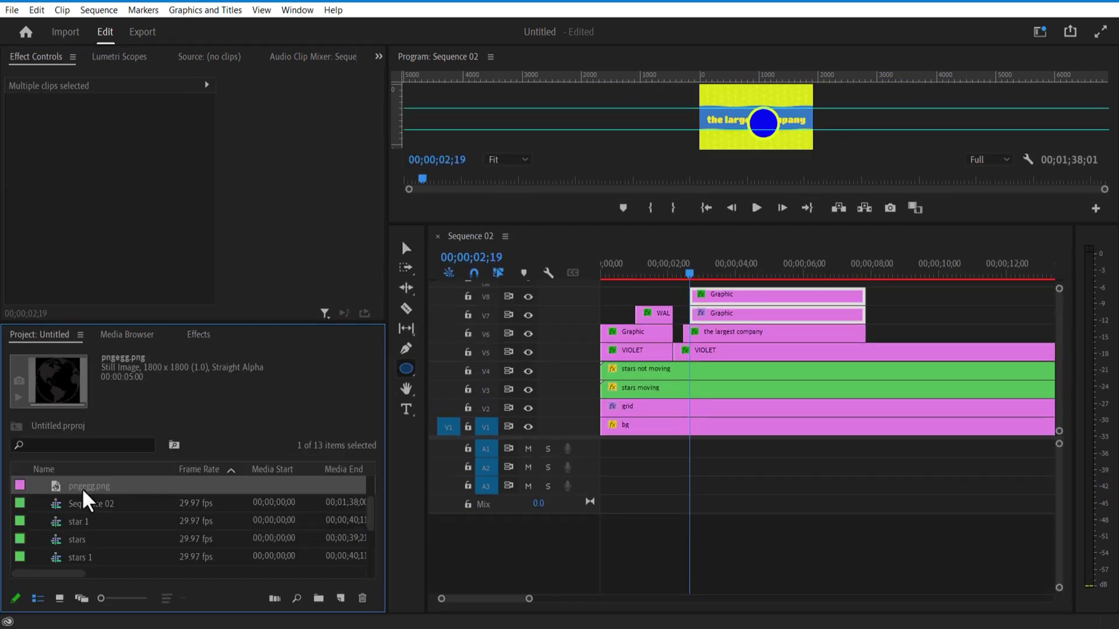
Place the globe image pngegg.png above the circles at 00;00;02;19, search for "tint" and apply the Tint effect to it.
left_click_drag(848, 377, 689, 286)
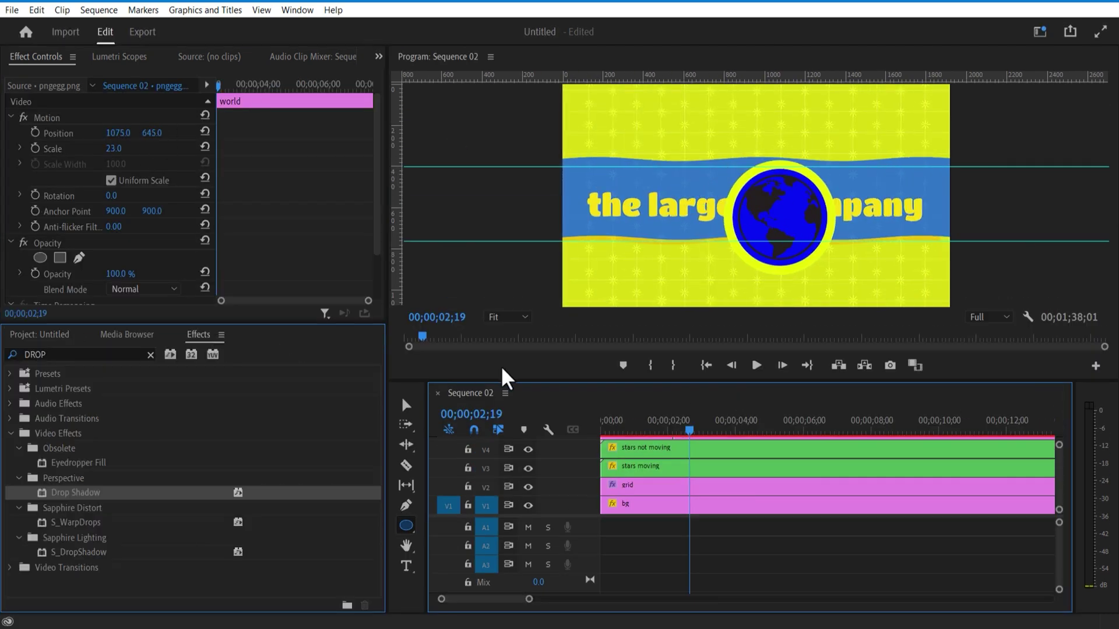
left_click(60, 353)
type("t")
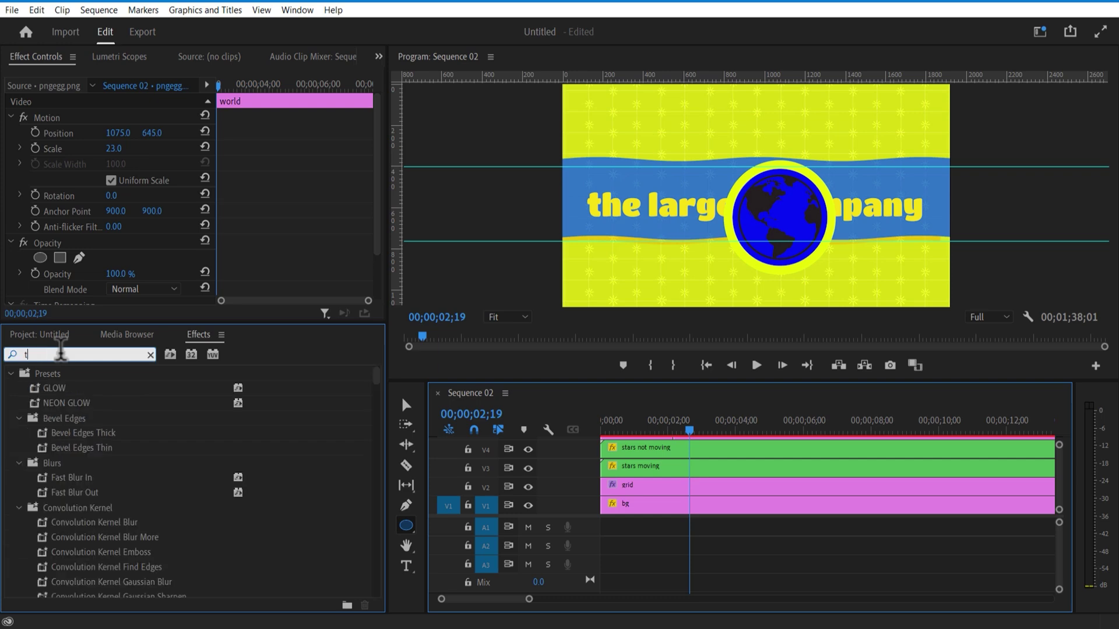
type("int")
left_click_drag(758, 378, 761, 207)
left_click_drag(58, 462, 762, 267)
left_click_drag(725, 217, 719, 347)
Set the globe's Tint effect to map black to the near-white color FDF8F8.
scroll(120, 243, "down", 5)
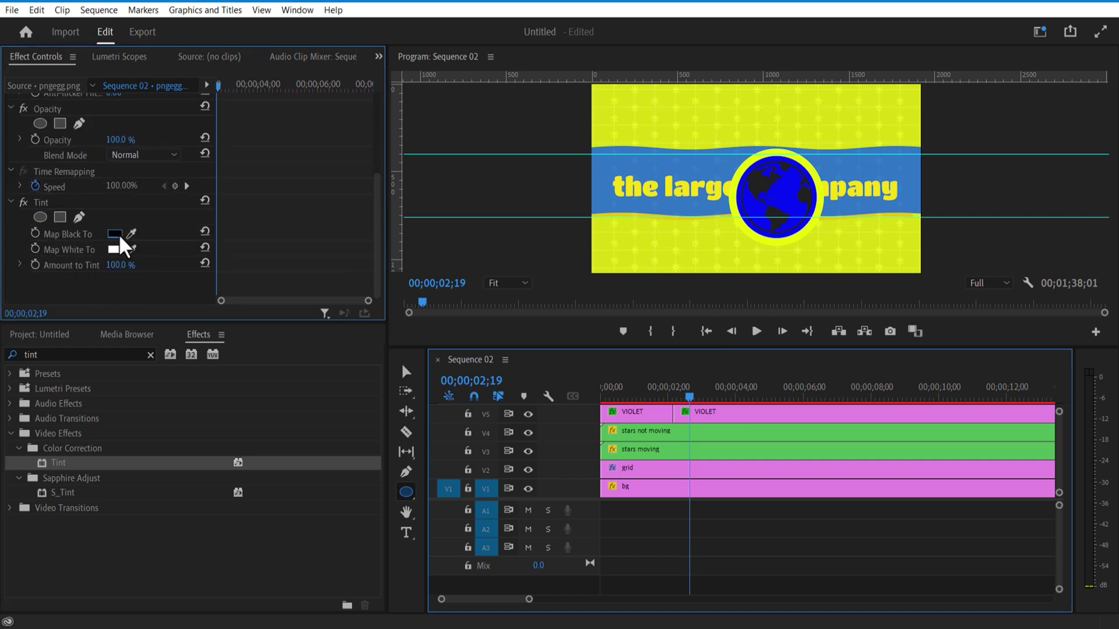
left_click(115, 233)
left_click(385, 403)
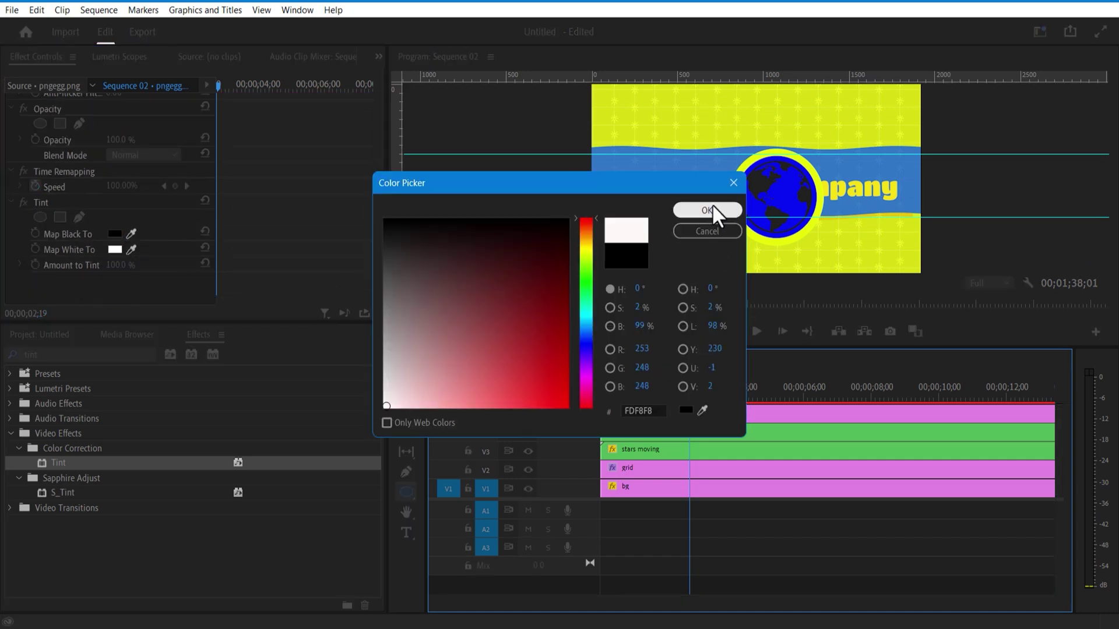
left_click(709, 211)
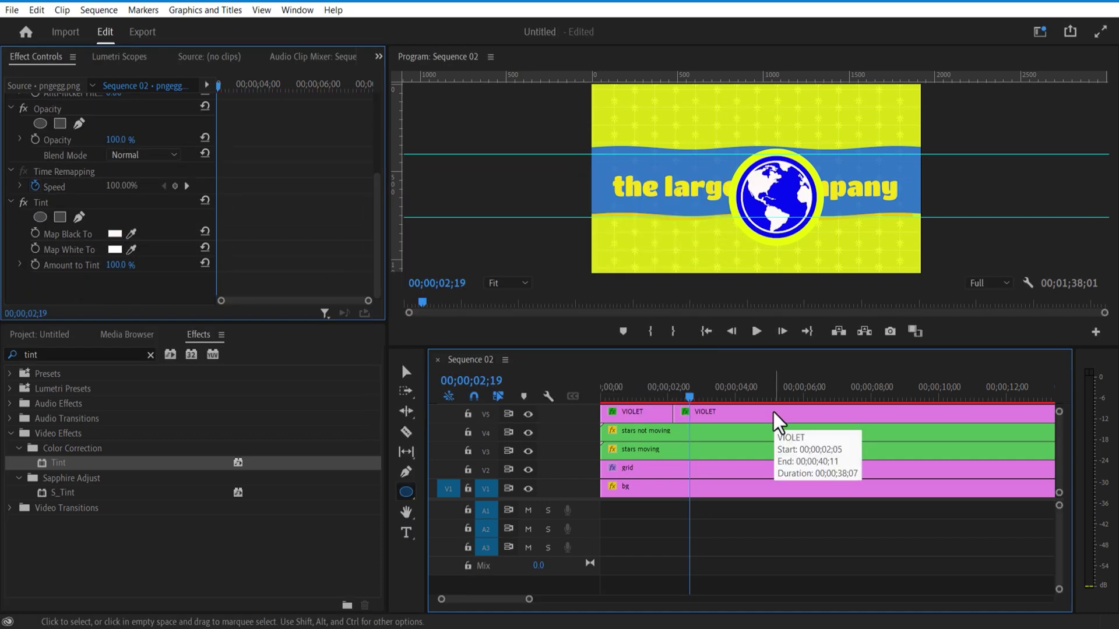
Nest the world clip and the two circle graphics below it into one sequence named circle.
left_click_drag(721, 348, 725, 142)
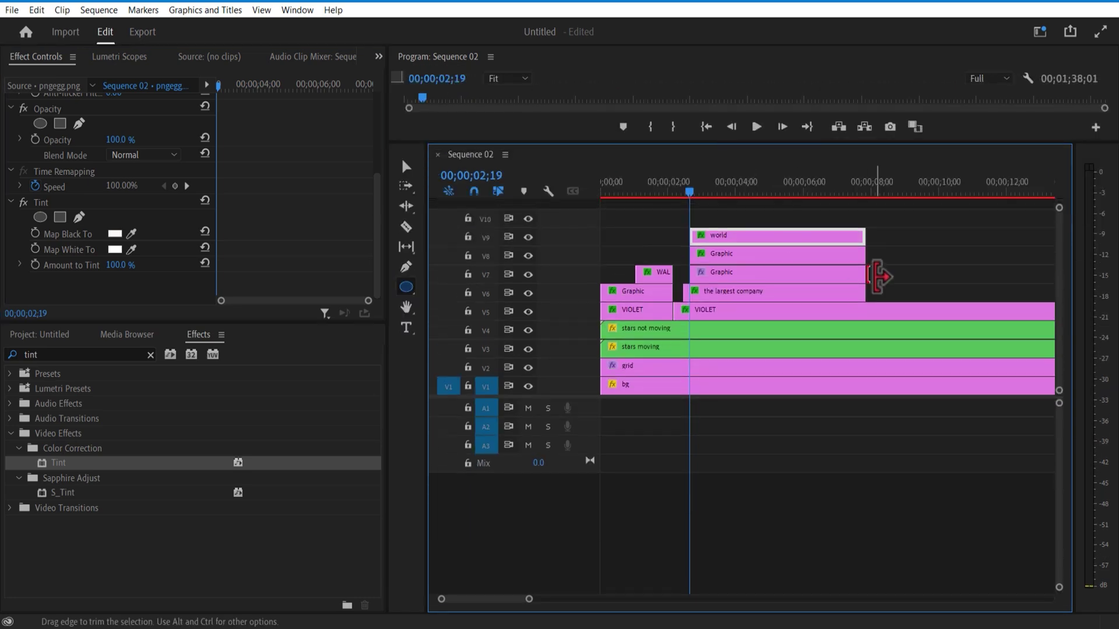
left_click_drag(885, 276, 727, 236)
right_click(727, 238)
left_click(751, 352)
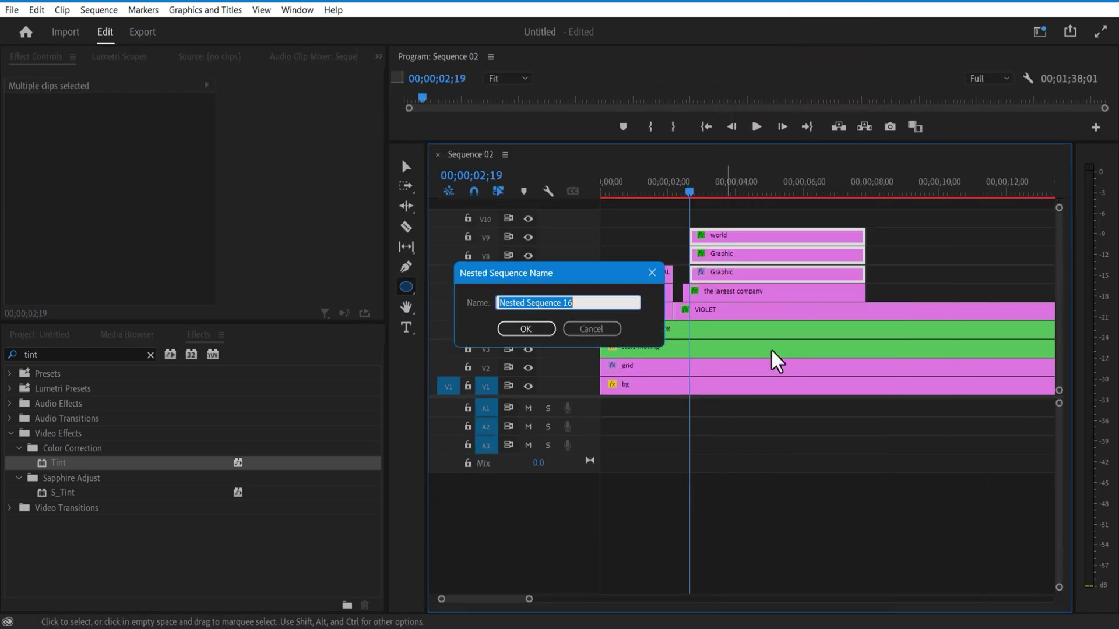
type("circle")
left_click(527, 328)
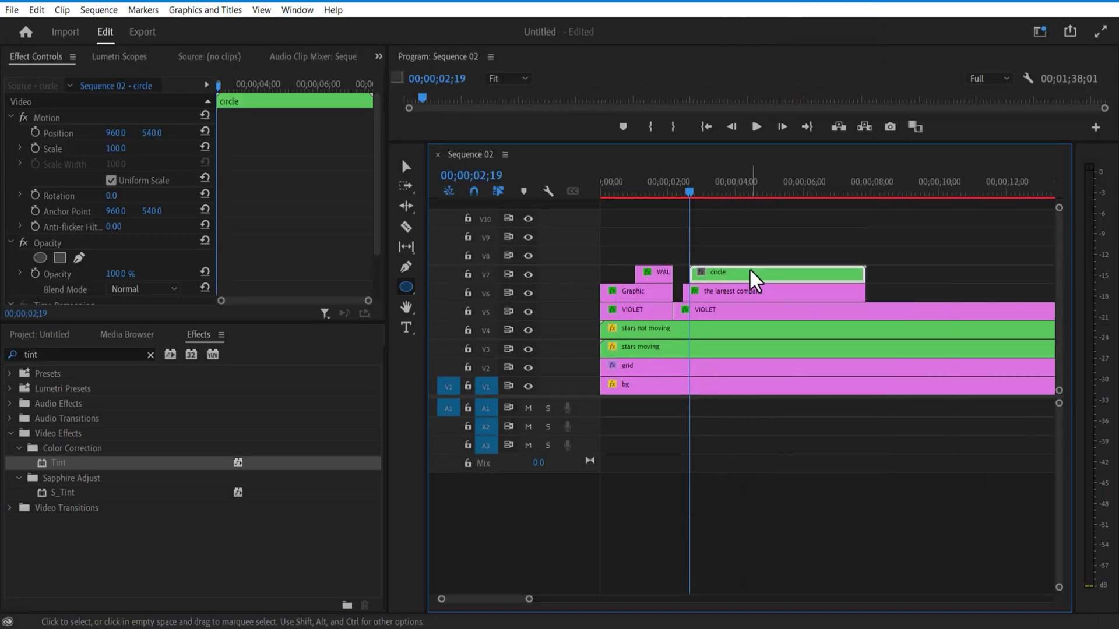
Keyframe the circle nest's position from X 2087 at 00;00;02;19 to X 823 at 00;00;03;01, and start rotation keyframing at 00;00;02;19.
left_click_drag(739, 143, 781, 377)
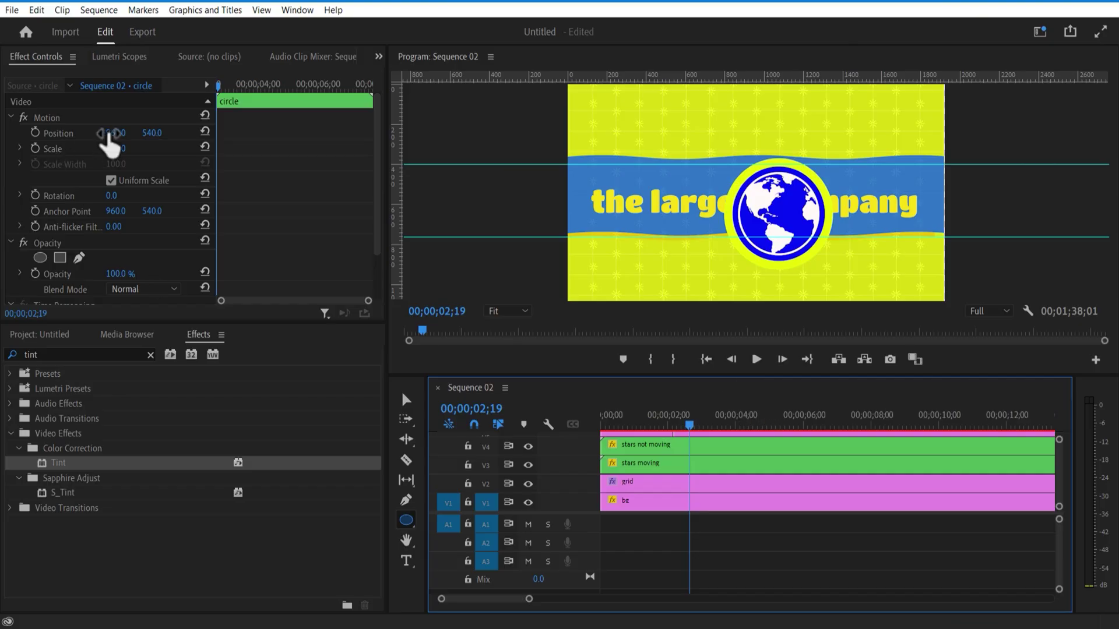
left_click_drag(111, 134, 193, 134)
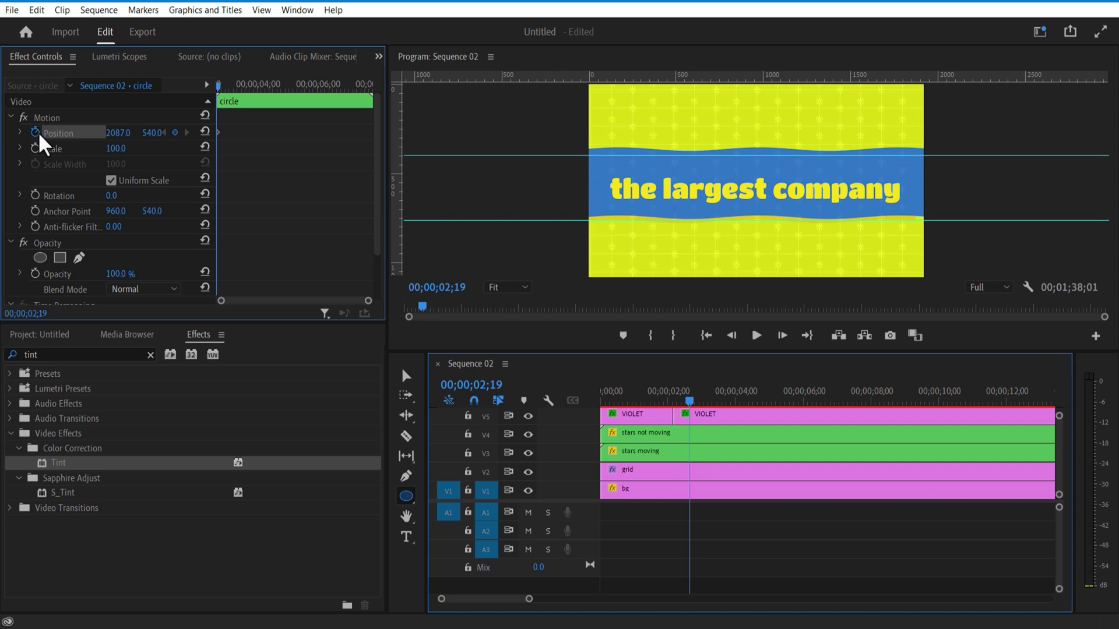
left_click(33, 195)
left_click_drag(219, 87, 228, 91)
left_click_drag(118, 133, 23, 134)
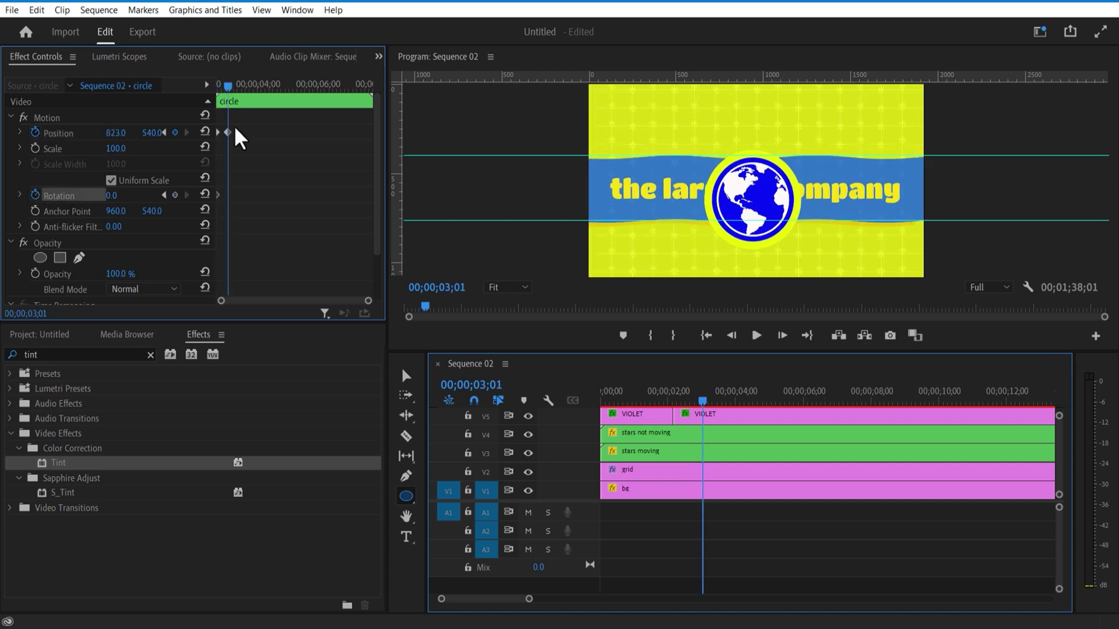
Keyframe the circle nest's rotation from -59° at its first frame to upright at the second position keyframe.
left_click_drag(228, 88, 218, 87)
left_click_drag(111, 196, 136, 196)
left_click_drag(218, 87, 227, 87)
left_click_drag(117, 195, 92, 196)
left_click_drag(228, 88, 229, 106)
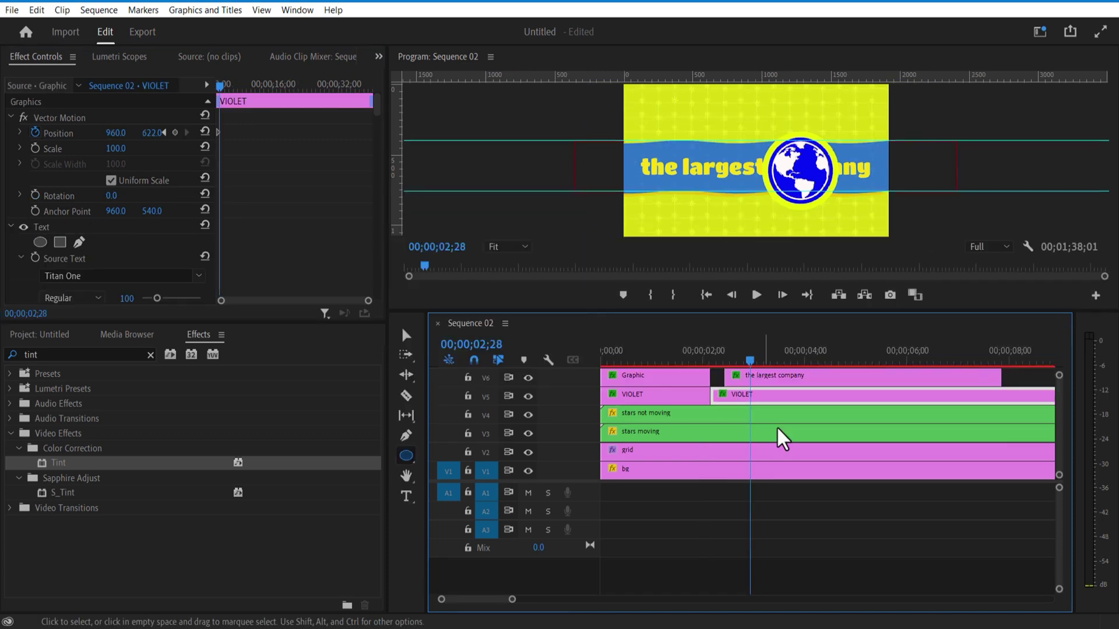
Create an adjustment layer and place it between the largest company text and the circle nest, from the nest's start to the text's end.
left_click_drag(760, 310, 764, 257)
left_click(758, 317)
left_click(40, 335)
left_click(341, 599)
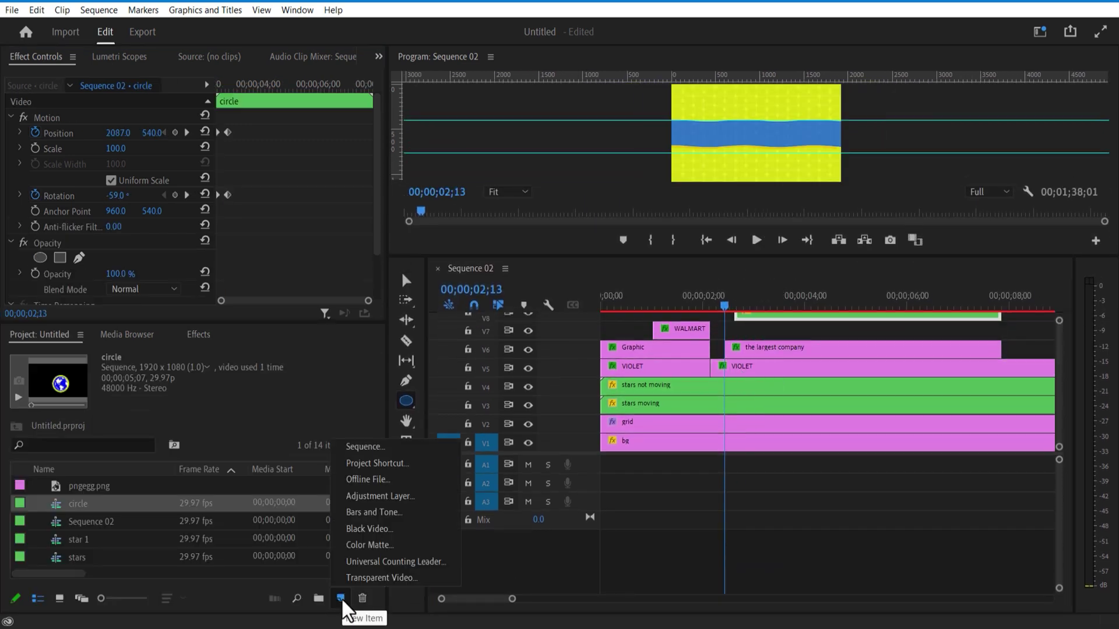
left_click(382, 496)
left_click(578, 368)
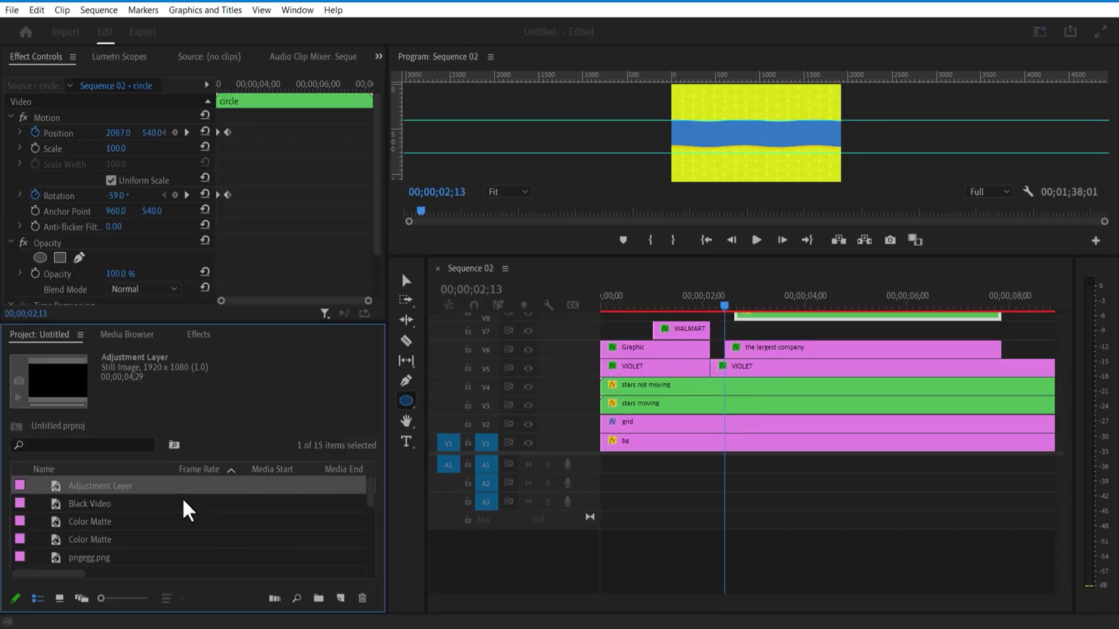
left_click_drag(175, 488, 735, 330)
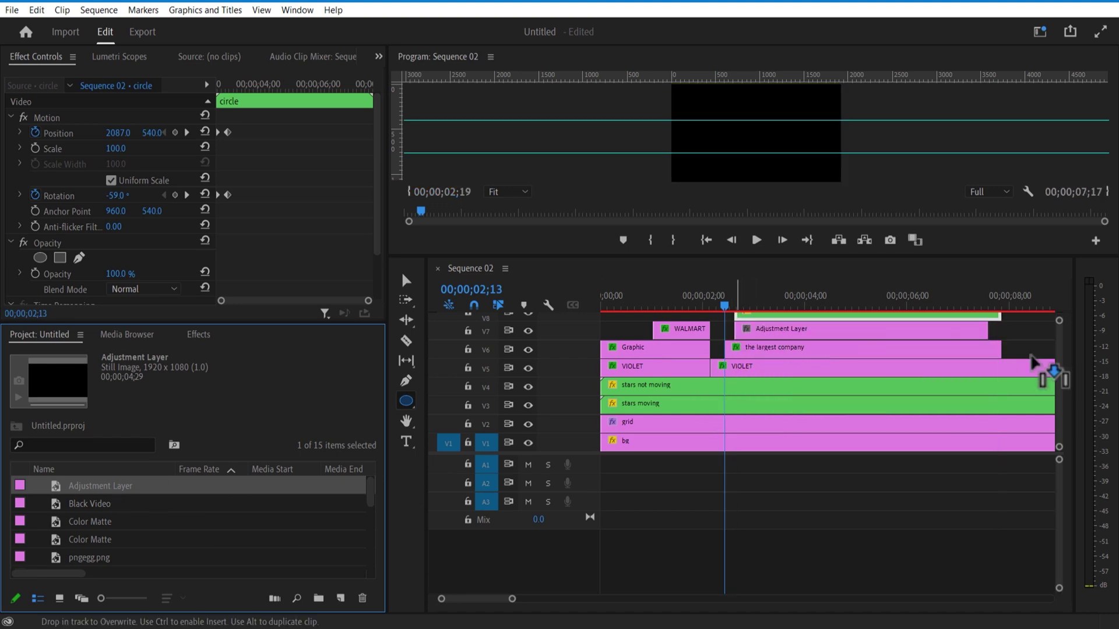
left_click_drag(987, 331, 1001, 330)
Search the effects for "blur" and apply Gaussian Blur to the adjustment layer.
left_click(751, 303)
left_click(199, 335)
left_click(93, 354)
type("blur")
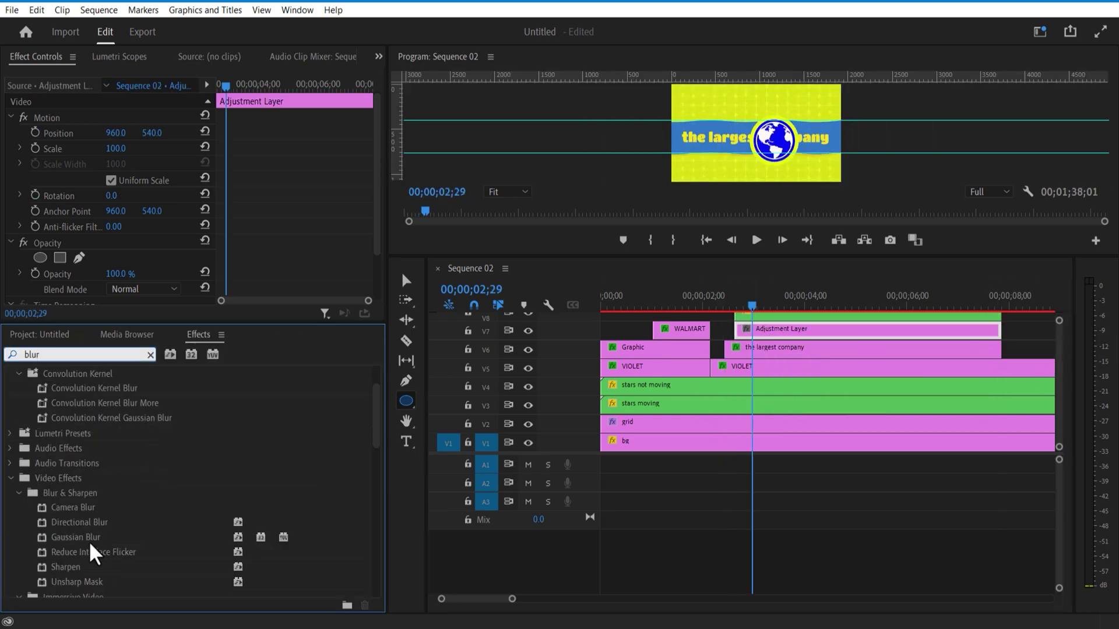
left_click_drag(541, 512, 757, 337)
left_click_drag(748, 258, 758, 359)
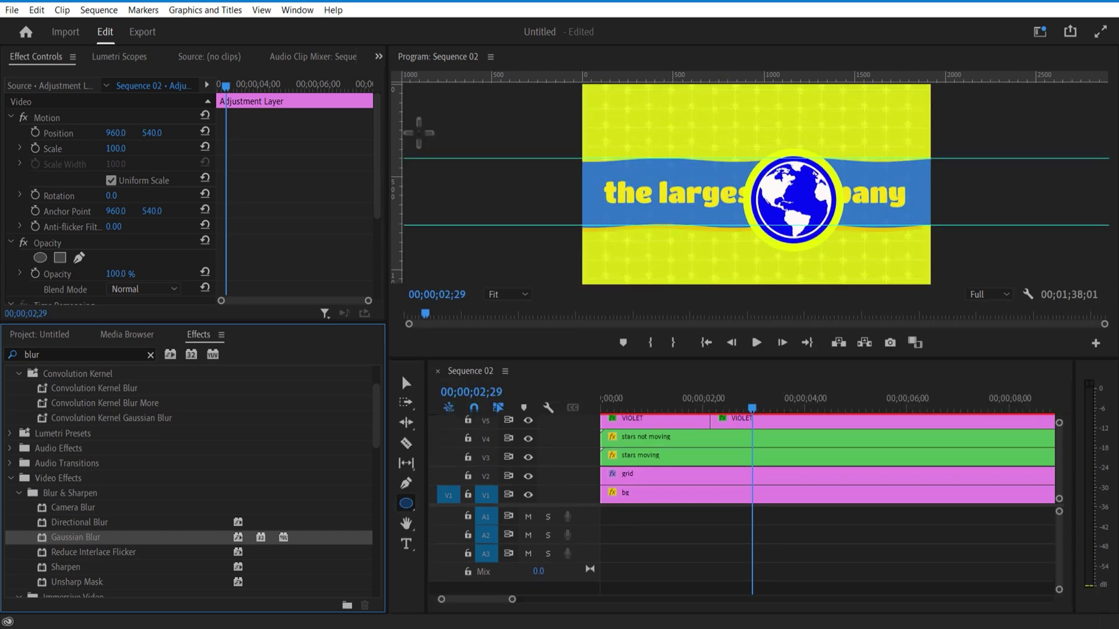
Keyframe the Gaussian Blur's Blurriness from 0 at 00;00;02;19 to 40 at 00;00;03;00.
left_click_drag(226, 87, 201, 99)
left_click_drag(377, 187, 376, 272)
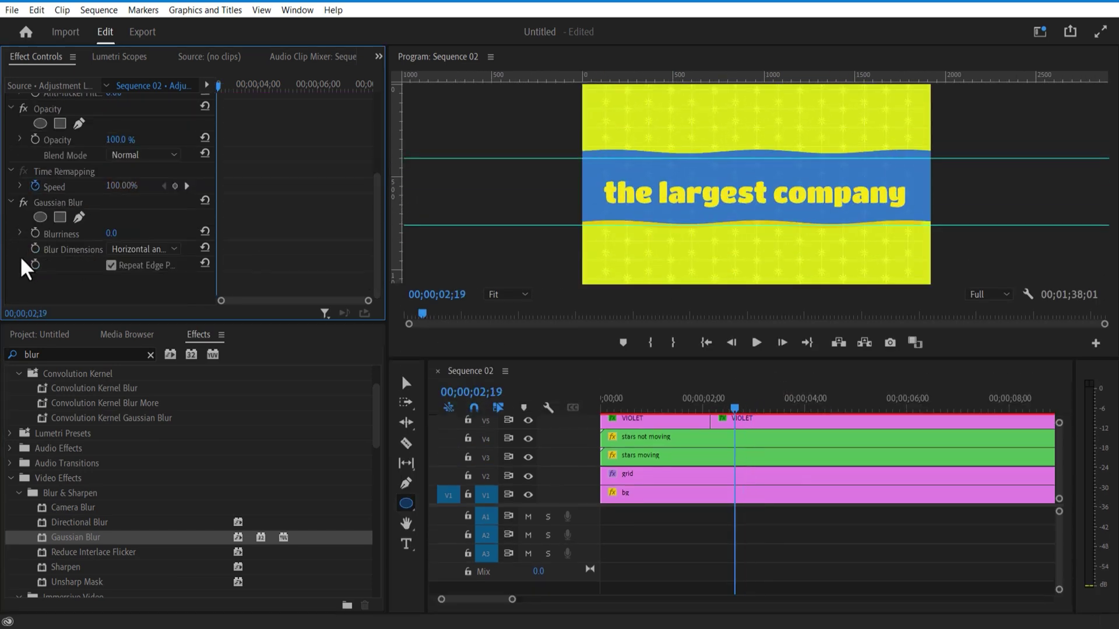
left_click(35, 234)
left_click_drag(218, 88, 227, 87)
left_click_drag(111, 233, 150, 232)
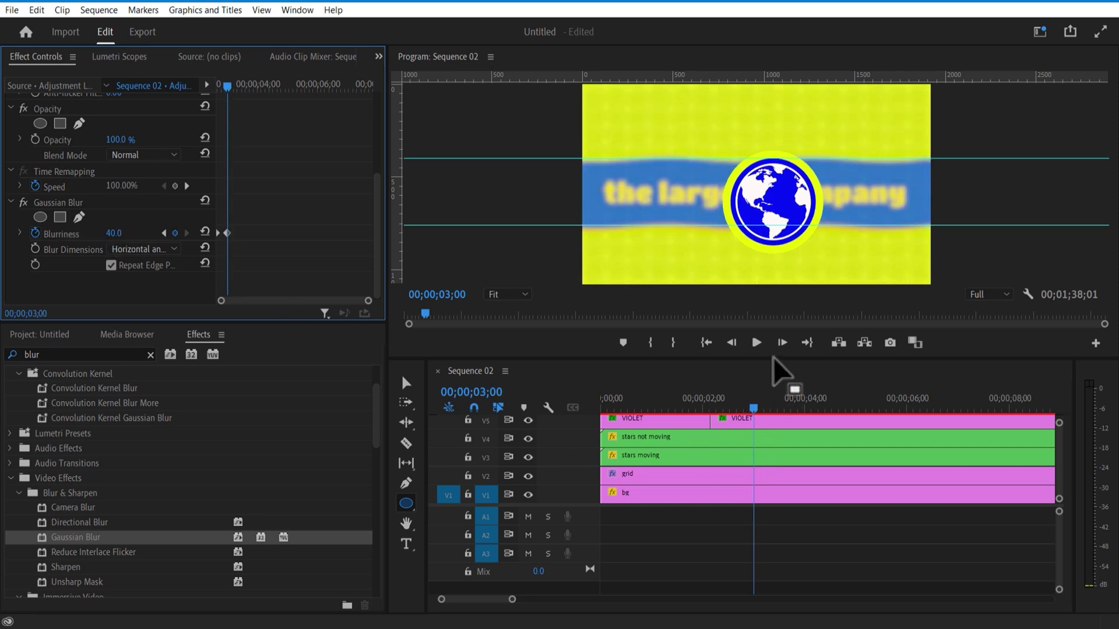
Place dollar-coin-solid-icon.png above the adjustment layer, search for "tint" and apply the Tint effect to it.
left_click_drag(779, 358, 780, 317)
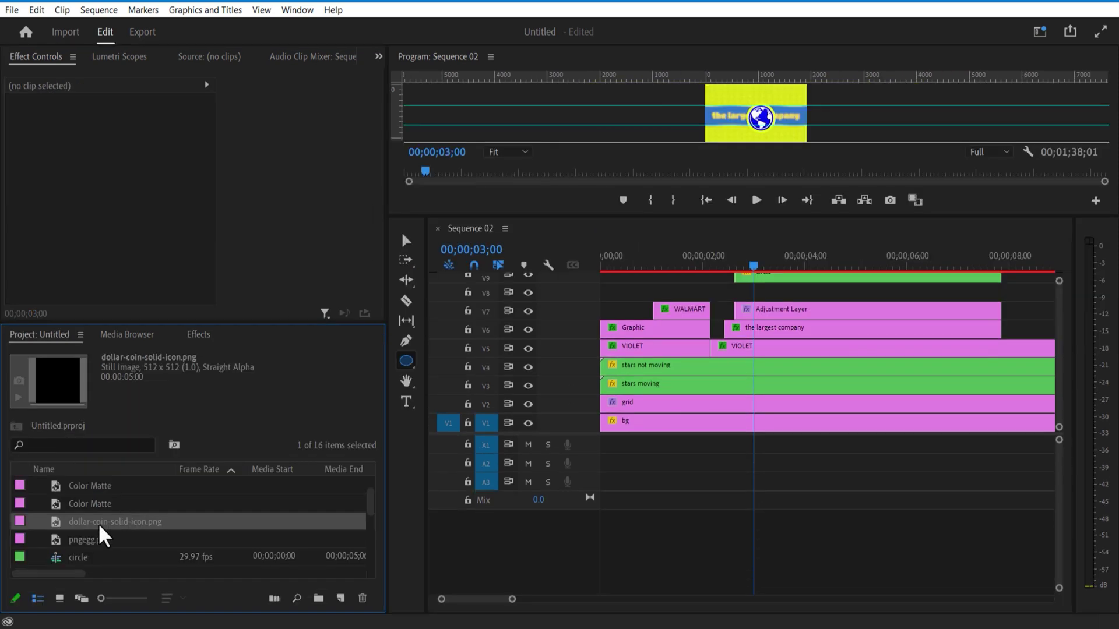
left_click_drag(100, 526, 739, 294)
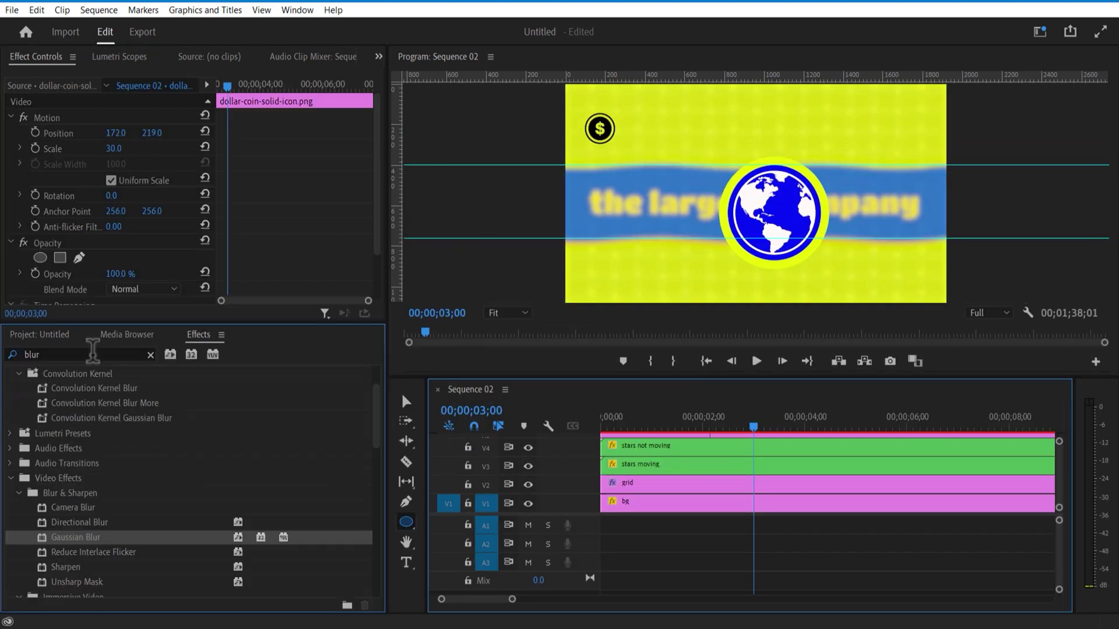
double_click(94, 353)
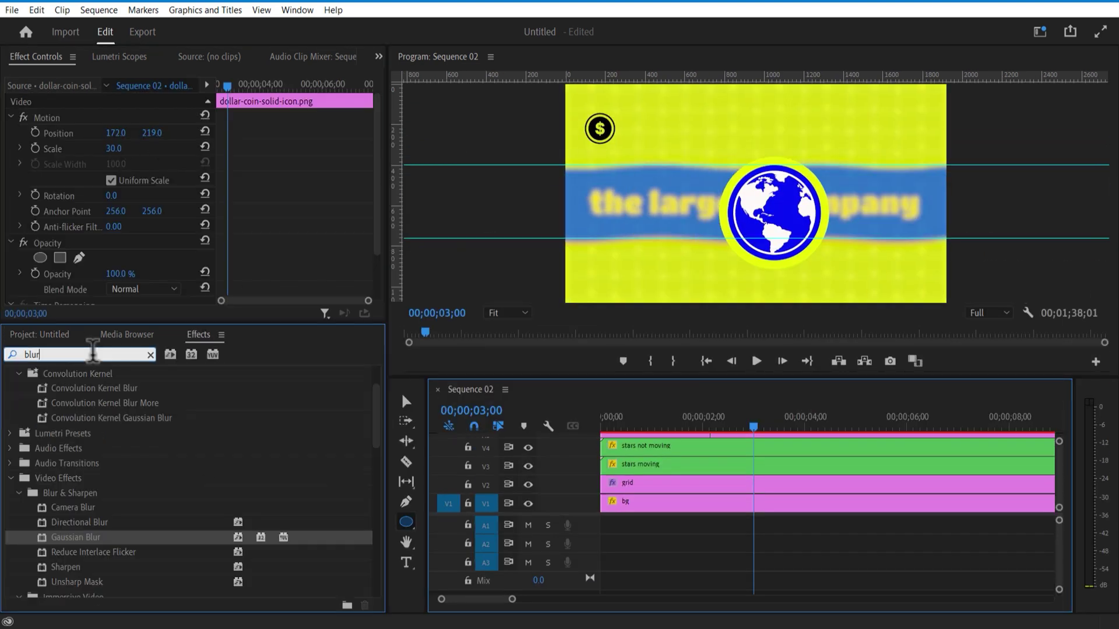
key("BackSpace")
type("tint")
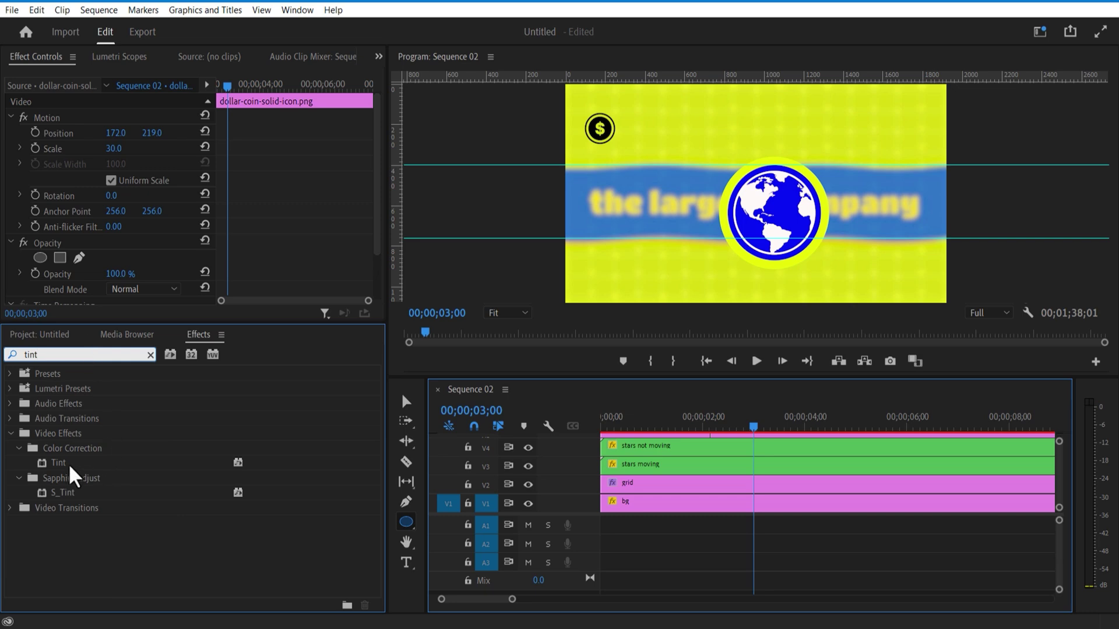
left_click(68, 463)
left_click_drag(68, 462, 76, 294)
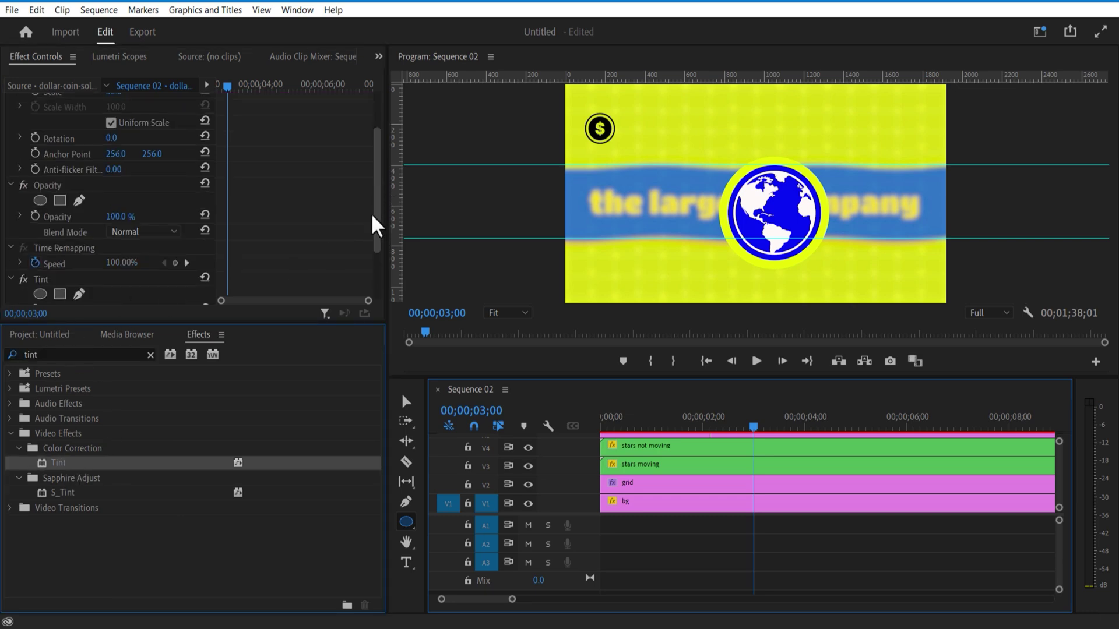
Set the dollar coin's Tint effect to map black to white.
scroll(375, 220, "down", 3)
left_click(115, 250)
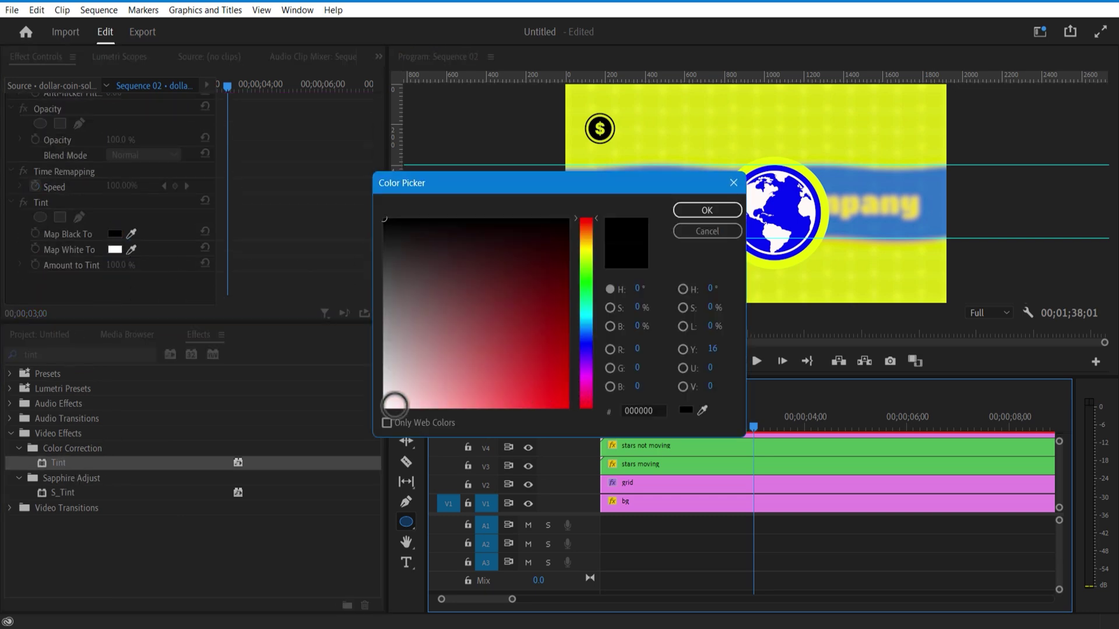
left_click(685, 216)
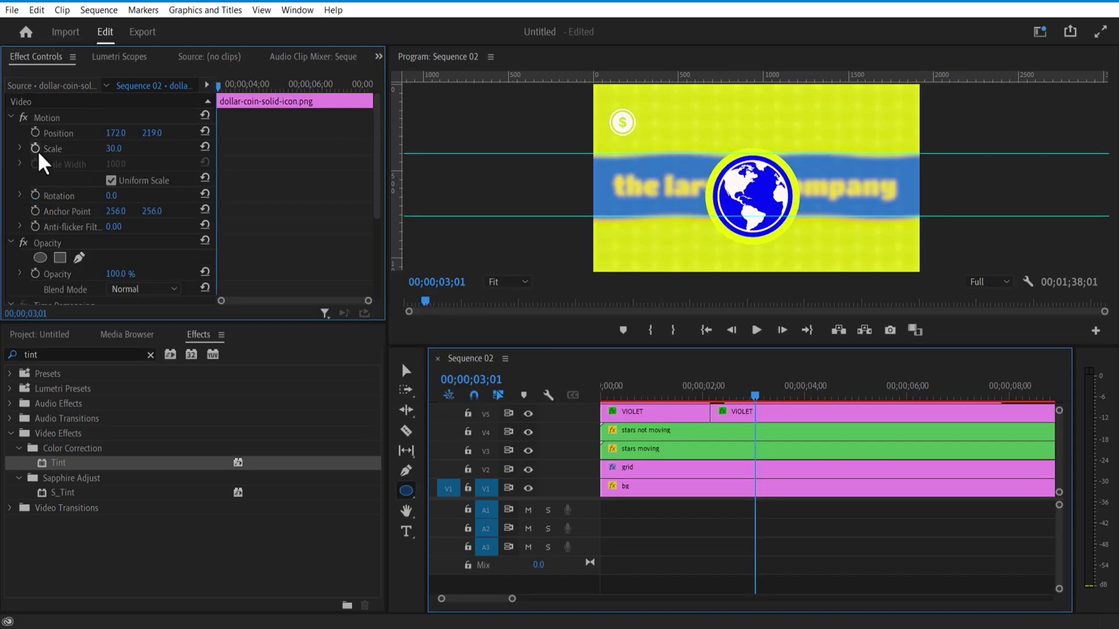
Keyframe the dollar coin's scale from 0 at 00;00;03;01 to 30 at 00;00;03;07.
left_click(35, 149)
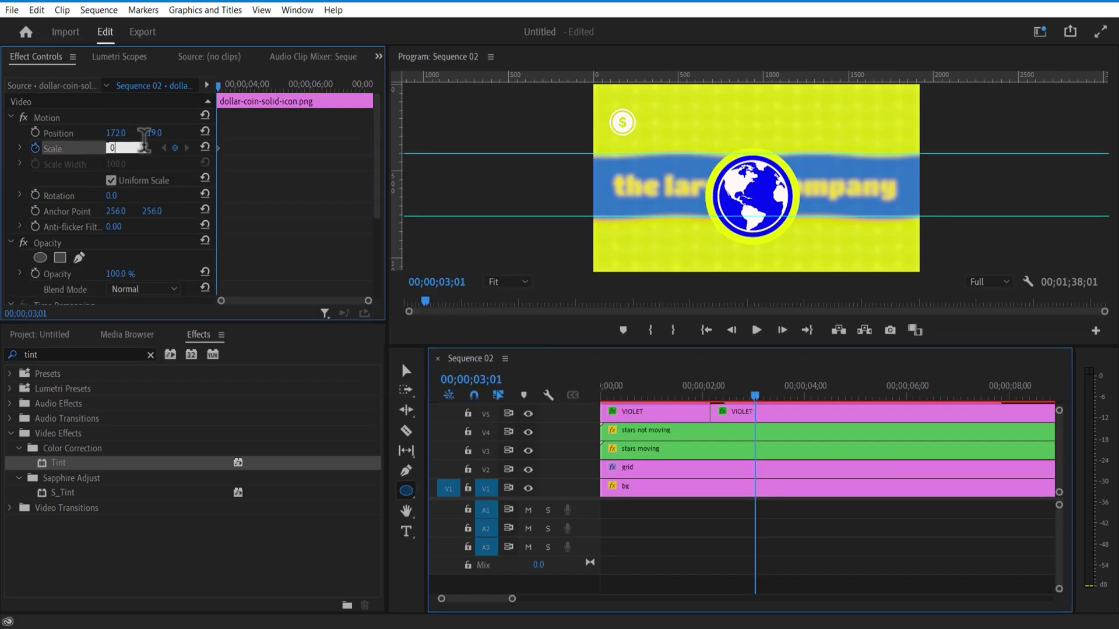
key("Return")
left_click_drag(219, 87, 223, 85)
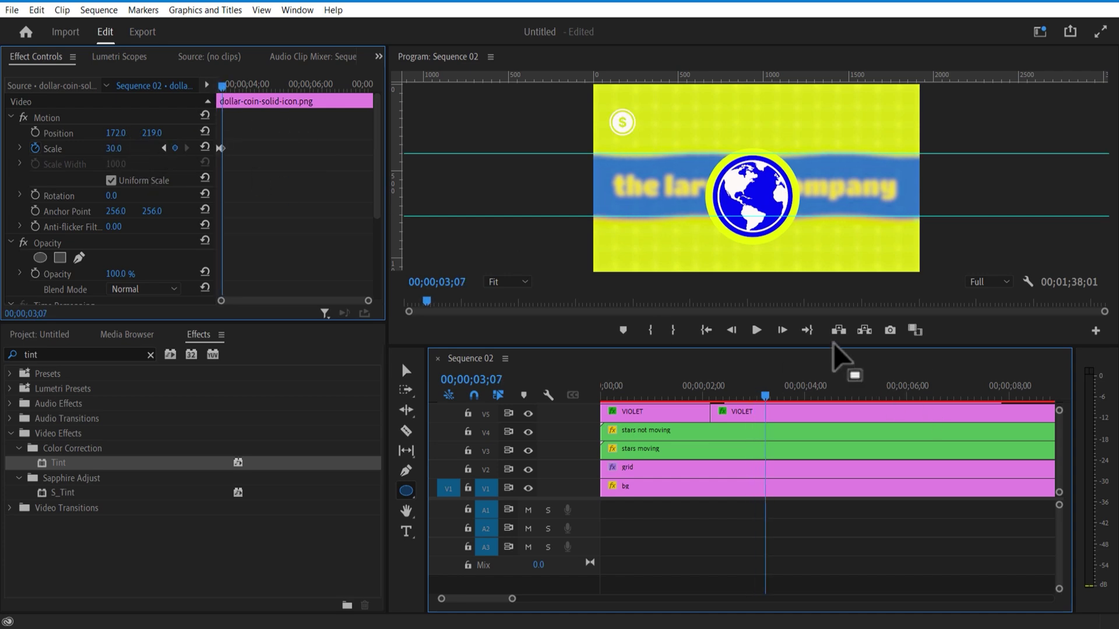
Nest the dollar sign and dollar sign 2 clips into one sequence named dollars.
left_click_drag(832, 342, 828, 191)
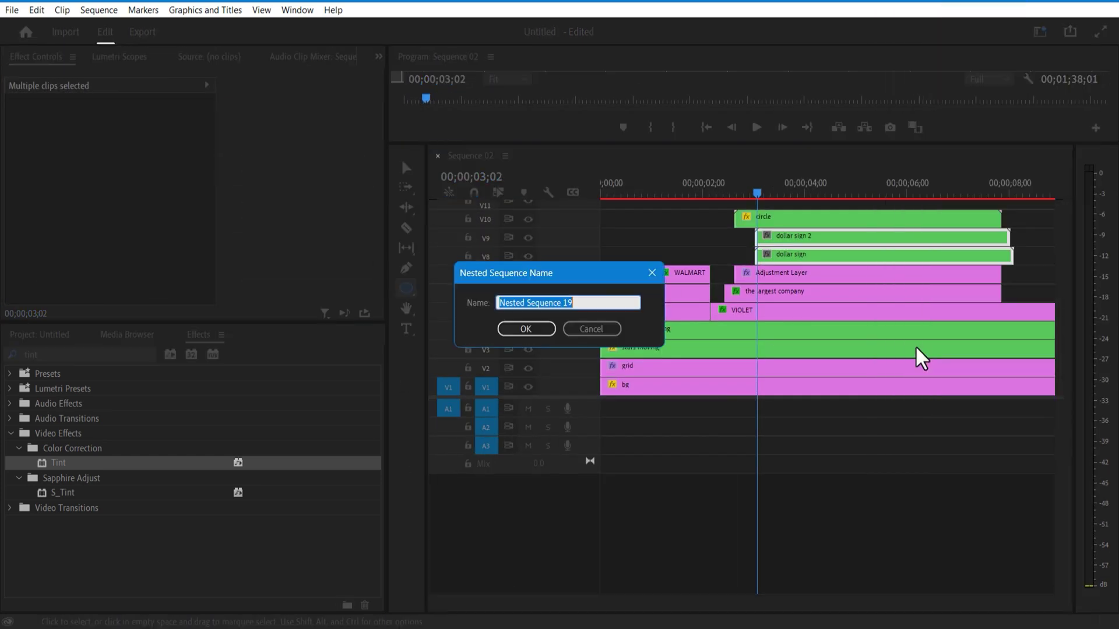
type("coins")
left_click(541, 328)
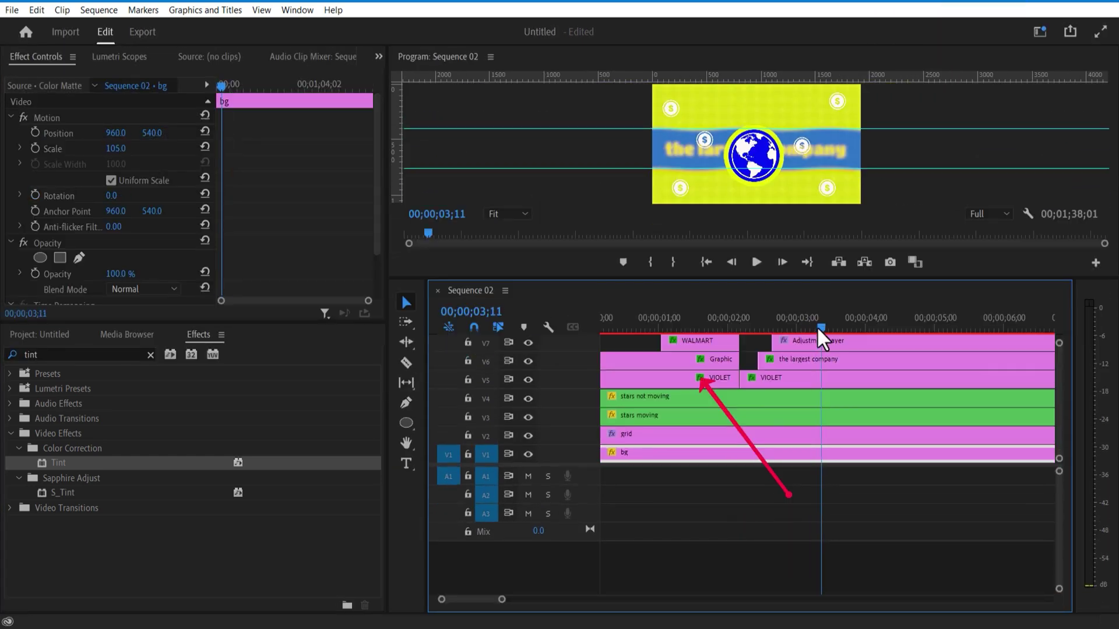
Set the start of the VIOLET band copy above the circle nest at 00;00;03;14.
left_click_drag(817, 326, 828, 330)
left_click_drag(826, 278, 833, 175)
left_click_drag(892, 237, 844, 237)
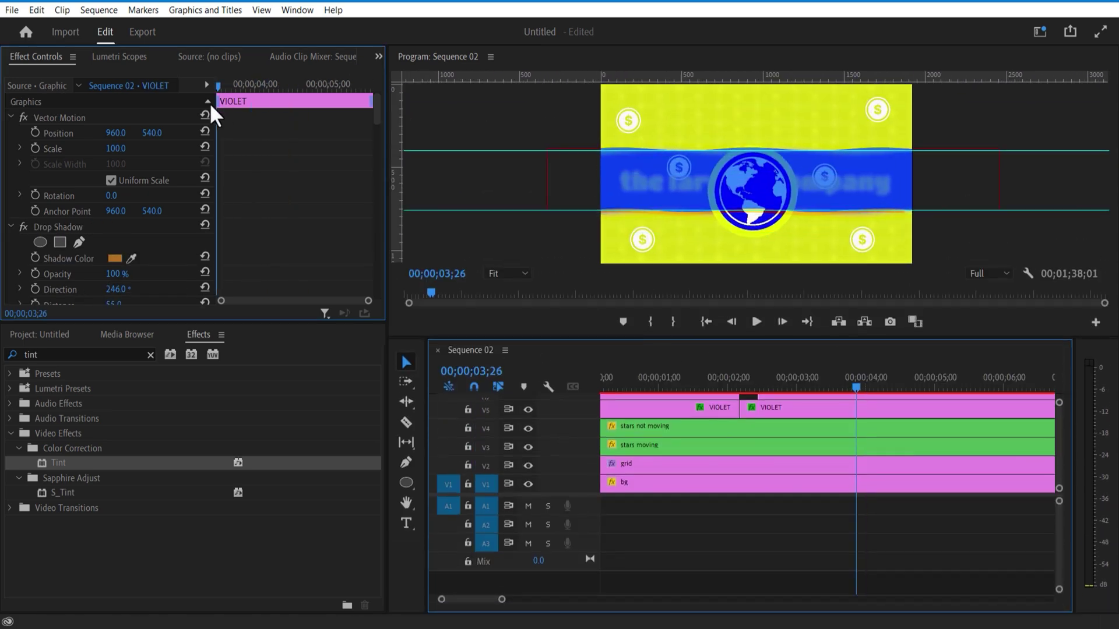
Add a path keyframe for Shape 01 of the VIOLET copy at 00;00;03;14 and flatten the shape into a thin horizontal line.
scroll(379, 205, "down", 5)
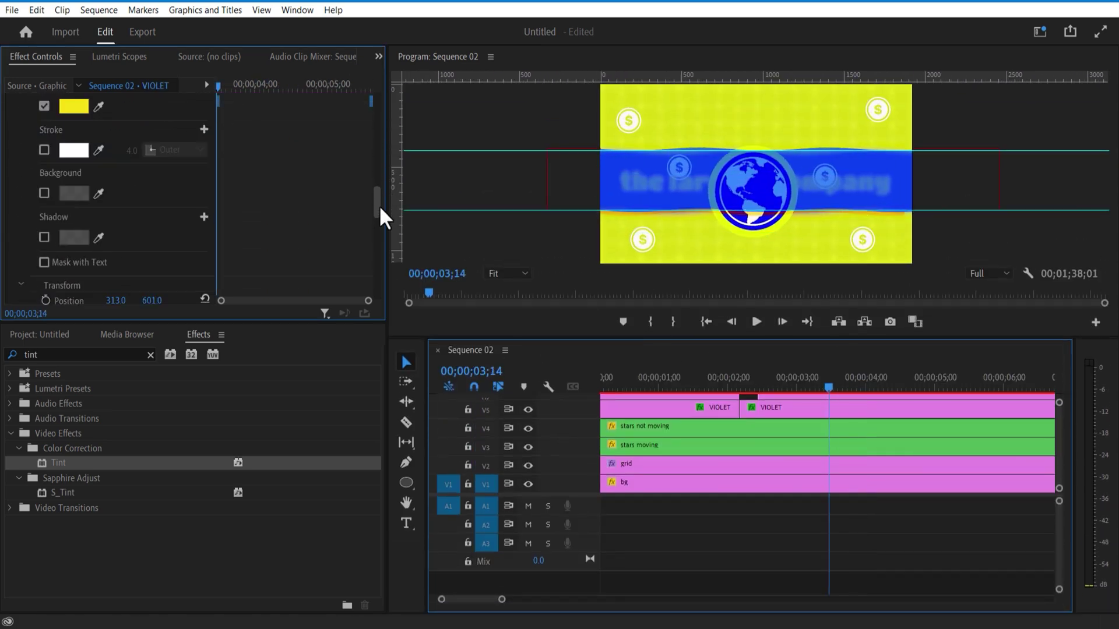
left_click_drag(380, 207, 390, 240)
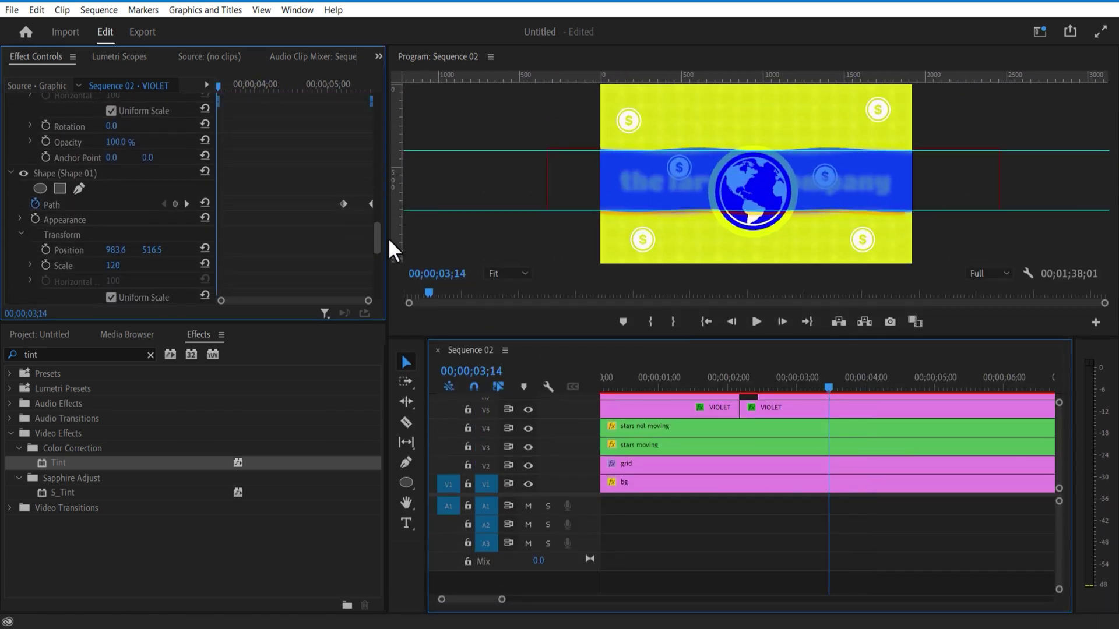
left_click(175, 204)
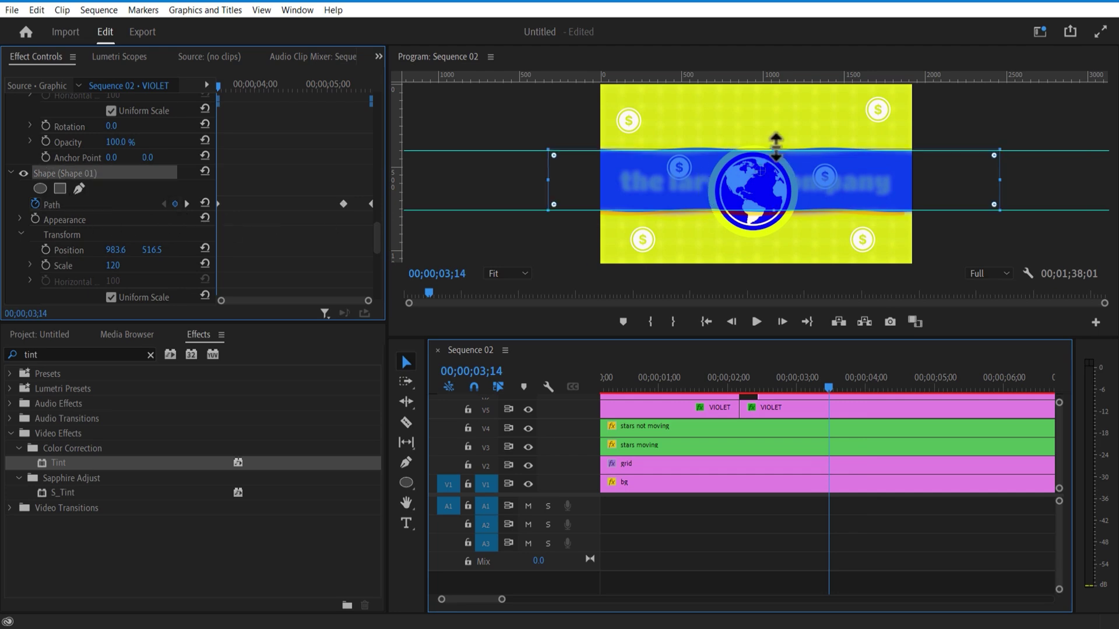
left_click_drag(776, 151, 777, 194)
Stretch Shape 01 back into a tall band at 00;00;03;18 as a second path keyframe and move it to position 910.3, 260.5.
left_click_drag(218, 86, 226, 87)
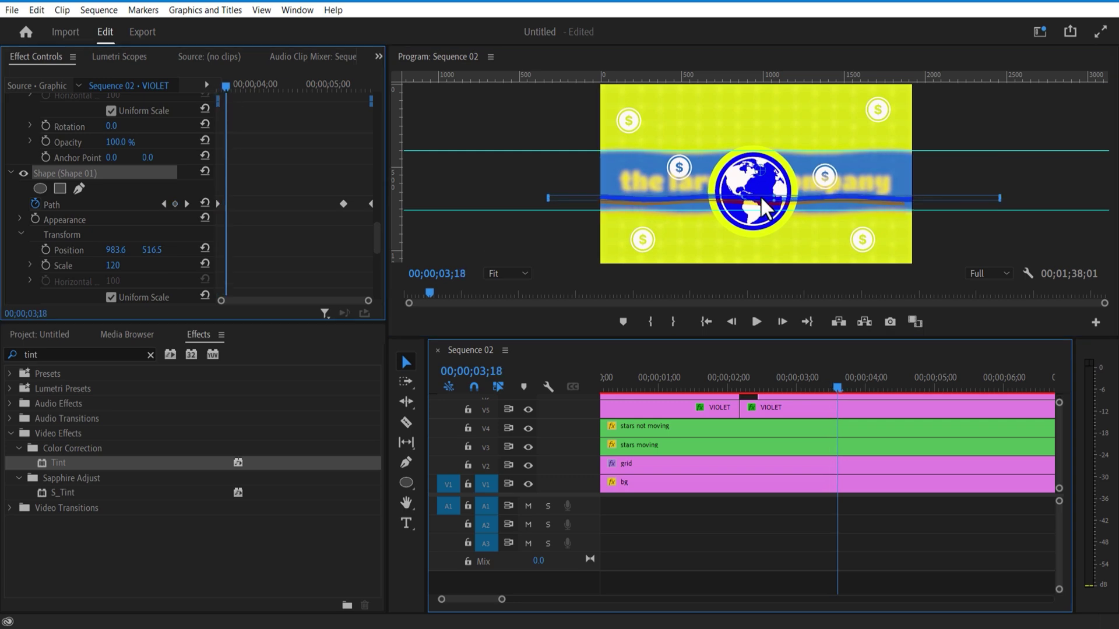
left_click_drag(774, 200, 773, 252)
left_click_drag(777, 221, 765, 179)
left_click_drag(226, 86, 218, 87)
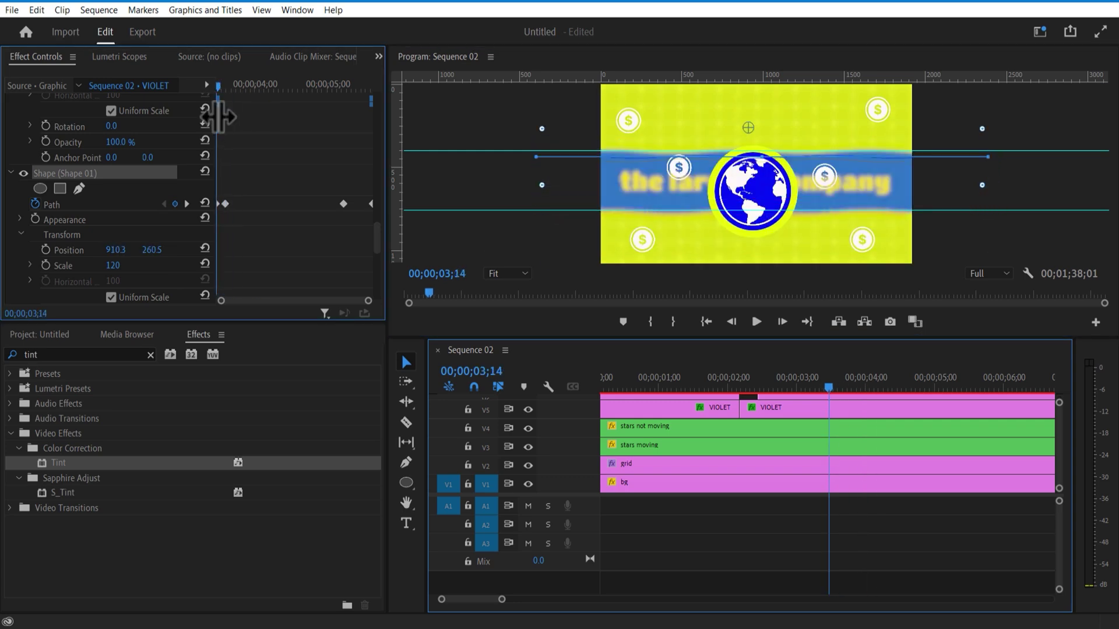
Keyframe the VIOLET copy's Vector Motion position from 960, 649 at 00;00;03;14 to 960, 561 at 00;00;03;23.
left_click_drag(377, 227, 388, 95)
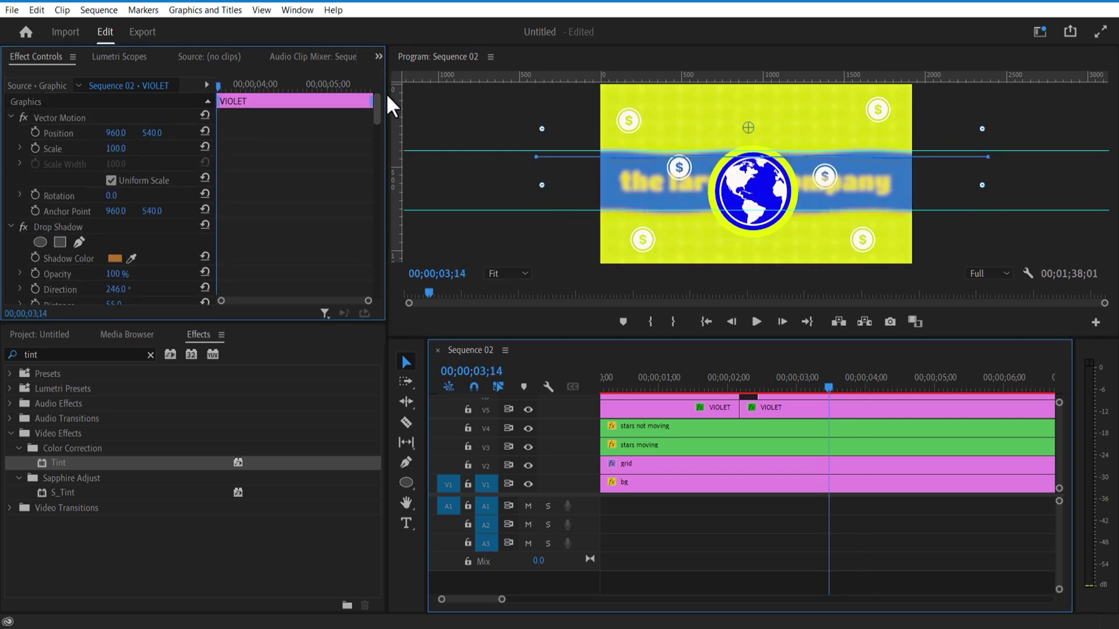
left_click(35, 132)
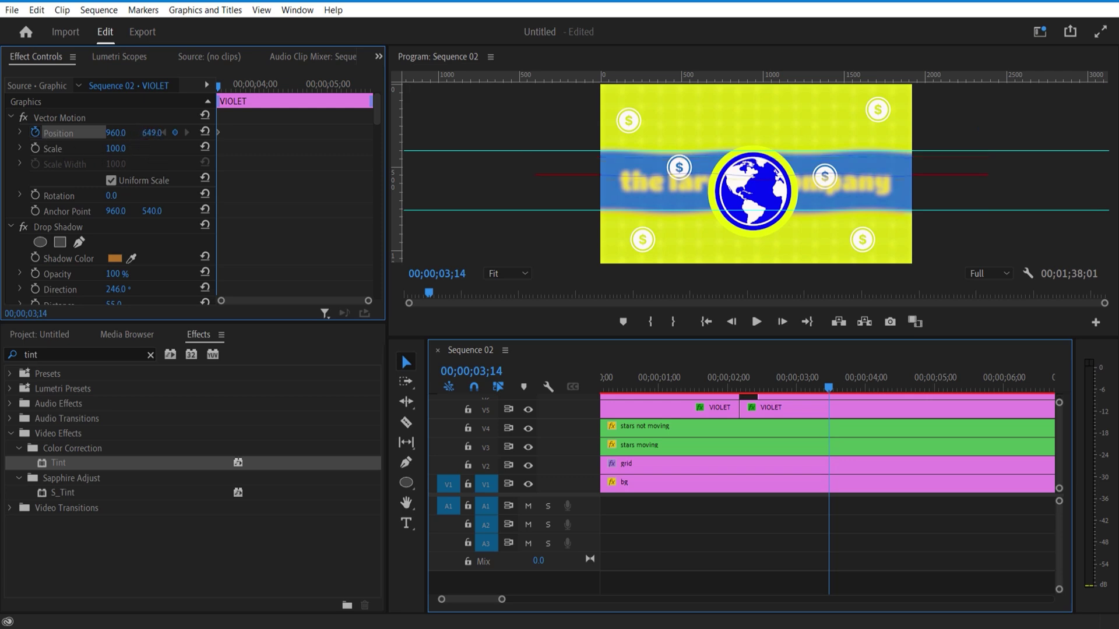
left_click(237, 85)
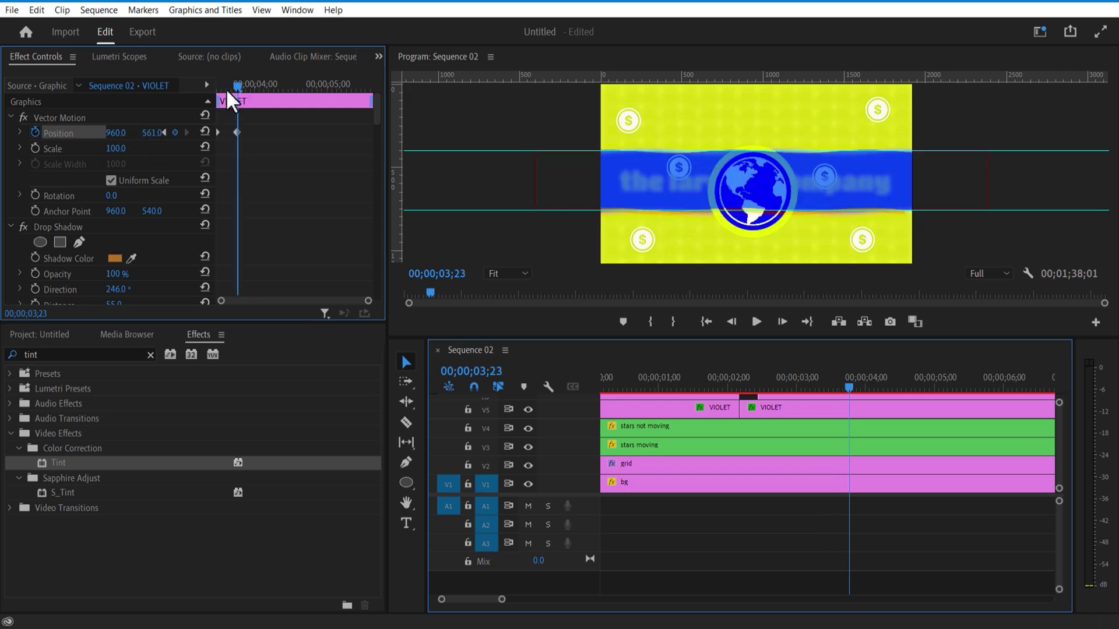
mouse_move(227, 89)
left_mouse_down()
mouse_move(218, 86)
mouse_move(235, 86)
left_mouse_up()
left_click_drag(377, 114, 376, 250)
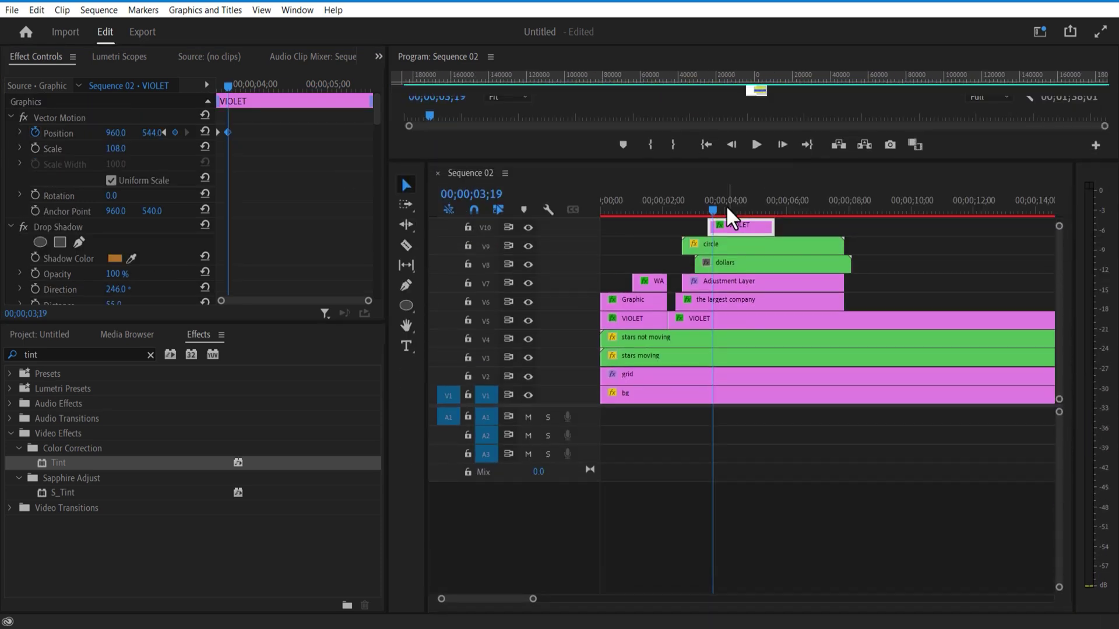
Nest the circle, dollars, Adjustment Layer and "the largest company" clips into a sequence named "2nd scene".
left_click_drag(728, 209, 709, 212)
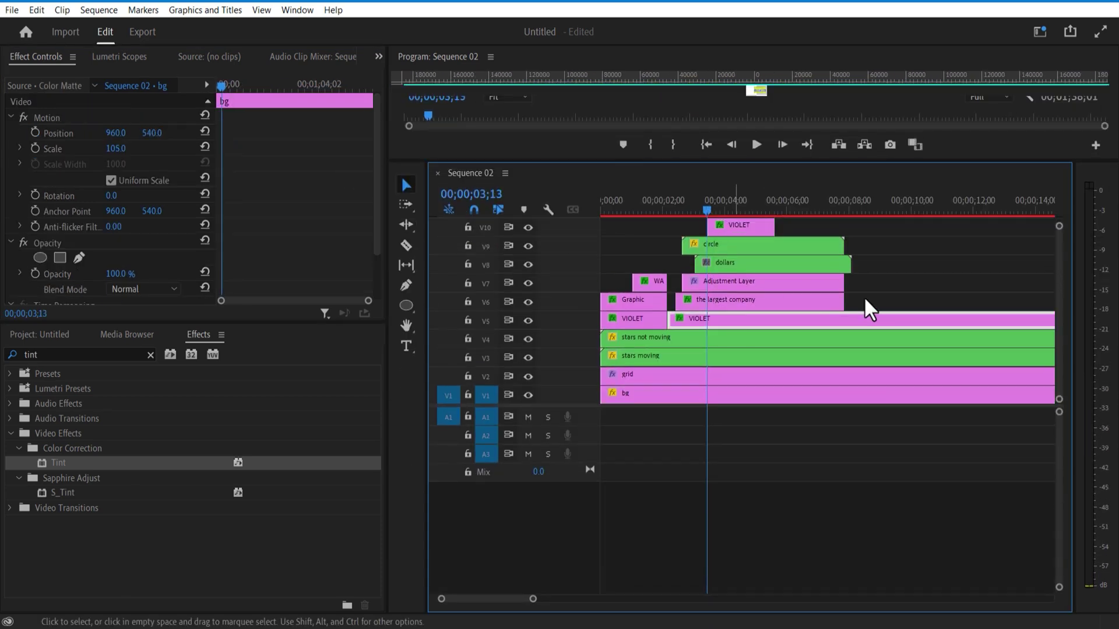
left_click_drag(864, 296, 730, 250)
right_click(730, 251)
left_click(767, 348)
type("2nd scene")
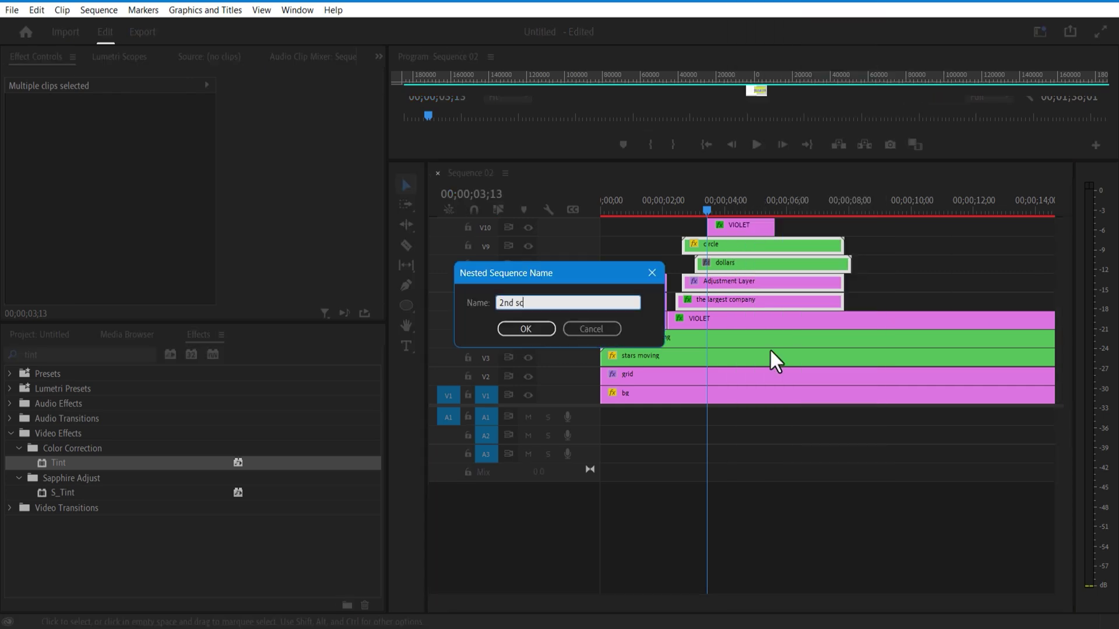
key("Return")
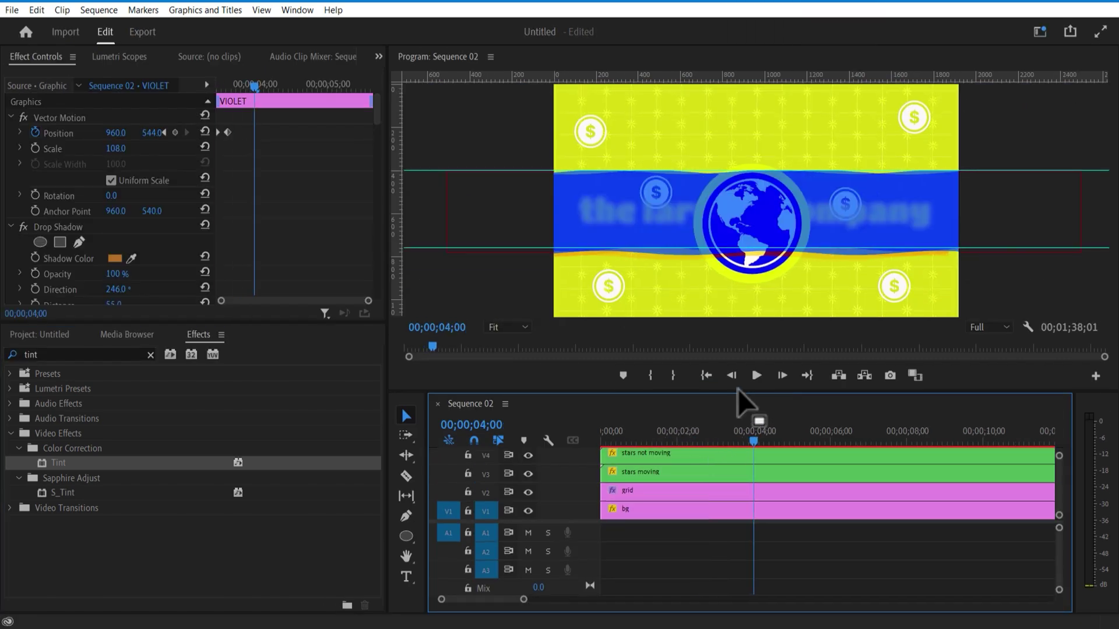
Import 5466776-hd_1920_1080_25fps.mp4, place it above the VIOLET copy at 00;00;03;15, then unlink and delete its audio.
left_click(39, 335)
right_click(31, 488)
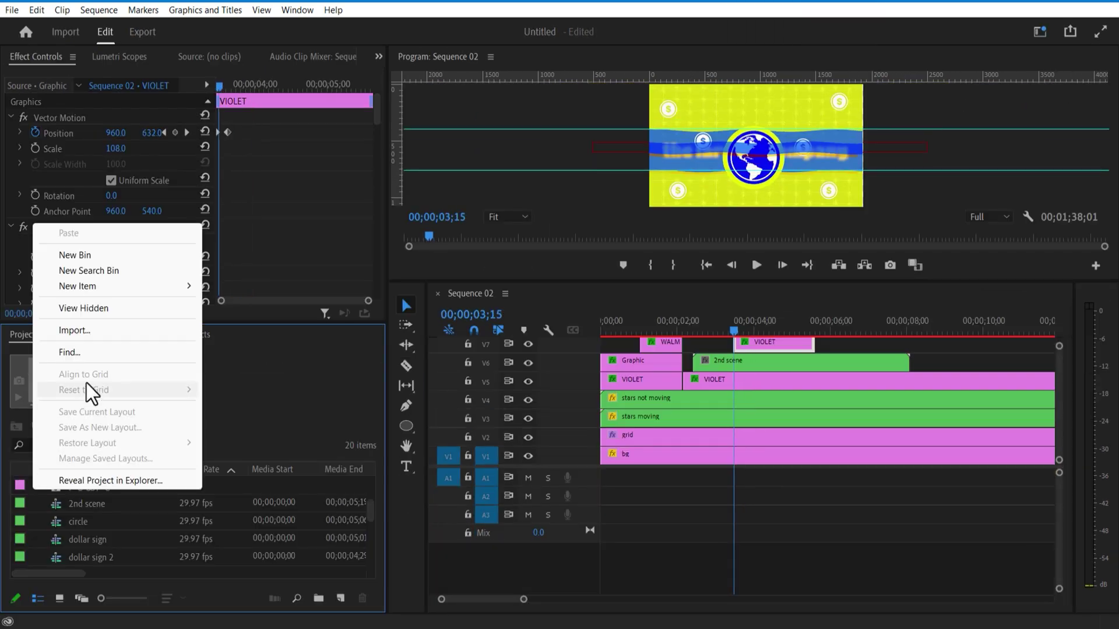
left_click(93, 330)
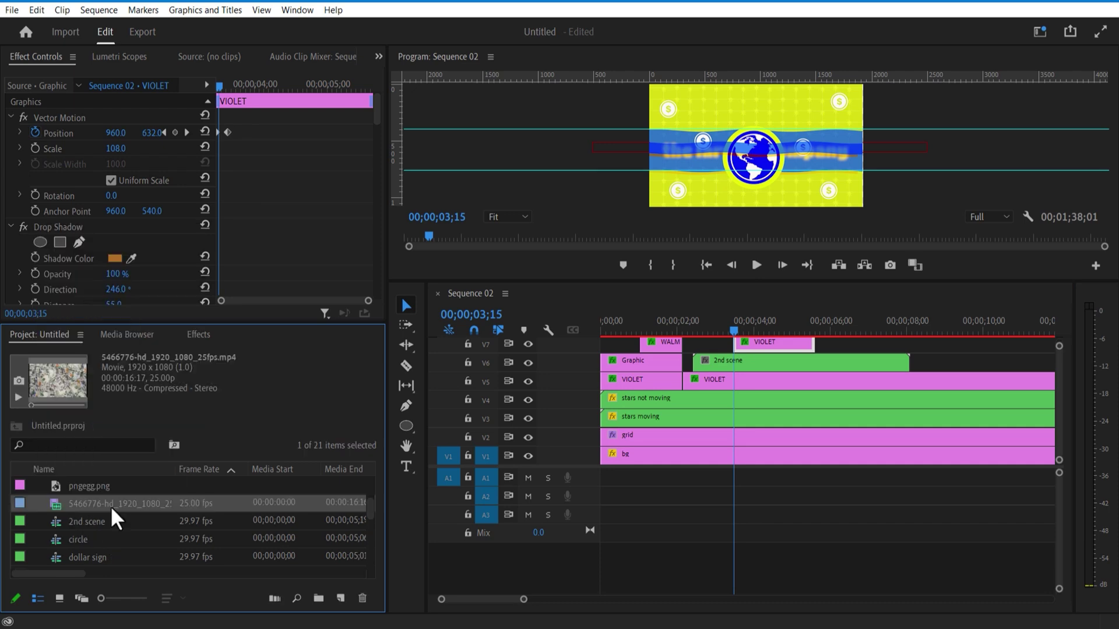
left_click_drag(112, 509, 767, 305)
right_click(902, 348)
left_click(938, 248)
left_click(904, 535)
key("Delete")
left_click_drag(772, 237, 770, 424)
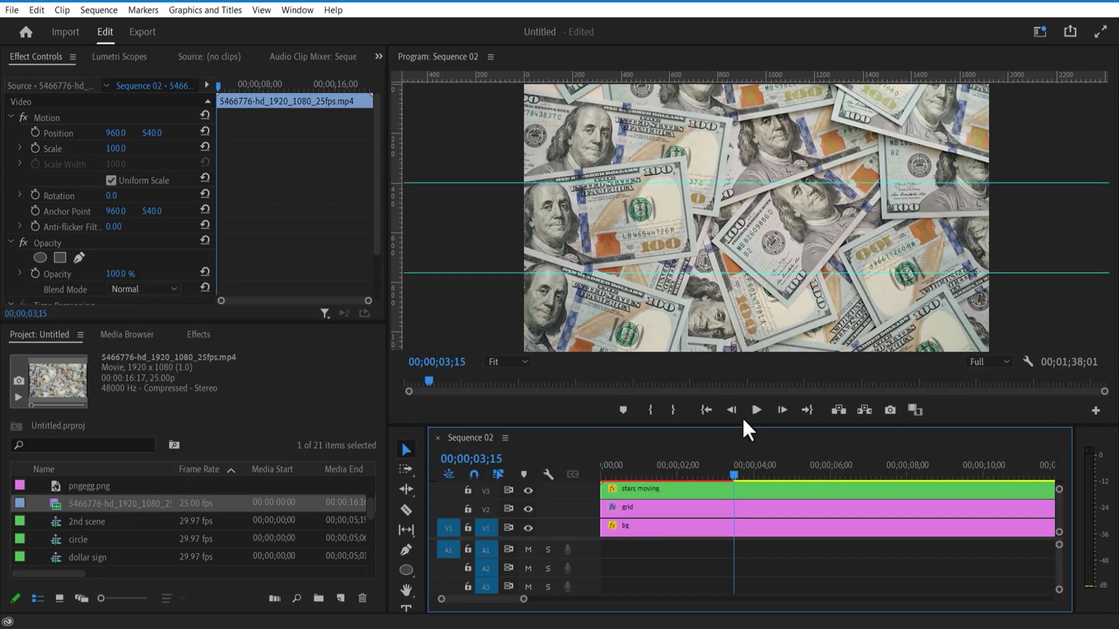
Set the money video's scale to 102 and its opacity to 34%.
left_click_drag(124, 148, 88, 155)
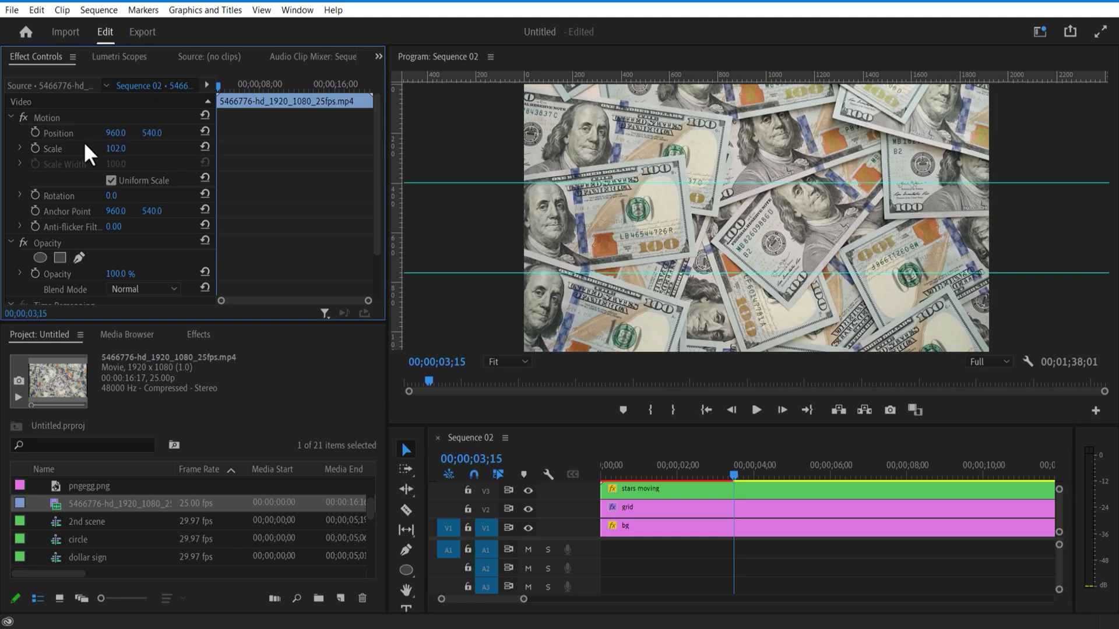
left_click_drag(114, 274, 75, 274)
left_click_drag(377, 166, 372, 218)
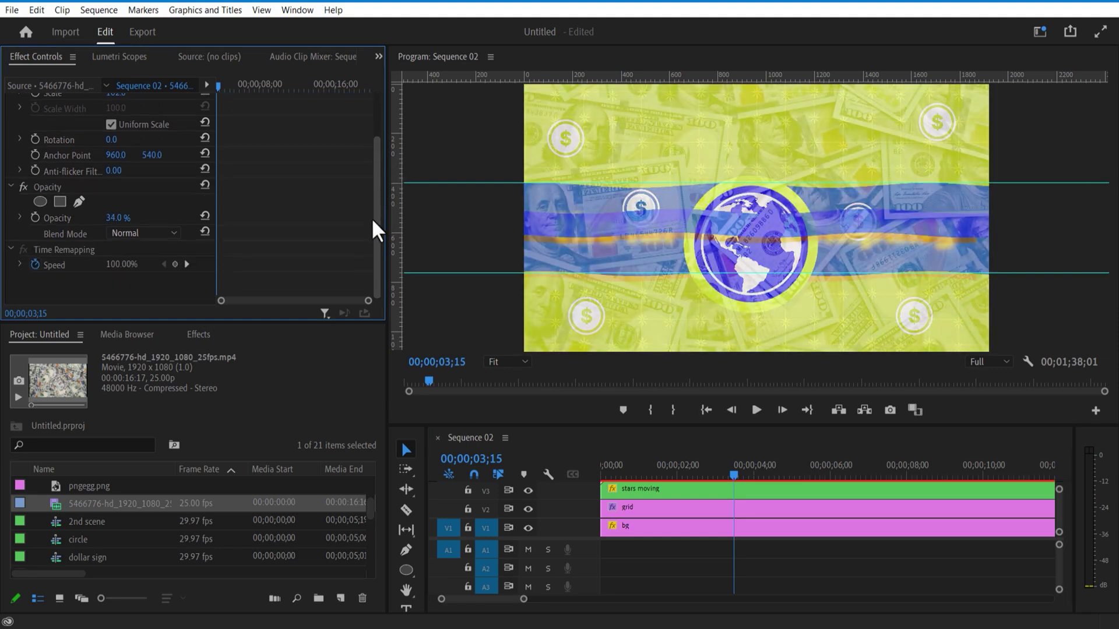
Add a rectangular opacity mask to the money video and stretch its corners across the full frame width between the two guides.
left_click(61, 201)
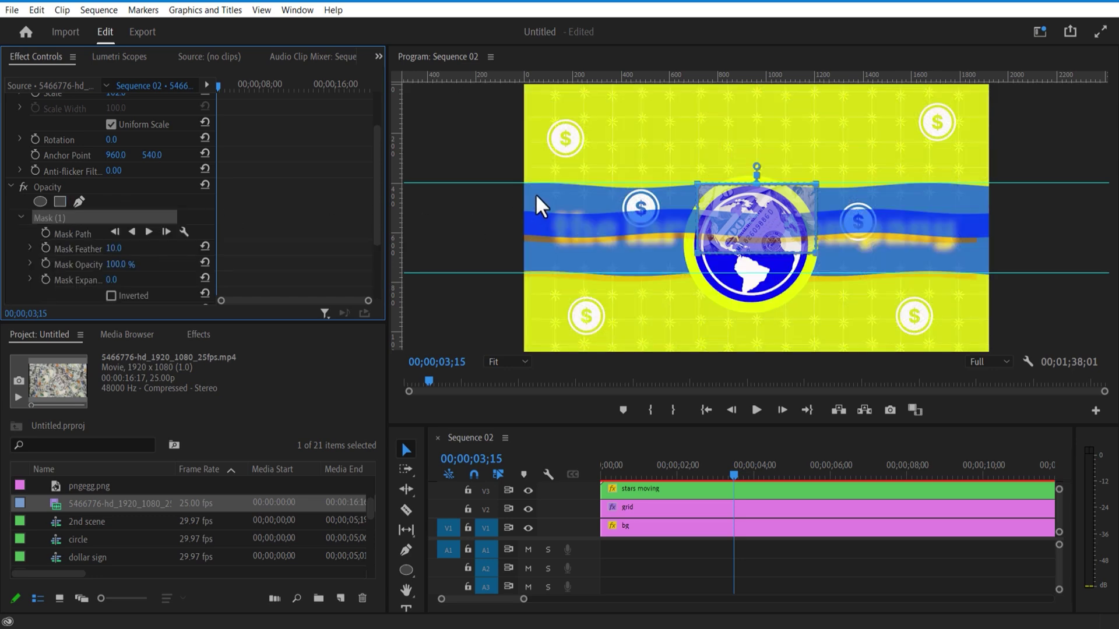
left_click_drag(697, 254, 486, 273)
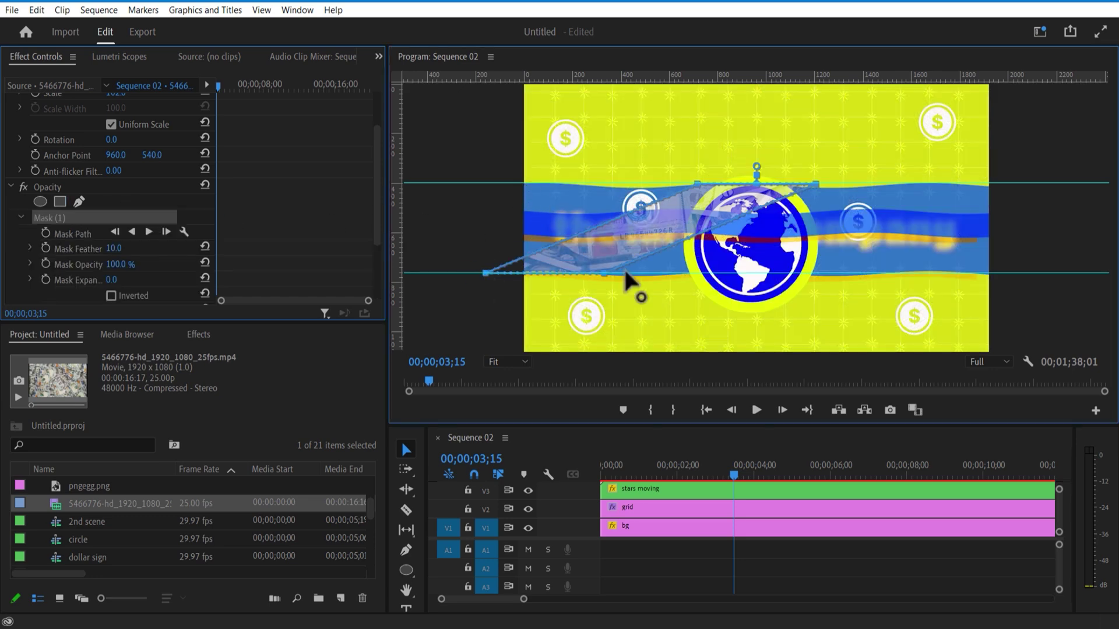
left_click_drag(697, 184, 490, 185)
left_click_drag(612, 273, 1050, 273)
left_click_drag(817, 185, 1022, 182)
scroll(130, 225, "down", 3)
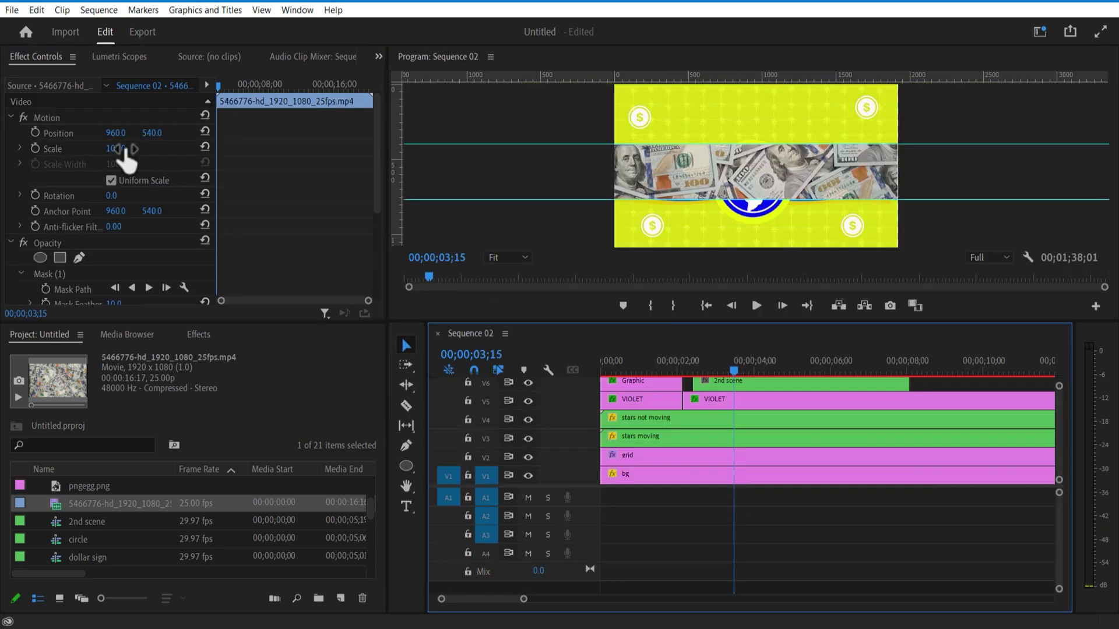
Turn off Uniform Scale and keyframe the money video's Scale Height from 0 at 00;00;03;15 to 100 at 00;00;03;20.
left_click(113, 182)
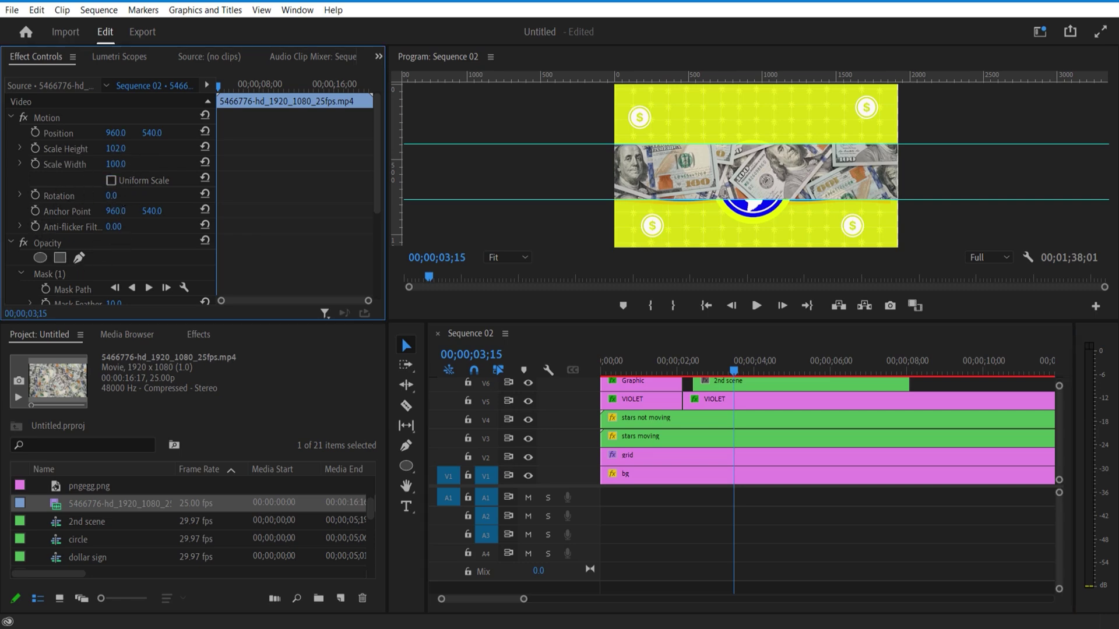
left_click_drag(115, 164, 58, 148)
key("ctrl+z")
left_click(36, 149)
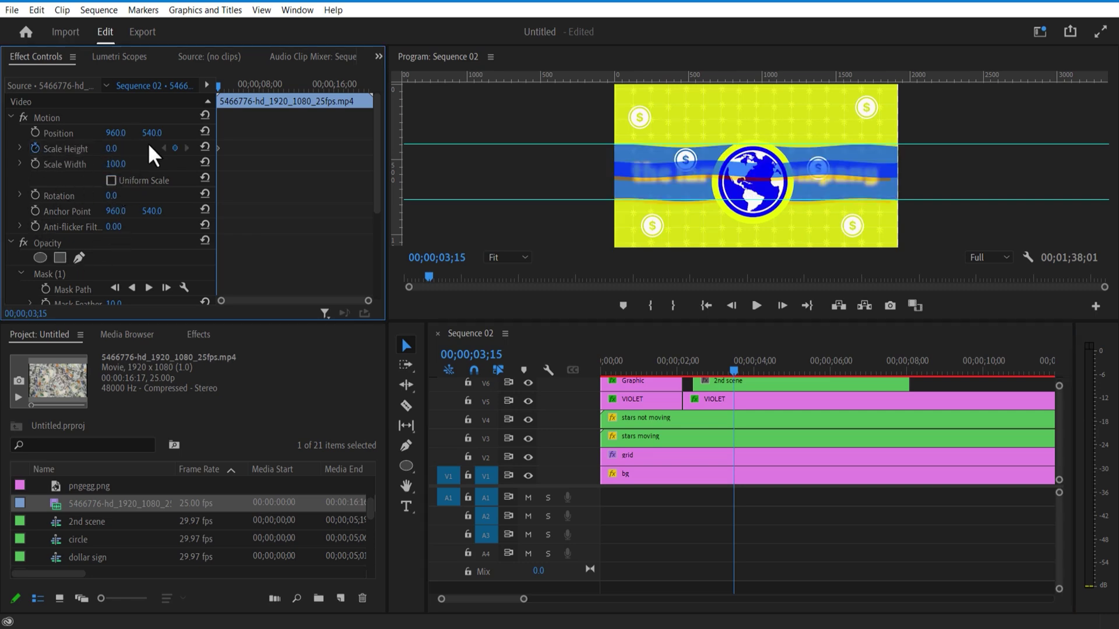
left_click_drag(222, 86, 223, 85)
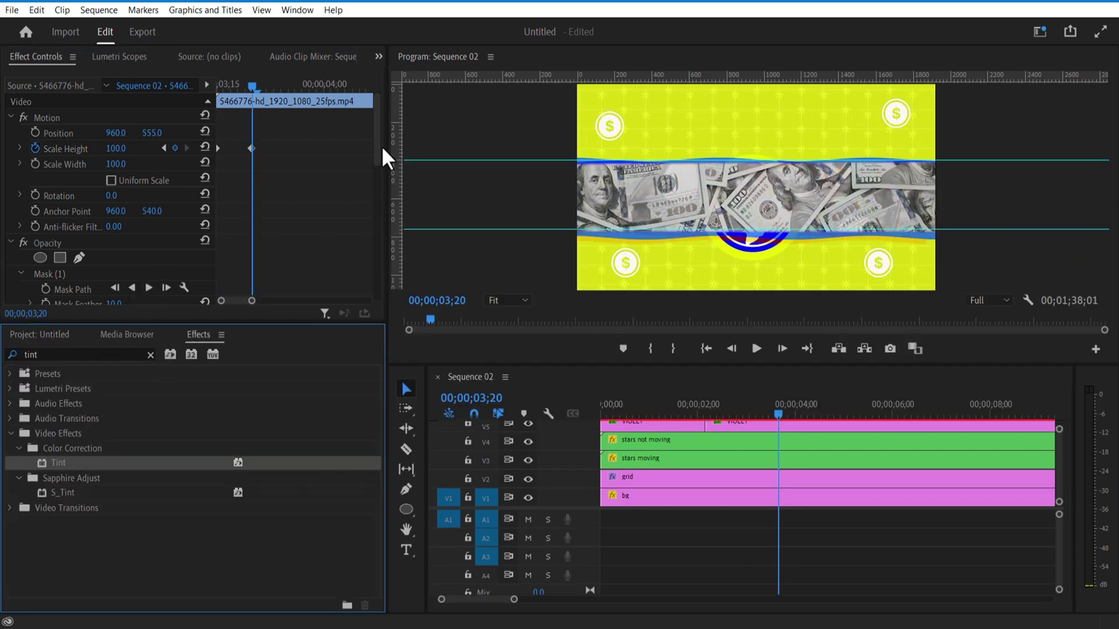
Move the second path keyframe of the VIOLET copy's Shape 01 to 00;00;04;00 and extend the band's upper and lower edges outward.
scroll(382, 205, "down", 4)
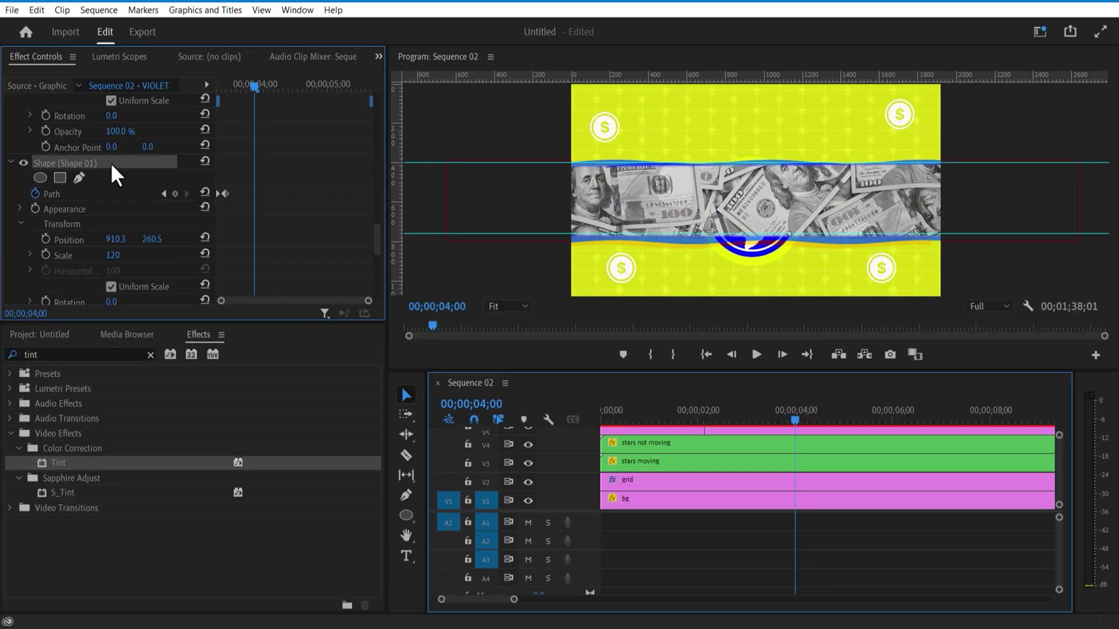
left_click(112, 165)
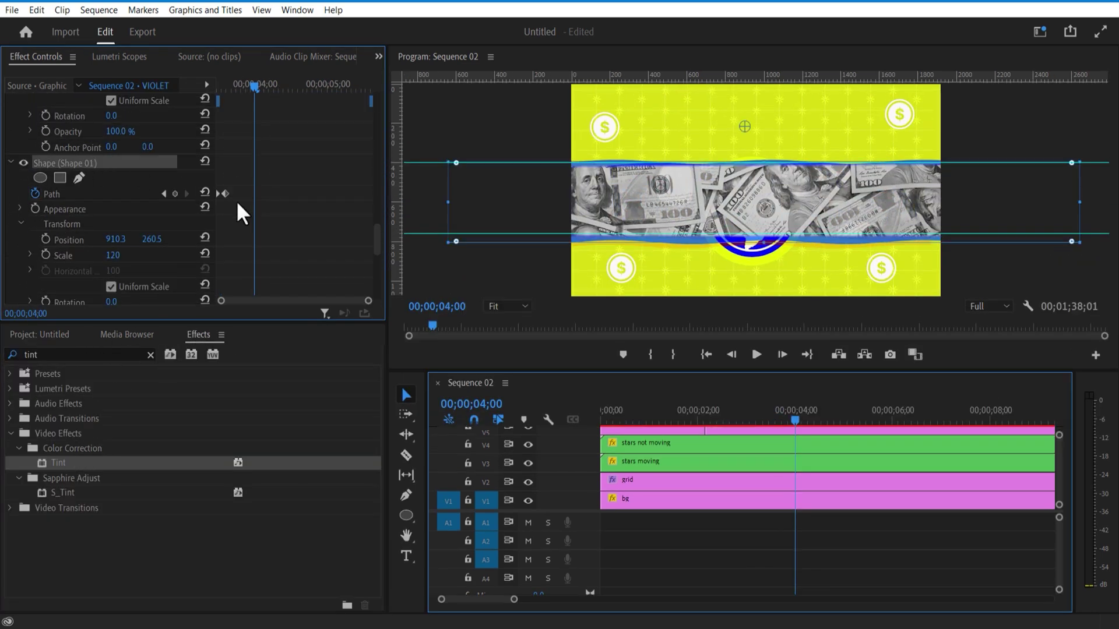
left_click_drag(239, 196, 254, 194)
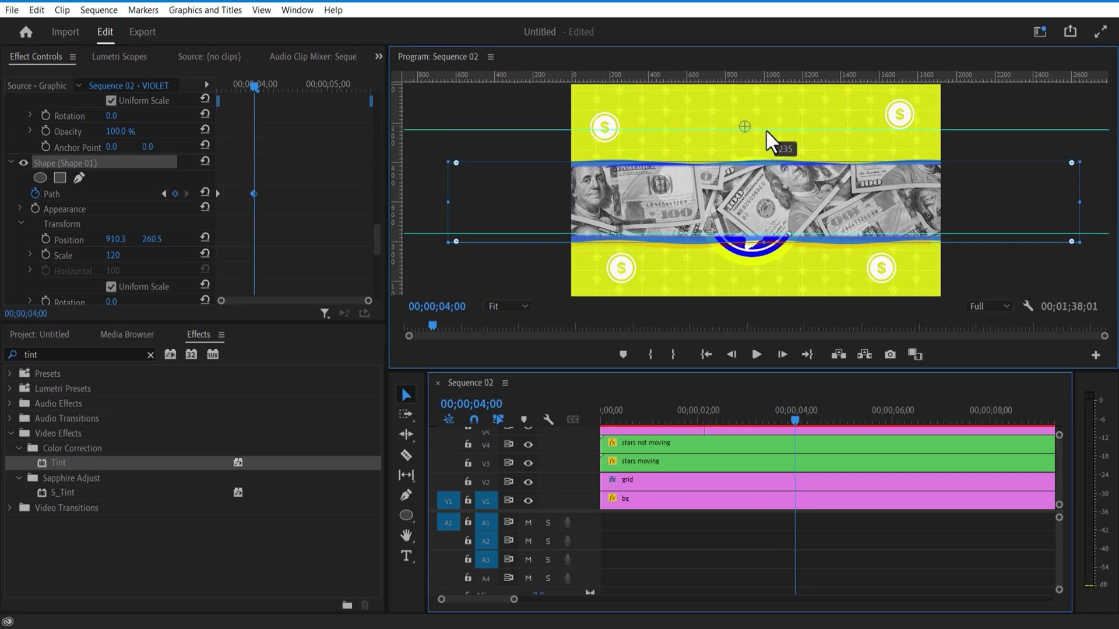
left_click_drag(768, 241, 769, 275)
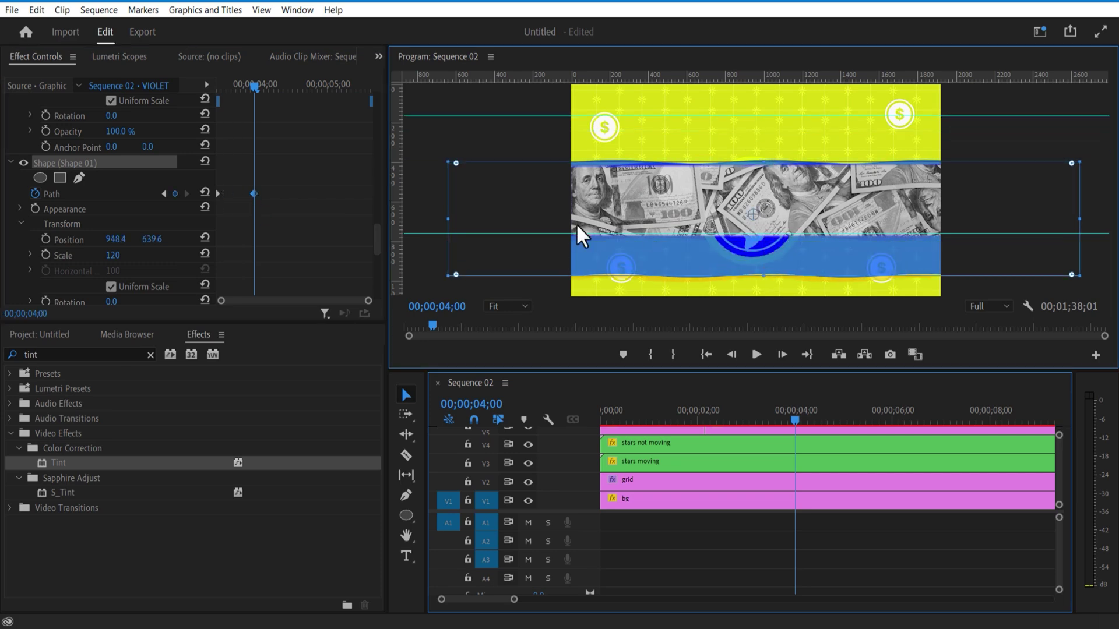
left_click_drag(761, 157, 761, 130)
left_click_drag(255, 86, 222, 111)
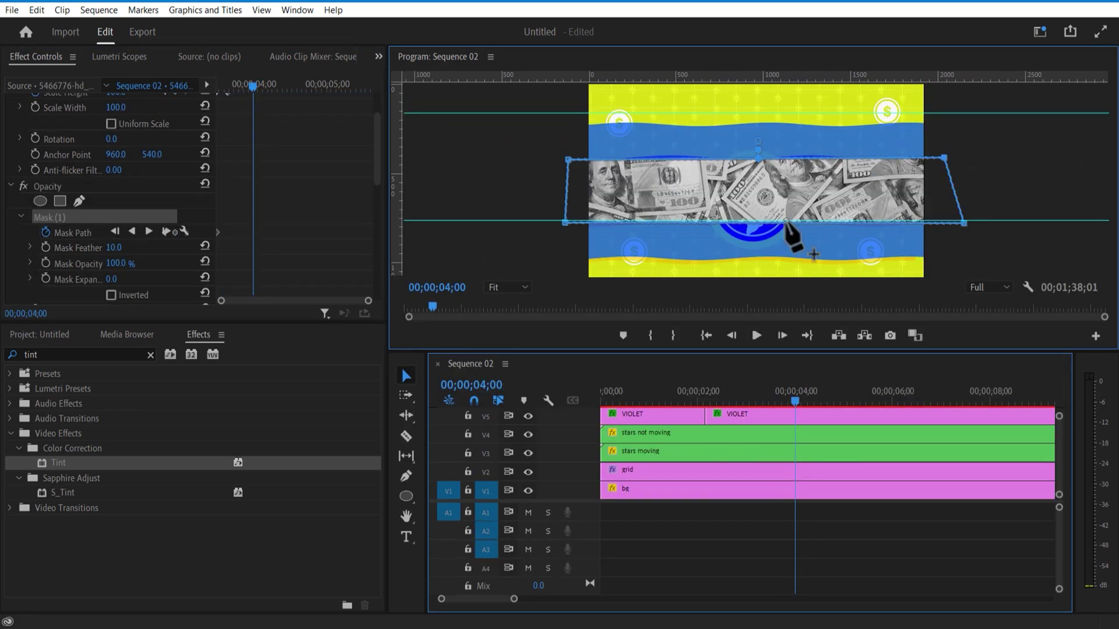
Keyframe the money video's mask path at 00;00;04;00, stretching the mask's upper and lower edges to fill the taller blue band.
left_click_drag(566, 223, 575, 292)
key("ctrl+z")
left_click(495, 287)
left_click_drag(929, 215, 932, 238)
left_click_drag(757, 214, 758, 239)
left_click_drag(597, 215, 597, 240)
left_click_drag(913, 159, 911, 136)
left_click_drag(599, 162, 601, 140)
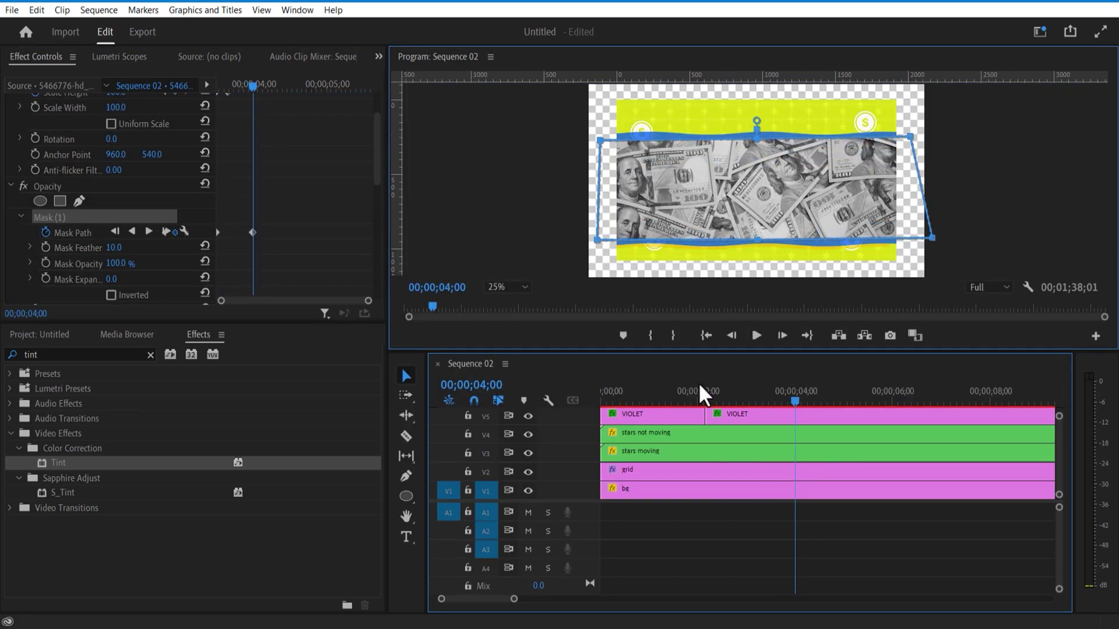
left_click_drag(253, 86, 219, 107)
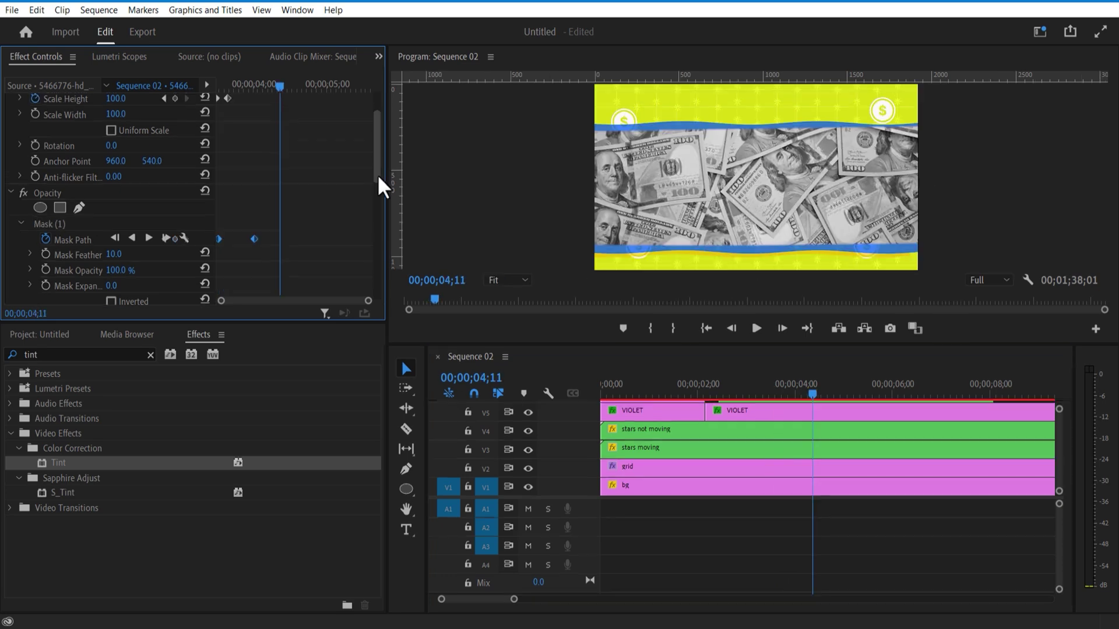
Apply the Brightness & Contrast effect to the money video and set its brightness to -99.
left_click_drag(377, 174, 376, 179)
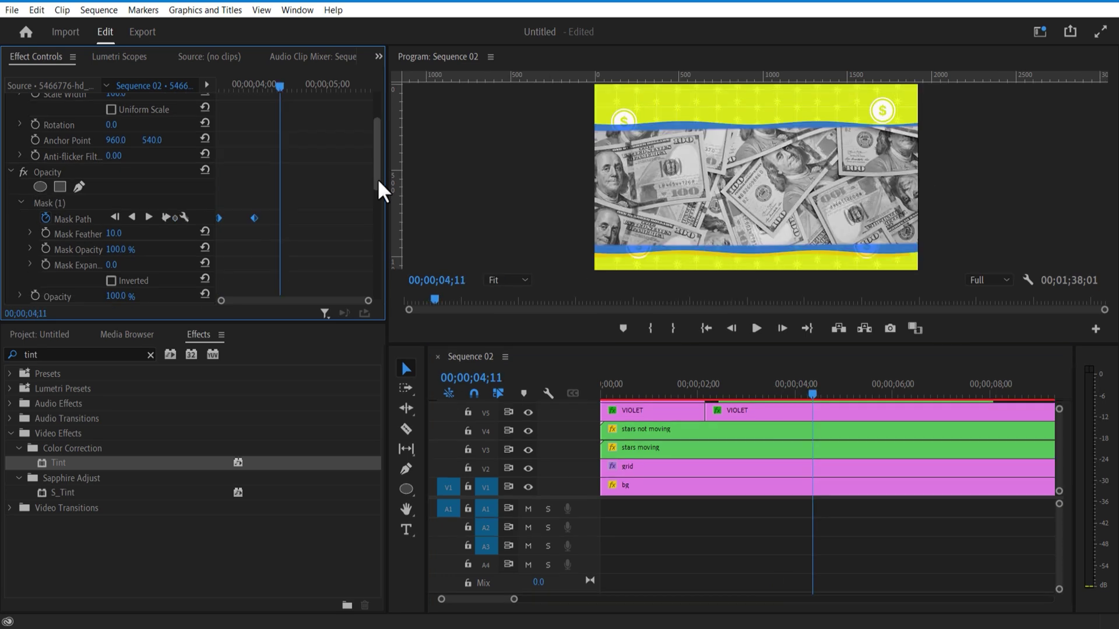
double_click(104, 355)
type("brig")
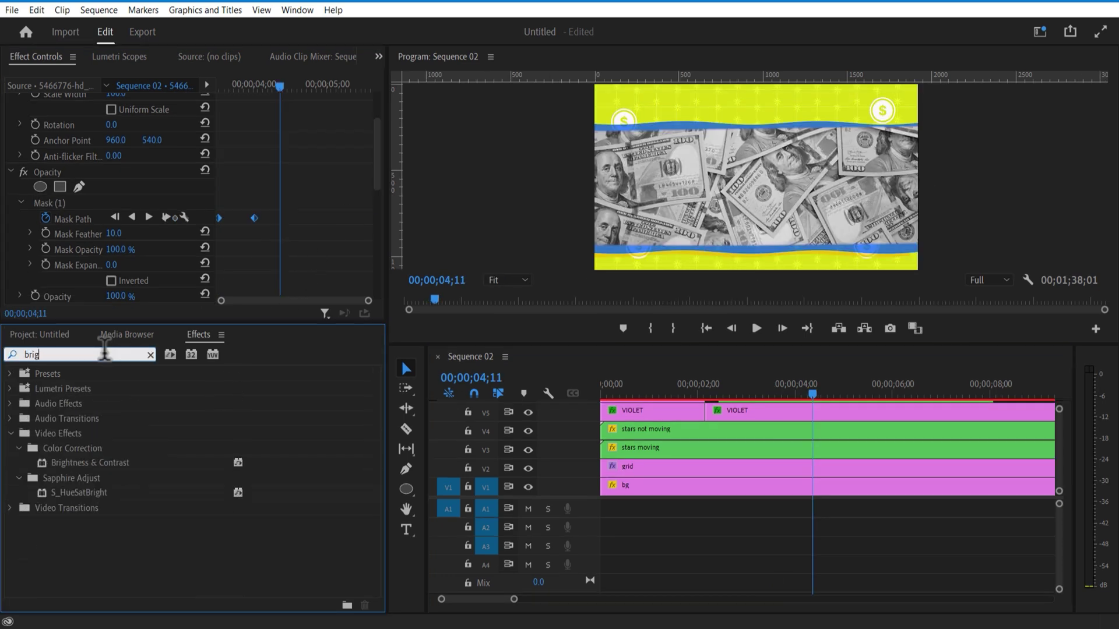
type("ht")
left_click_drag(87, 463, 110, 464)
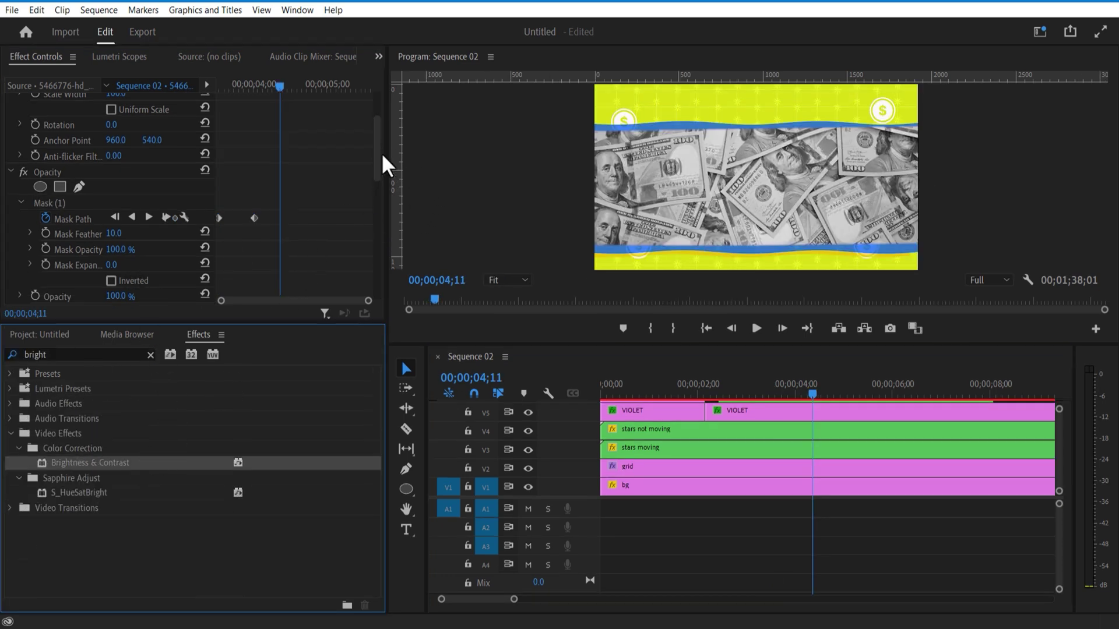
left_click_drag(382, 155, 356, 285)
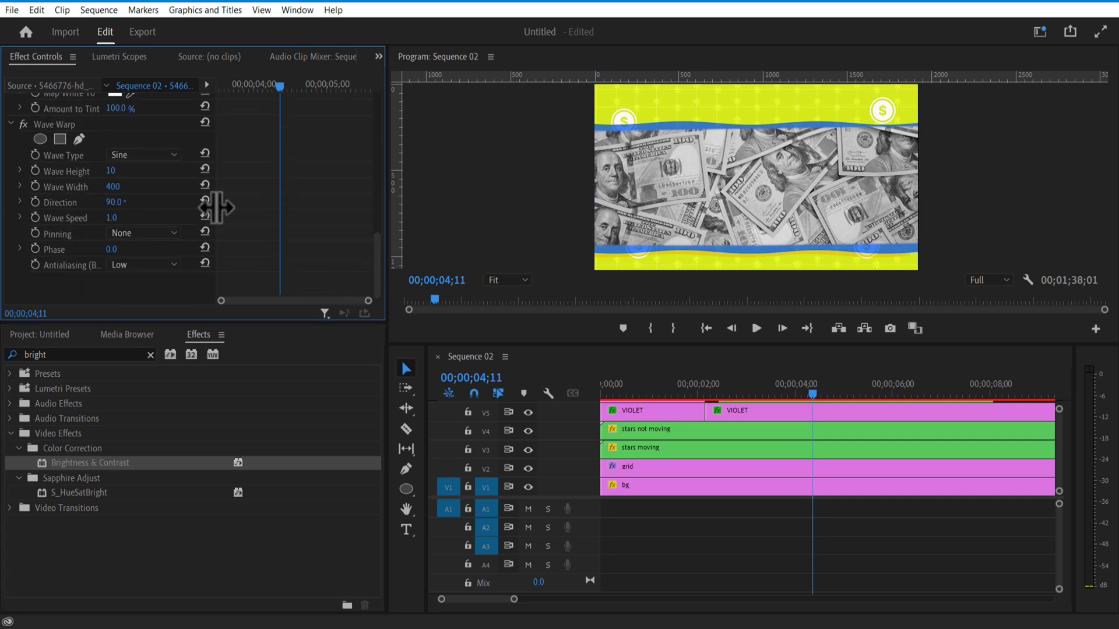
scroll(215, 207, "up", 5)
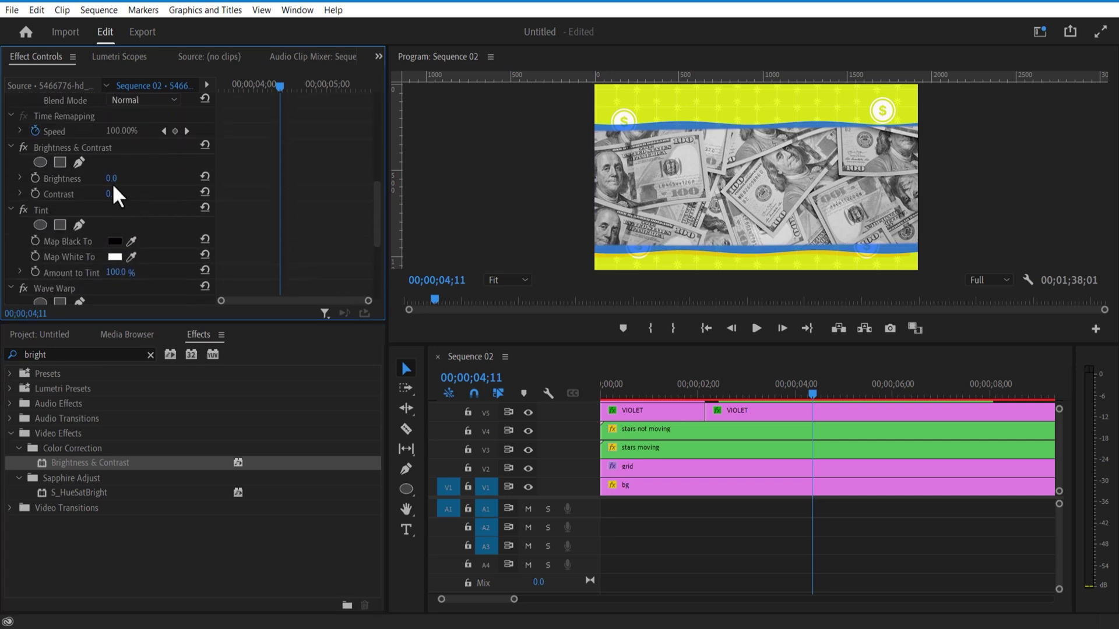
left_click_drag(115, 178, 99, 178)
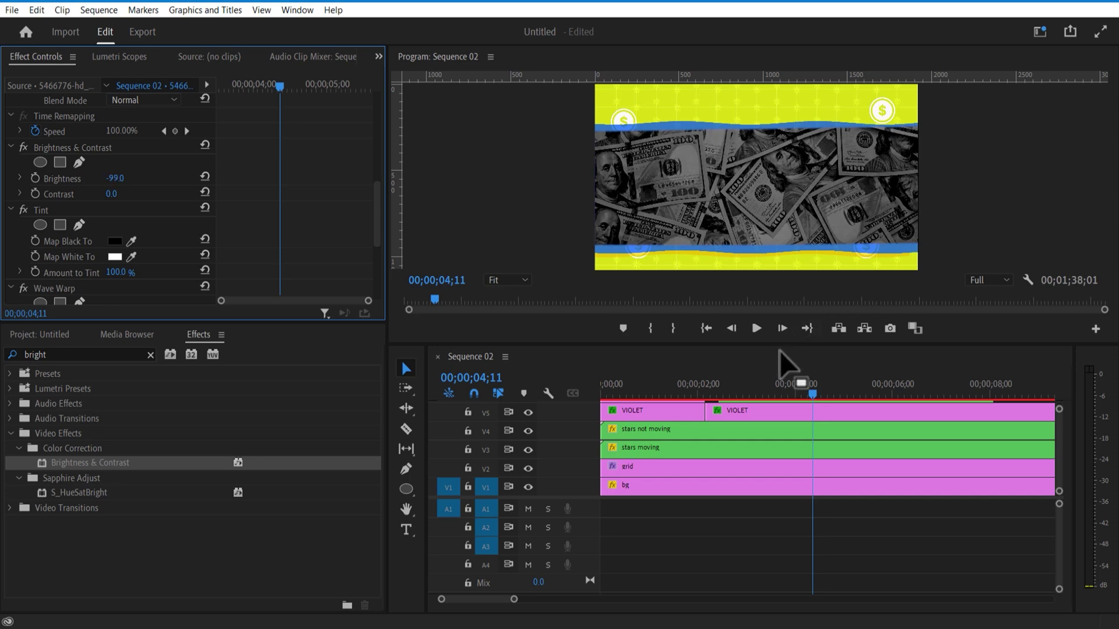
Draw a wide rectangle over the darkened money band at 00;00;04;05 and move it to the frame's centre.
left_click_drag(779, 343, 782, 424)
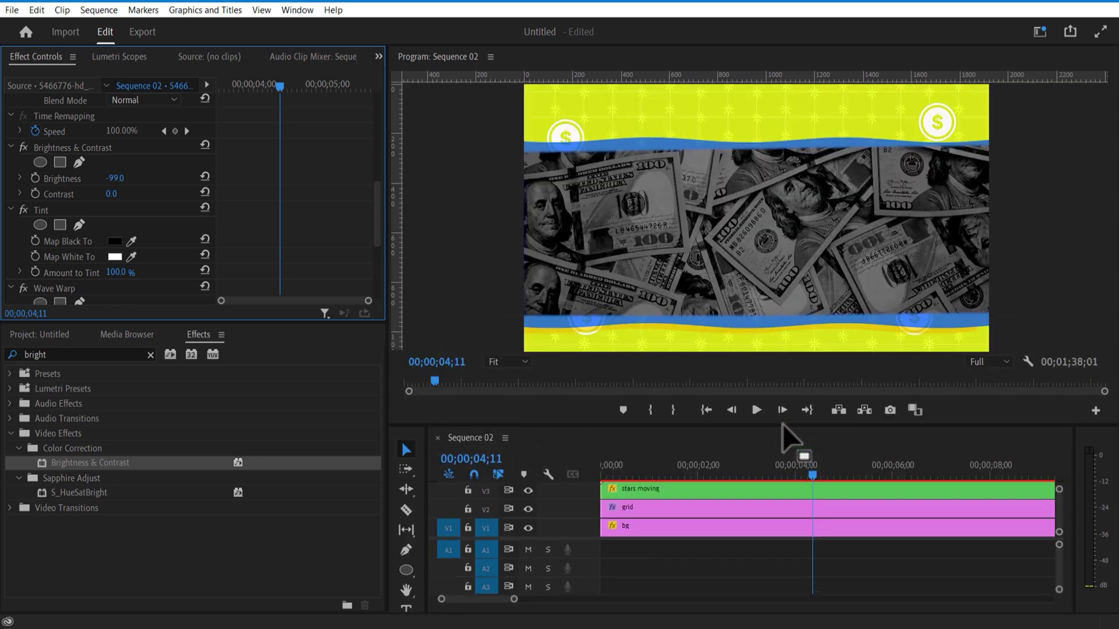
left_click_drag(782, 425, 812, 233)
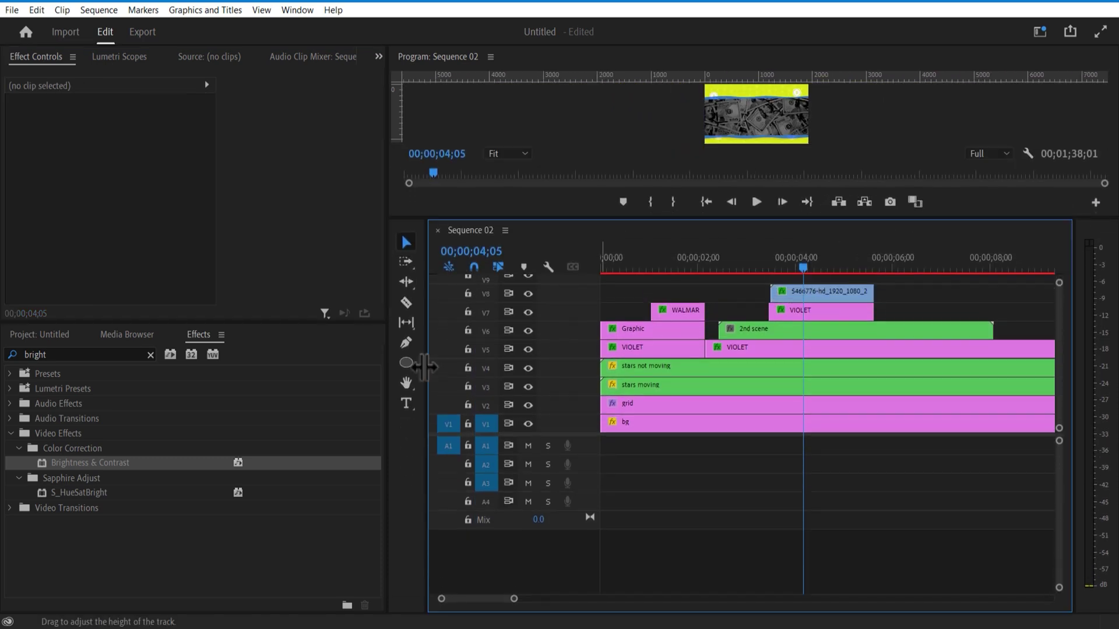
left_click(406, 362)
left_click_drag(413, 366, 469, 357)
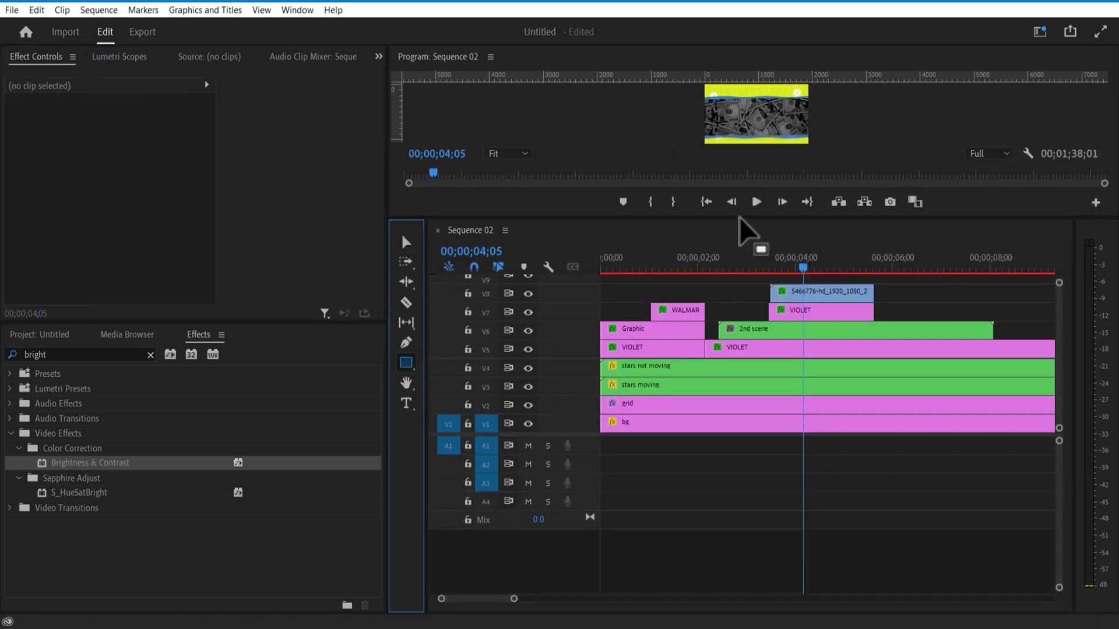
left_click_drag(743, 217, 738, 406)
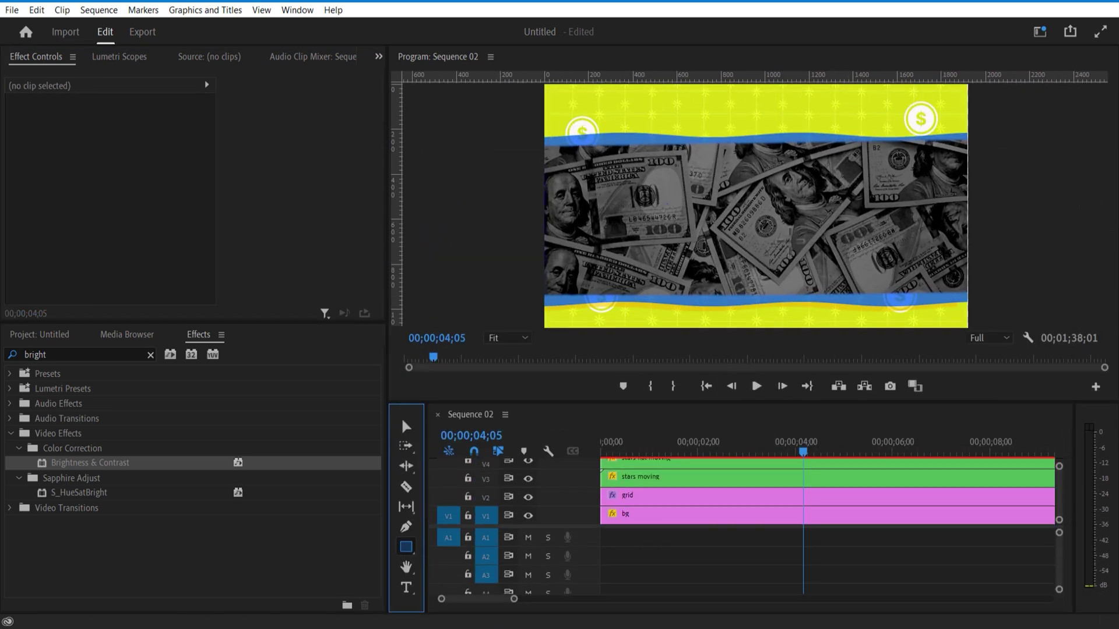
left_click_drag(666, 203, 934, 287)
key("v")
left_click_drag(796, 235, 728, 229)
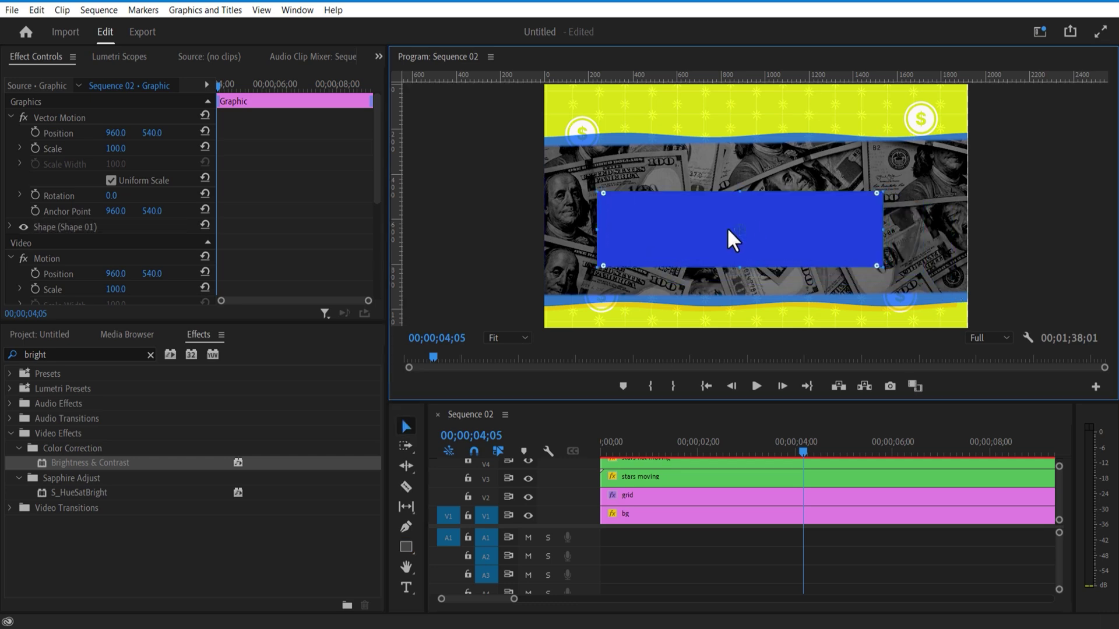
Change the rectangle's fill colour to yellow EAF307.
left_click(10, 227)
scroll(379, 135, "down", 3)
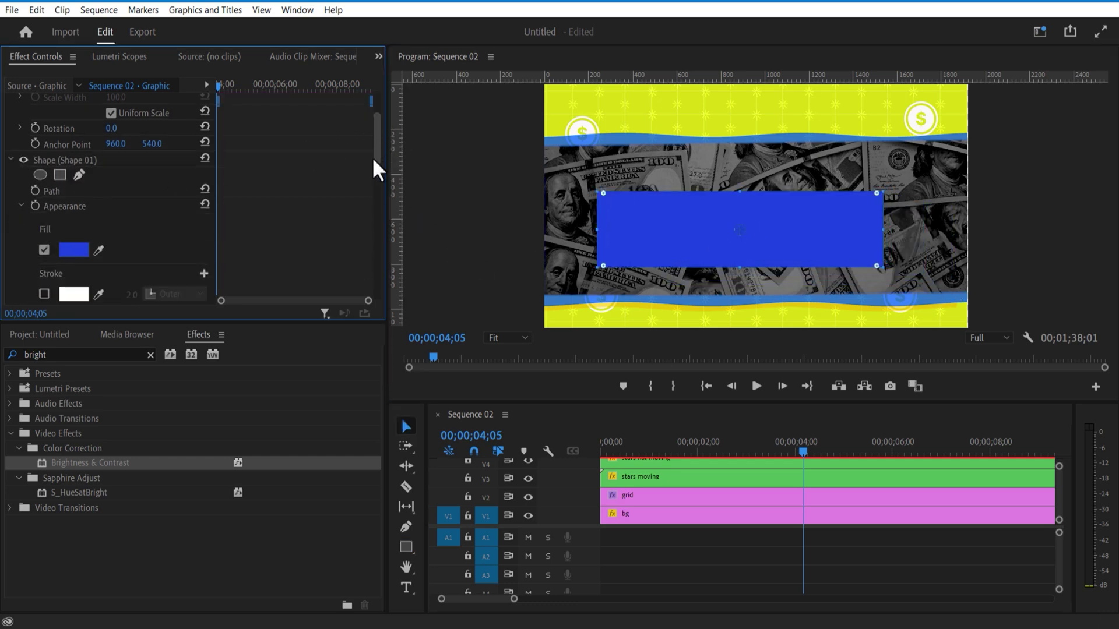
left_click(82, 217)
left_click(701, 417)
left_click(714, 114)
left_click(559, 401)
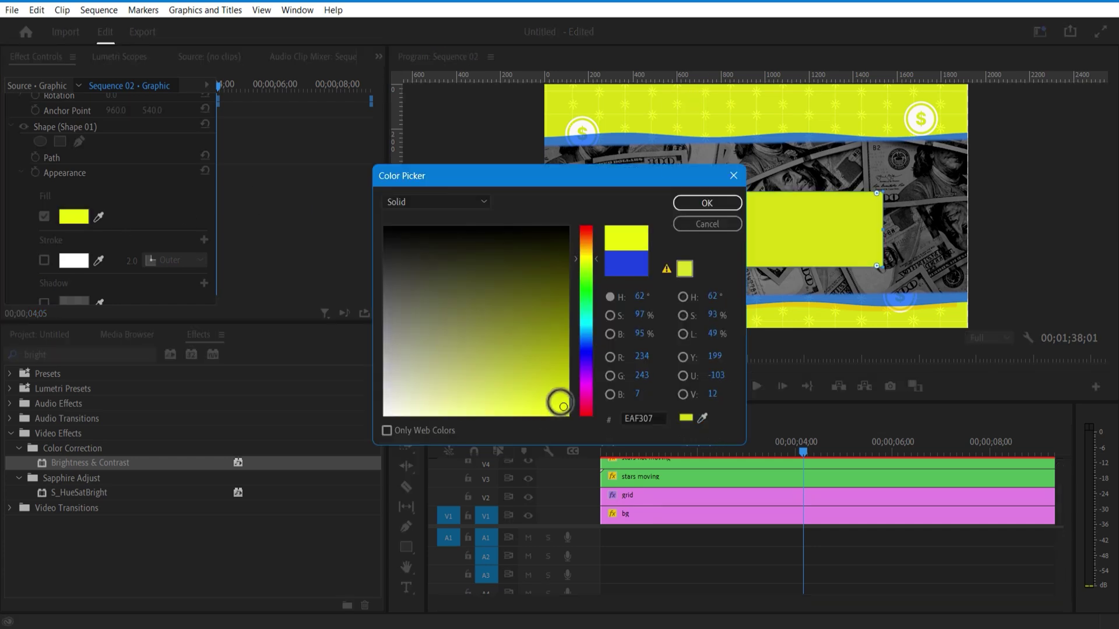
left_click(707, 203)
Trim the yellow rectangle and $600 BILLION text clips to end with the money video at about 00;00;05;19.
left_click_drag(788, 402, 791, 184)
left_click_drag(819, 256, 788, 251)
left_click_drag(803, 234, 873, 252)
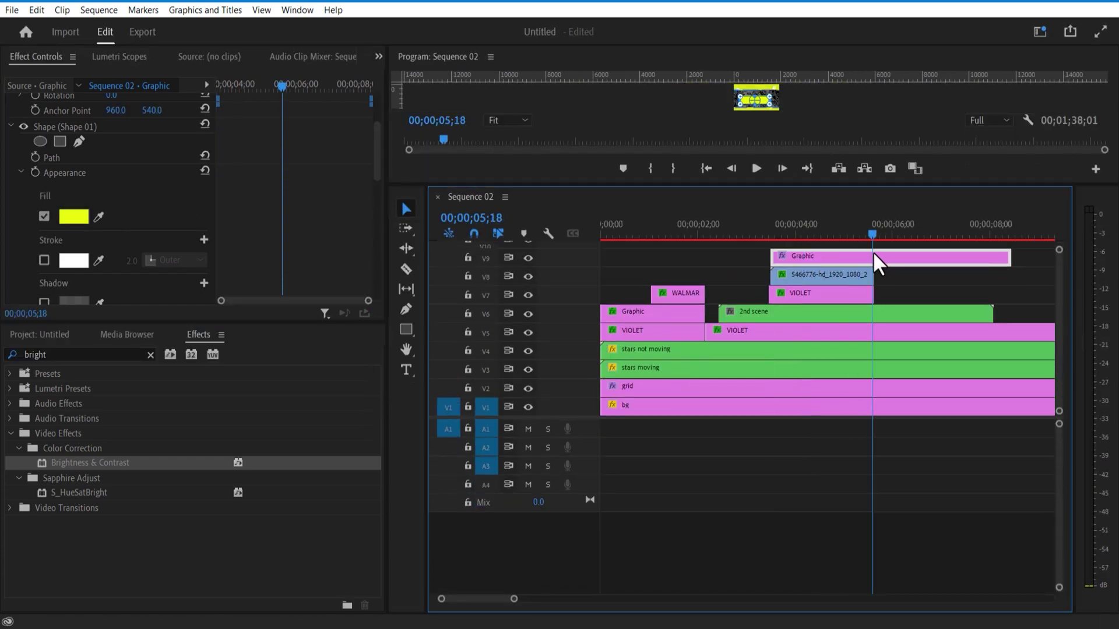
key("c")
left_click(873, 253)
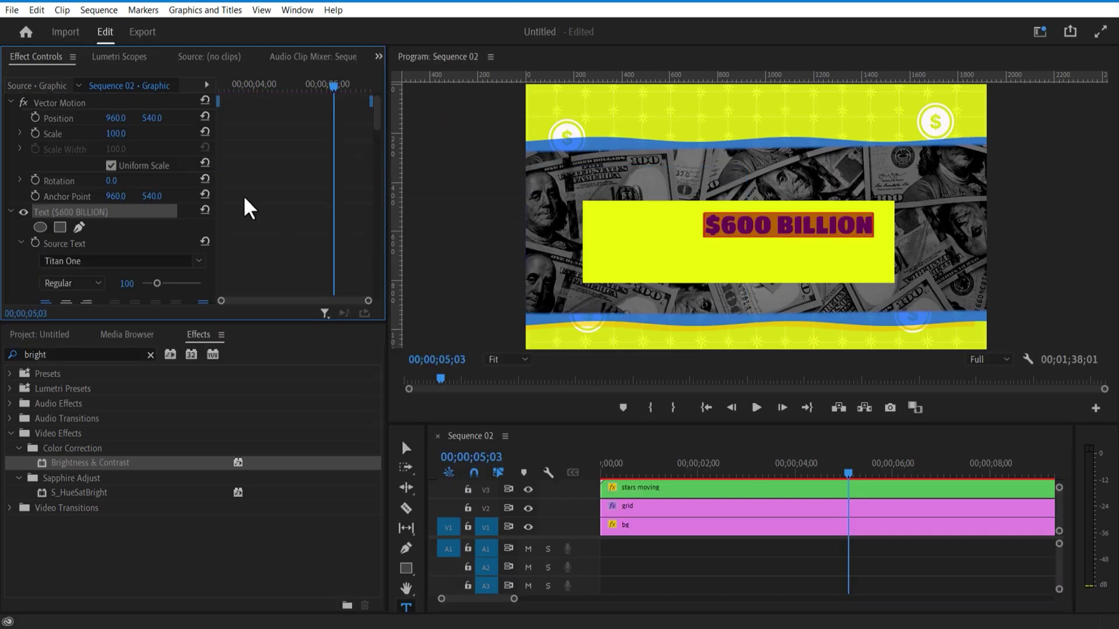
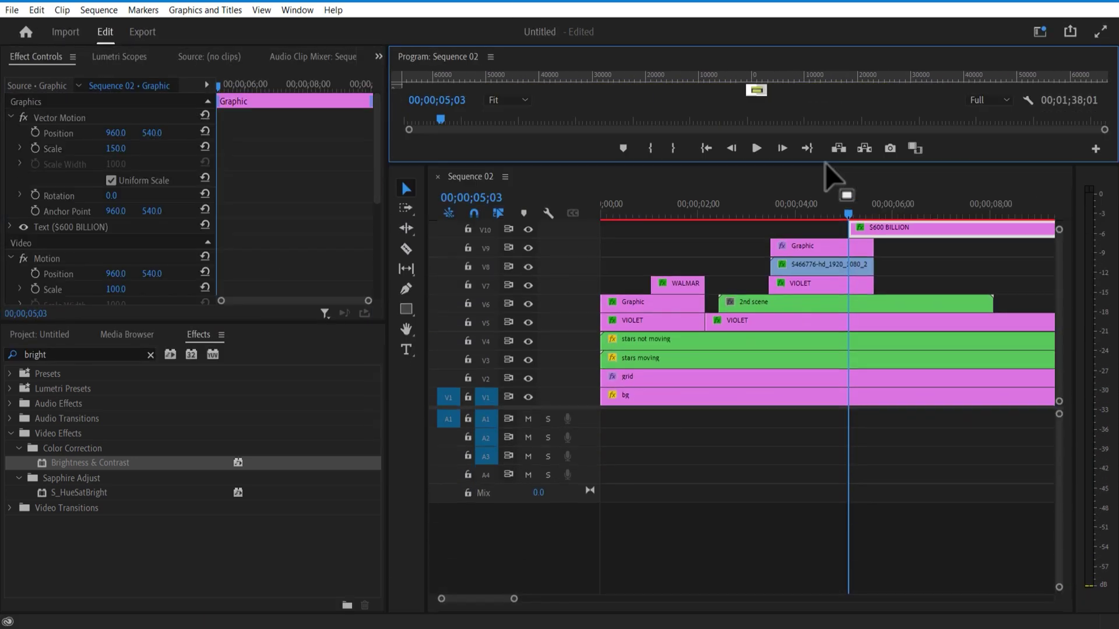
left_click(933, 233)
key("Delete")
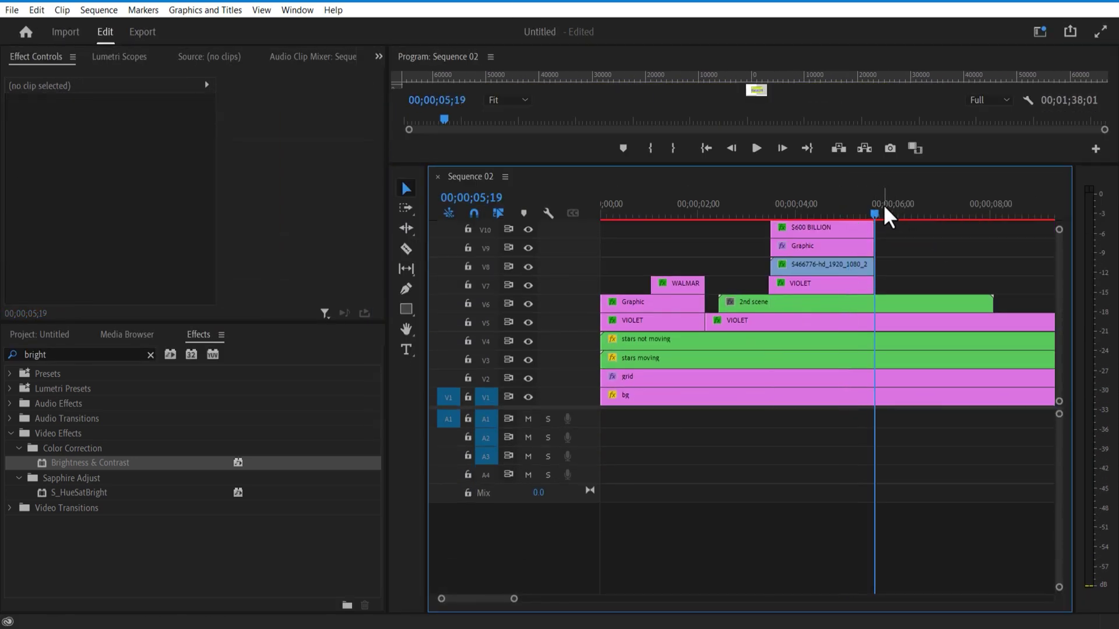
Nest the $600 BILLION text and yellow rectangle clips as a sequence named 600 BILLION.
left_click_drag(874, 212, 833, 213)
left_click_drag(906, 252, 798, 233)
right_click(798, 233)
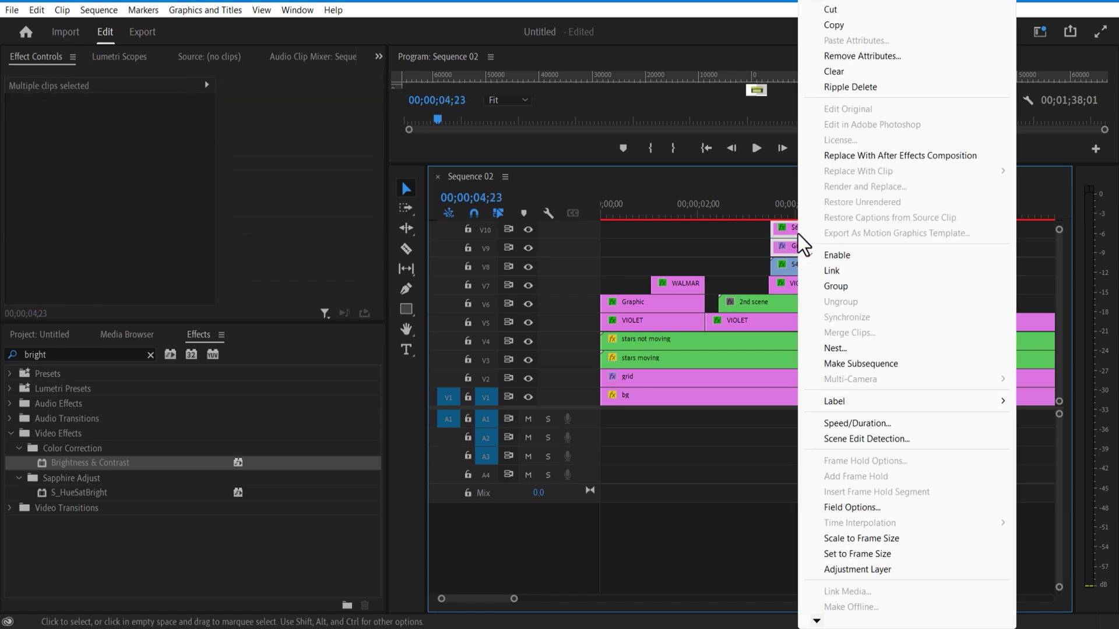
left_click(843, 344)
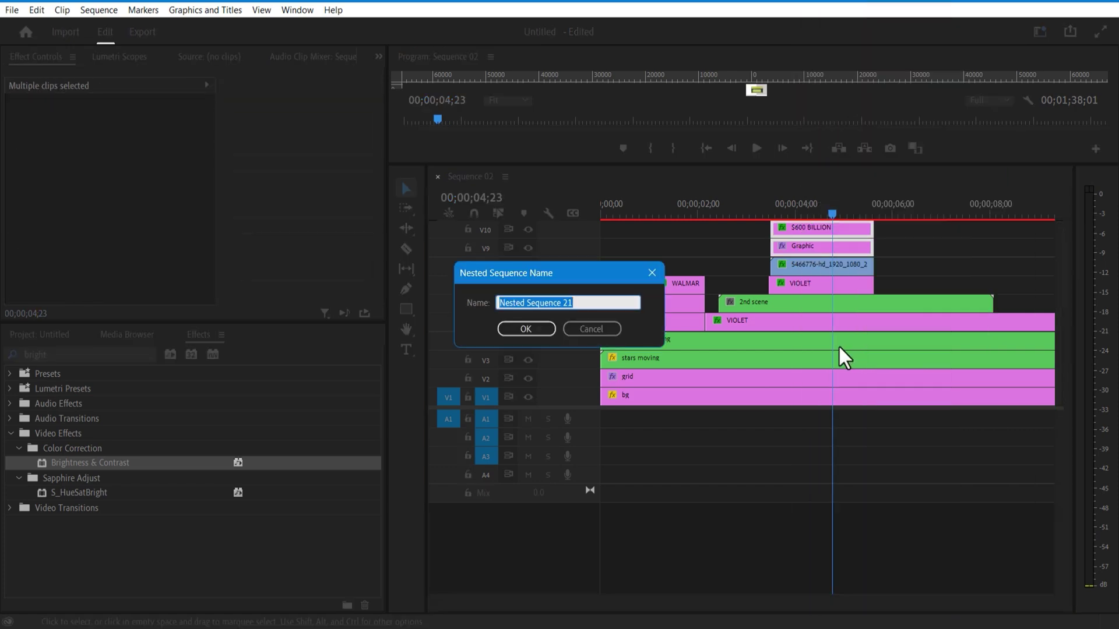
type("600 BILLION")
key("Return")
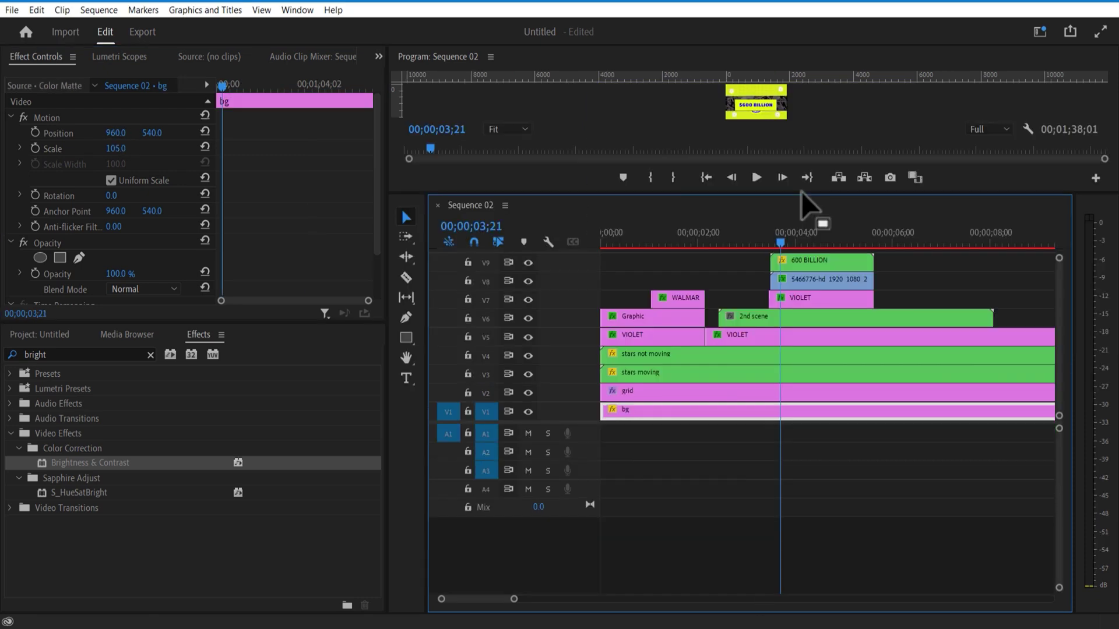
Start the 600 BILLION nest at 00;00;03;21 and keyframe its position there at 1000, 1251, below the frame.
left_click_drag(796, 262, 792, 274)
left_click_drag(152, 133, 154, 133)
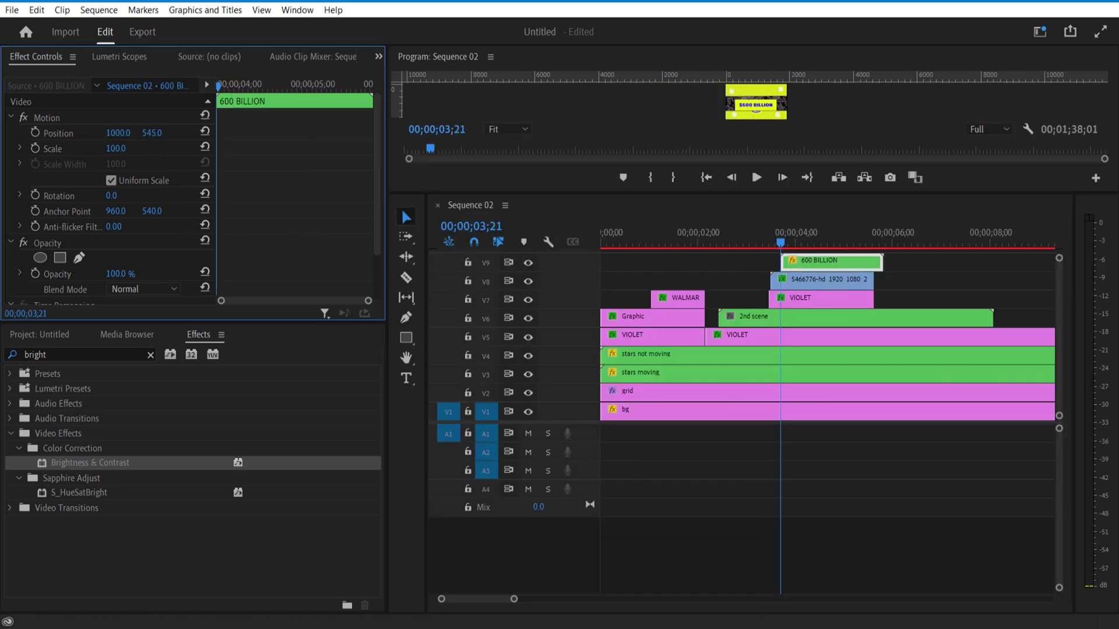
left_click_drag(154, 133, 781, 201)
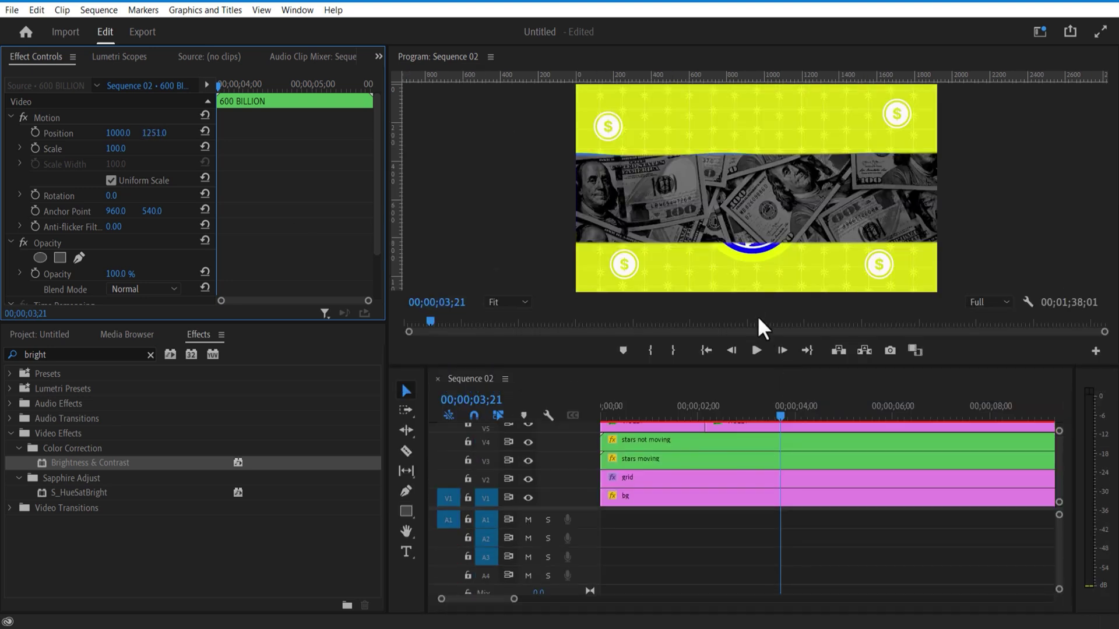
left_click(34, 134)
Keyframe the 600 BILLION nest's position at 00;00;03;29, with the vertical value at 500.
left_click_drag(221, 82, 236, 88)
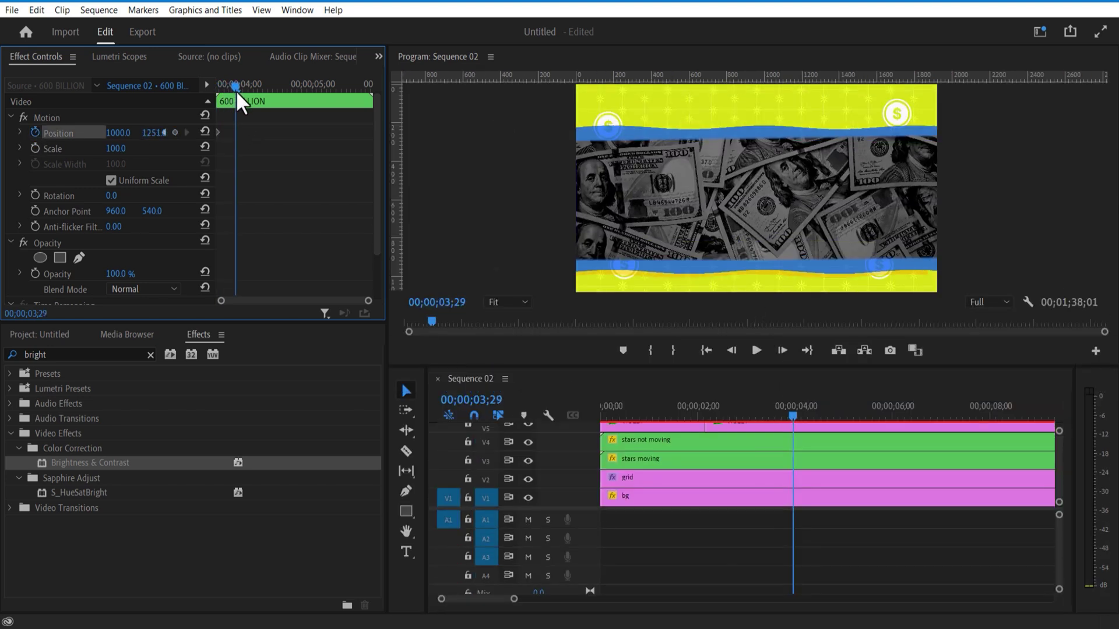
left_click_drag(153, 133, 9, 133)
left_click_drag(109, 133, 94, 133)
Keyframe the 600 BILLION nest's opacity to fade in from 00;00;03;21 to 100% at 00;00;03;29.
left_click_drag(235, 86, 120, 180)
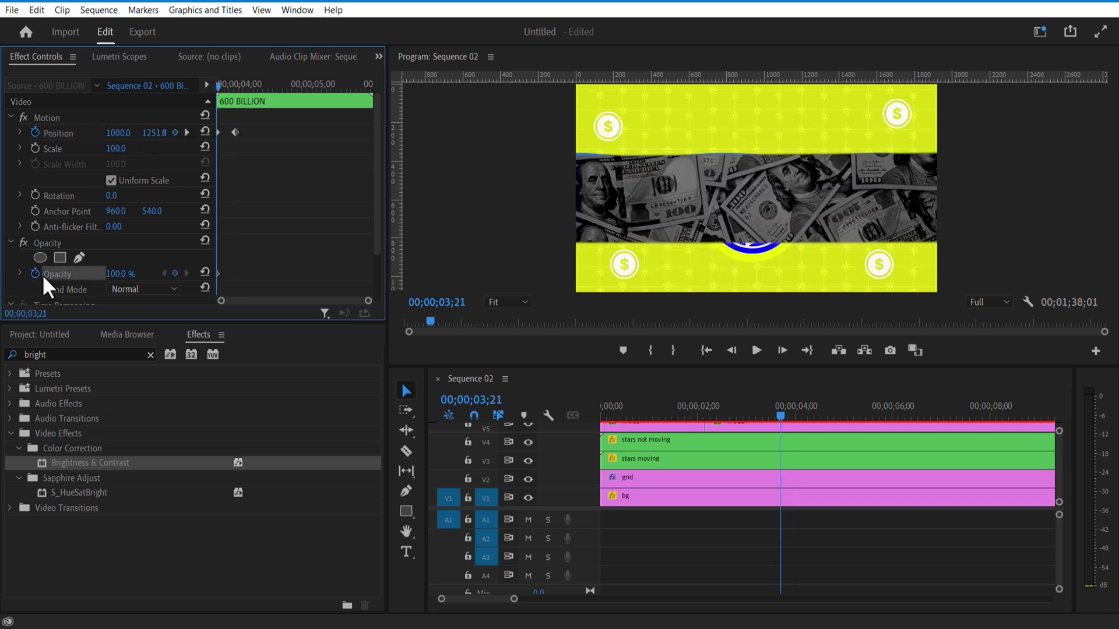
left_click_drag(118, 273, 107, 273)
left_click_drag(228, 94, 237, 97)
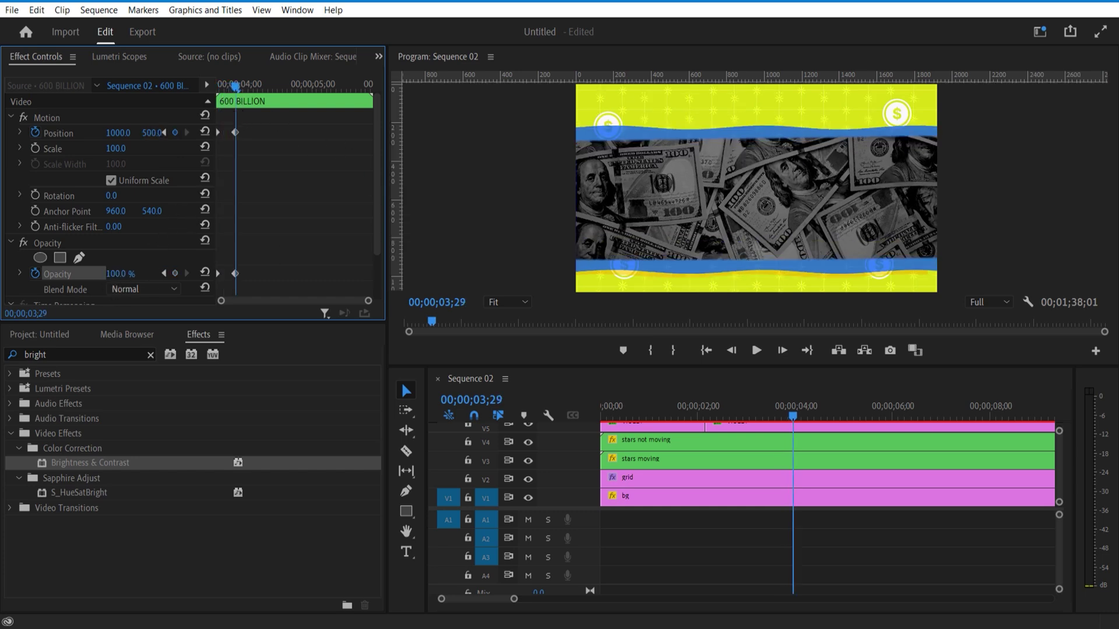
left_click_drag(236, 87, 227, 96)
left_click_drag(228, 96, 237, 96)
Add the text "a year" under the yellow box's right corner and start its clip at 00;00;04;00.
left_click_drag(833, 366, 833, 213)
left_click_drag(833, 213, 831, 413)
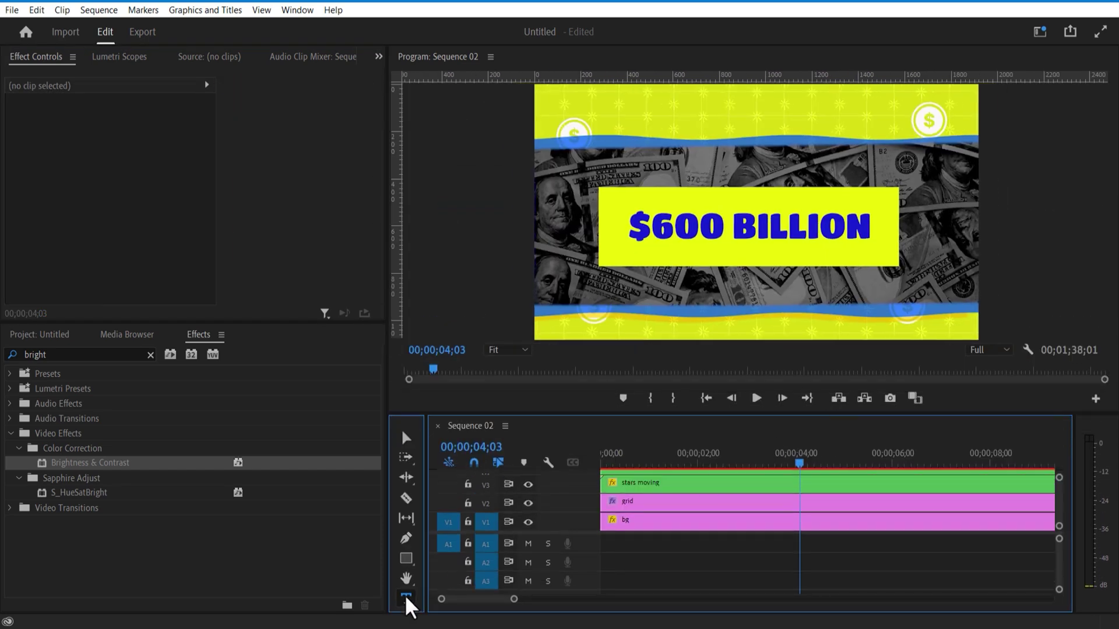
left_click(886, 286)
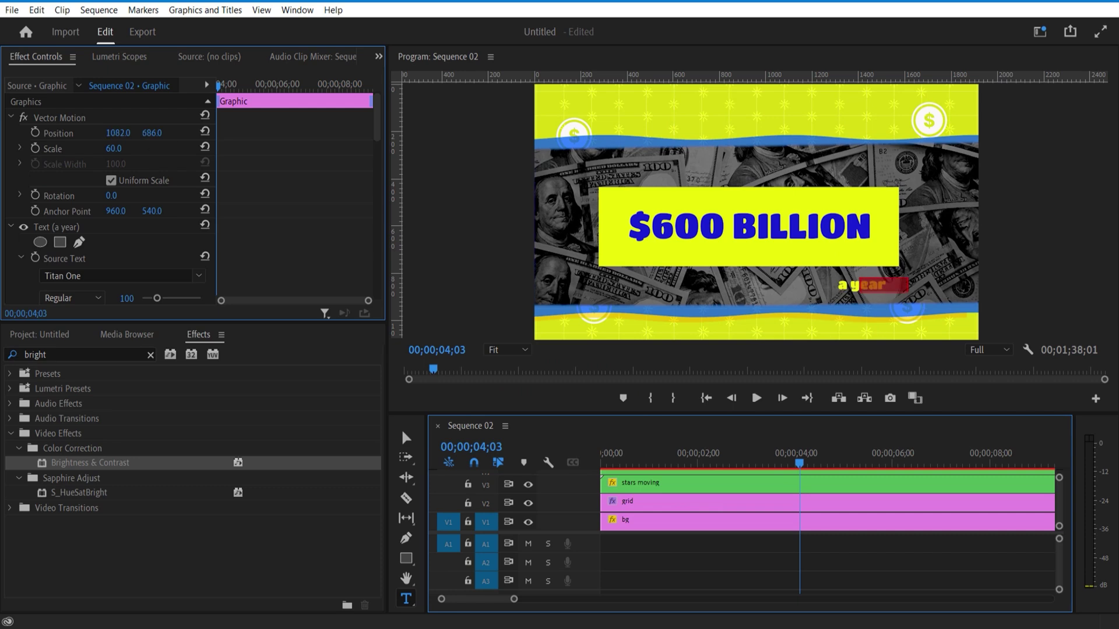
left_click_drag(820, 414, 819, 173)
left_click_drag(800, 224, 796, 225)
left_click_drag(812, 235, 808, 212)
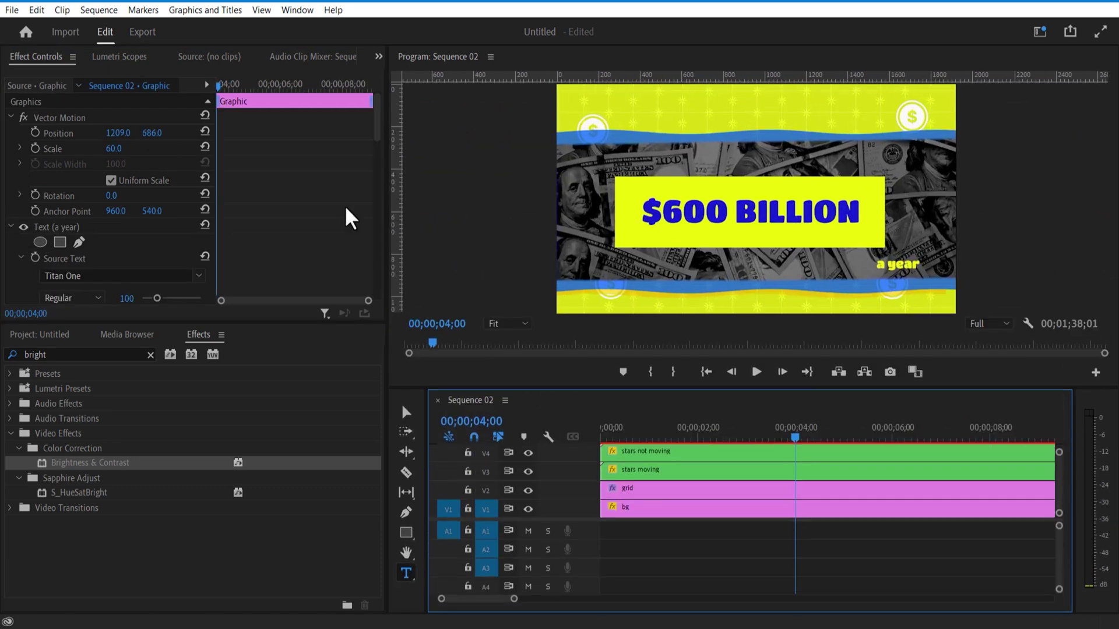
Keyframe the "a year" text's opacity from 0% at 00;00;04;00 to 100% at 00;00;04;06.
scroll(344, 218, "down", 10)
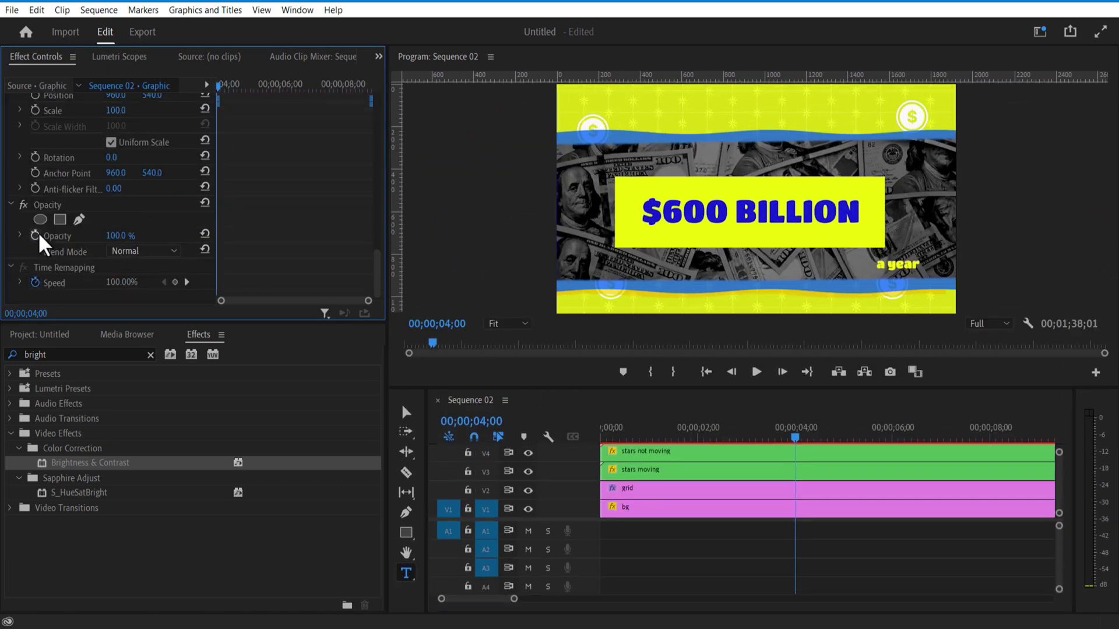
left_click_drag(130, 237, 71, 238)
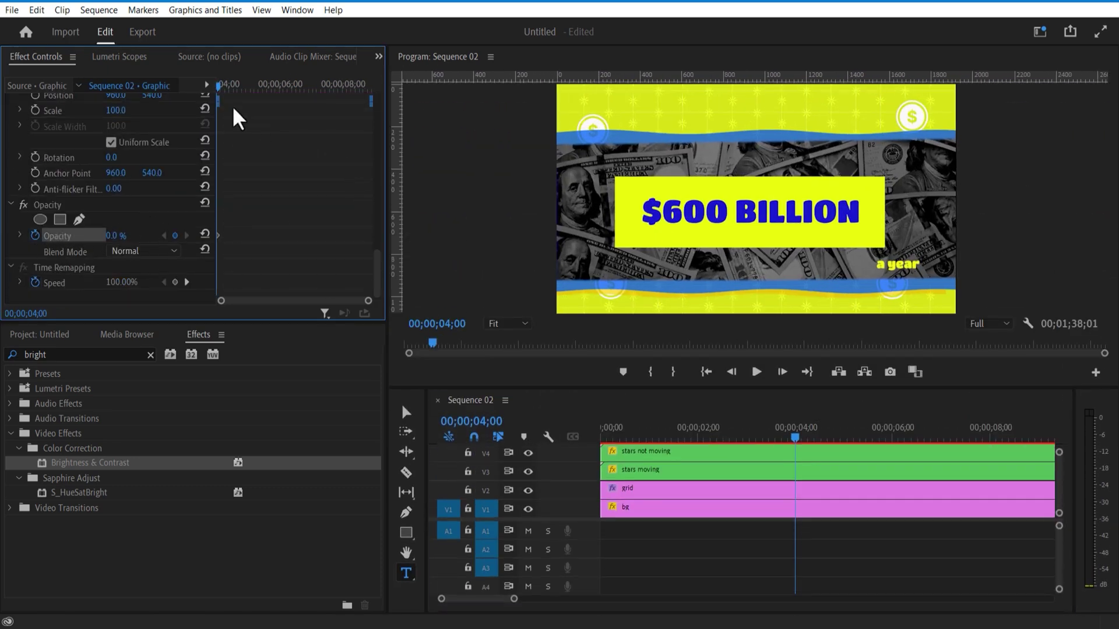
left_click_drag(219, 87, 222, 88)
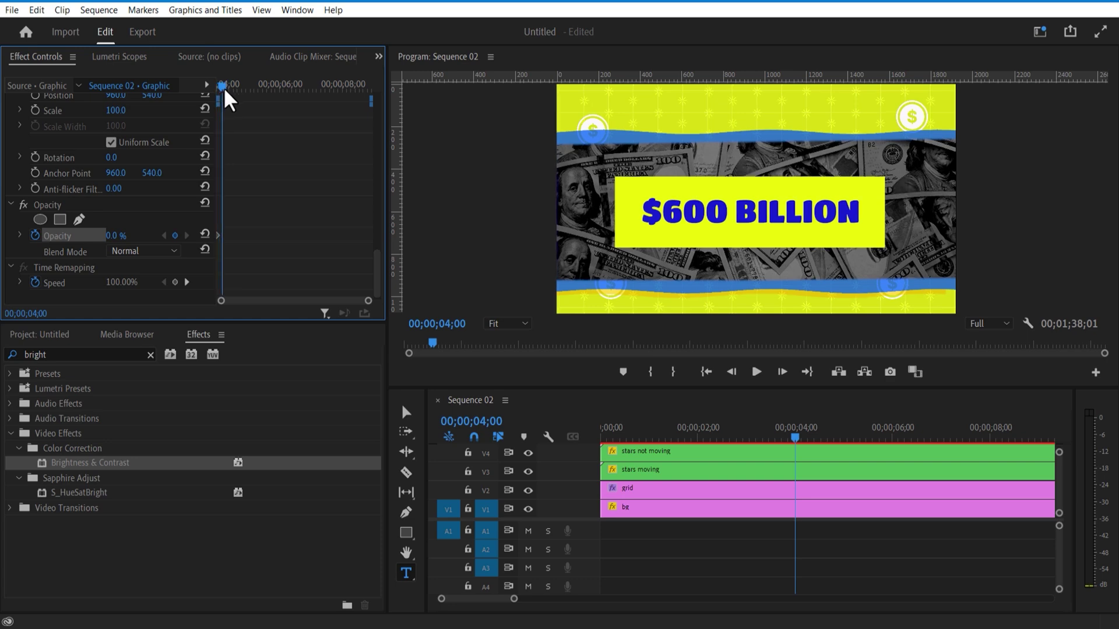
left_click_drag(118, 237, 176, 236)
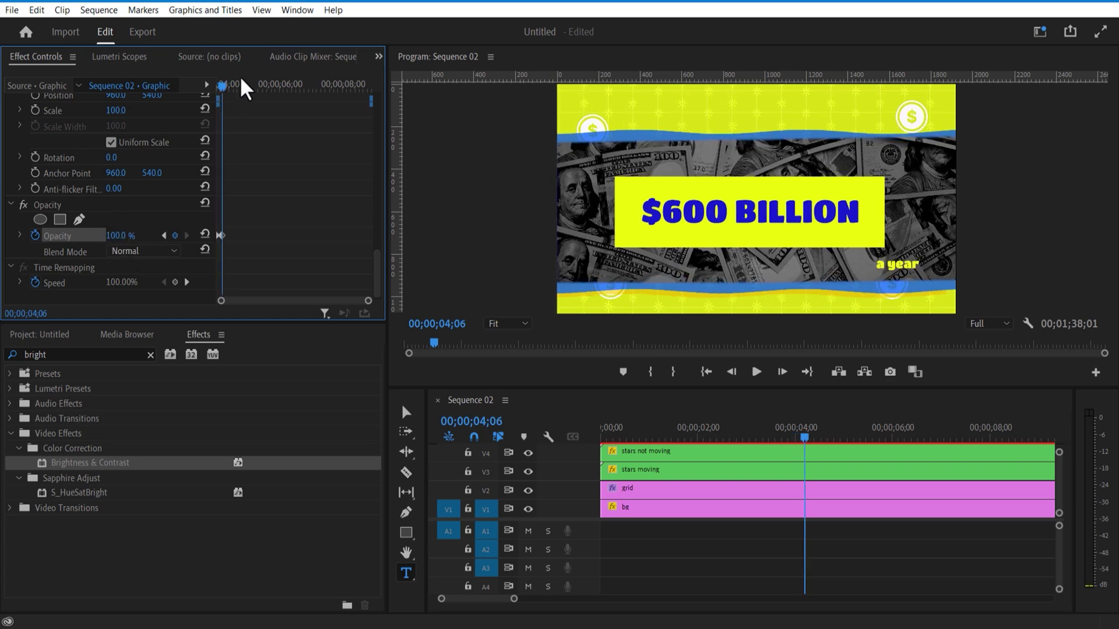
left_click_drag(223, 86, 228, 99)
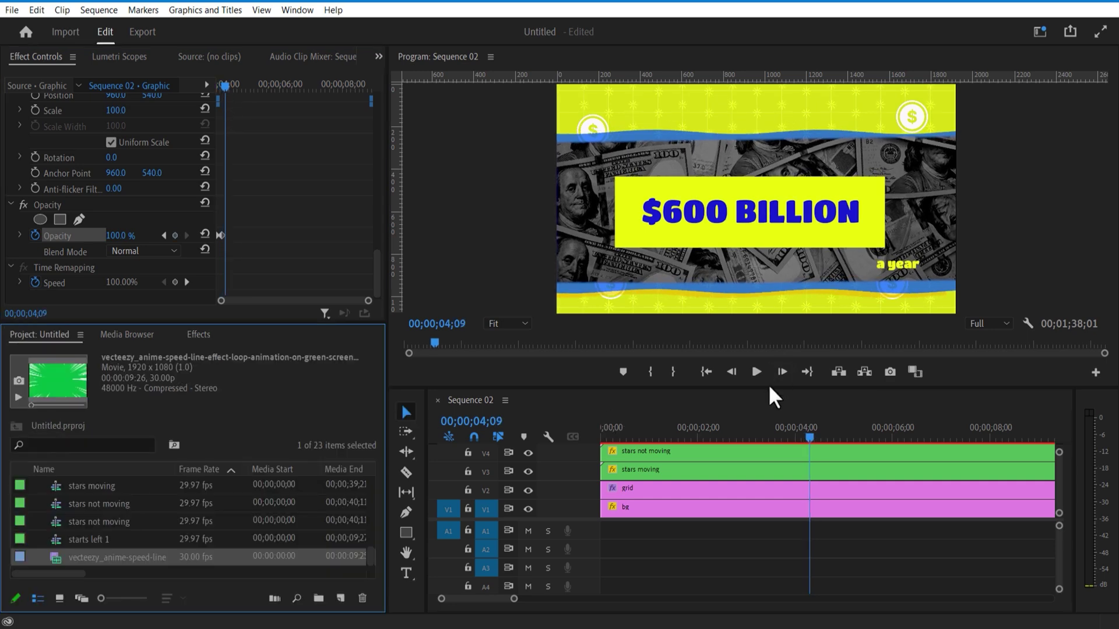
Cut the "a year" clip at 00;00;05;24 and delete the excess beyond the 600 BILLION nest.
left_click_drag(775, 388, 799, 117)
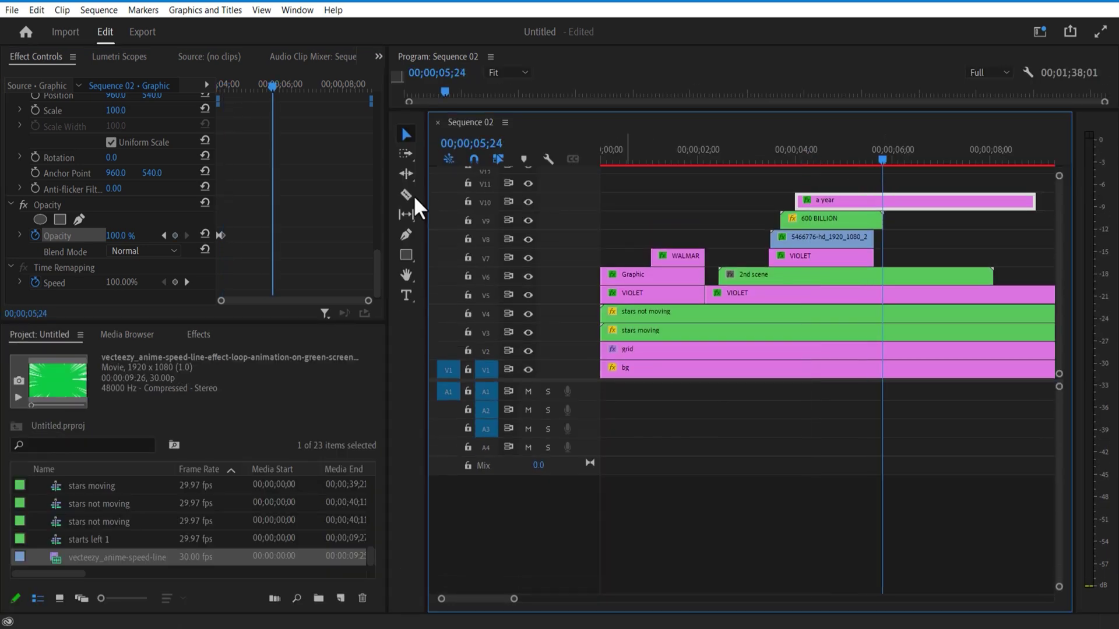
left_click(953, 221)
left_click(949, 208)
key("Delete")
Place the green-screen anime speed-line clip on track V11, aligned with the start of the "a year" clip.
left_click_drag(116, 558, 801, 184)
left_click(830, 153)
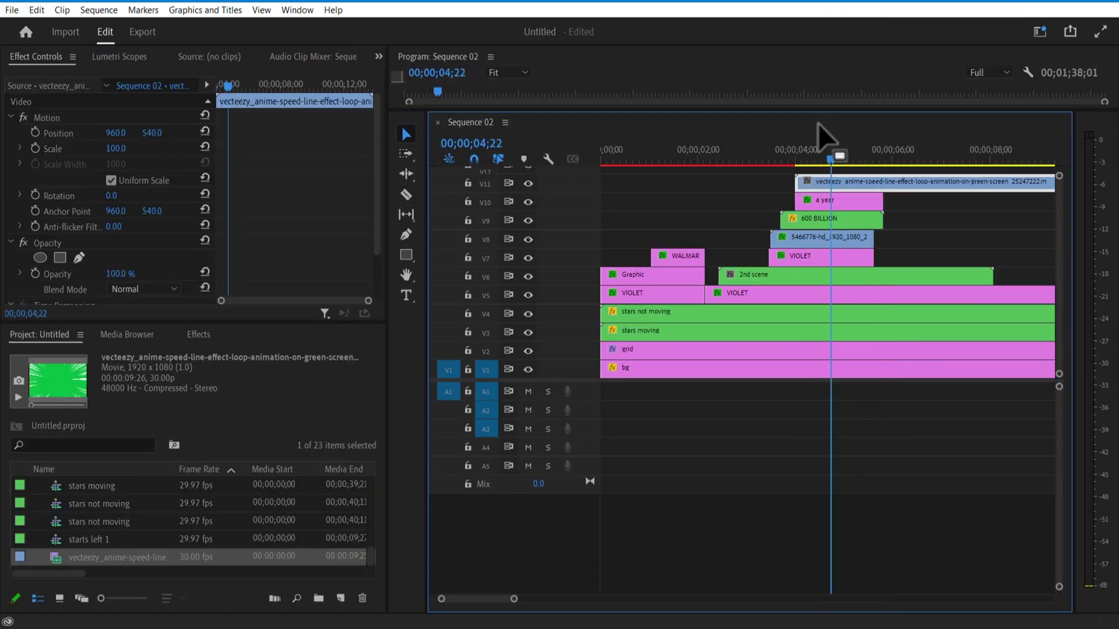
left_click_drag(823, 110, 858, 443)
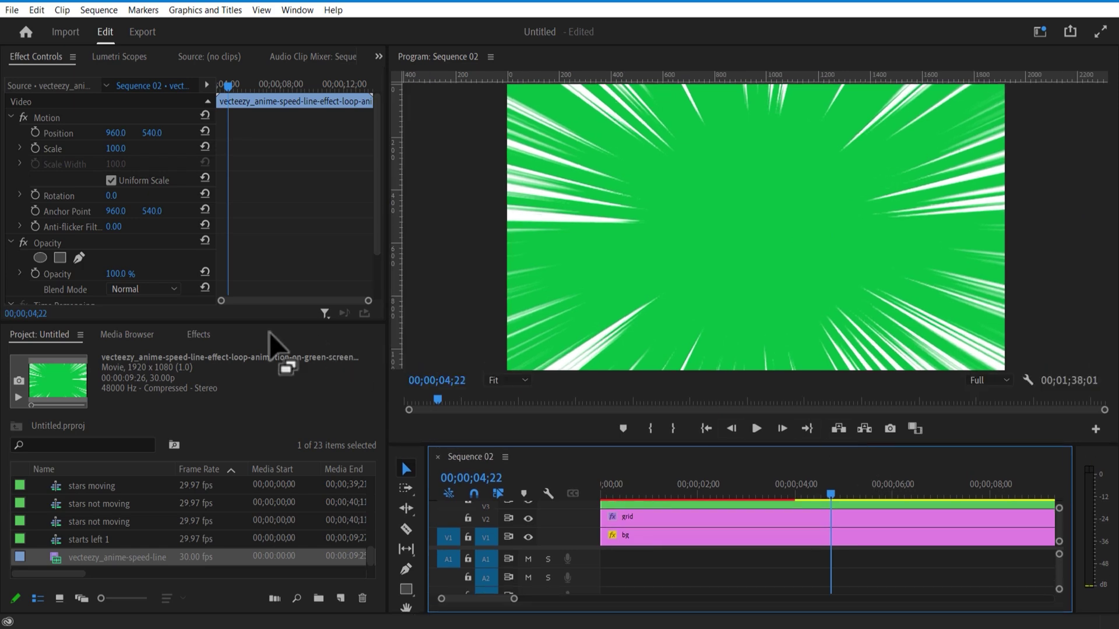
Find the Ultra Key effect and apply it to the speed-line clip.
left_click(198, 335)
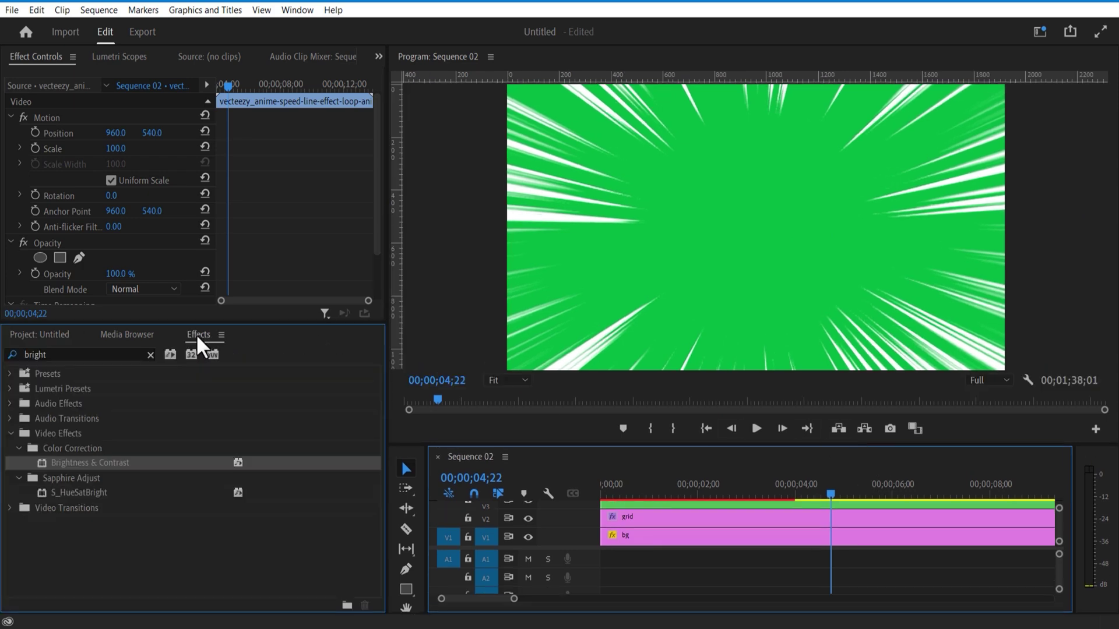
left_click(108, 354)
key("BackSpace")
key("BackSpace")
key("BackSpace")
key("BackSpace")
key("BackSpace")
key("BackSpace")
type("ultr")
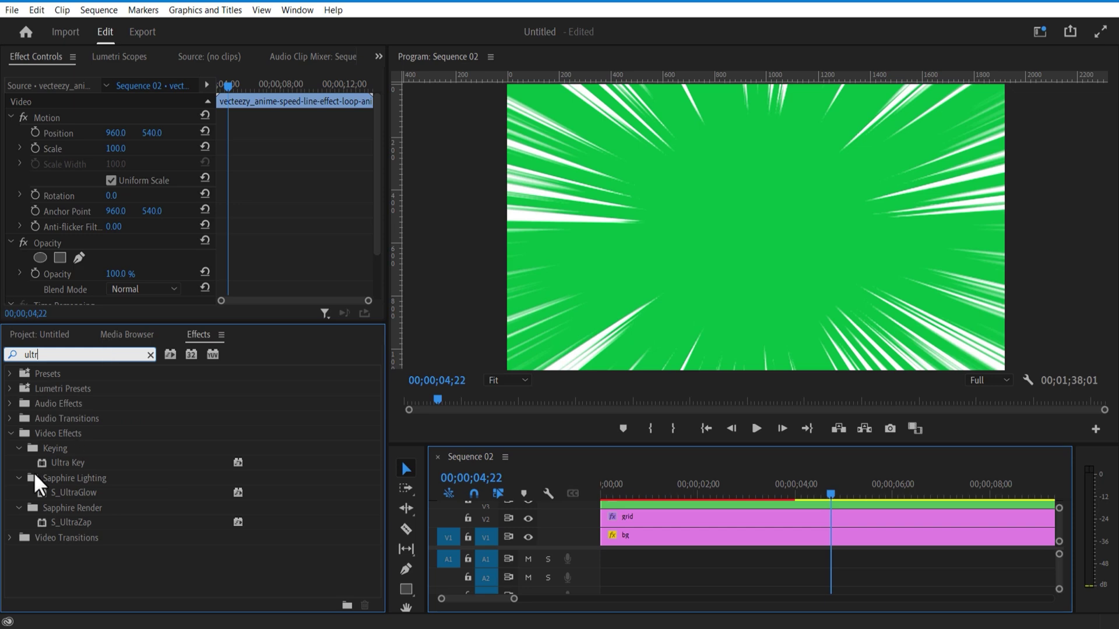
left_click_drag(69, 464, 103, 290)
Set Ultra Key's key color by sampling the green background of the speed-line footage.
left_click_drag(376, 179, 370, 245)
scroll(370, 245, "down", 3)
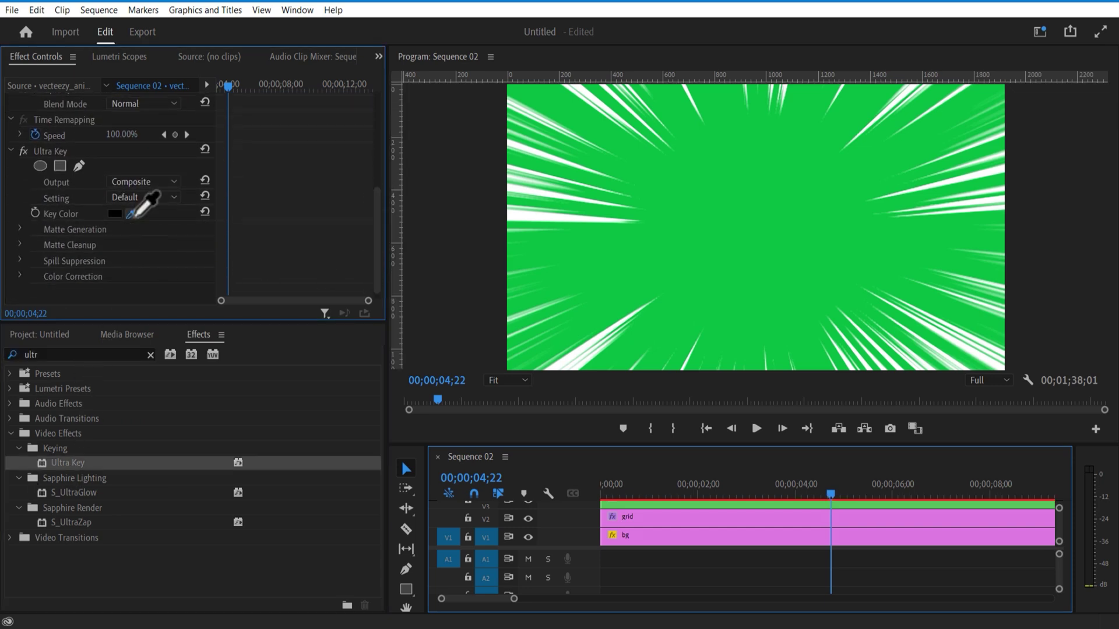
left_click_drag(131, 215, 680, 247)
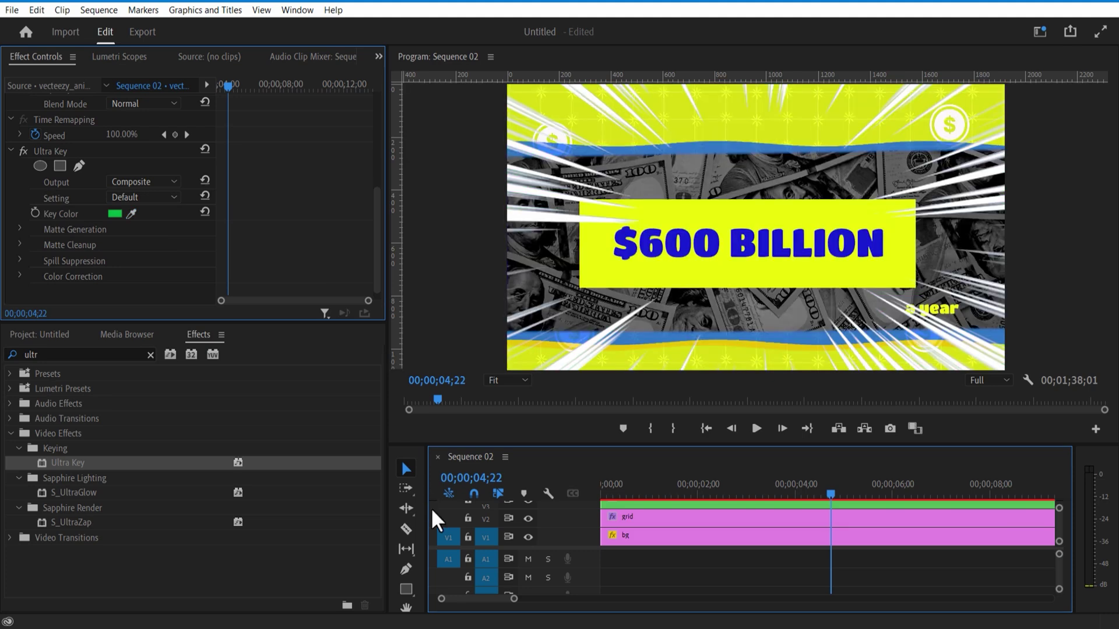
Move the VIOLET band clip up to V8 and place the speed-line clip beneath it on V7, ending at 00;00;05;24.
left_click_drag(779, 442, 806, 109)
left_click_drag(813, 188, 933, 244)
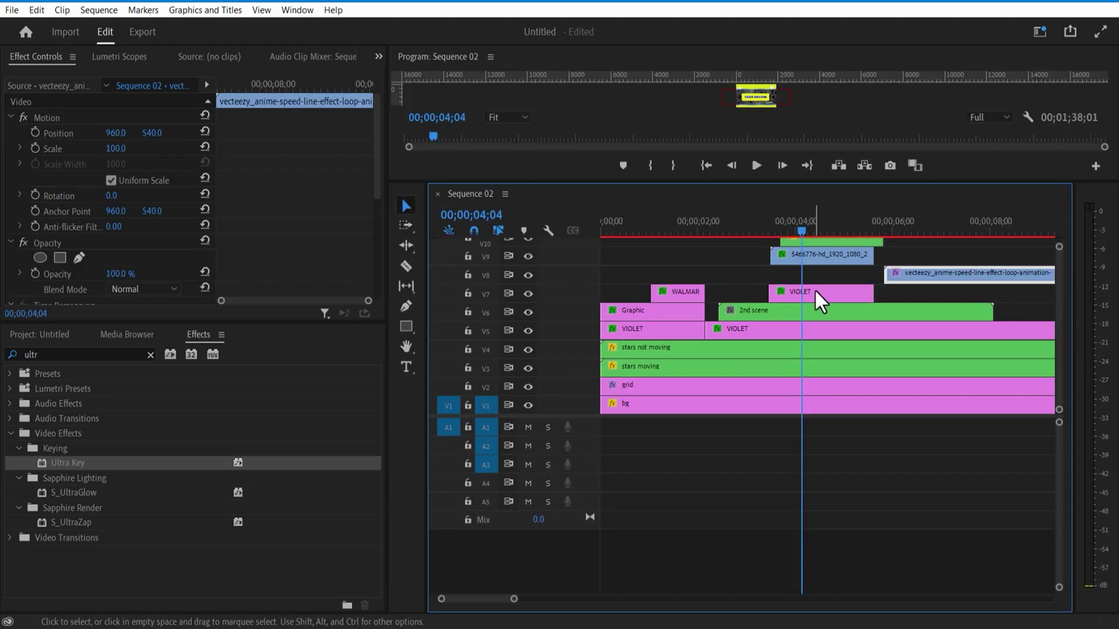
left_click_drag(815, 289, 816, 271)
left_click(833, 299)
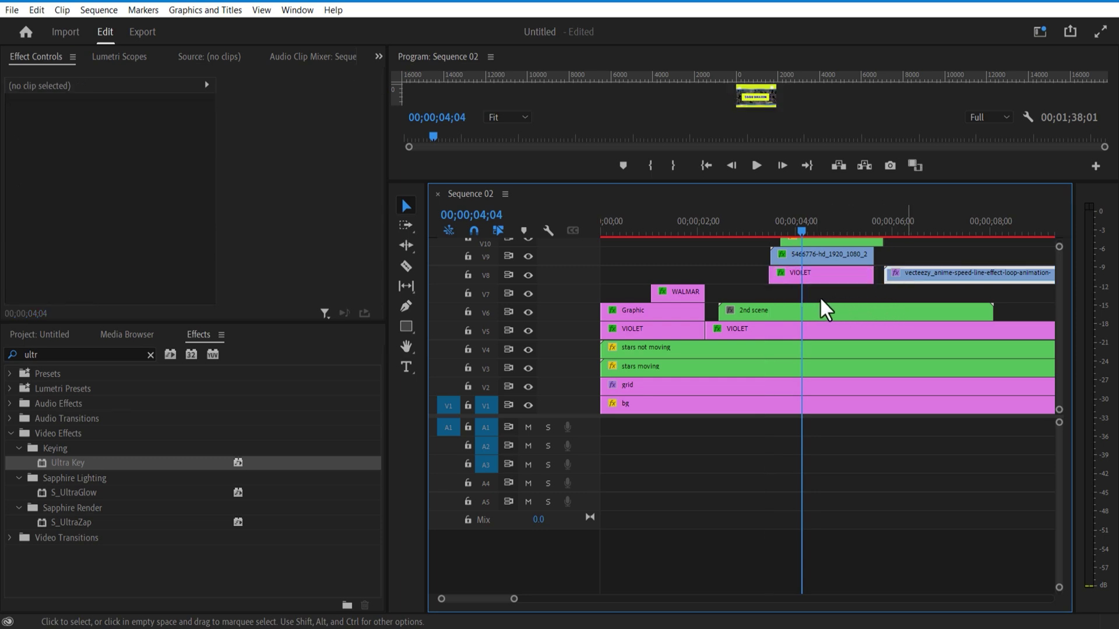
left_click_drag(911, 274, 795, 295)
left_click_drag(786, 183, 787, 328)
left_click_drag(764, 368, 799, 397)
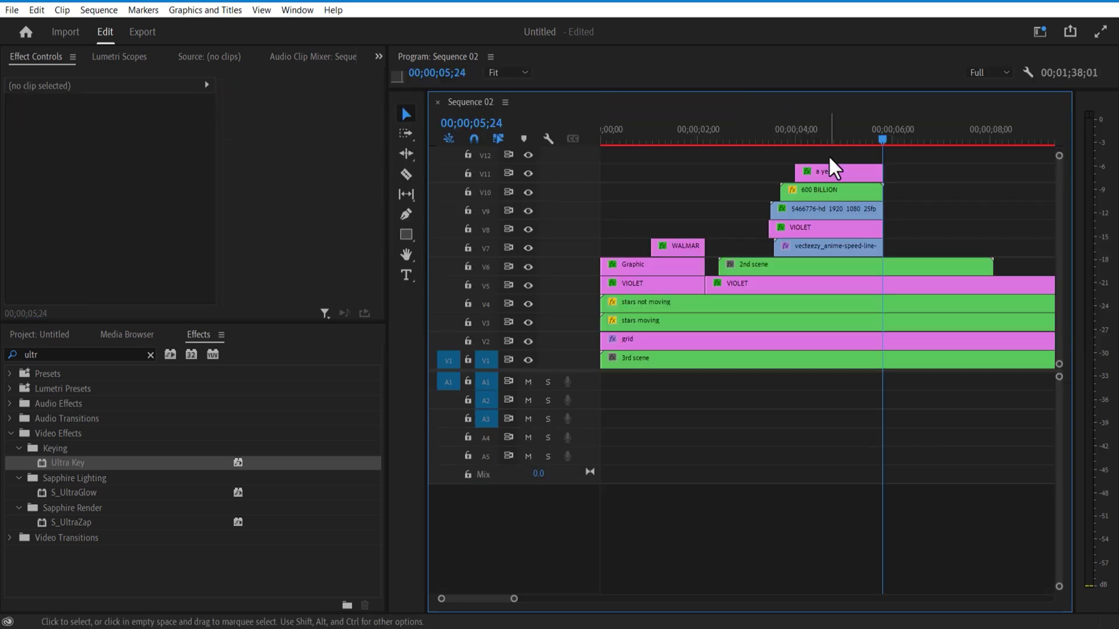
Nest the "a year", 600 BILLION, money video, VIOLET band and speed-line clips as 3rd scene.
left_click_drag(830, 156, 845, 263)
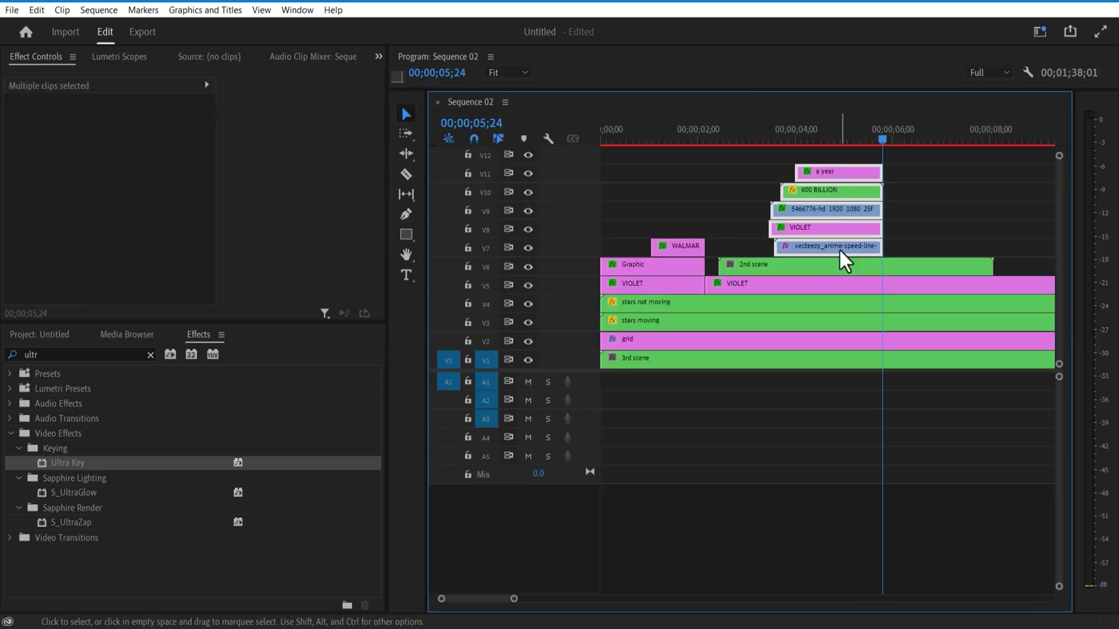
right_click(844, 262)
left_click(879, 344)
type("3")
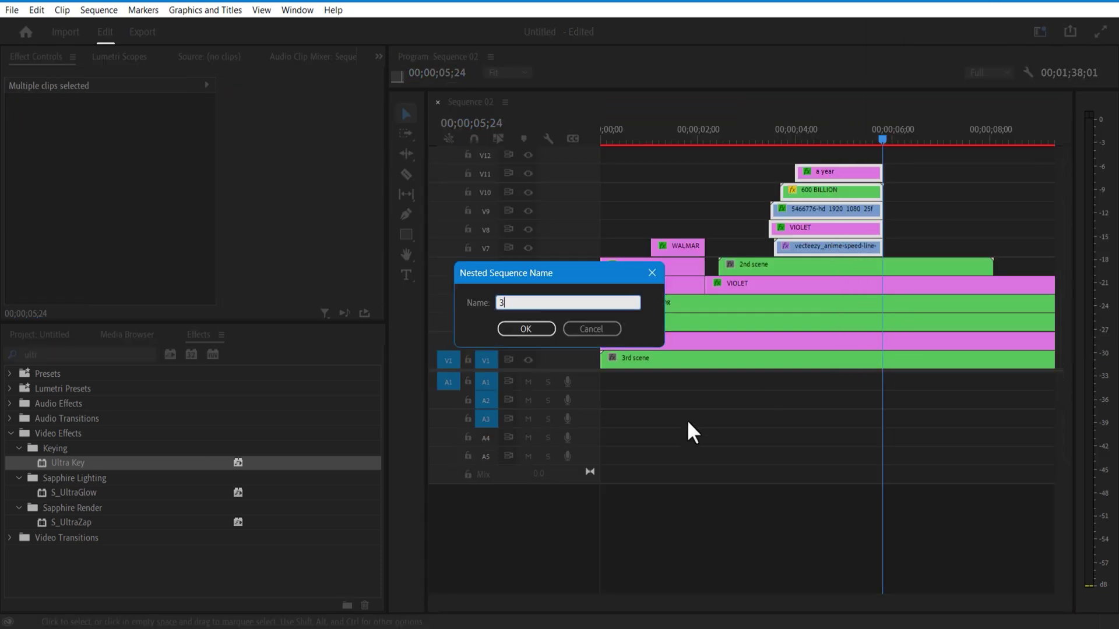
key("Return")
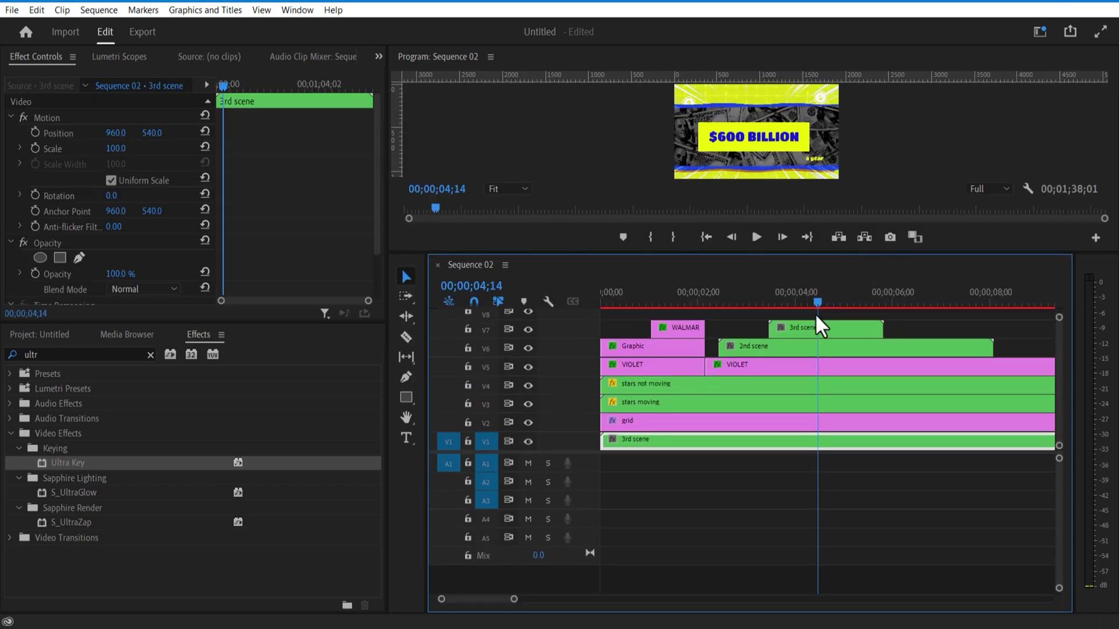
Place the cut-out portrait PNG above the 3rd scene nest at 00;00;04;07 and rename its clip wallmart.
left_click(39, 335)
left_click_drag(113, 494, 837, 315)
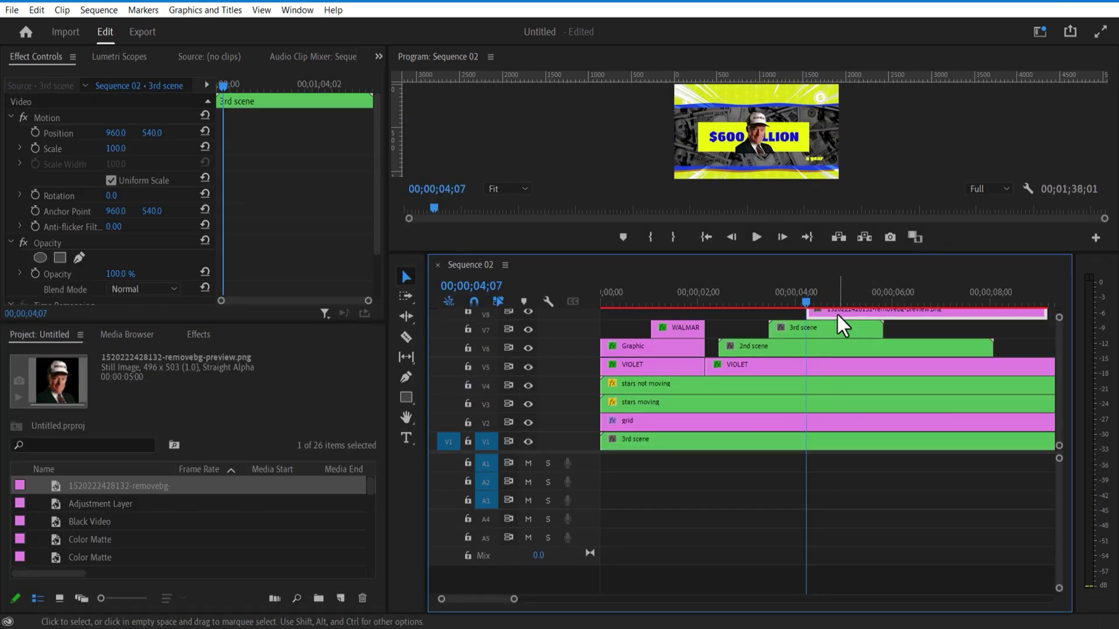
right_click(836, 313)
left_click(873, 536)
type("wallmart")
key("Return")
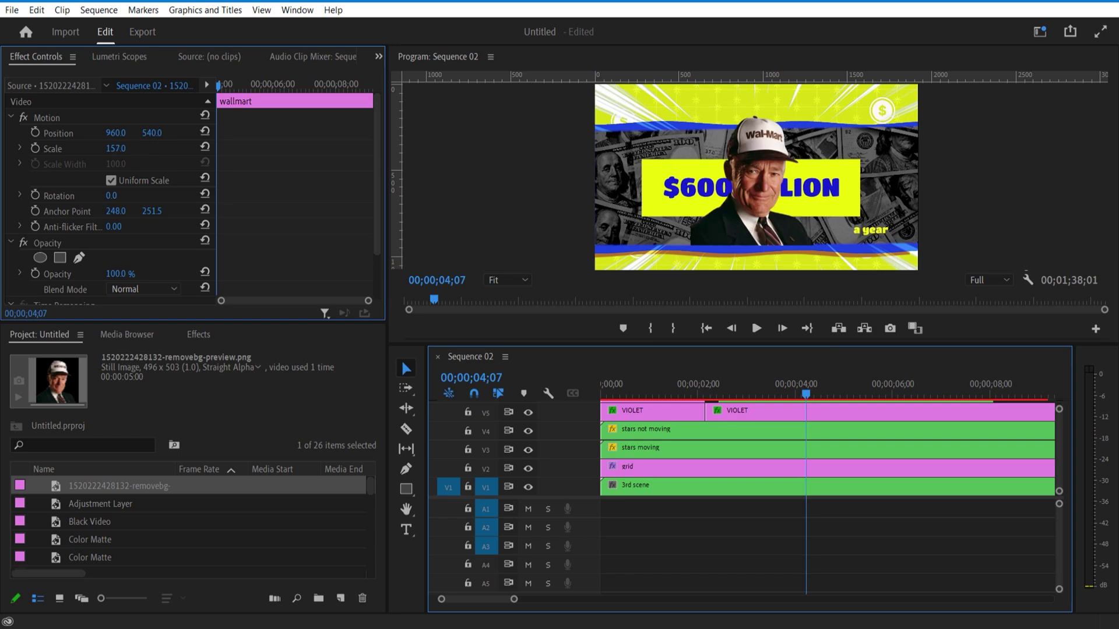
Scale the wallmart portrait to 177 and keyframe its vertical position from 1568 at 00;00;04;07 to 640 at 00;00;04;15.
left_click_drag(133, 148, 234, 133)
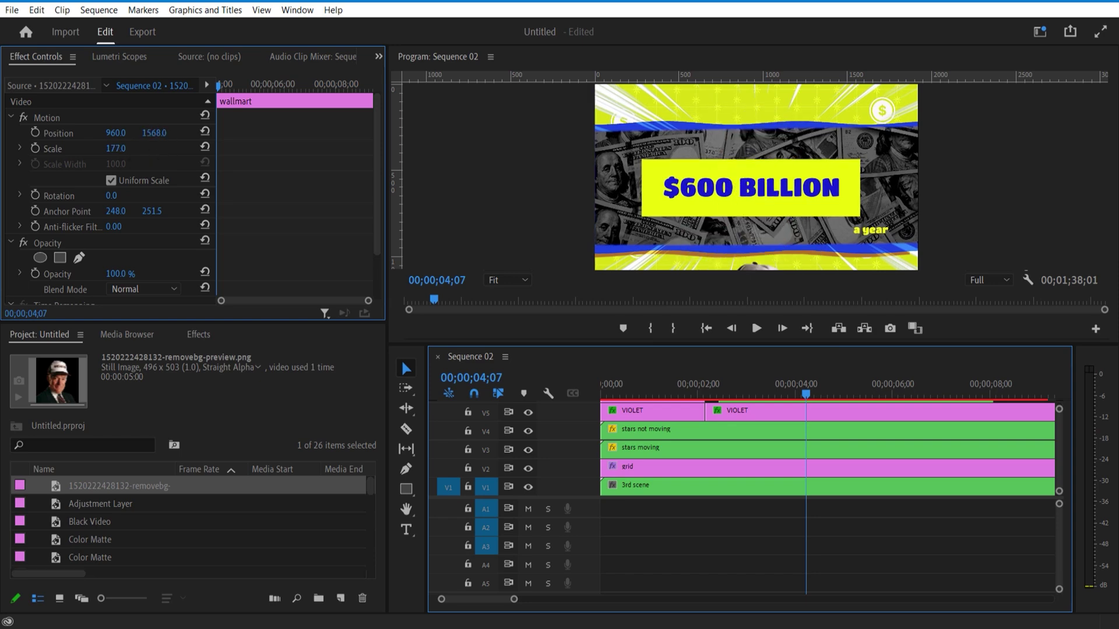
left_click(36, 134)
left_click_drag(218, 85, 231, 86)
left_click_drag(154, 133, 35, 133)
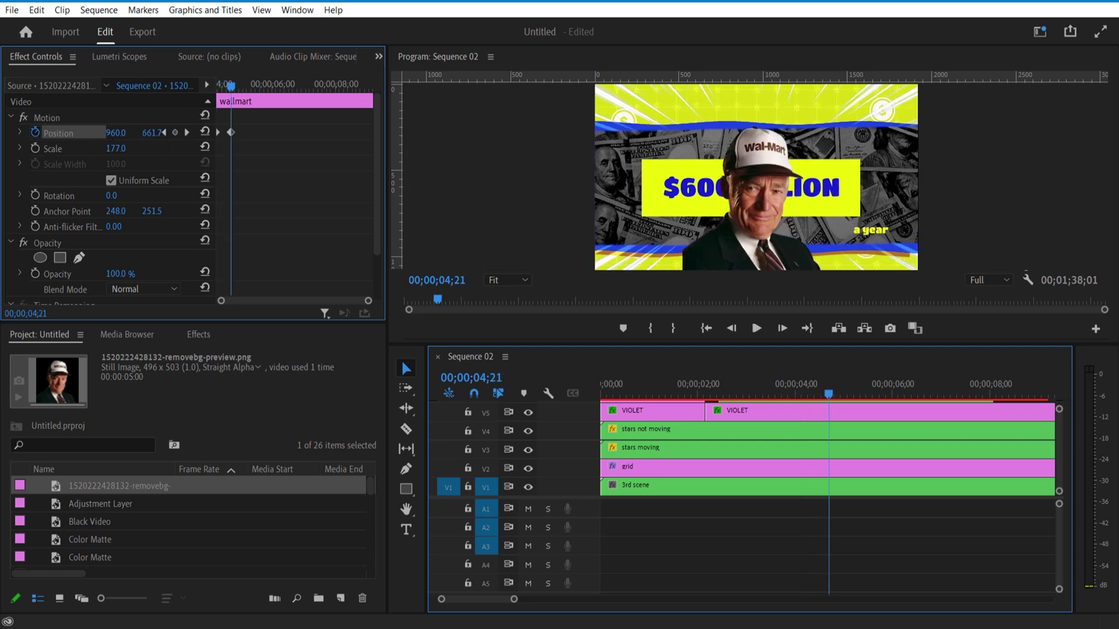
left_click_drag(230, 87, 217, 98)
left_click_drag(368, 301, 267, 300)
left_click_drag(217, 85, 262, 86)
left_click_drag(302, 133, 263, 133)
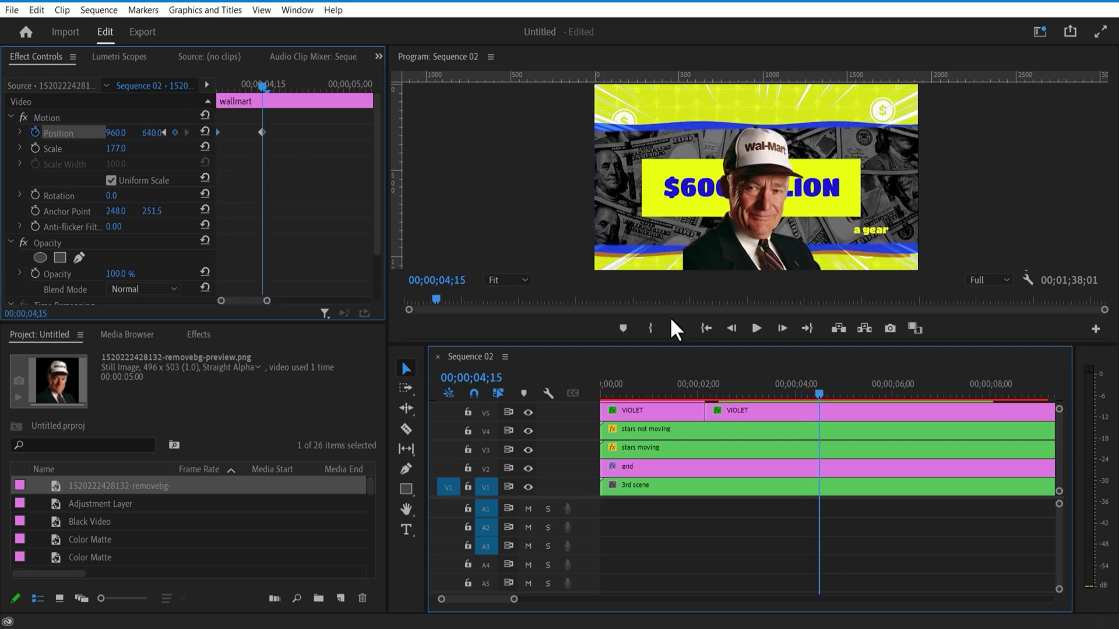
Find the Tint effect and apply it to the wallmart portrait clip.
left_click_drag(676, 346, 699, 238)
left_click(198, 334)
left_click(87, 355)
type("tin")
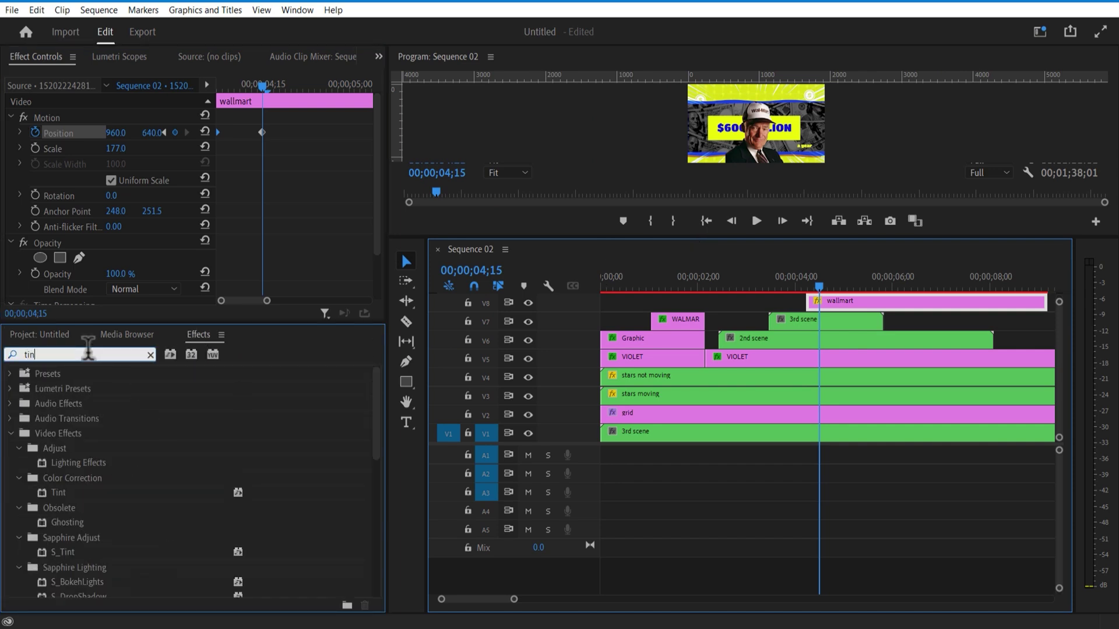
type("t")
left_click(62, 461)
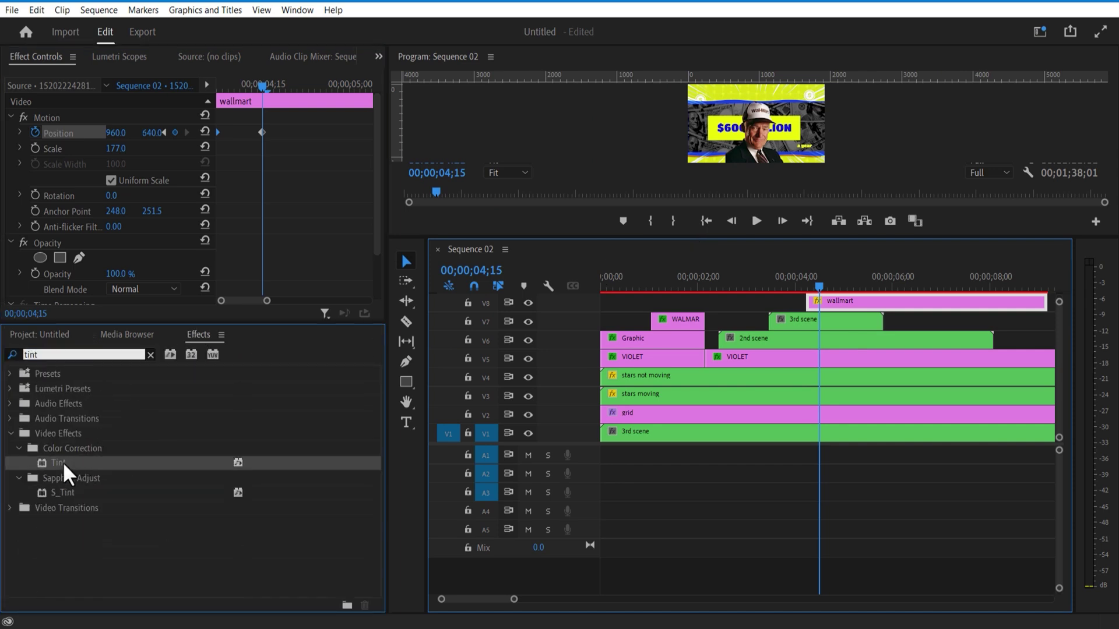
left_click_drag(71, 466, 835, 309)
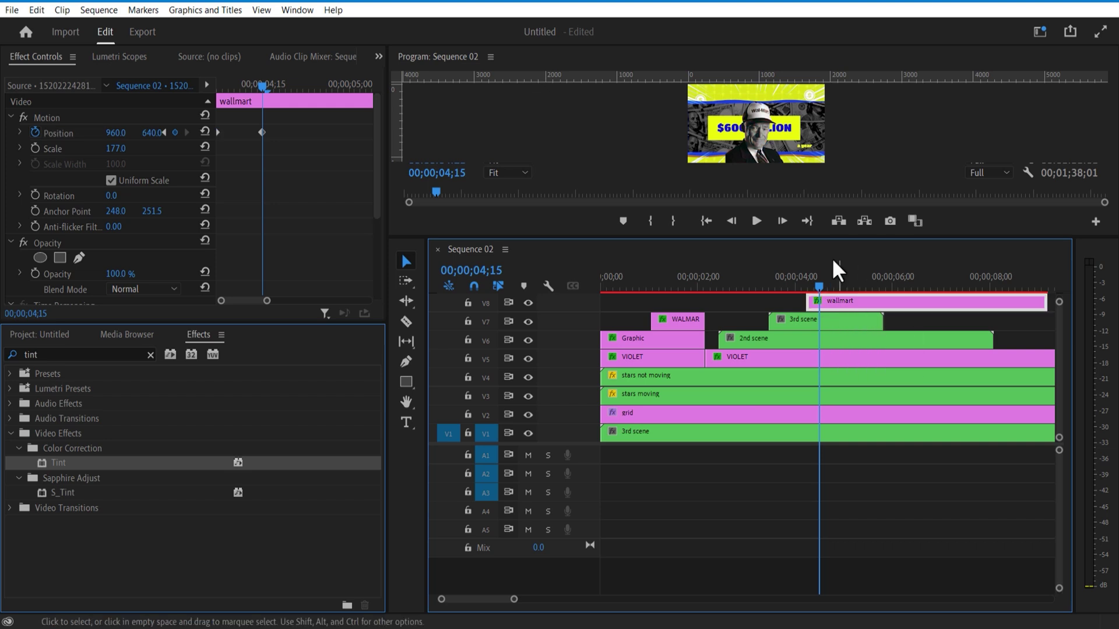
Duplicate the tinted wallmart clip onto V9, directly above the original.
left_click_drag(829, 235, 822, 226)
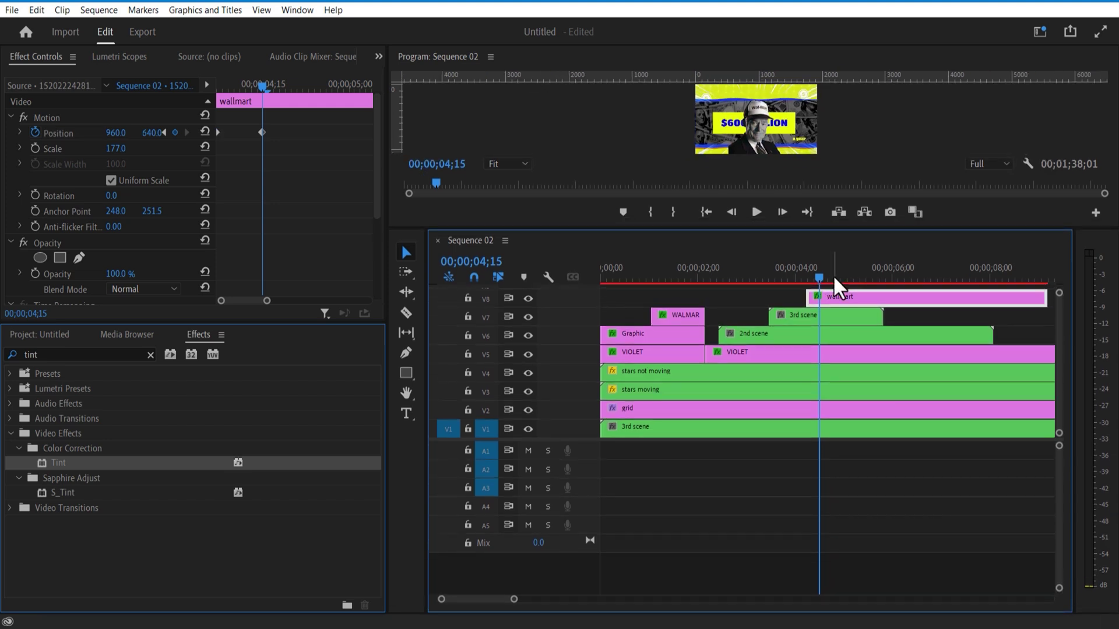
left_click_drag(833, 294, 829, 284)
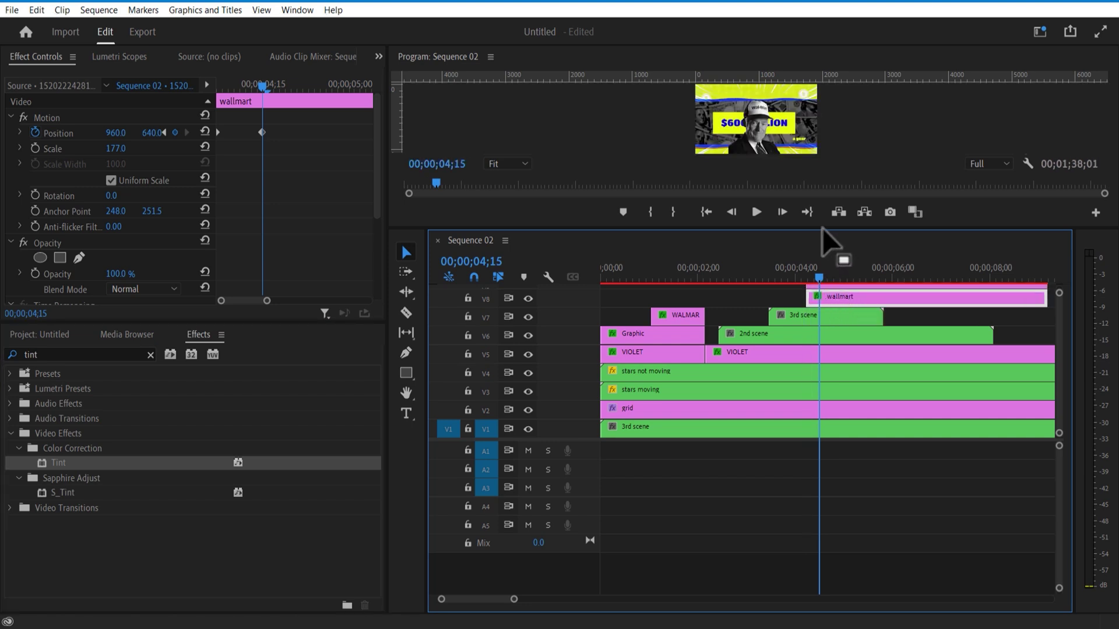
left_click_drag(822, 227, 822, 223)
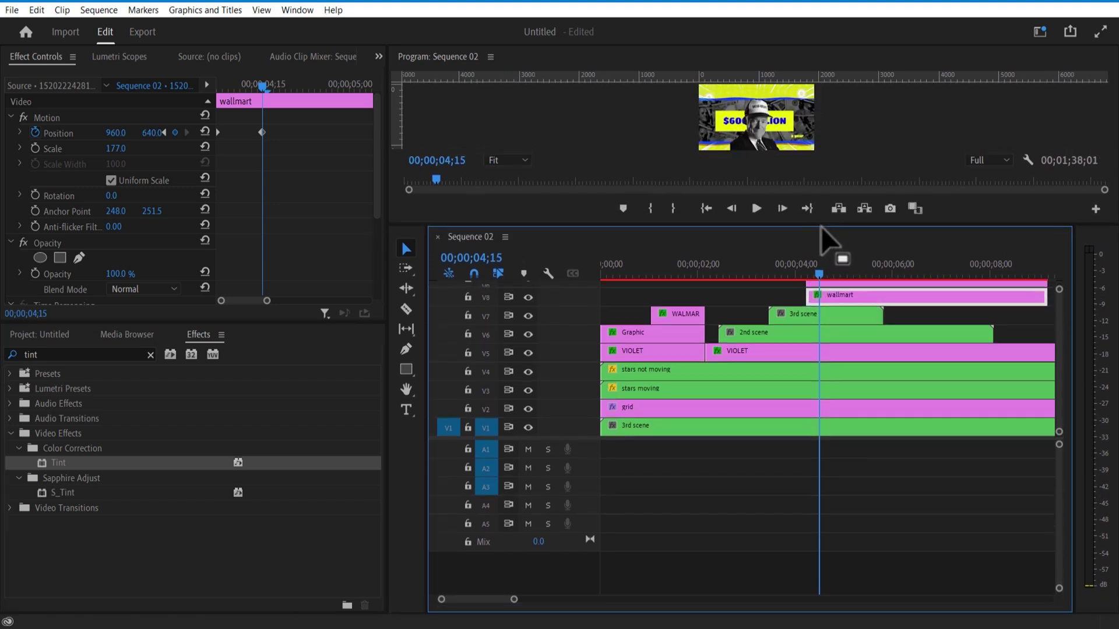
Set Map Black To to white in the Tint effect of the lower wallmart copy on V8.
left_click_drag(375, 158, 371, 239)
left_click(114, 232)
mouse_move(404, 392)
left_mouse_down()
mouse_move(387, 419)
mouse_move(386, 404)
left_mouse_up()
left_click(696, 210)
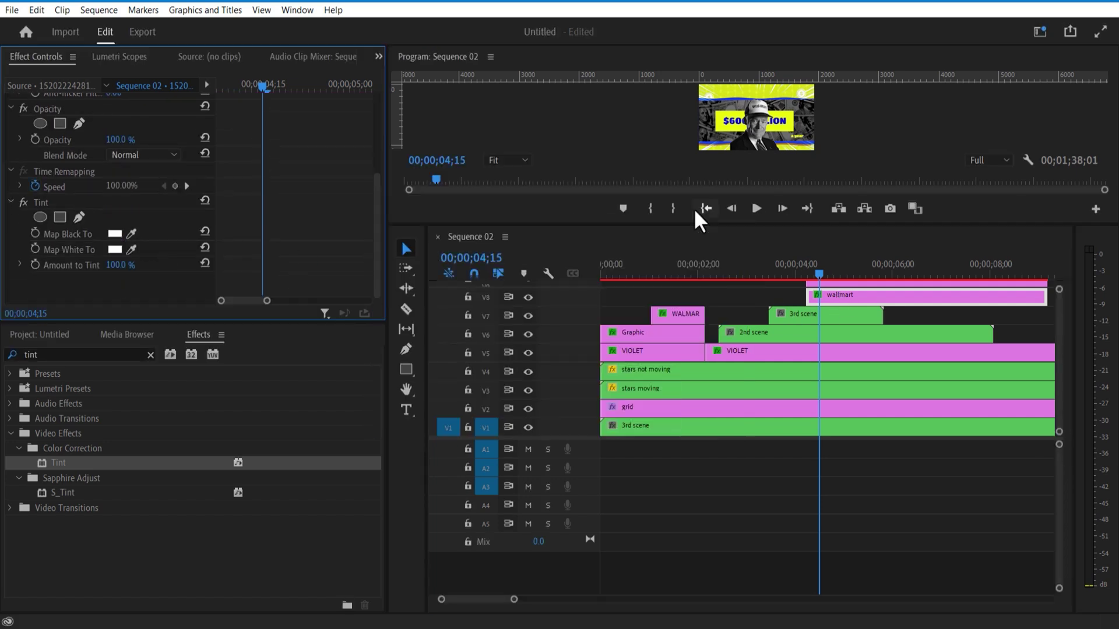
Enlarge the lower white wallmart copy to scale 190 so it forms an outline around the portrait.
left_click(833, 277)
left_click_drag(823, 190, 822, 369)
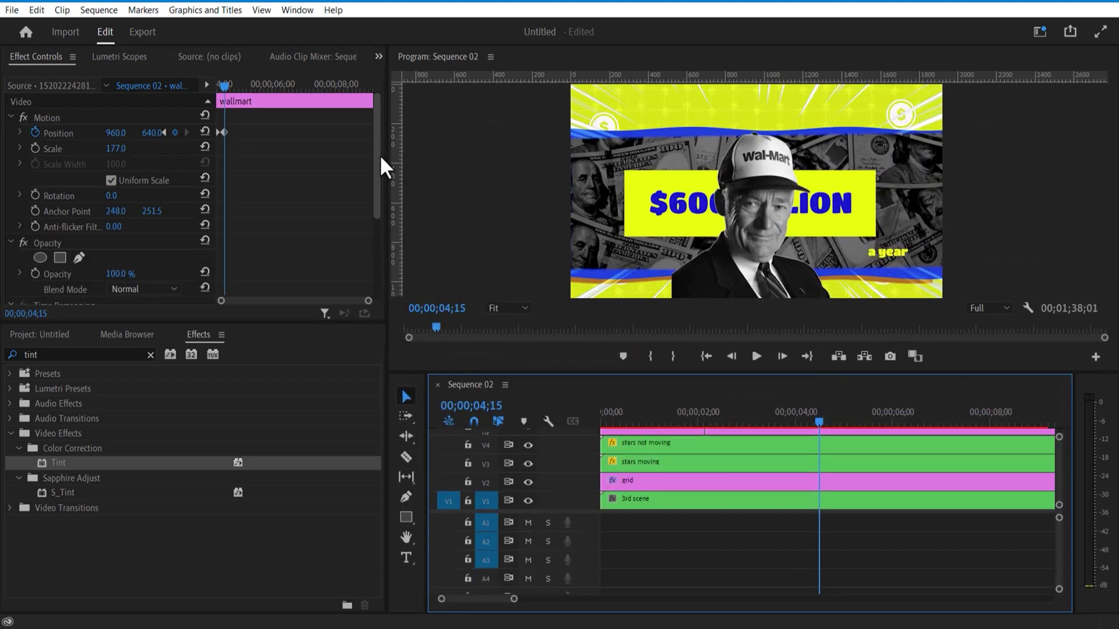
scroll(378, 169, "down", 2)
left_click_drag(115, 119, 113, 120)
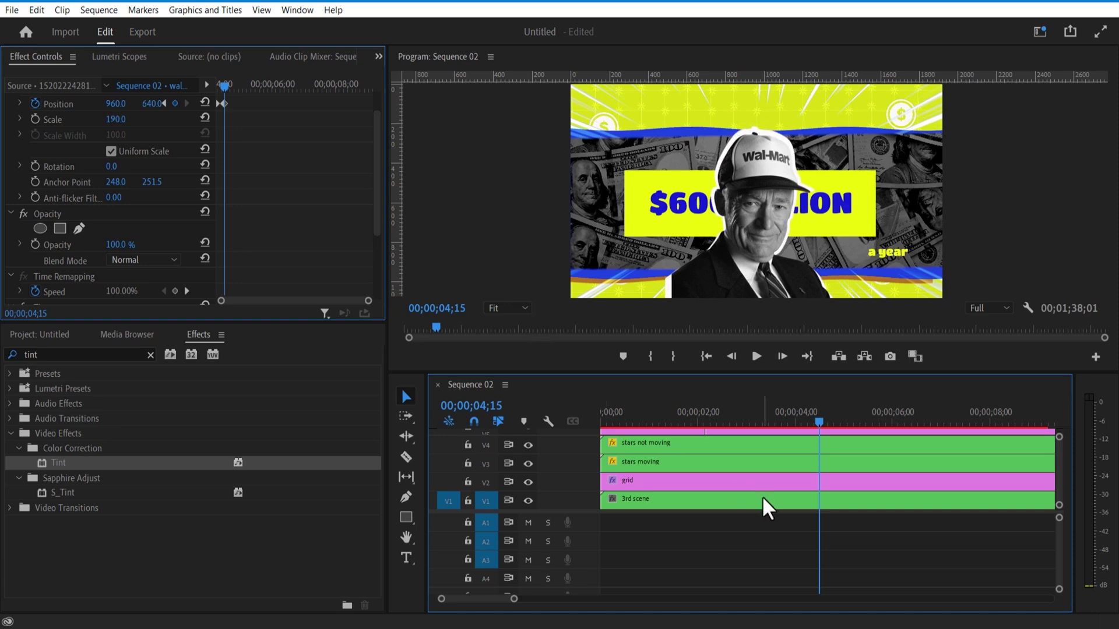
left_click(216, 85)
left_click(215, 86)
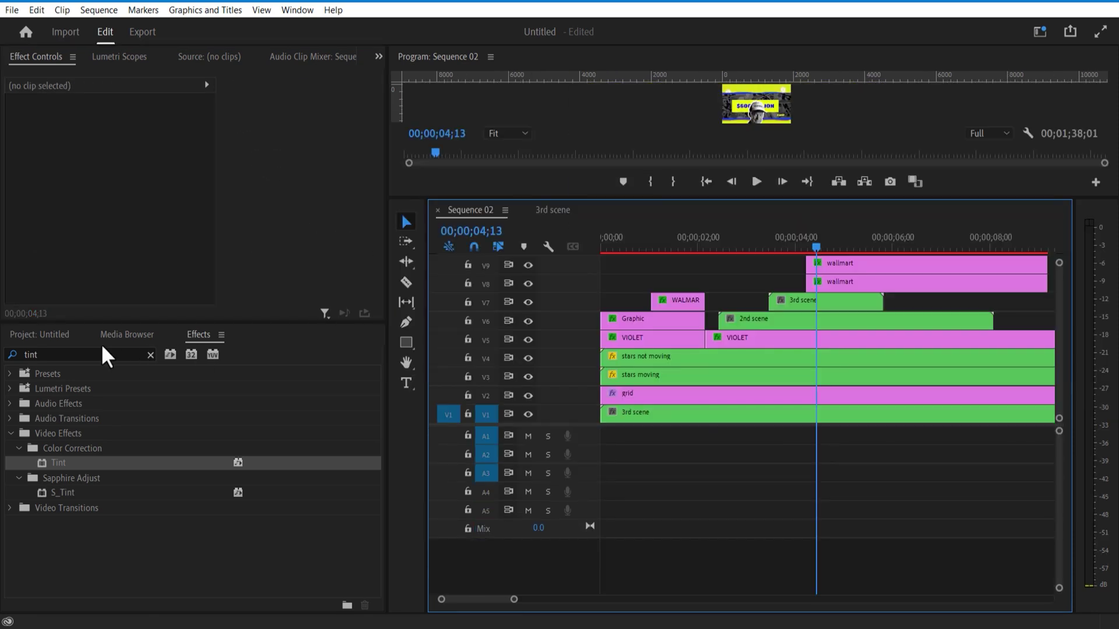
Find the Gaussian Blur effect and apply it to the 3rd scene nest on V7.
left_click(97, 354)
double_click(96, 354)
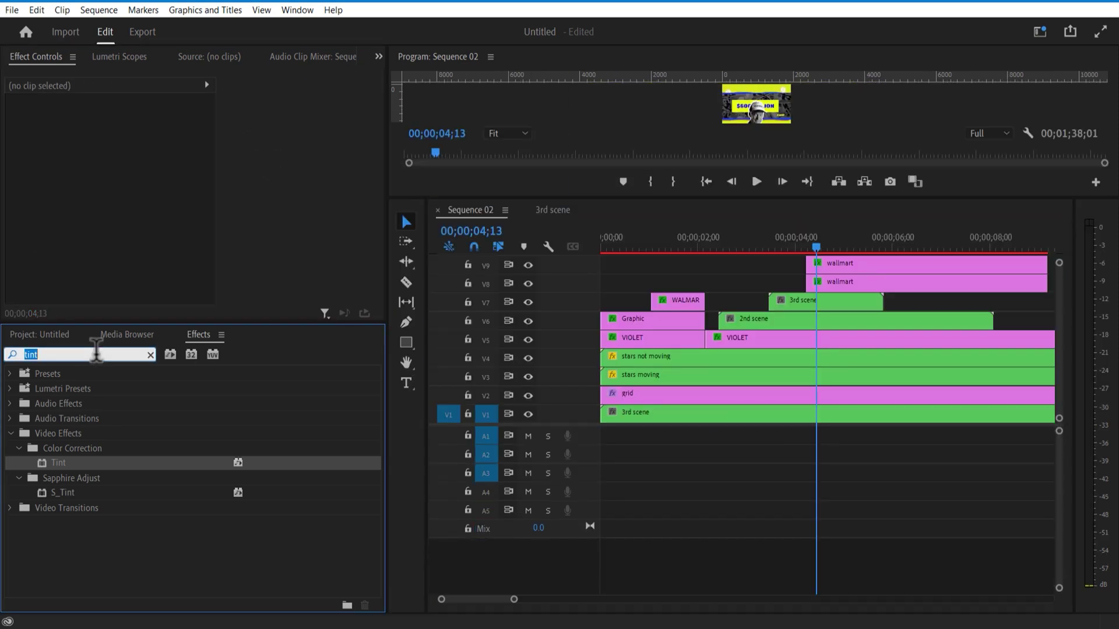
type("blur")
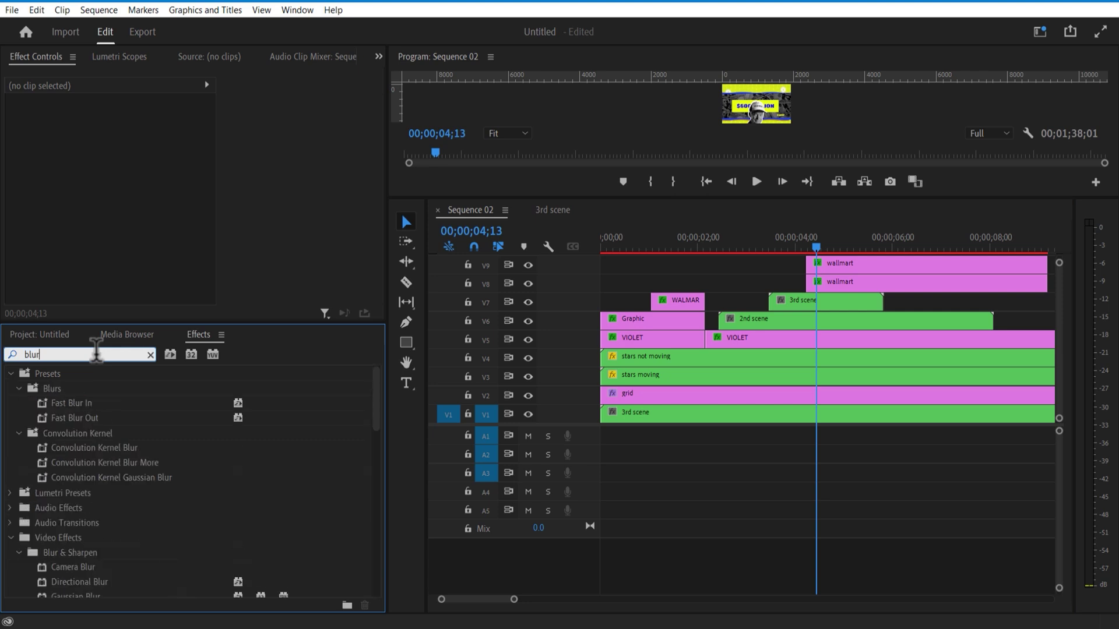
scroll(110, 504, "down", 1)
left_click(95, 568)
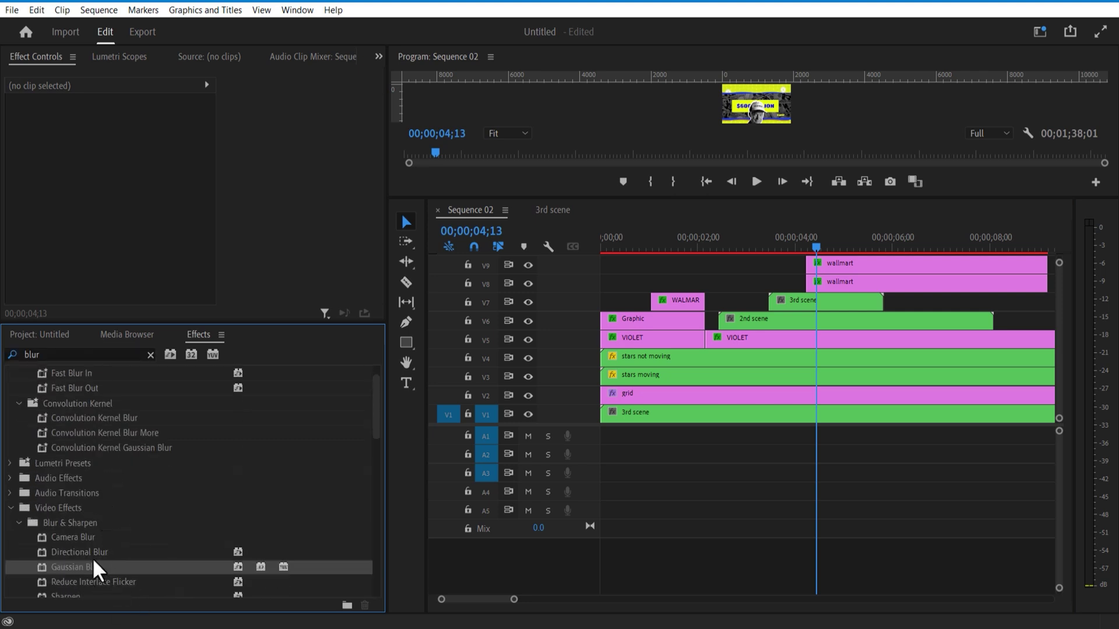
left_click_drag(358, 560, 790, 304)
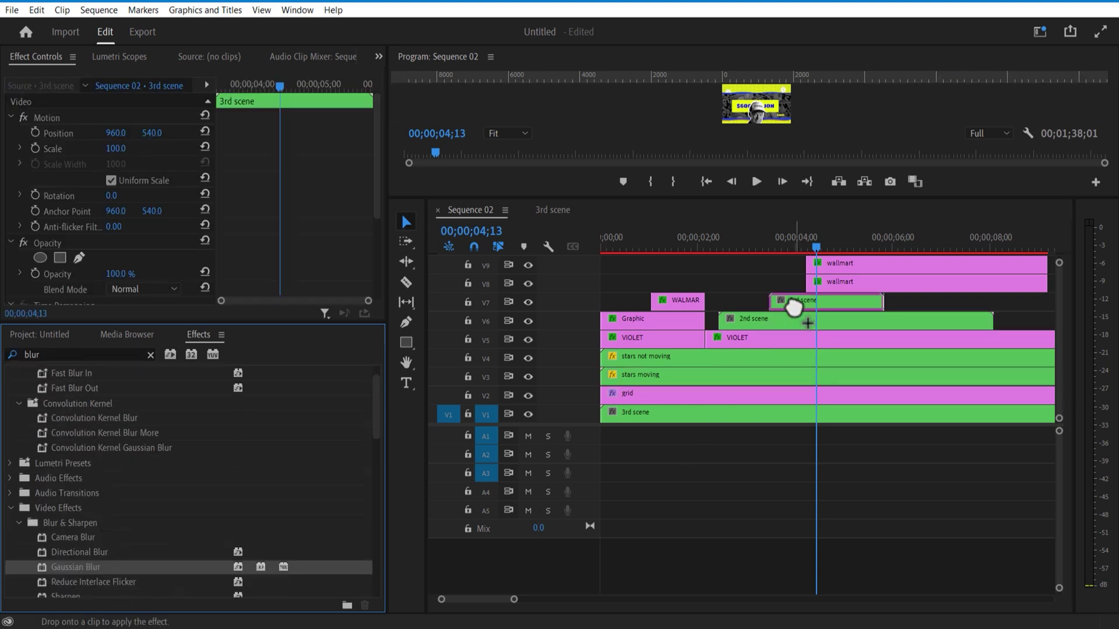
Keyframe the 3rd scene nest's Blurriness from 0 at 00;00;04;09 to 30 at 00;00;04;14.
left_click(810, 247)
left_click_drag(791, 199, 792, 282)
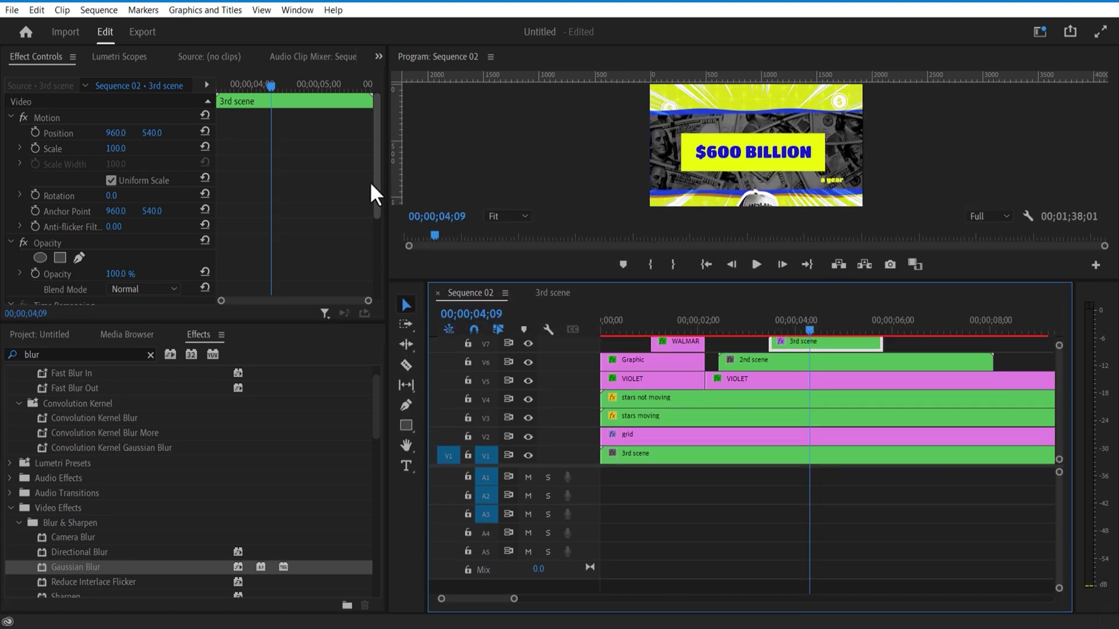
scroll(16, 242, "down", 4)
left_click(35, 233)
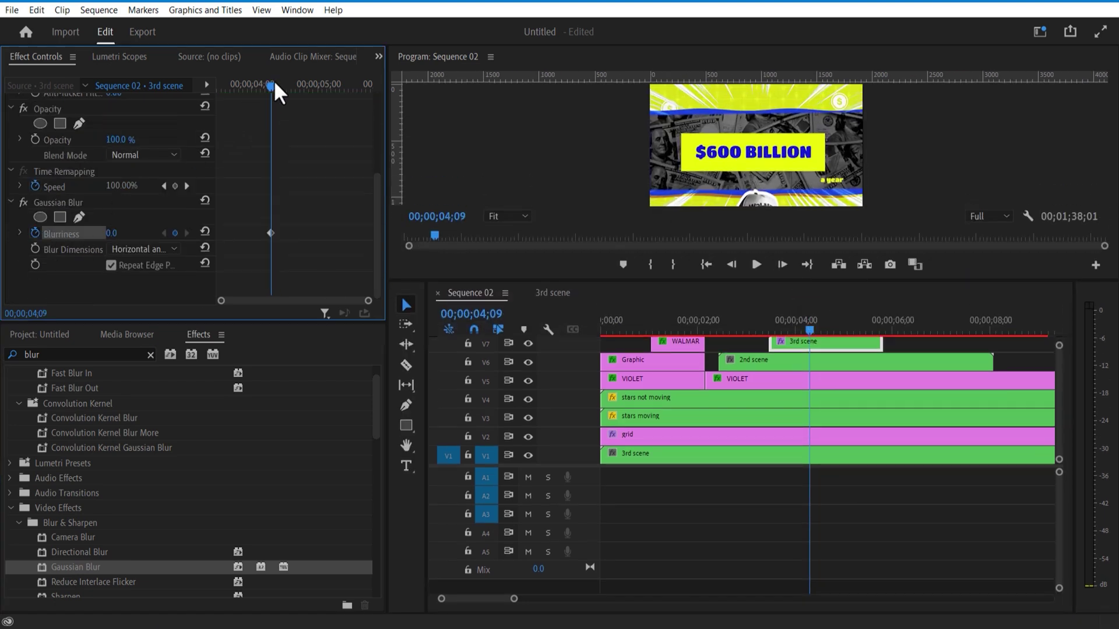
left_click_drag(274, 79, 283, 86)
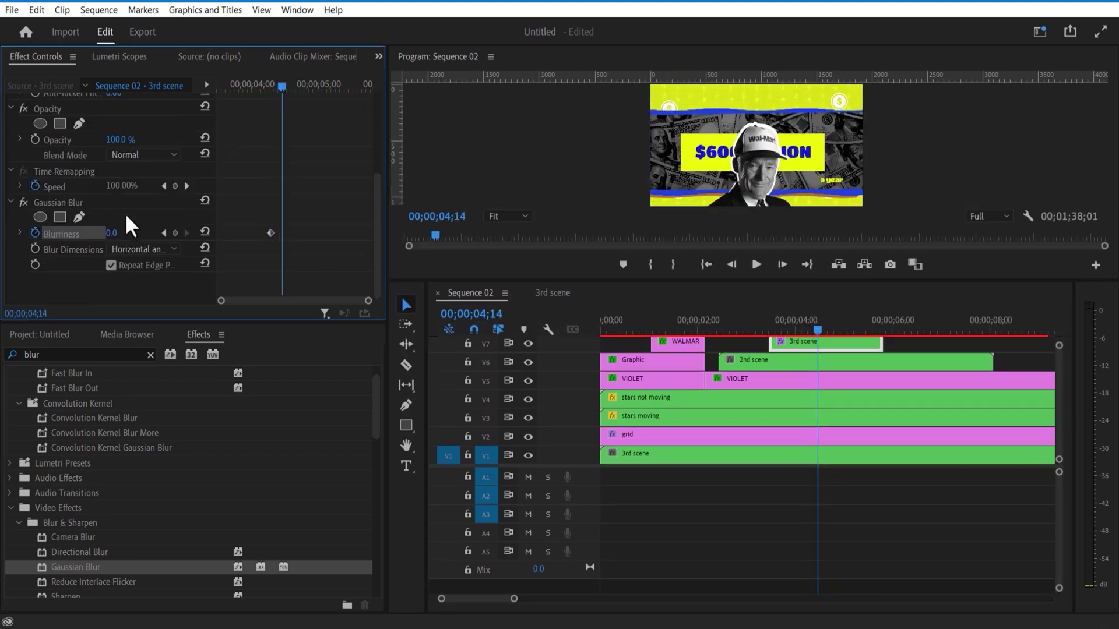
key("Return")
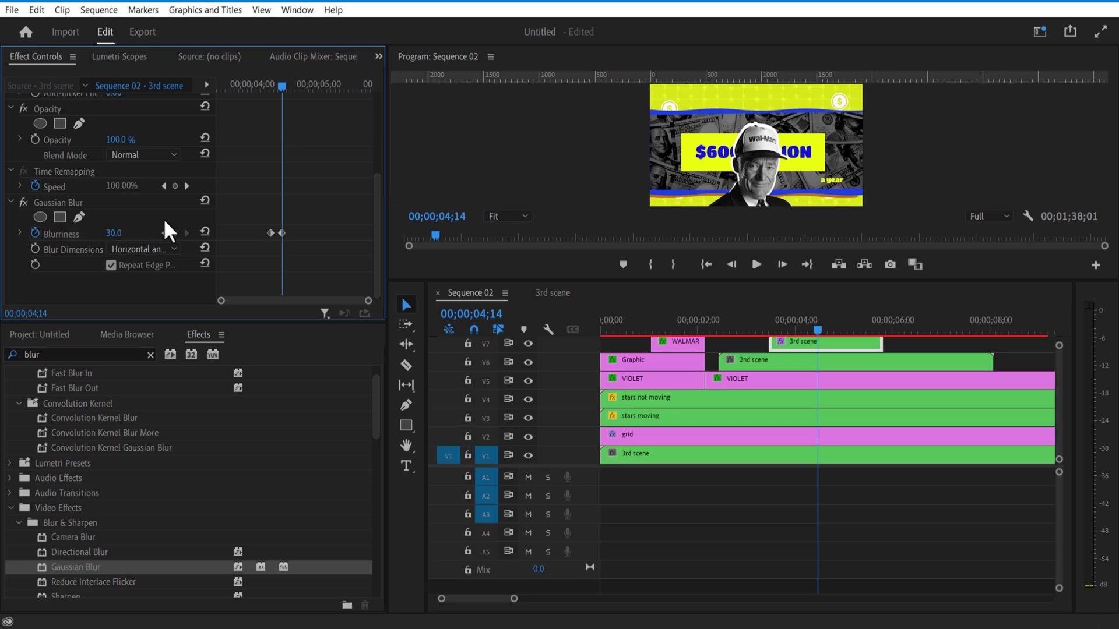
Apply Gaussian Blur to the 2nd scene nest with the playhead at 00;00;04;09.
left_click_drag(817, 331, 810, 339)
left_click(803, 365)
left_click_drag(377, 233, 368, 280)
left_click_drag(75, 567, 833, 364)
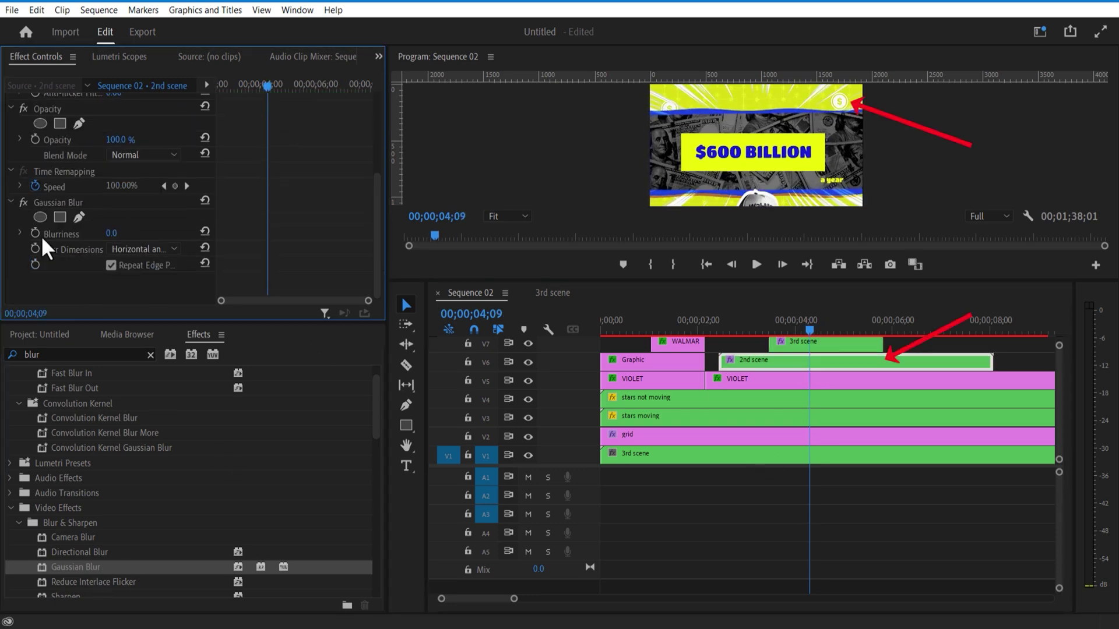
Keyframe the 2nd scene nest's Blurriness from 0 at 00;00;04;09 to 30 at 00;00;04;14.
left_click(35, 233)
left_click(833, 344)
left_click_drag(268, 86, 274, 88)
left_click(834, 363)
left_click_drag(377, 181, 377, 274)
left_click(113, 233)
type("30")
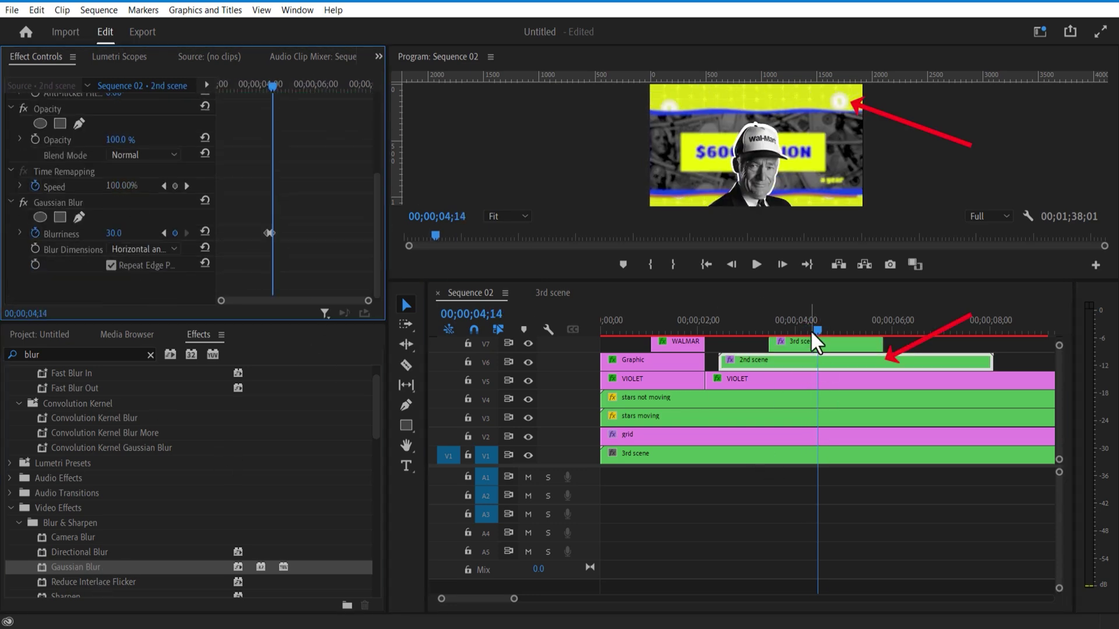
left_click_drag(810, 327, 820, 341)
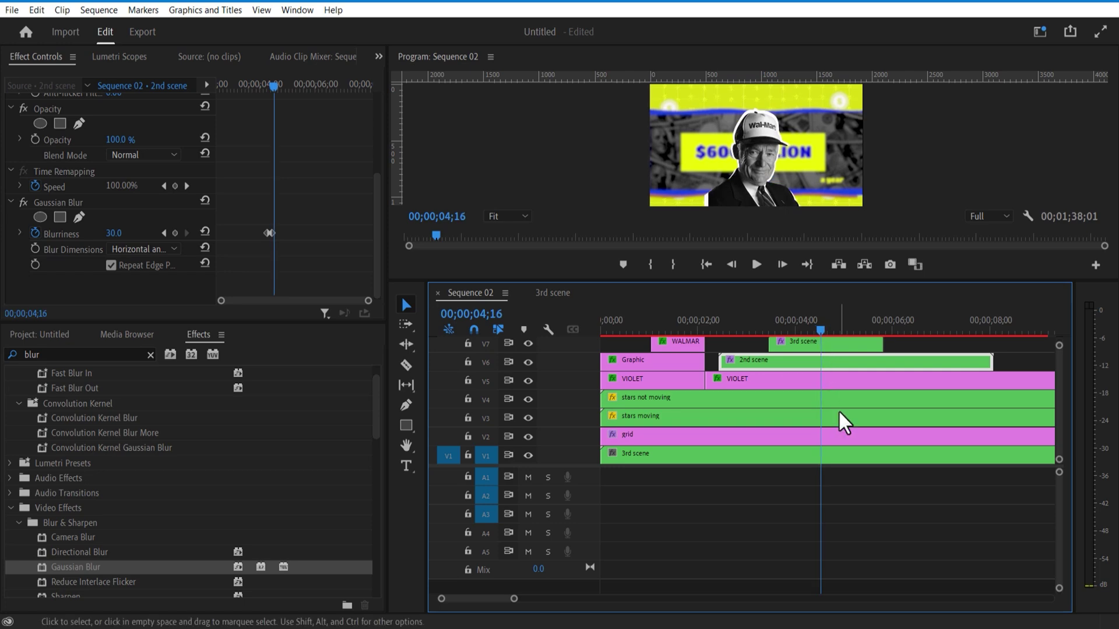
Open the 3rd scene nest and add a Path keyframe to the VIOLET band's Shape 01 at 00;00;00;28.
double_click(810, 344)
left_click_drag(658, 280, 653, 91)
left_click_drag(743, 280, 632, 285)
left_click_drag(721, 92, 736, 314)
left_click_drag(664, 360, 645, 386)
left_click(737, 452)
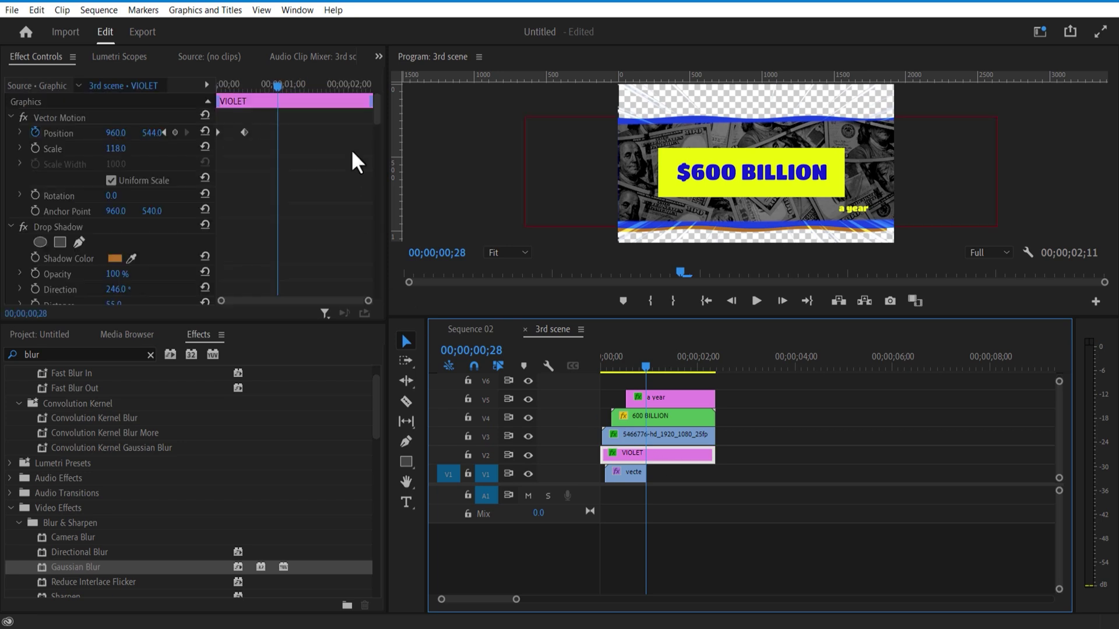
left_click_drag(376, 133, 380, 251)
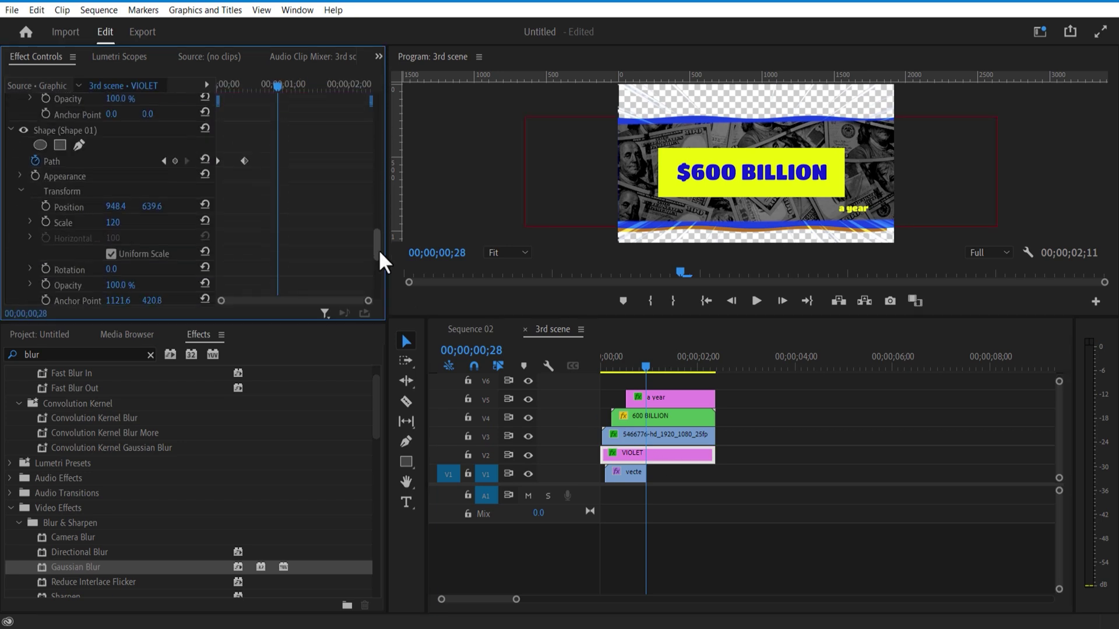
left_click(175, 162)
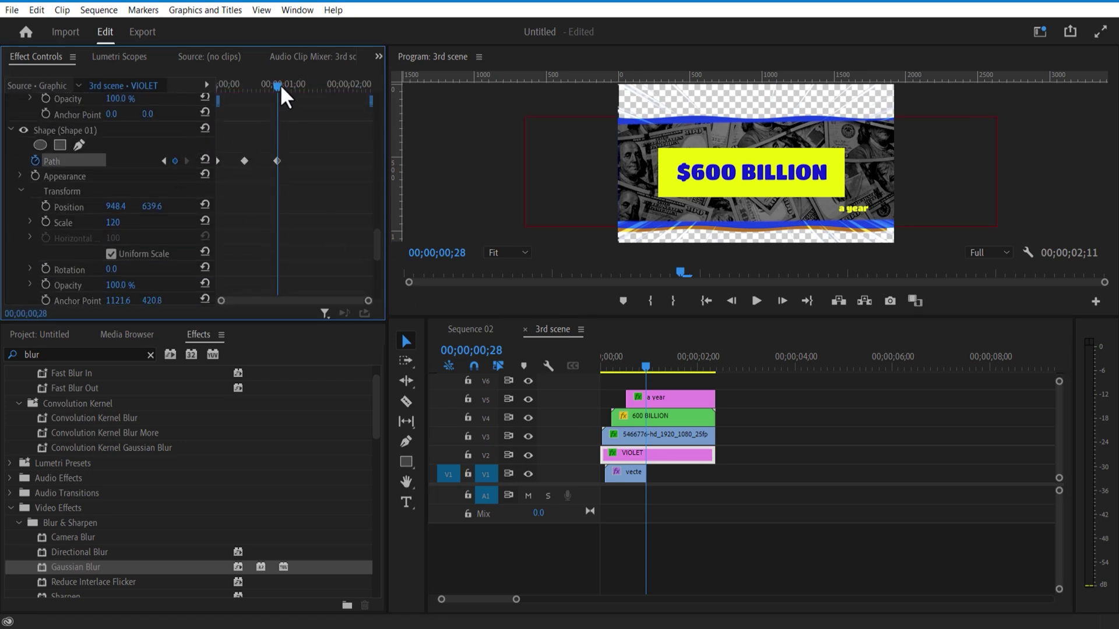
Collapse the VIOLET band's shape path into a flat line through the middle of the frame at 00;00;01;10.
left_click_drag(280, 85, 308, 104)
left_click(65, 130)
left_click_drag(760, 227, 761, 183)
left_click_drag(762, 118, 761, 180)
Add a Mask Path keyframe to the money video at 00;00;00;28.
left_click_drag(304, 86, 278, 87)
left_click(663, 439)
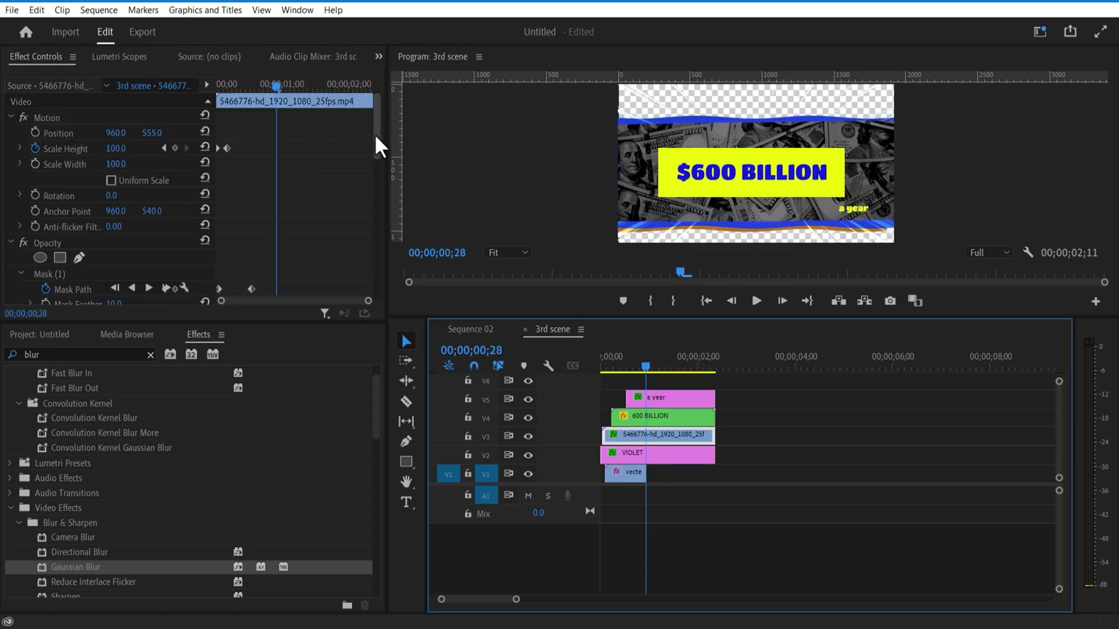
left_click_drag(374, 134, 373, 197)
left_click(174, 118)
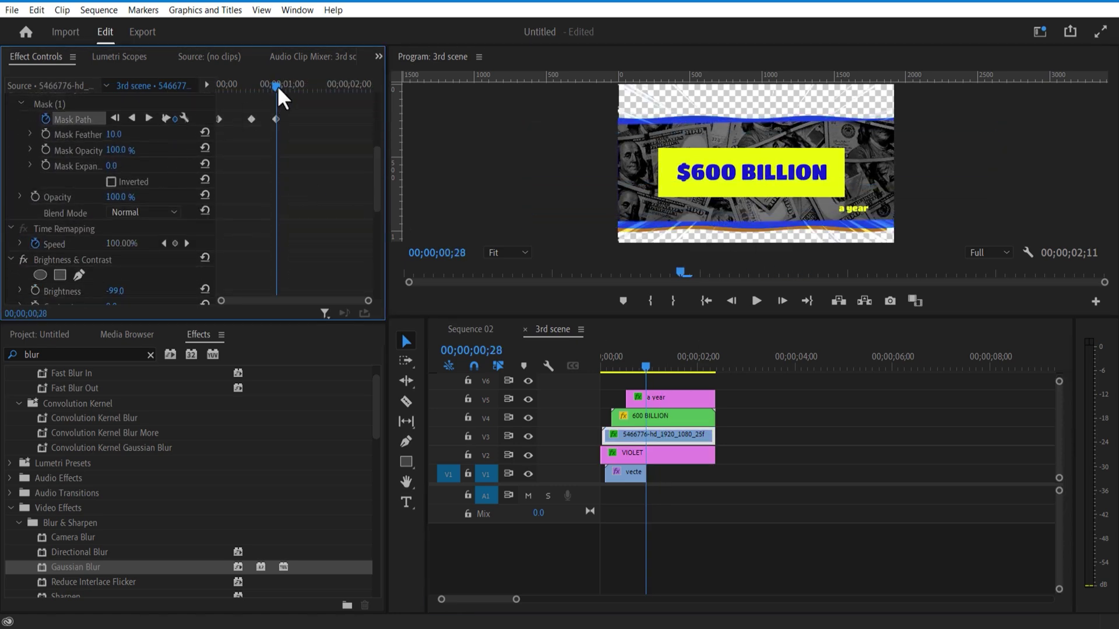
Flatten the money video's Mask 1 into a thin horizontal line across the frame's middle at 00;00;01;10.
left_click(657, 455)
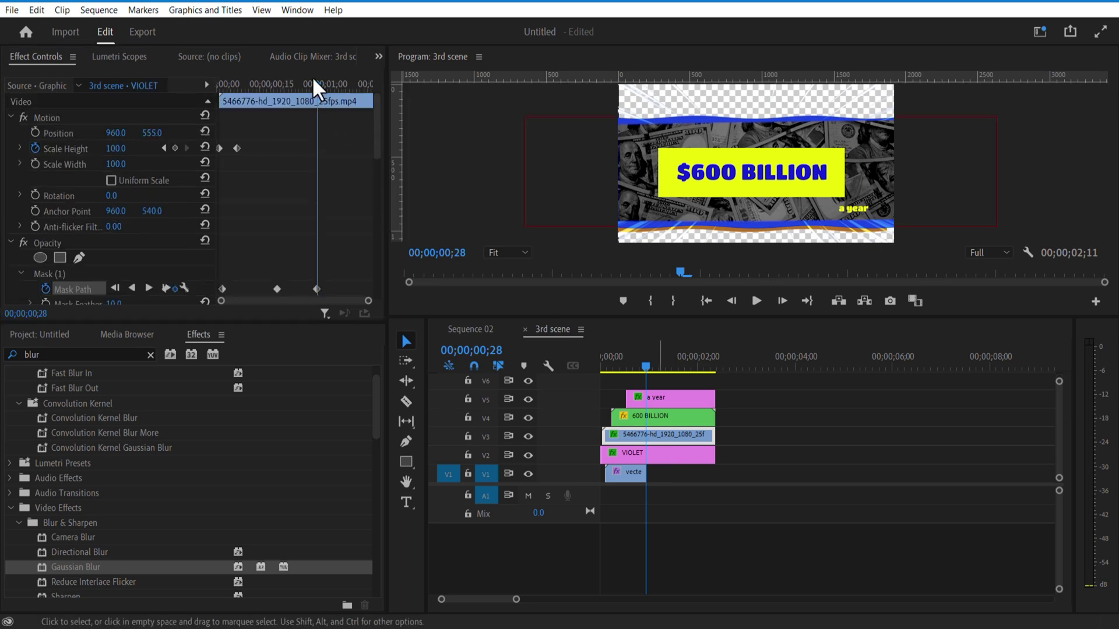
left_click(657, 455)
left_click_drag(376, 146, 376, 233)
left_click_drag(277, 87, 303, 87)
left_click(663, 455)
left_click(663, 436)
left_click(51, 151)
left_click_drag(602, 125, 603, 172)
left_click_drag(908, 120, 909, 177)
left_click_drag(598, 222, 616, 172)
left_click_drag(756, 222, 759, 175)
left_click_drag(929, 219, 937, 177)
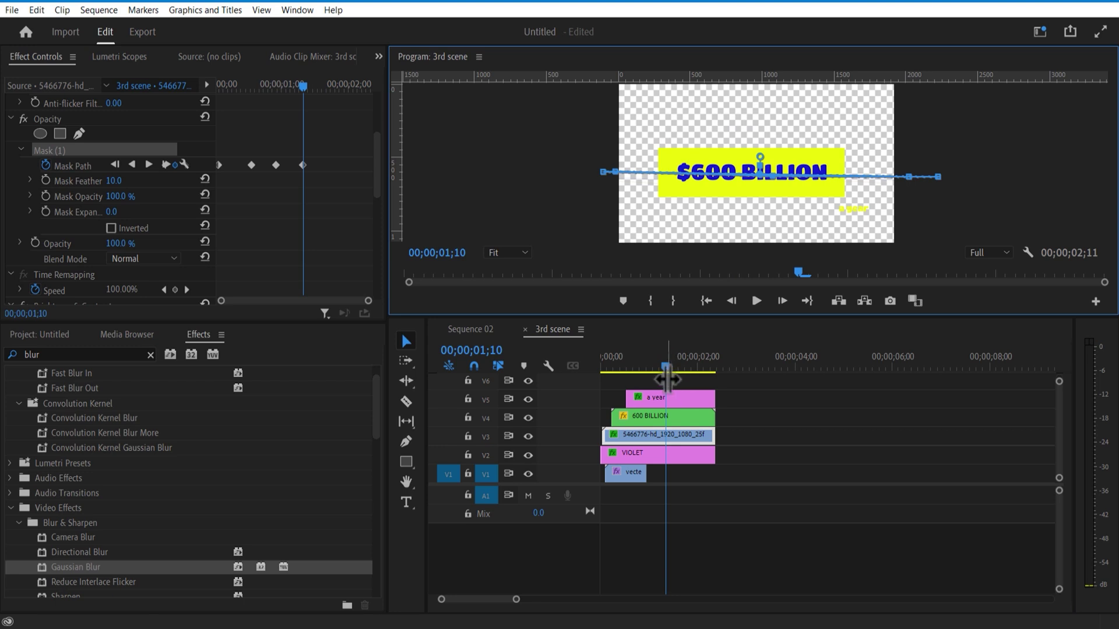
Keyframe the 600 BILLION clip's opacity from 100% at 00;00;01;04 to 0% at 00;00;01;10.
left_click_drag(666, 367, 655, 367)
left_click(662, 415)
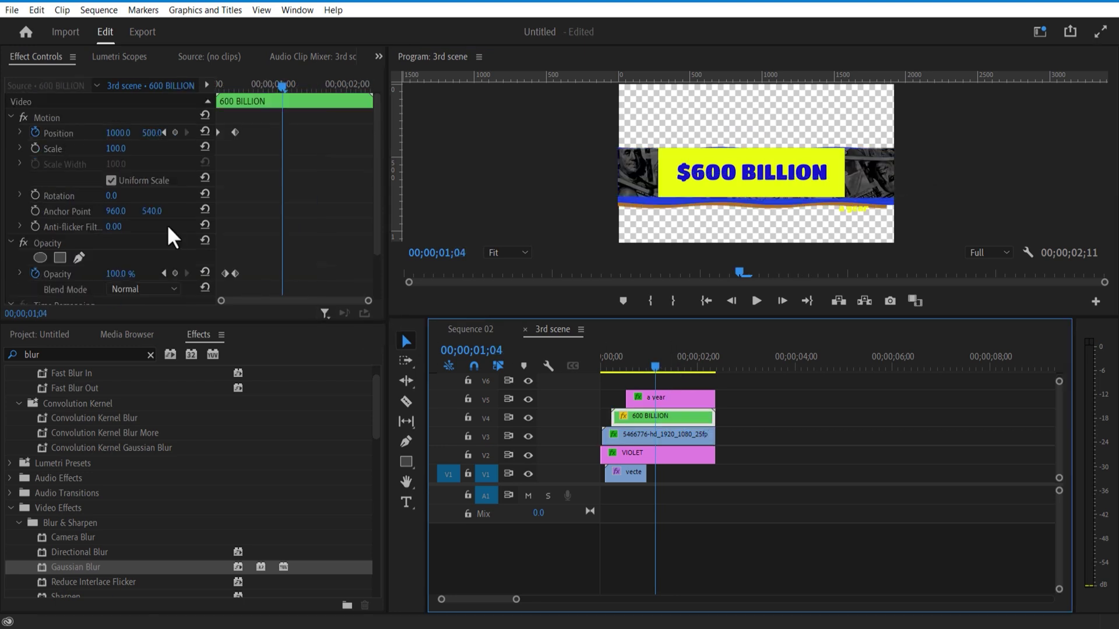
left_click(174, 274)
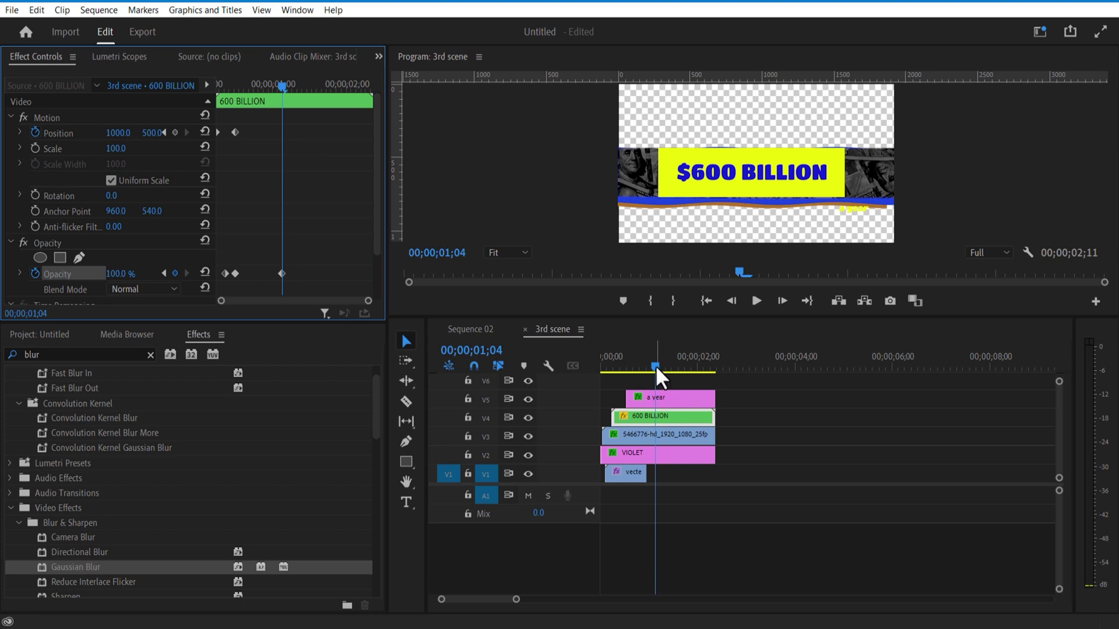
left_click_drag(655, 366, 666, 369)
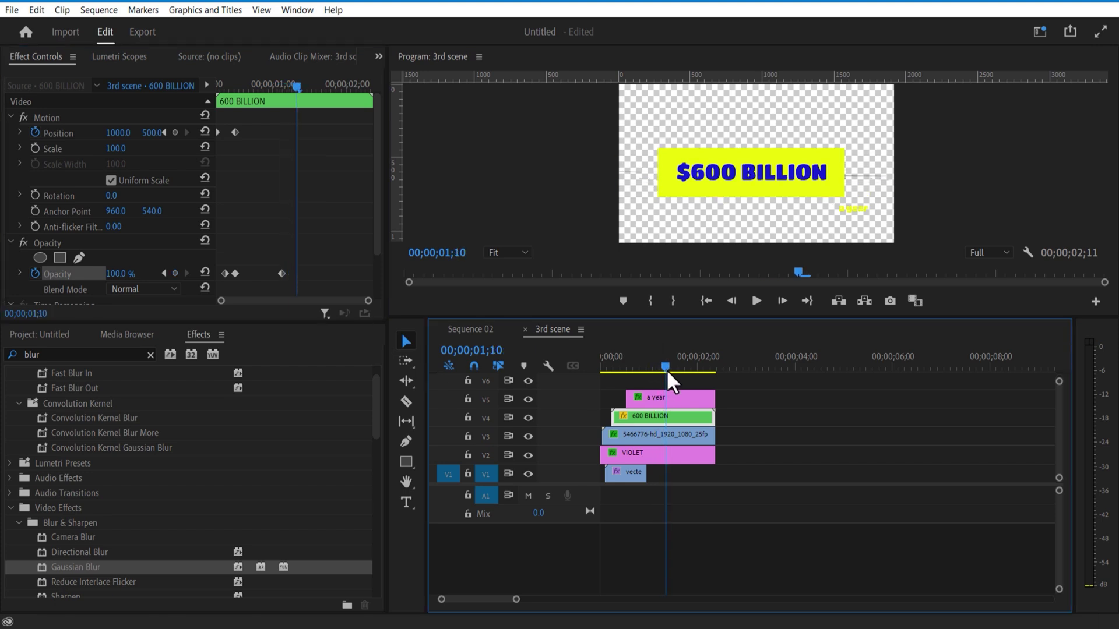
left_click_drag(121, 274, 59, 274)
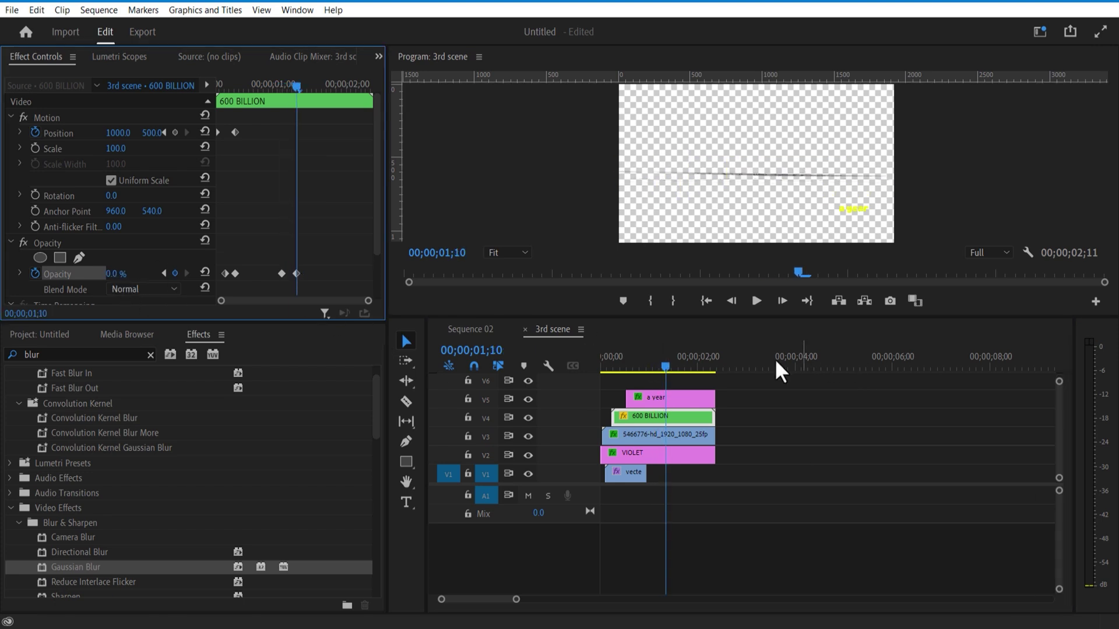
Add a 100% Opacity keyframe to the "a year" text clip at 00;00;01;04.
left_click(694, 397)
left_click_drag(379, 132, 382, 276)
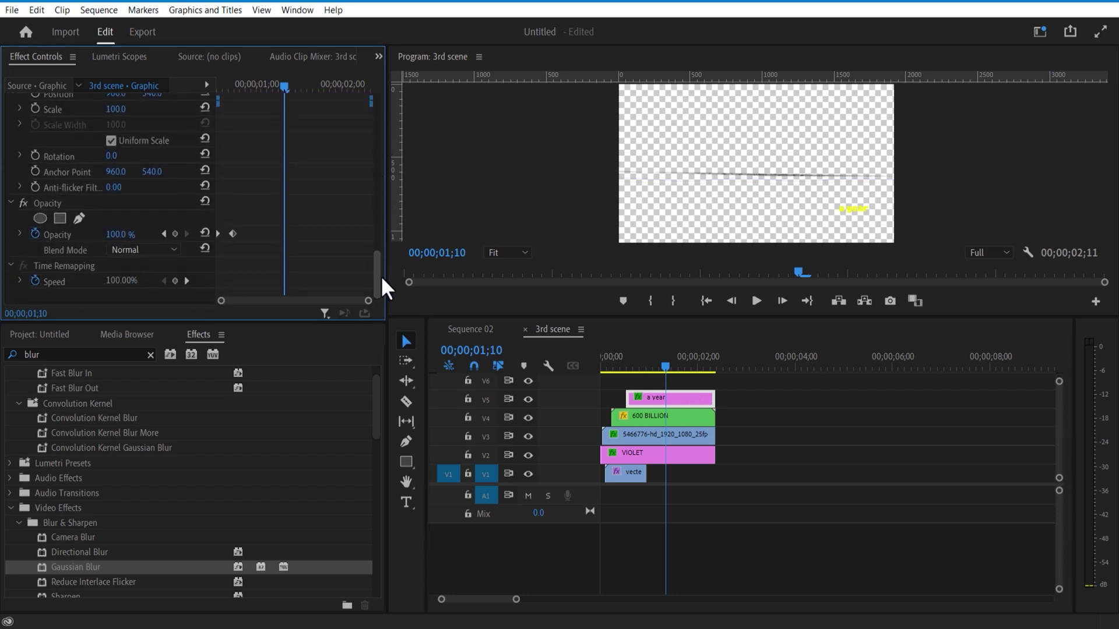
left_click(648, 416)
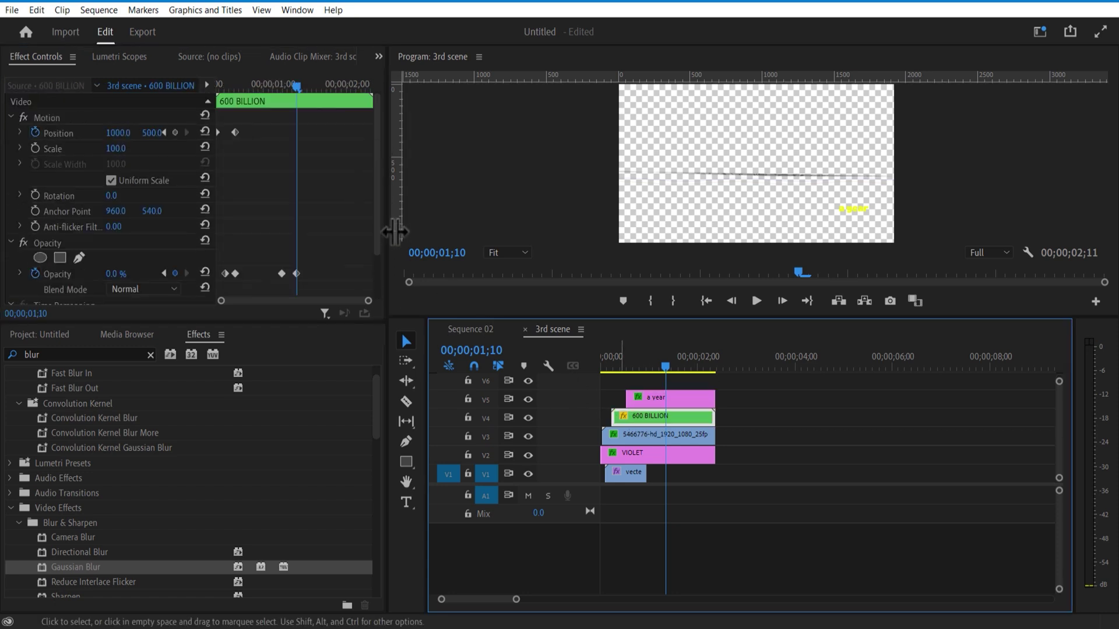
left_click_drag(294, 88, 281, 90)
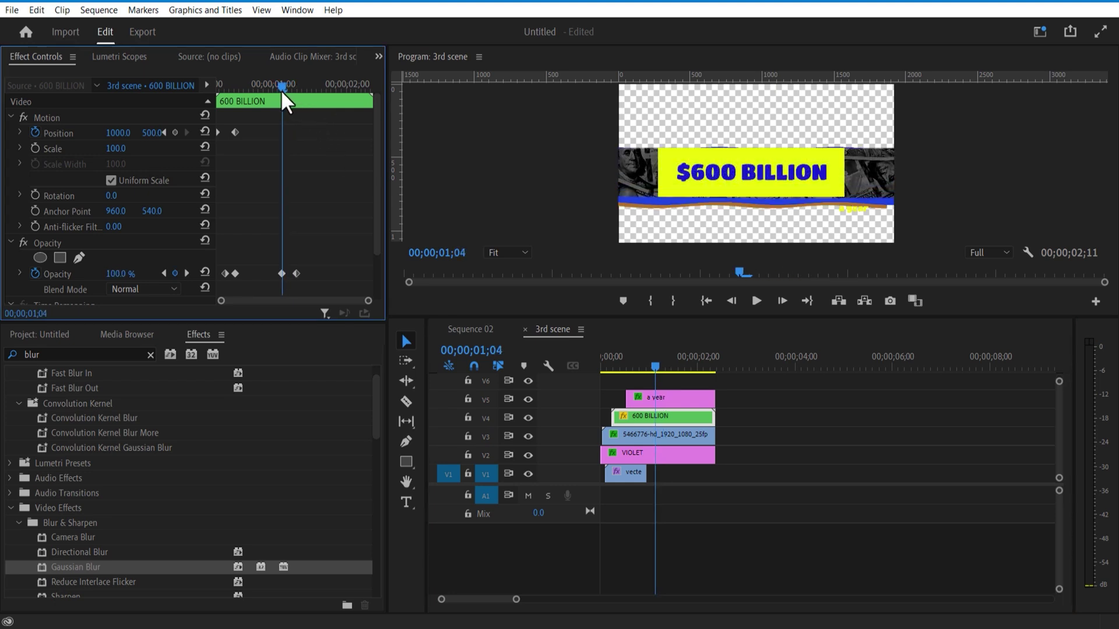
scroll(378, 193, "down", 2)
left_click(665, 398)
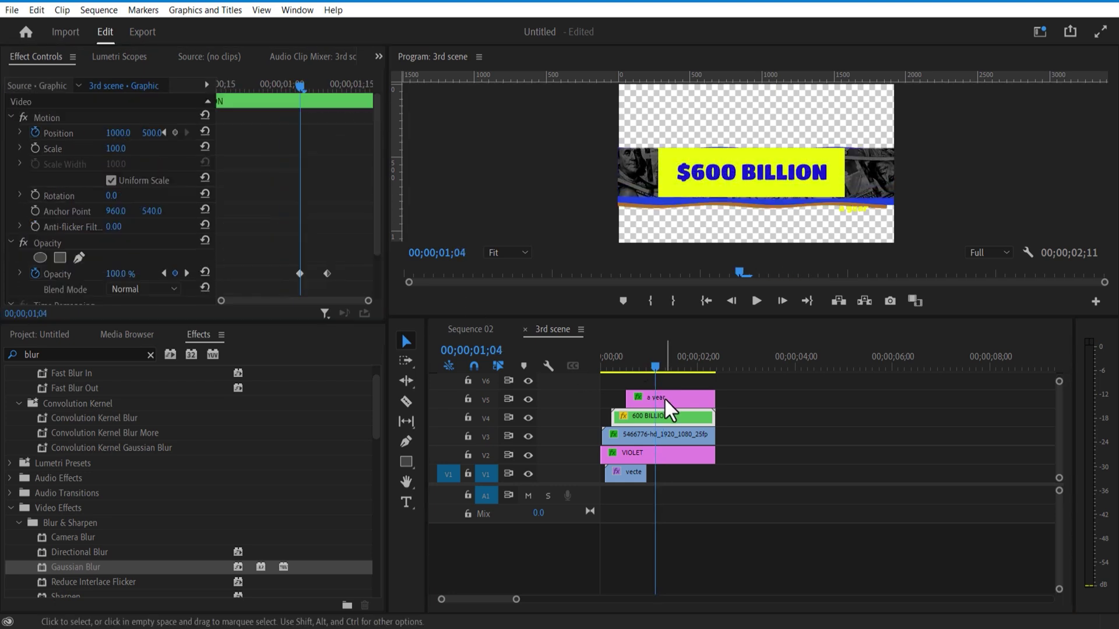
scroll(375, 183, "down", 6)
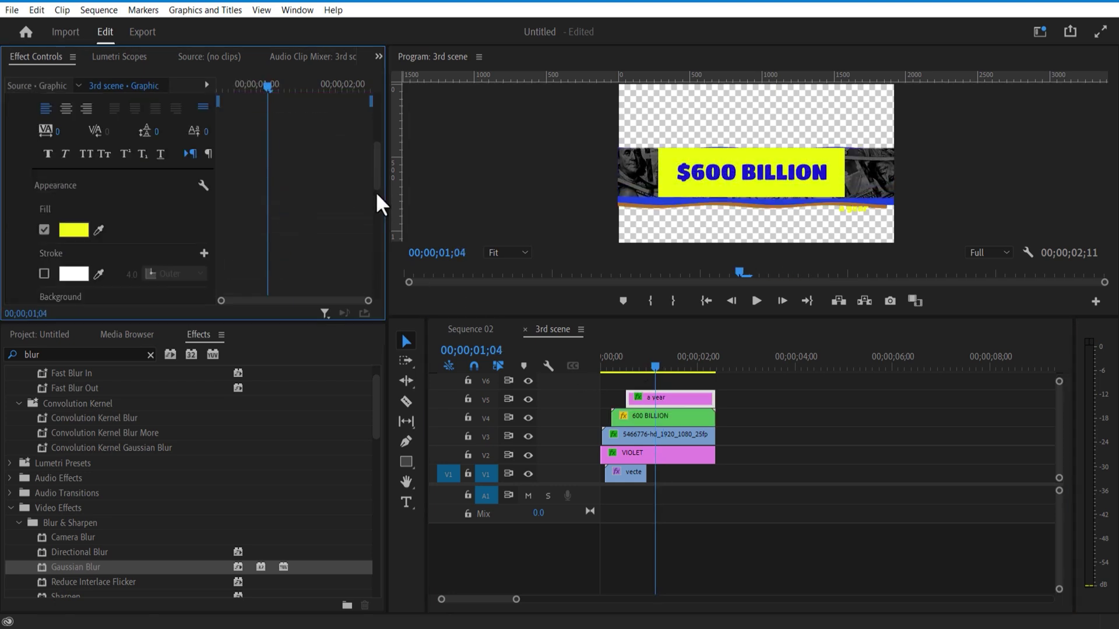
left_click_drag(377, 221, 376, 300)
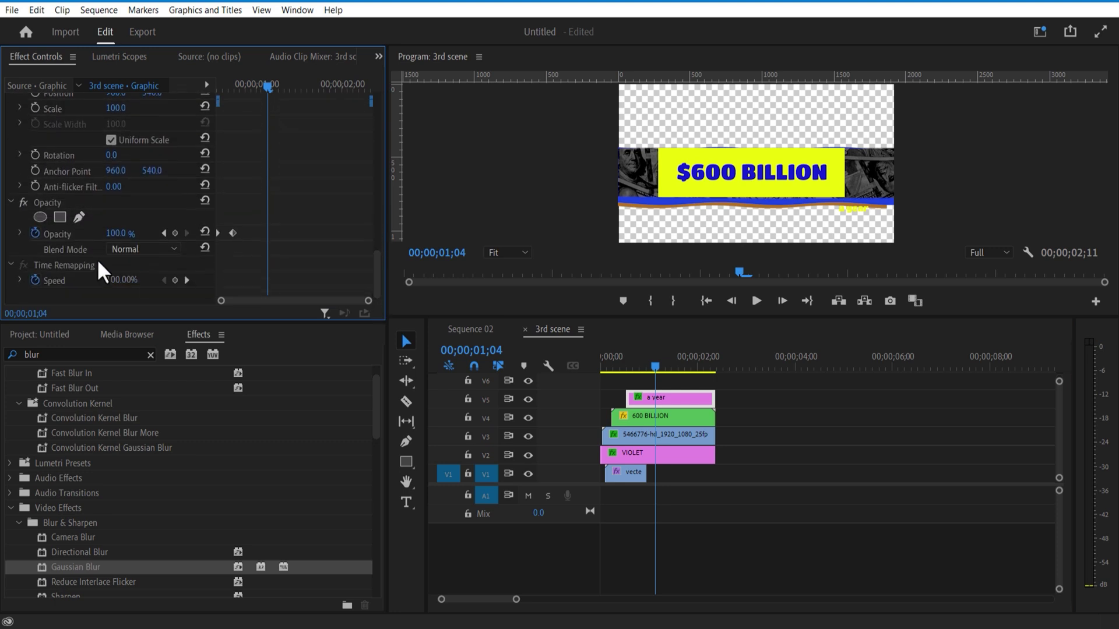
left_click(175, 233)
Set the "a year" text clip's opacity to 0% at 00;00;01;10.
left_click(697, 416)
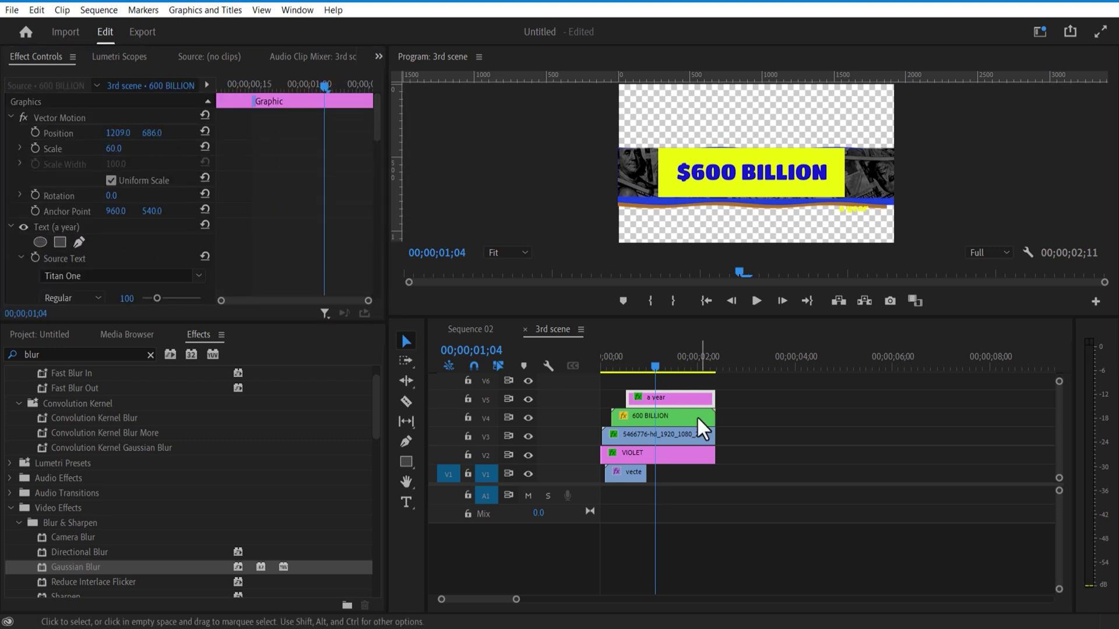
left_click_drag(282, 84, 296, 90)
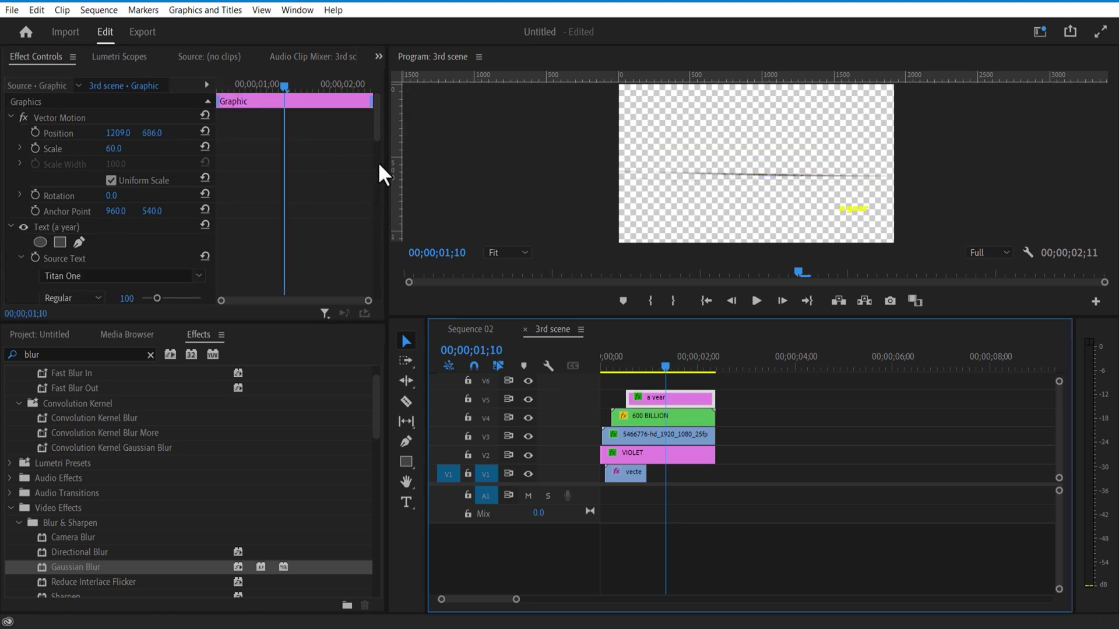
left_click_drag(376, 139, 375, 295)
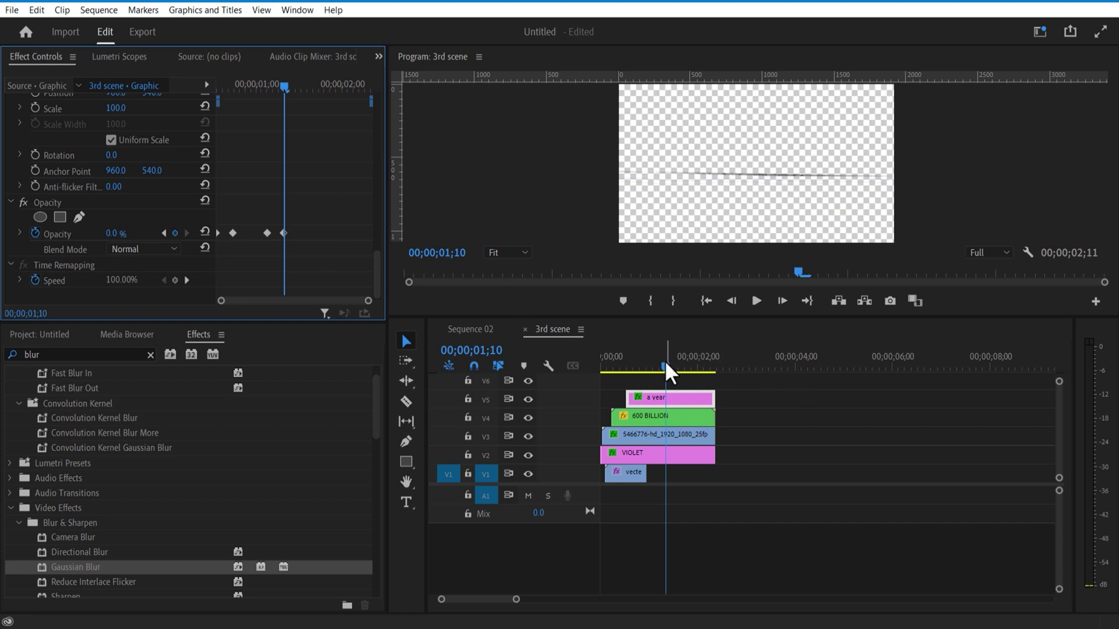
left_click_drag(664, 360, 666, 362)
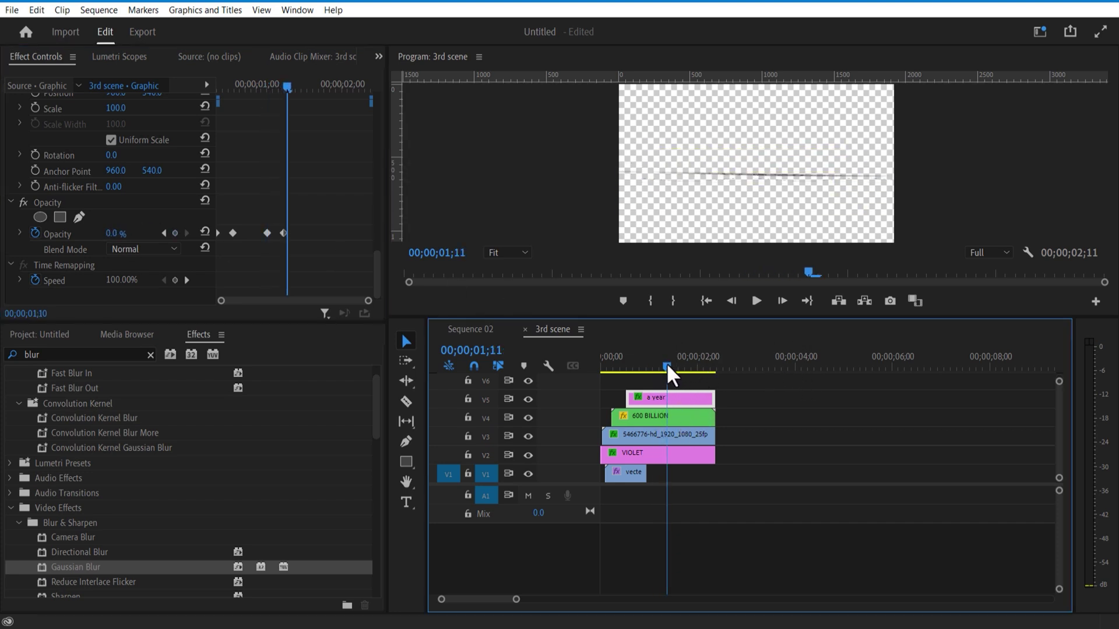
In Sequence 02, duplicate the first VIOLET clip onto track V7 after the 3rd scene clip.
left_click(488, 329)
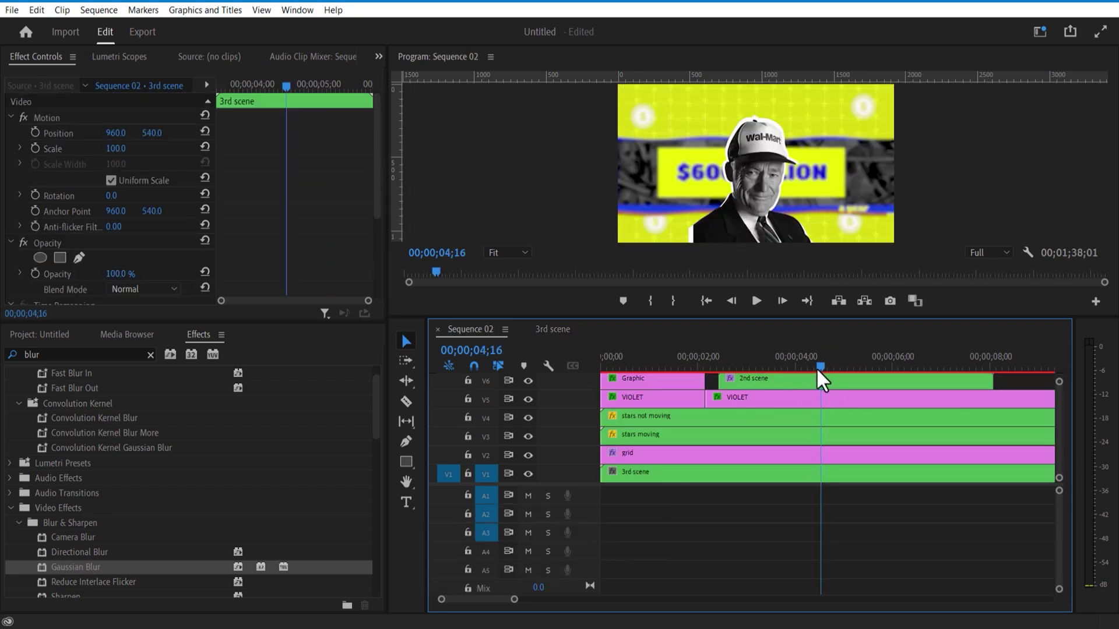
left_click_drag(817, 368, 829, 368)
left_click_drag(825, 318, 816, 195)
left_click(681, 338)
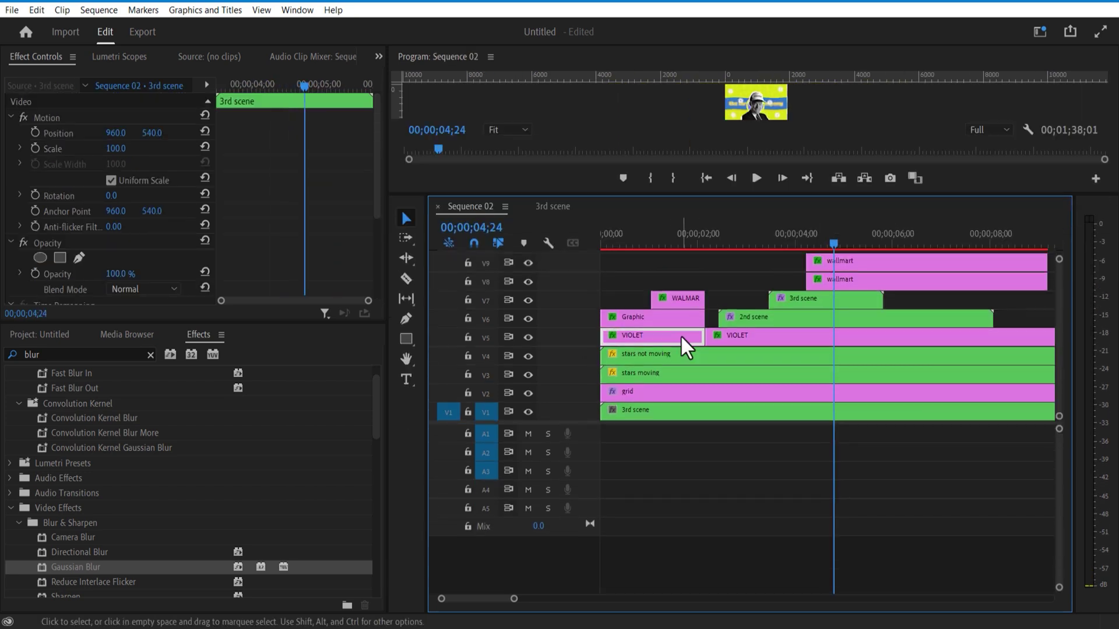
key("minus")
key("minus")
left_click(756, 237)
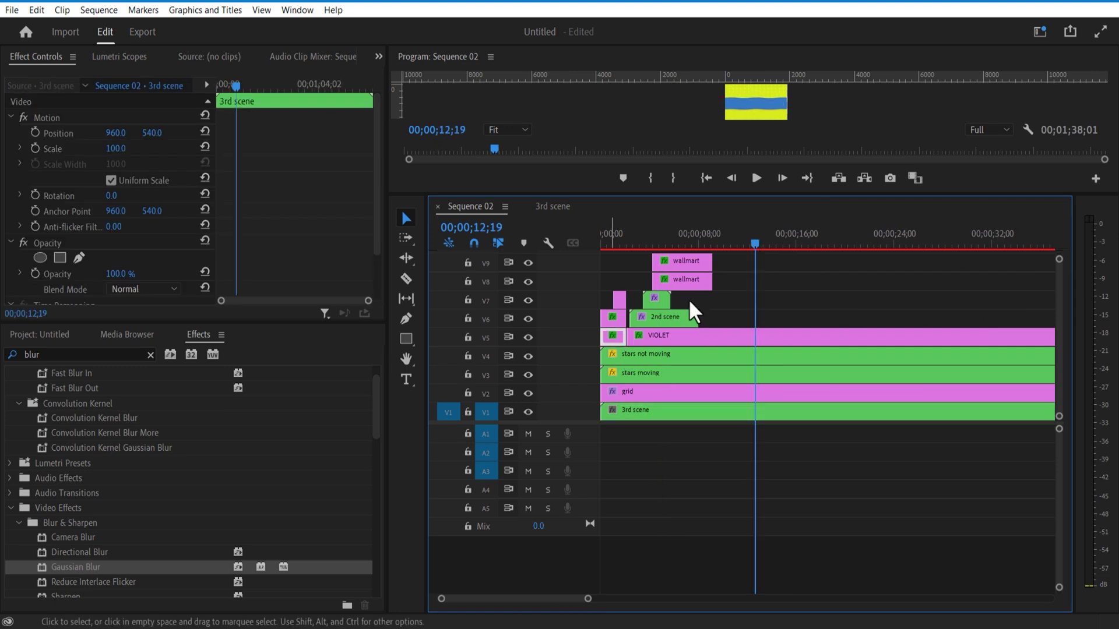
left_click_drag(689, 301, 689, 299)
left_click(674, 241)
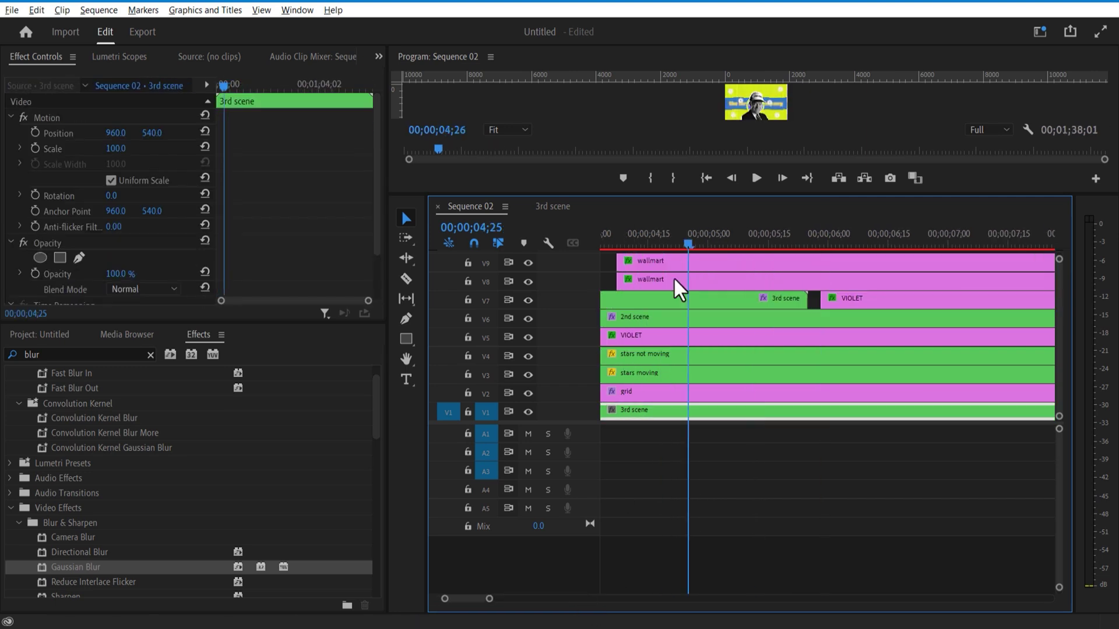
Split the long VIOLET clip on V5 at 00;00;04;19 and delete the part after the cut.
left_click_drag(670, 278, 685, 298)
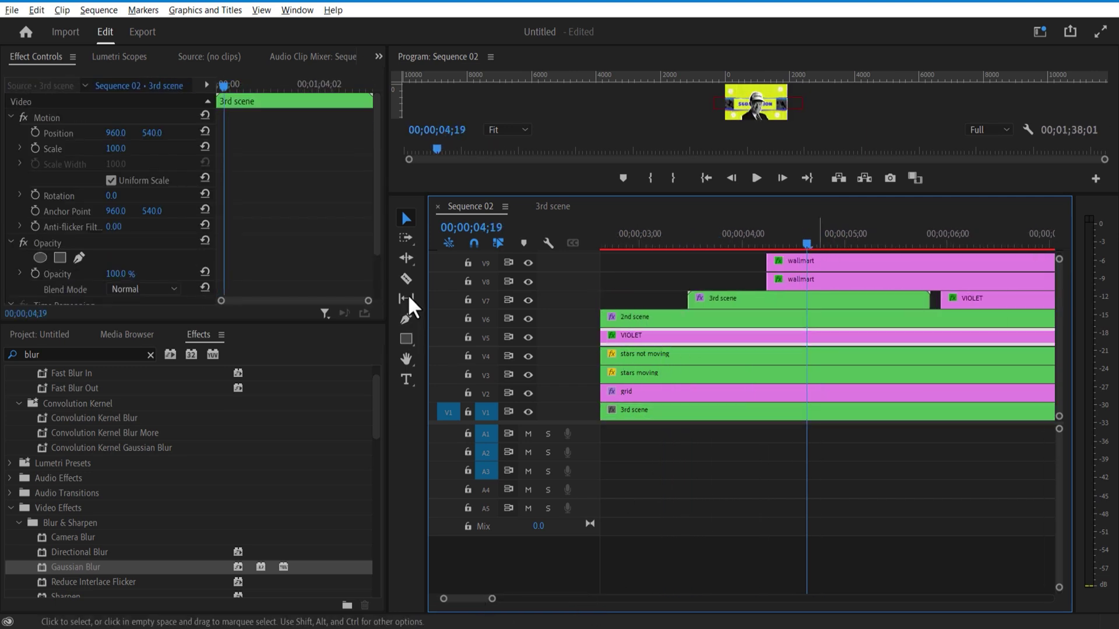
left_click(413, 283)
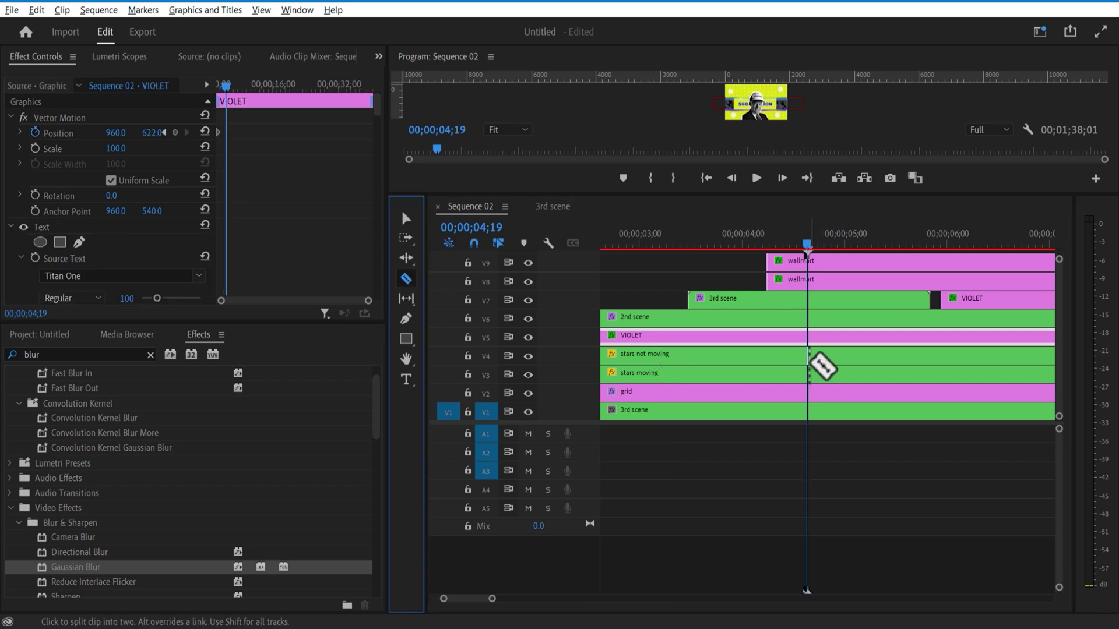
left_click(808, 337)
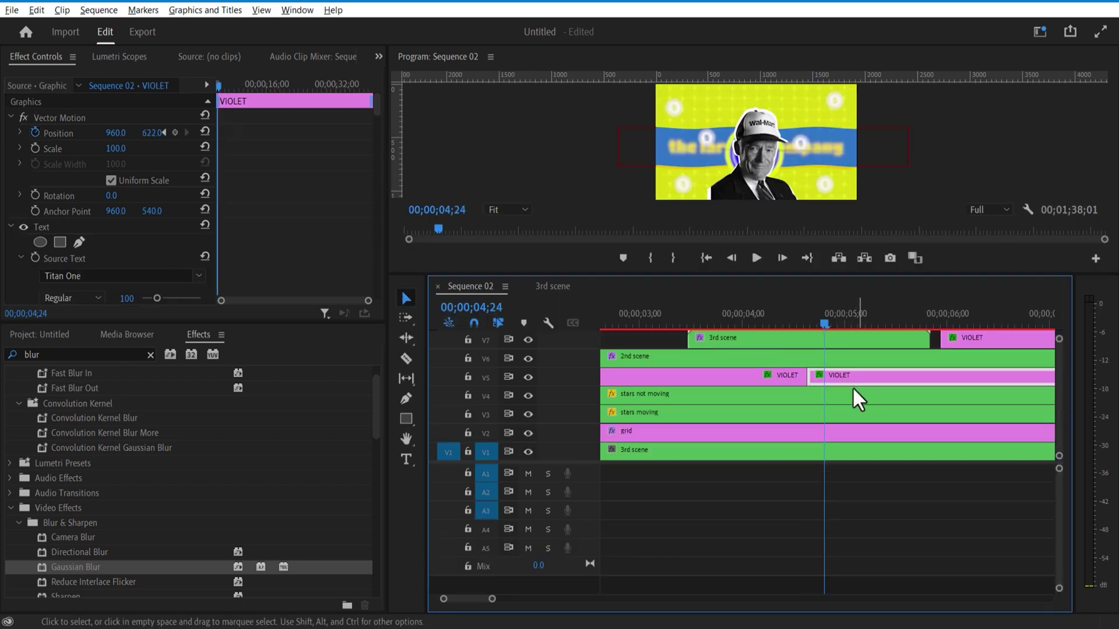
key("Delete")
key("Up")
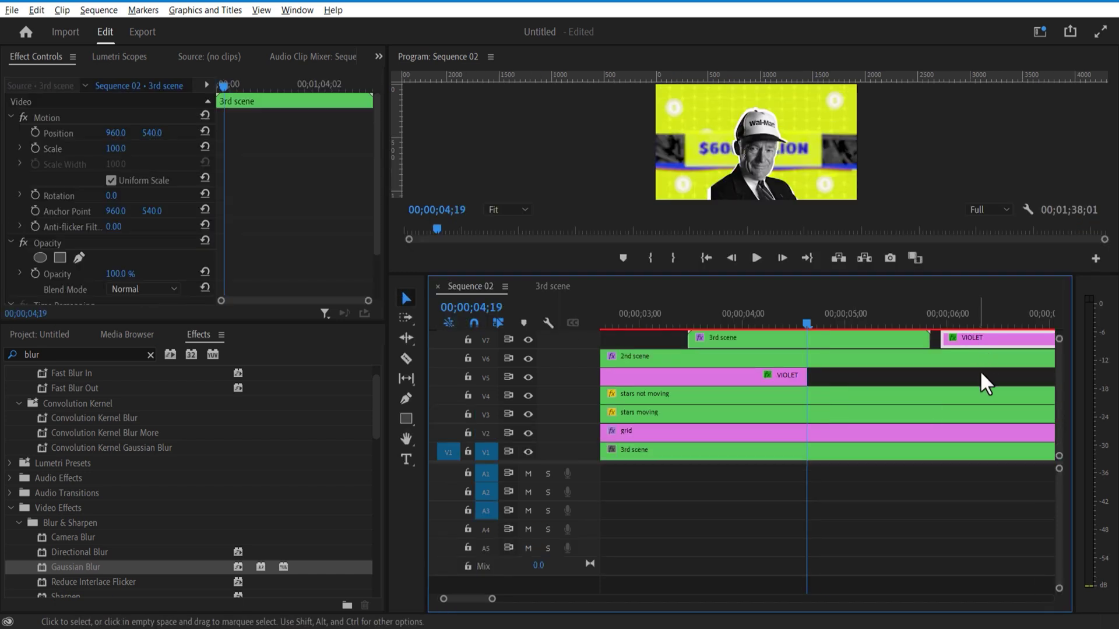
Move the duplicated VIOLET clip from V7 to V5 so it starts at 00;00;04;24.
left_click_drag(981, 338, 847, 385)
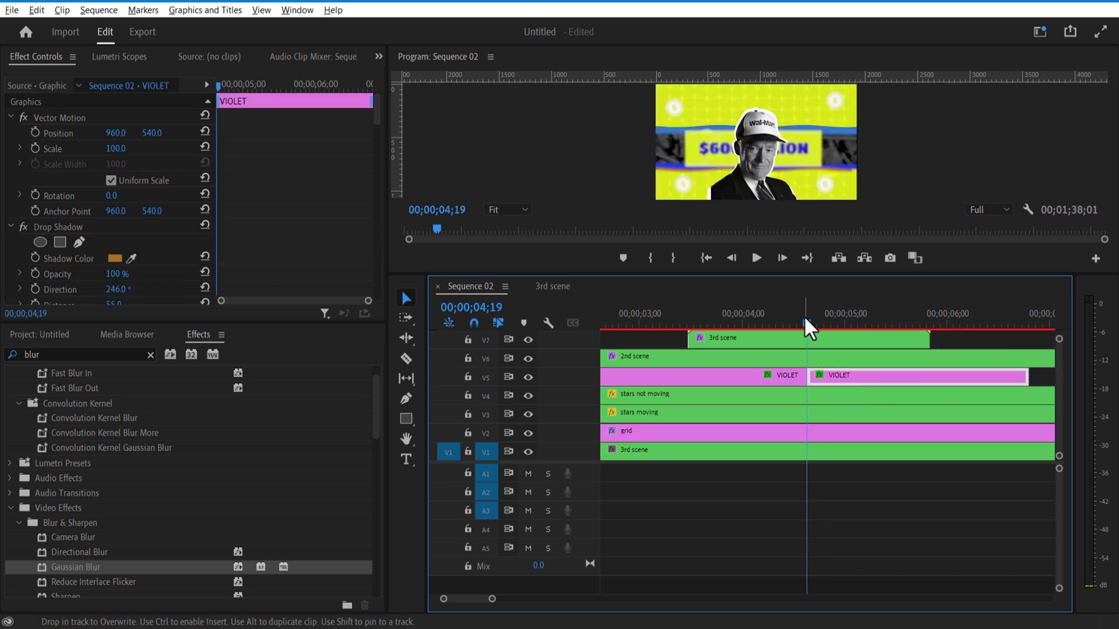
left_click_drag(806, 316, 824, 320)
left_click_drag(882, 380, 899, 380)
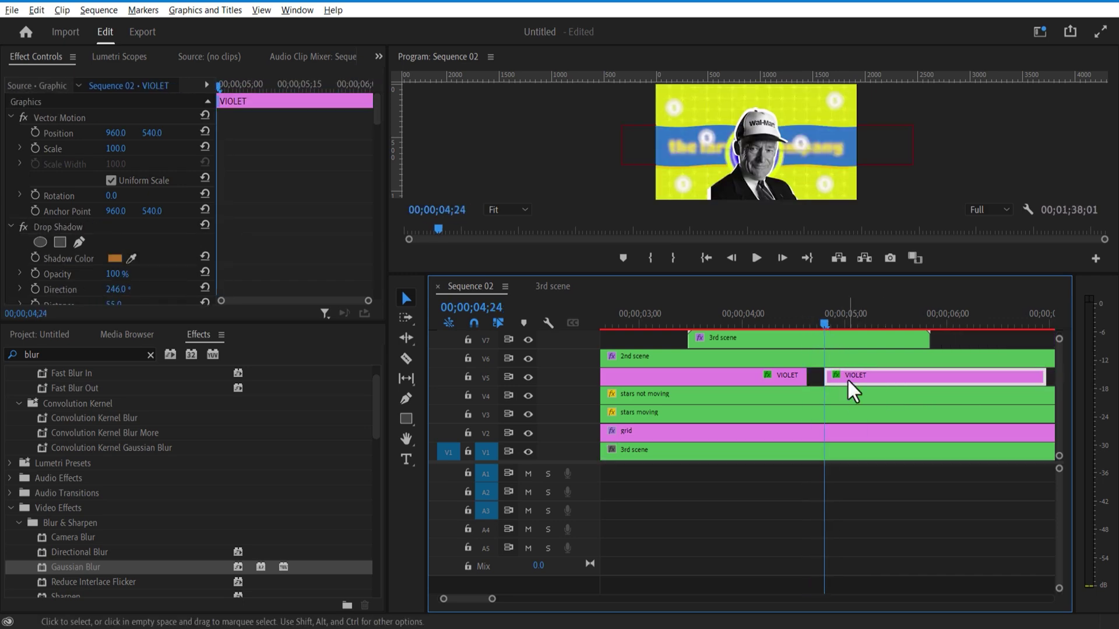
Flatten the duplicated VIOLET band's Shape 01 path into a thin line across the frame's middle at 00;00;04;24.
left_click(72, 251)
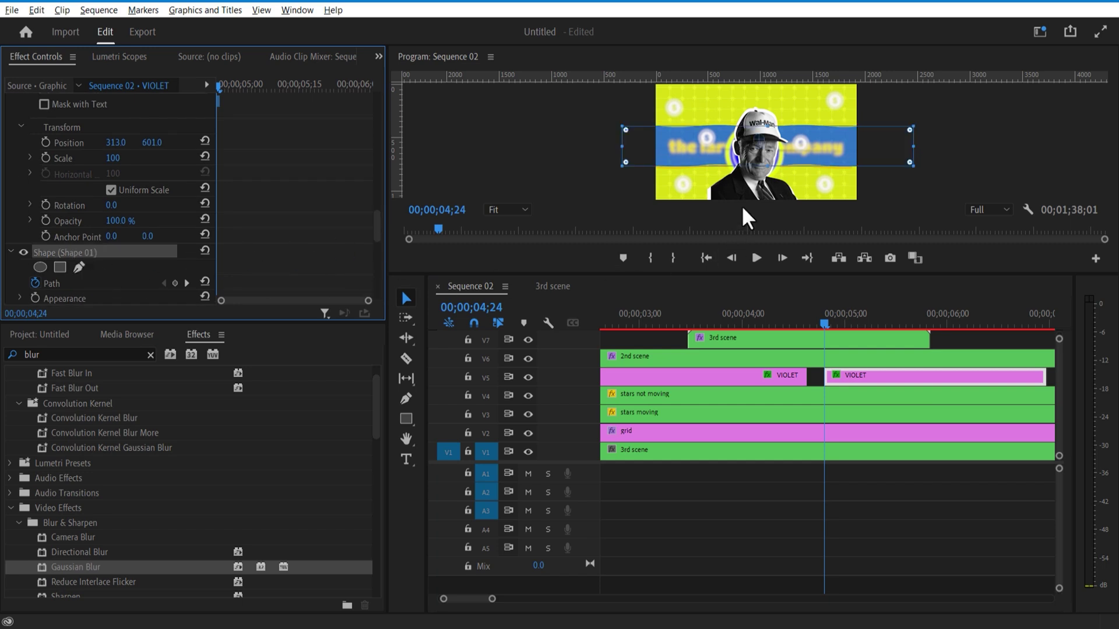
left_click_drag(766, 168, 769, 145)
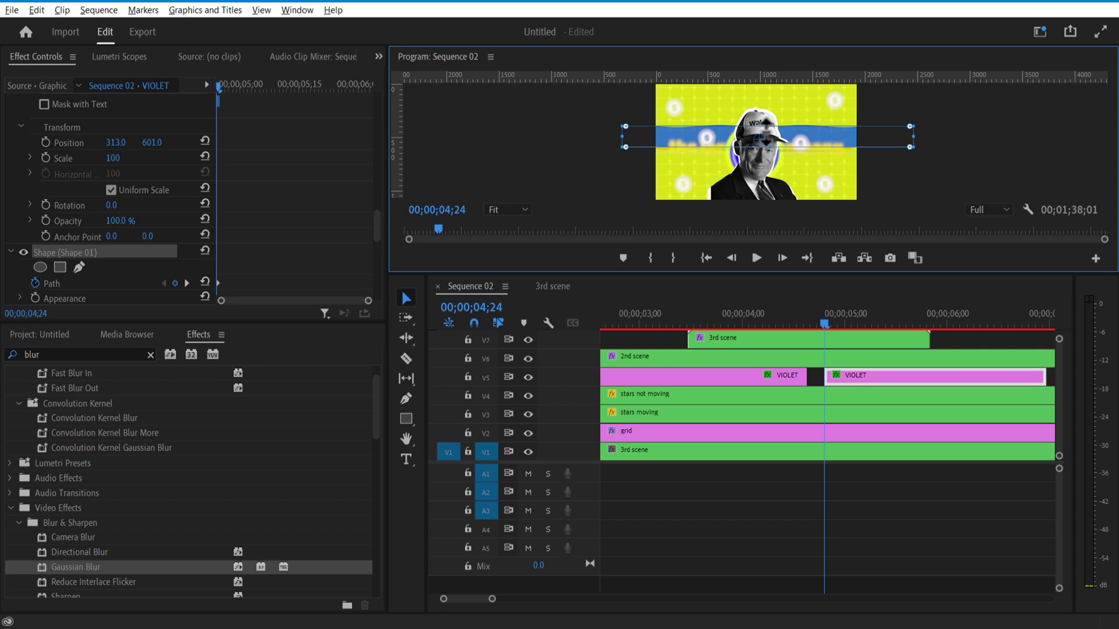
left_click_drag(768, 135, 768, 146)
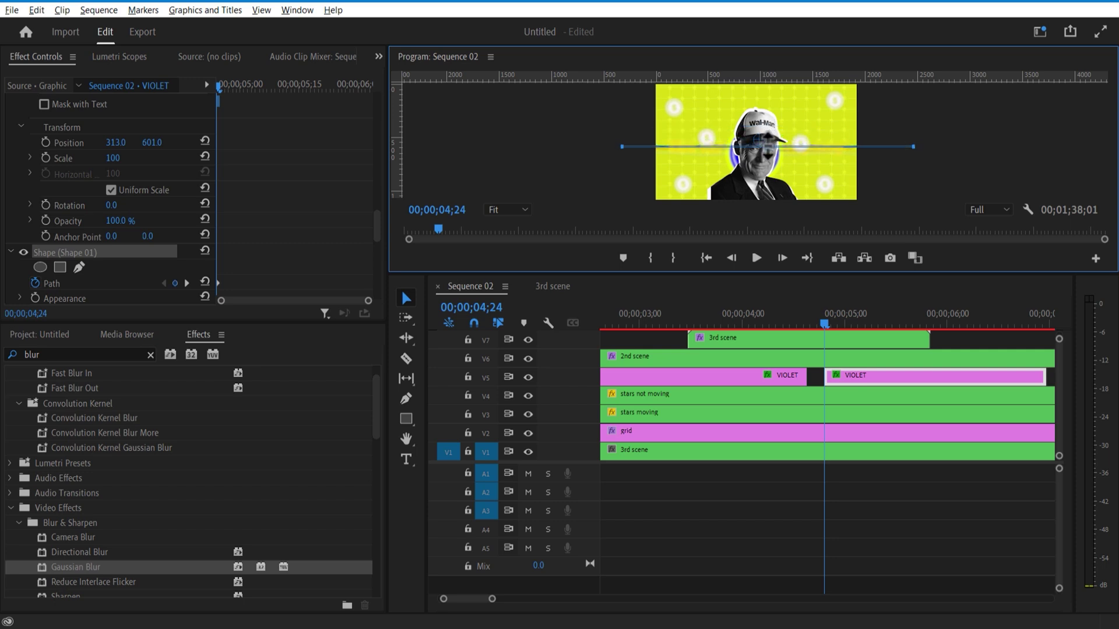
mouse_move(822, 321)
left_mouse_down()
mouse_move(810, 321)
mouse_move(823, 321)
left_mouse_up()
Move Shape 01's second Path keyframe to 00;00;05;00 and remove the Path keyframe at the clip's end.
left_click_drag(376, 118, 376, 245)
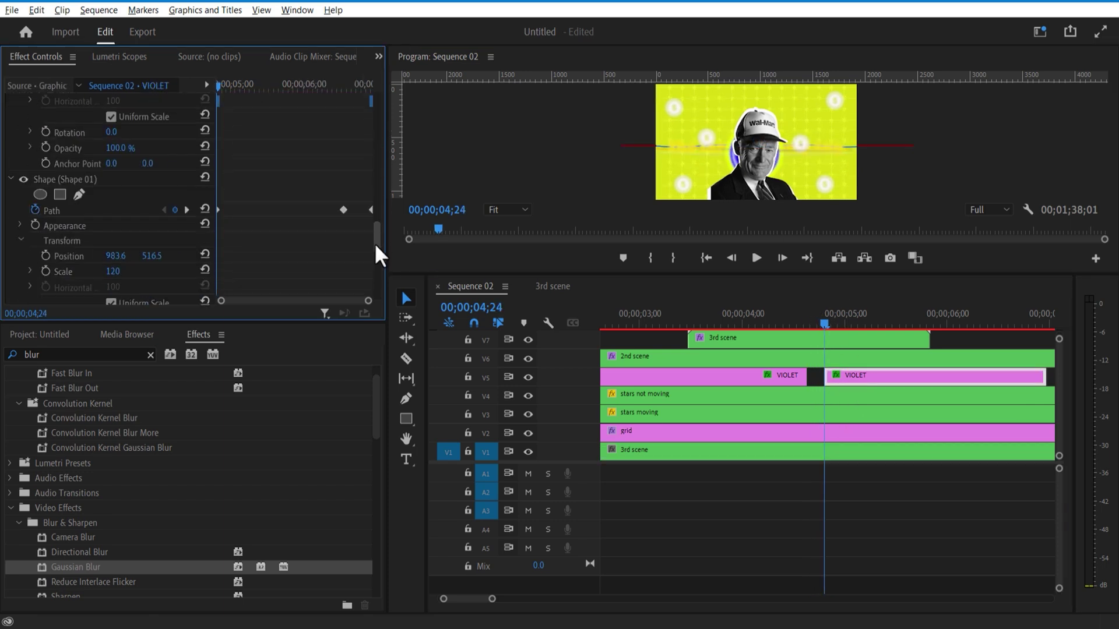
left_click_drag(219, 86, 235, 91)
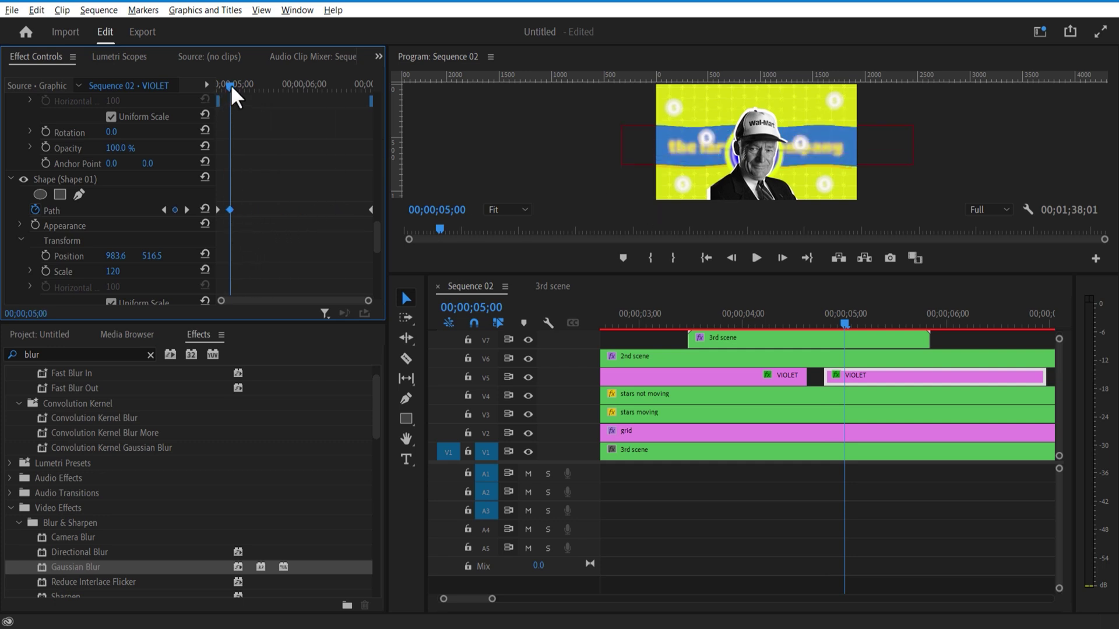
left_click_drag(231, 85, 369, 143)
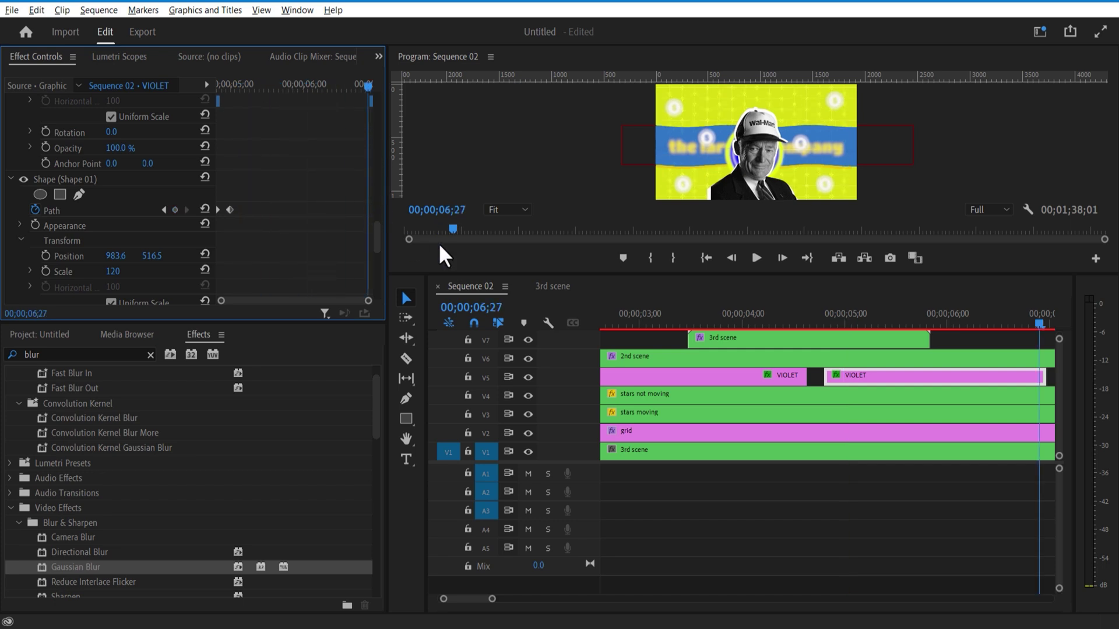
mouse_move(841, 323)
left_mouse_down()
mouse_move(802, 323)
mouse_move(824, 334)
left_mouse_up()
Split the 2nd scene clip on V6 at 00;00;04;24 and delete the part after the cut.
left_click(839, 358)
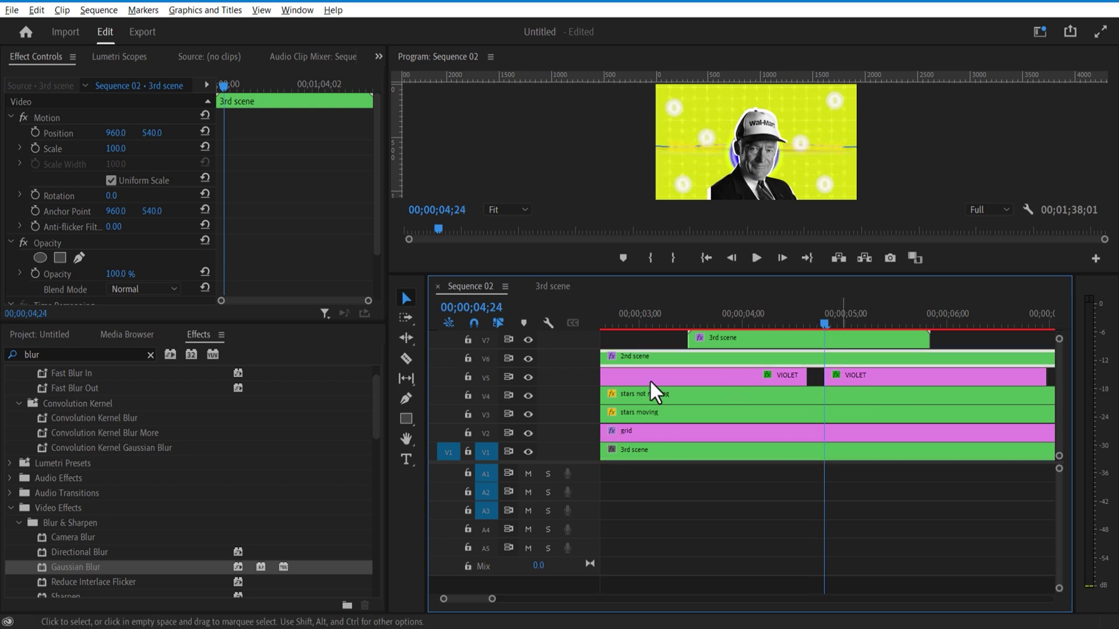
left_click(406, 359)
left_click(827, 358)
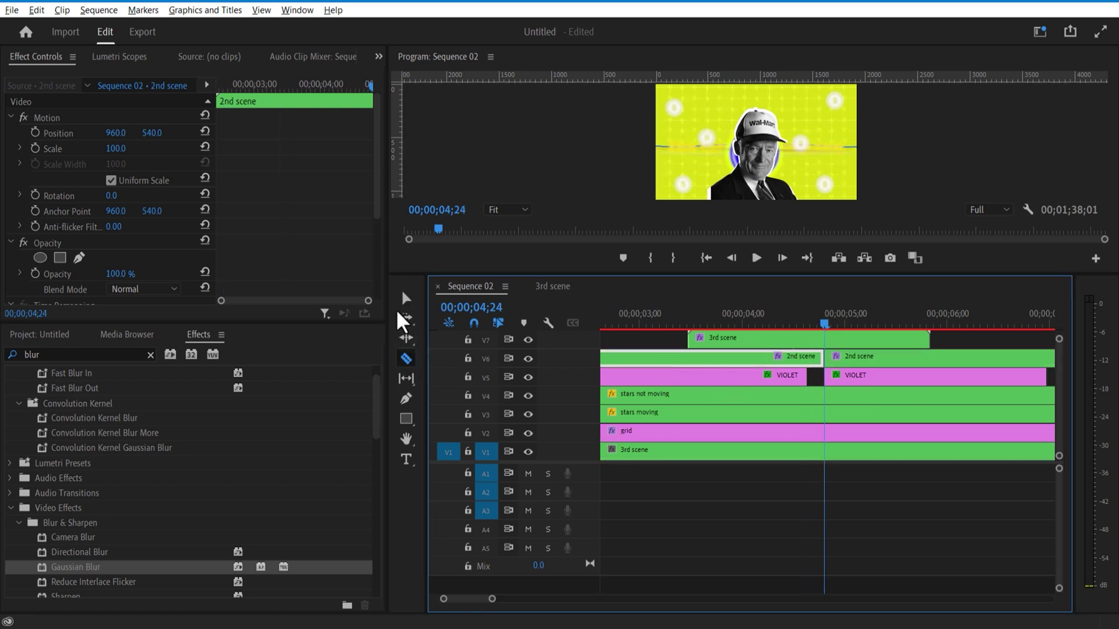
left_click(402, 302)
left_click(862, 357)
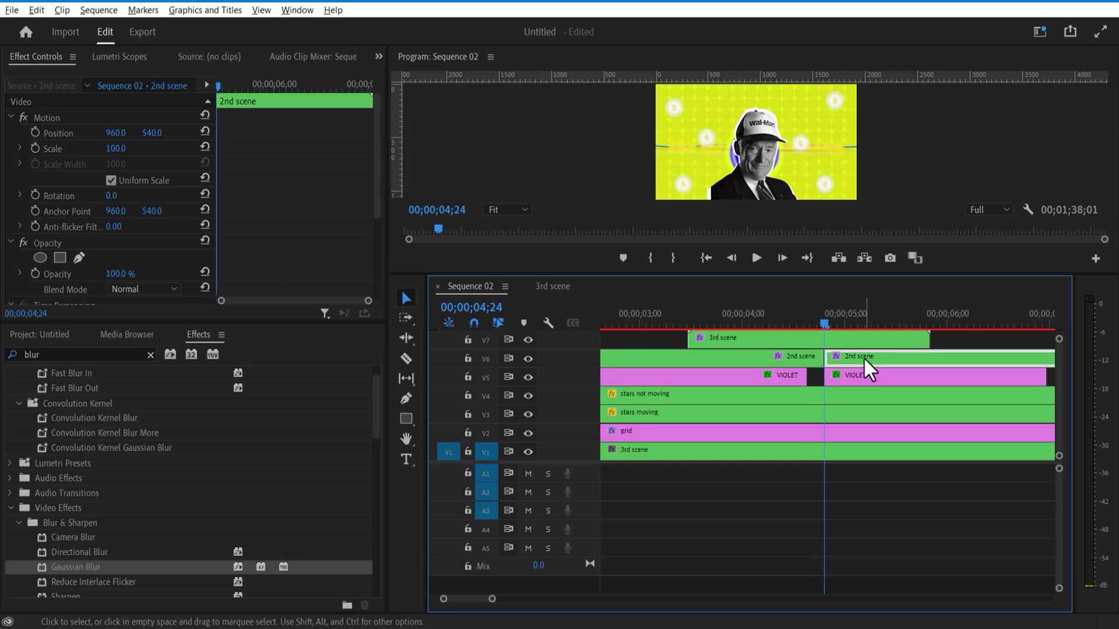
key("Delete")
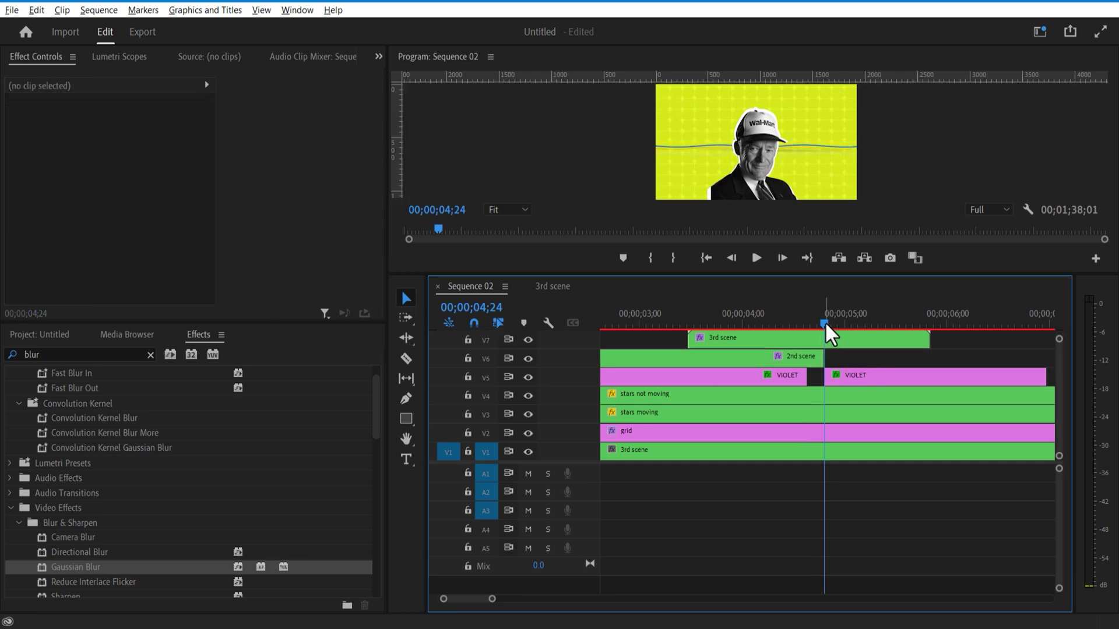
Split the 3rd scene clip on V7 at 00;00;04;24 and delete the part after the cut.
left_click_drag(824, 321, 841, 361)
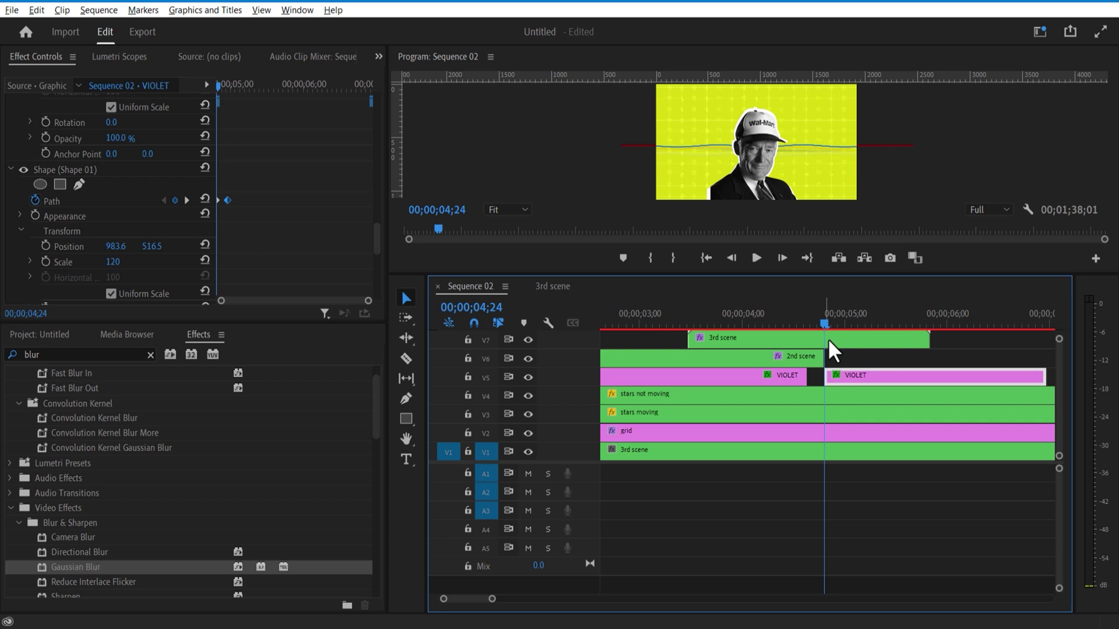
left_click(832, 341)
left_click(406, 359)
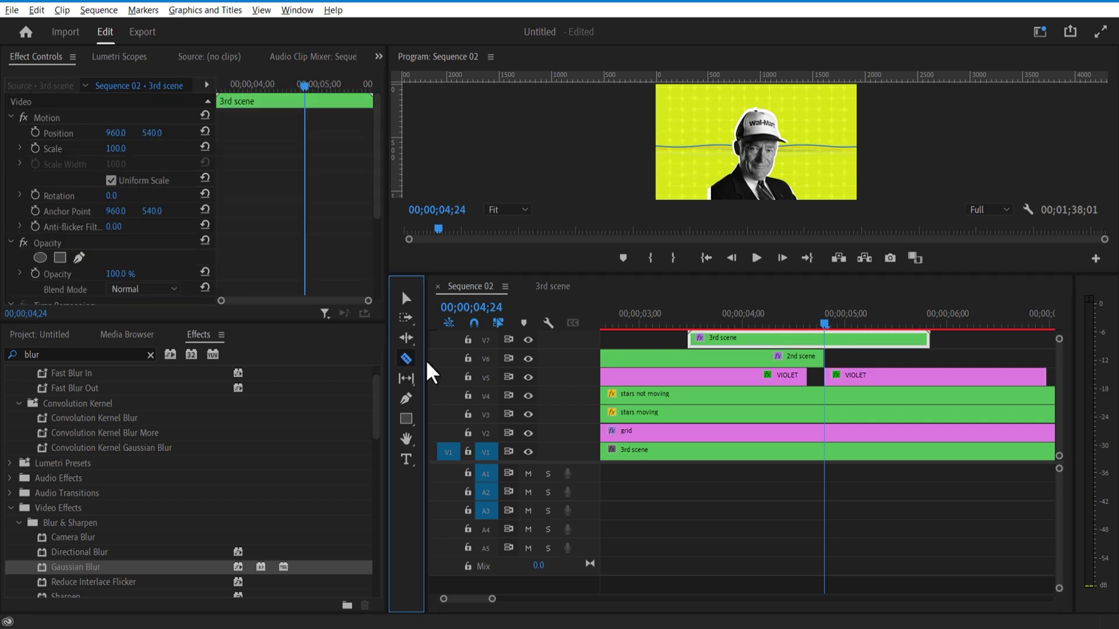
left_click(824, 339)
key("v")
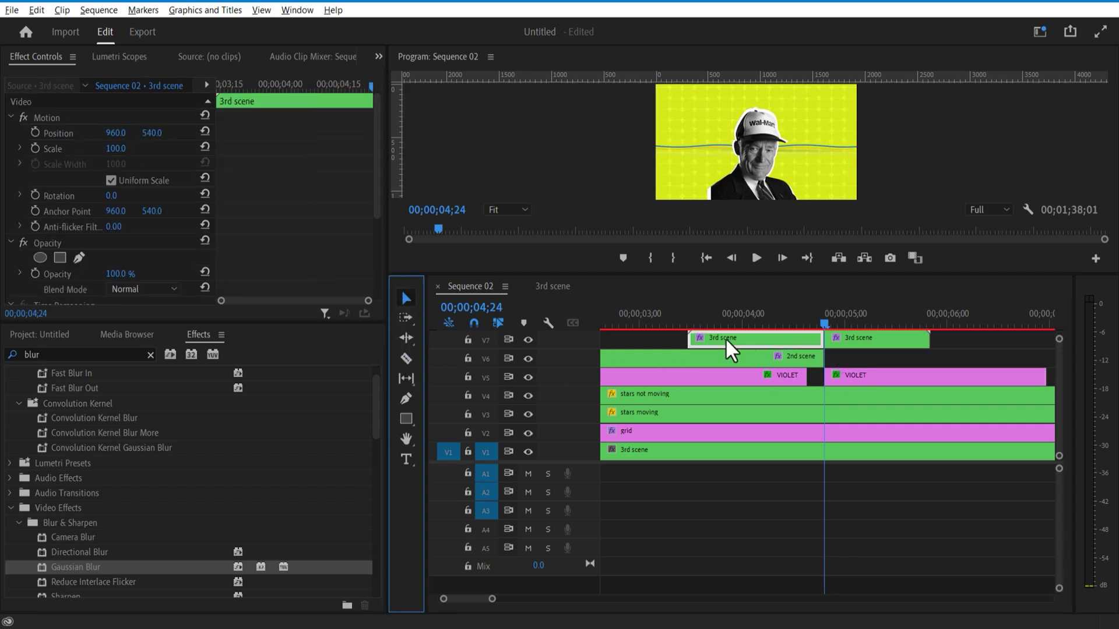
left_click(877, 336)
key("Delete")
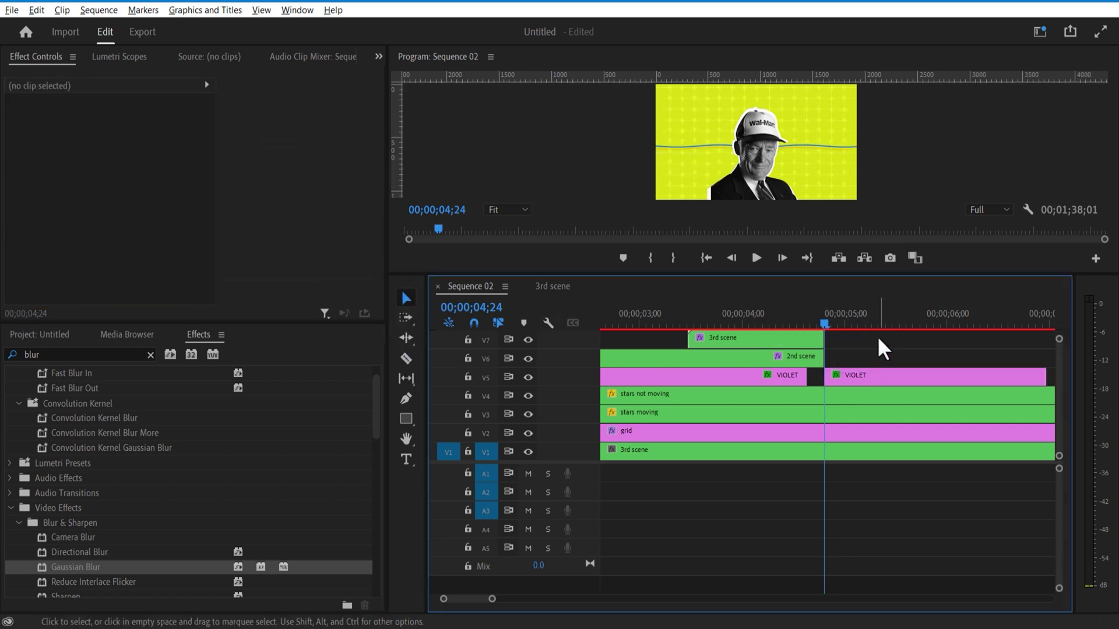
left_click_drag(824, 324, 826, 324)
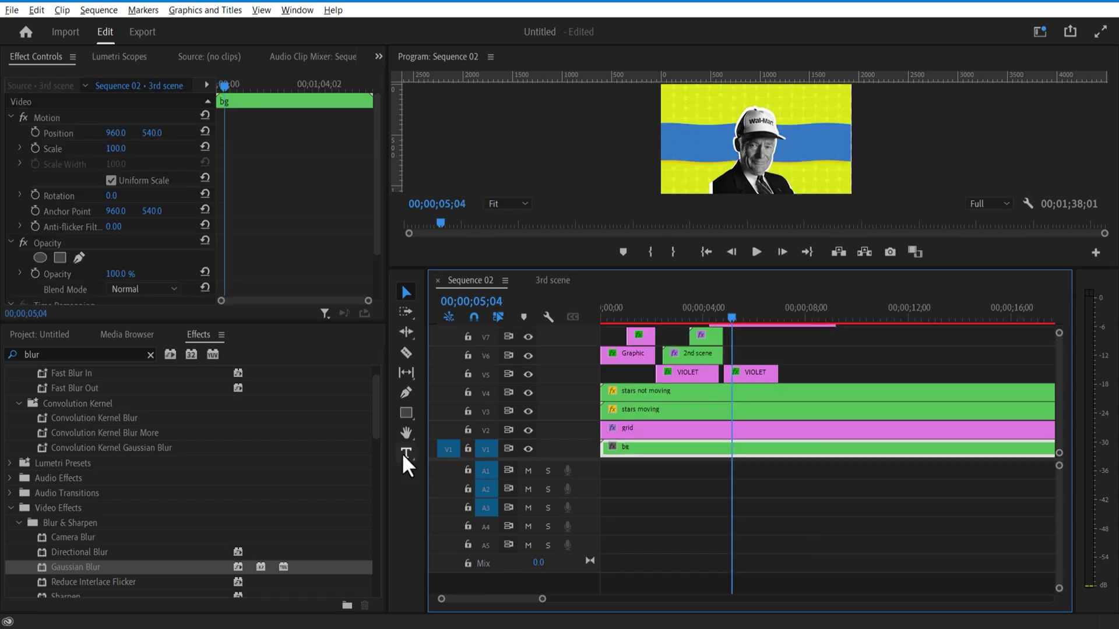
Add the text POVERTY in Titan One behind the portrait and place its clip on V6 starting at 00;00;04;24.
left_click(406, 456)
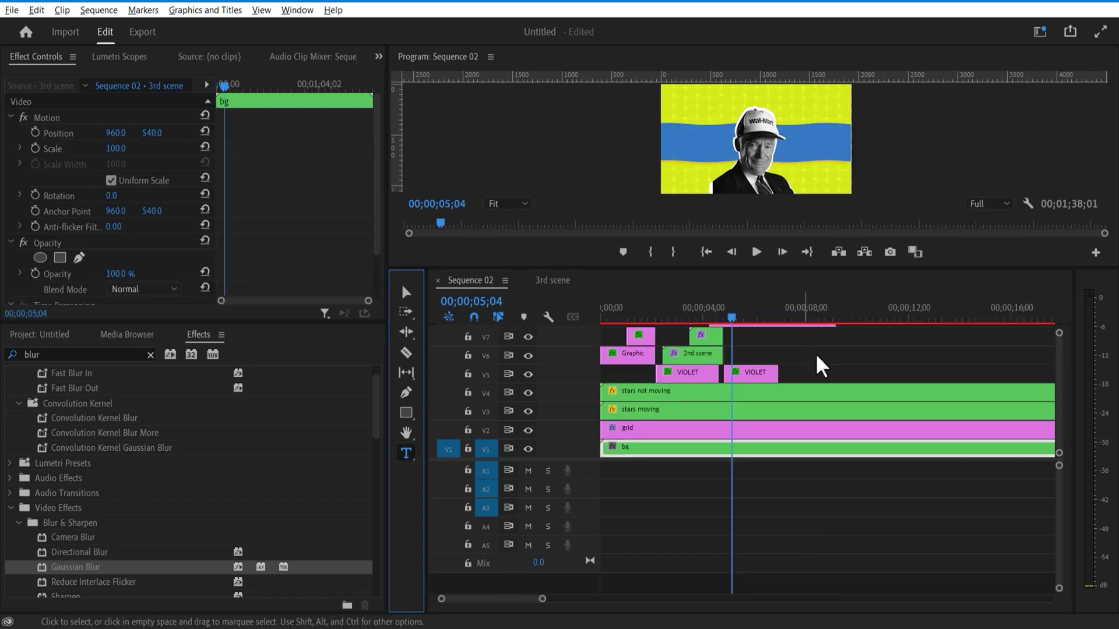
left_click(827, 100)
left_click_drag(765, 267, 776, 157)
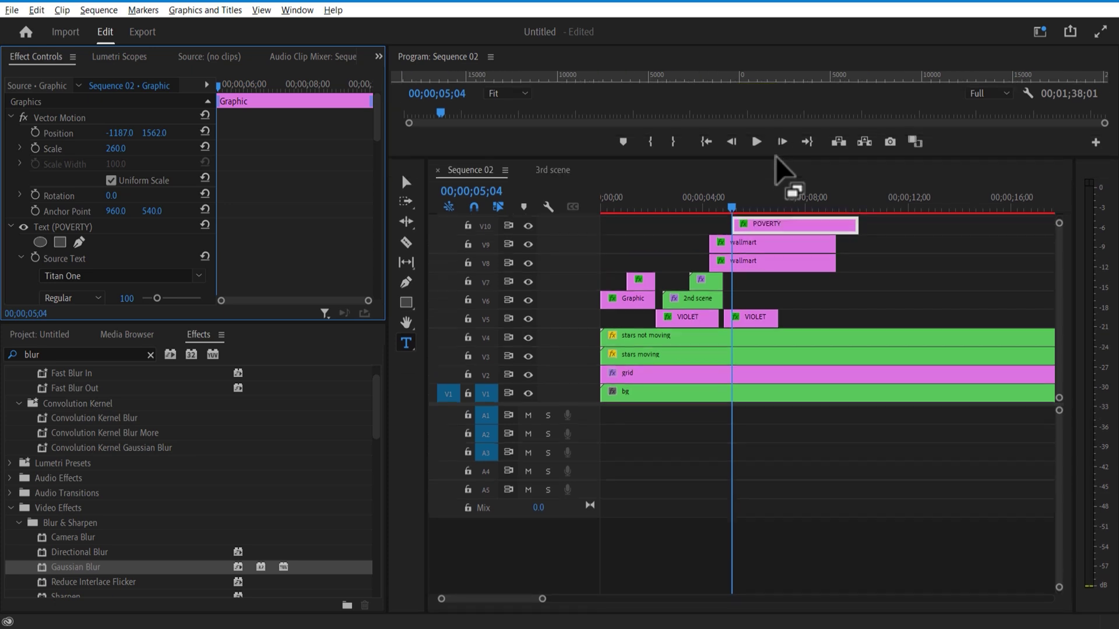
left_click_drag(778, 224, 781, 317)
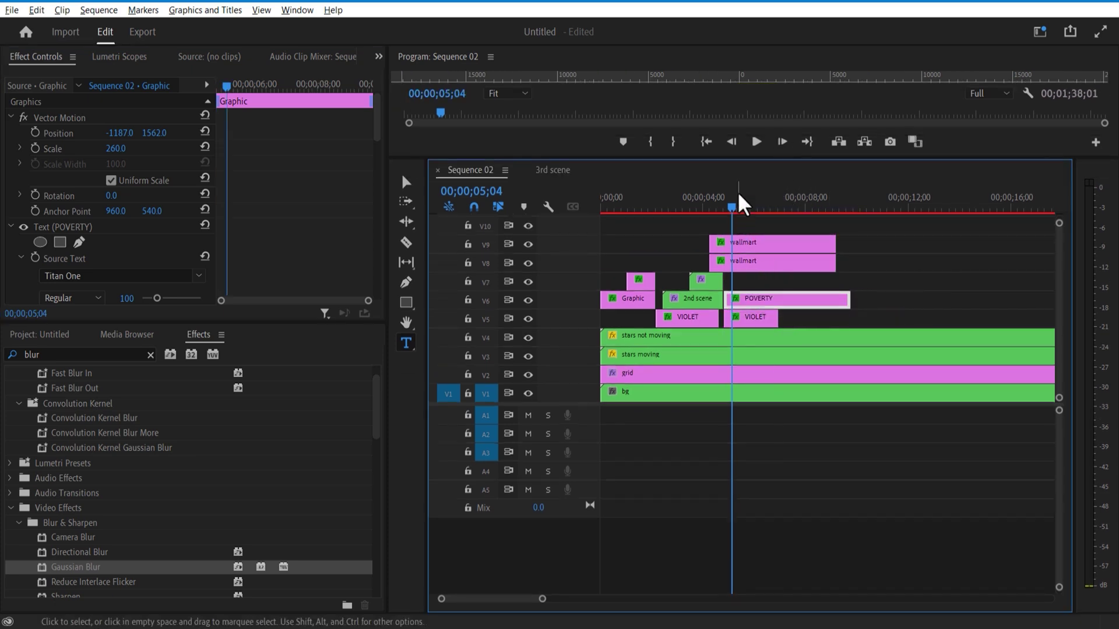
left_click_drag(752, 159, 764, 300)
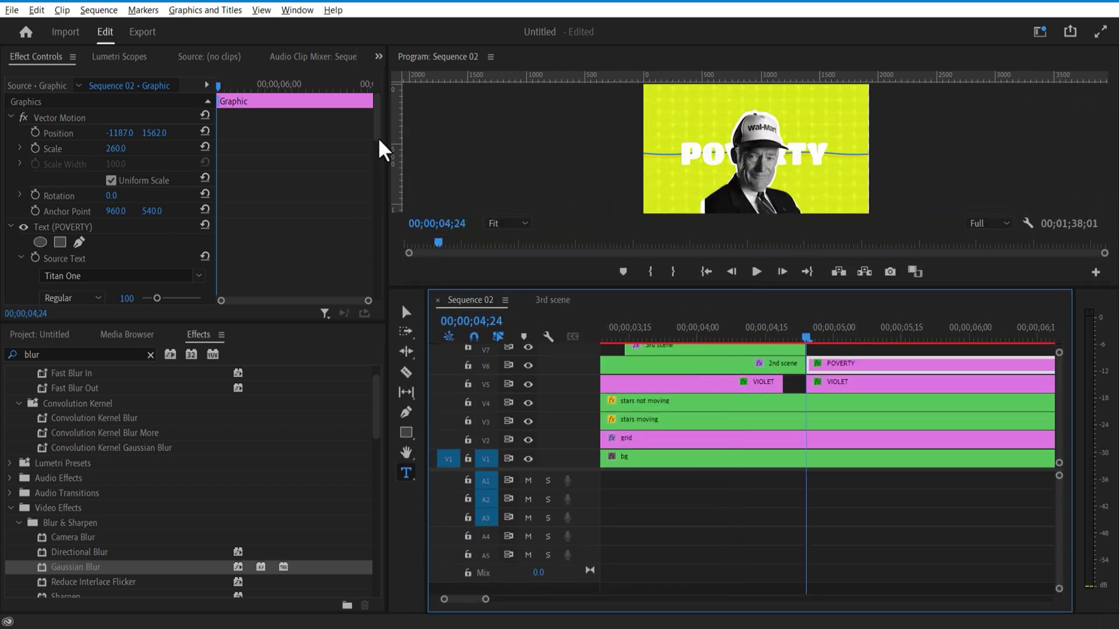
Keyframe the POVERTY clip's Opacity from 0% at 00;00;04;24 to 100% at 00;00;05;01.
left_click_drag(379, 150, 373, 291)
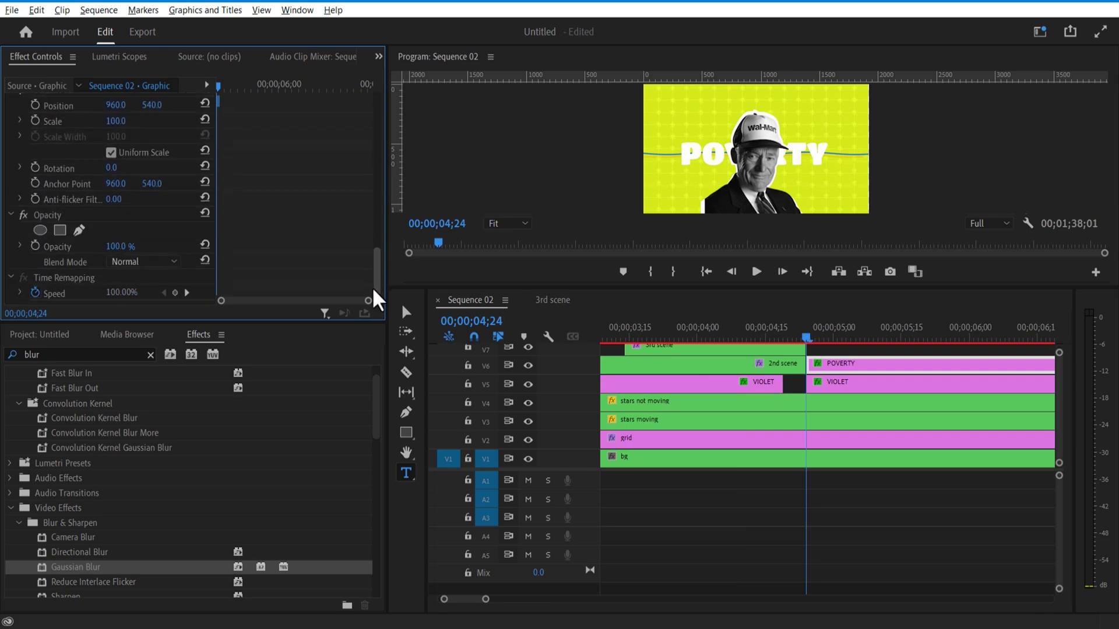
left_click(35, 246)
left_click_drag(118, 246, 99, 246)
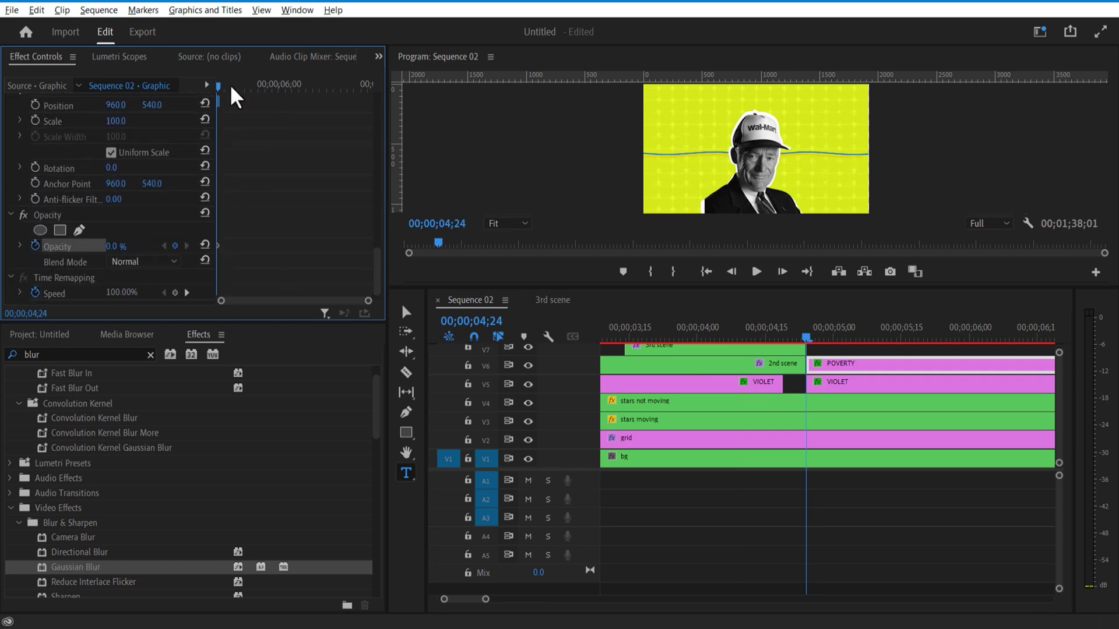
left_click_drag(220, 86, 233, 98)
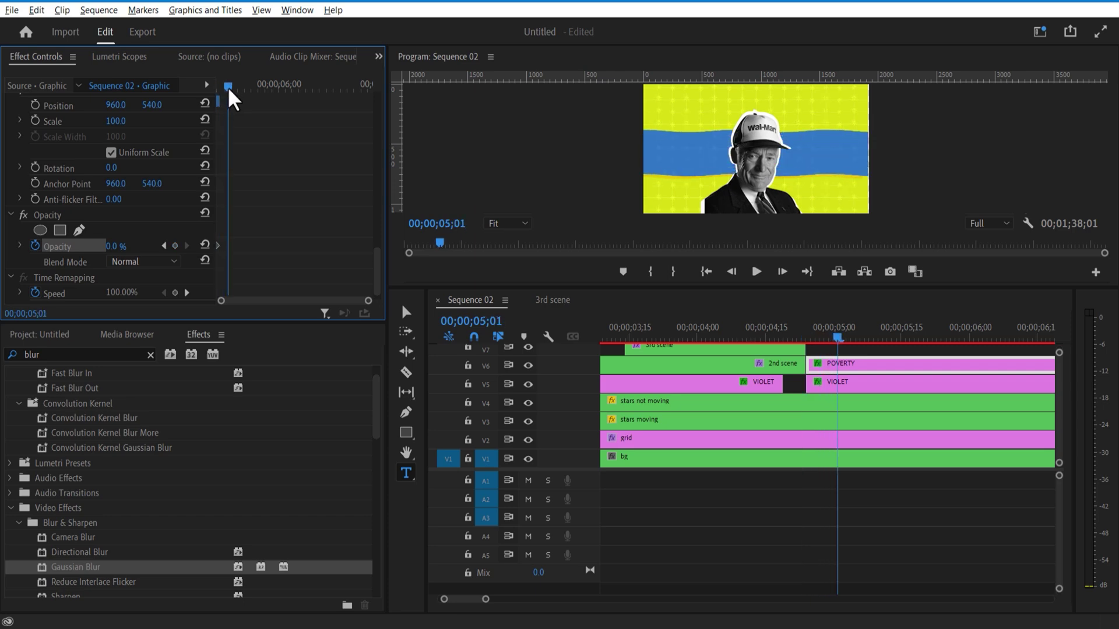
left_click_drag(133, 256, 163, 248)
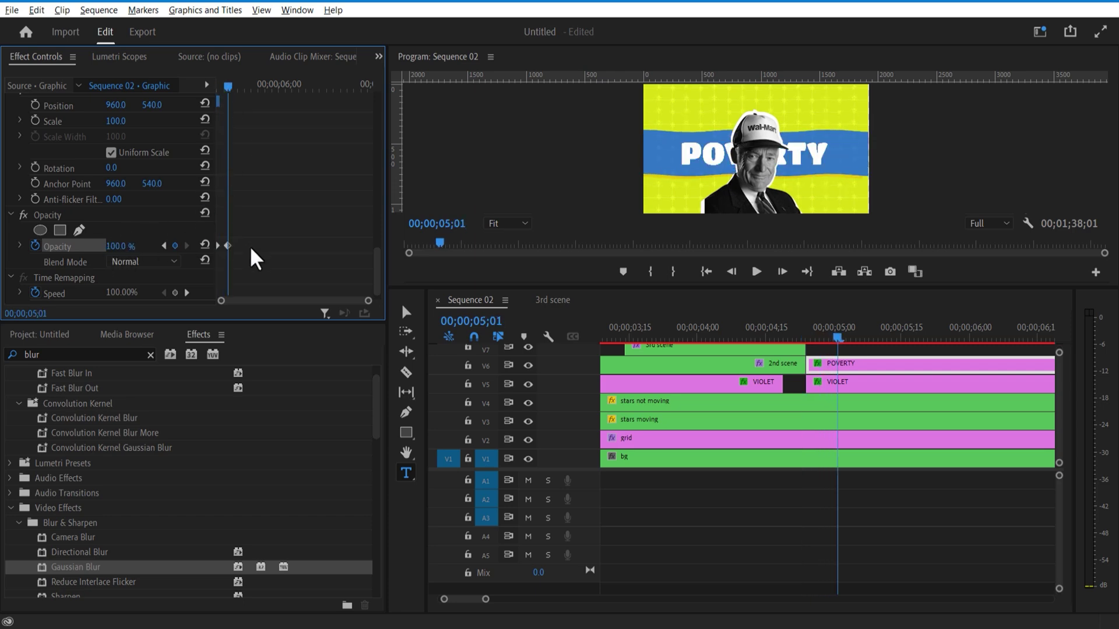
left_click_drag(227, 93, 214, 97)
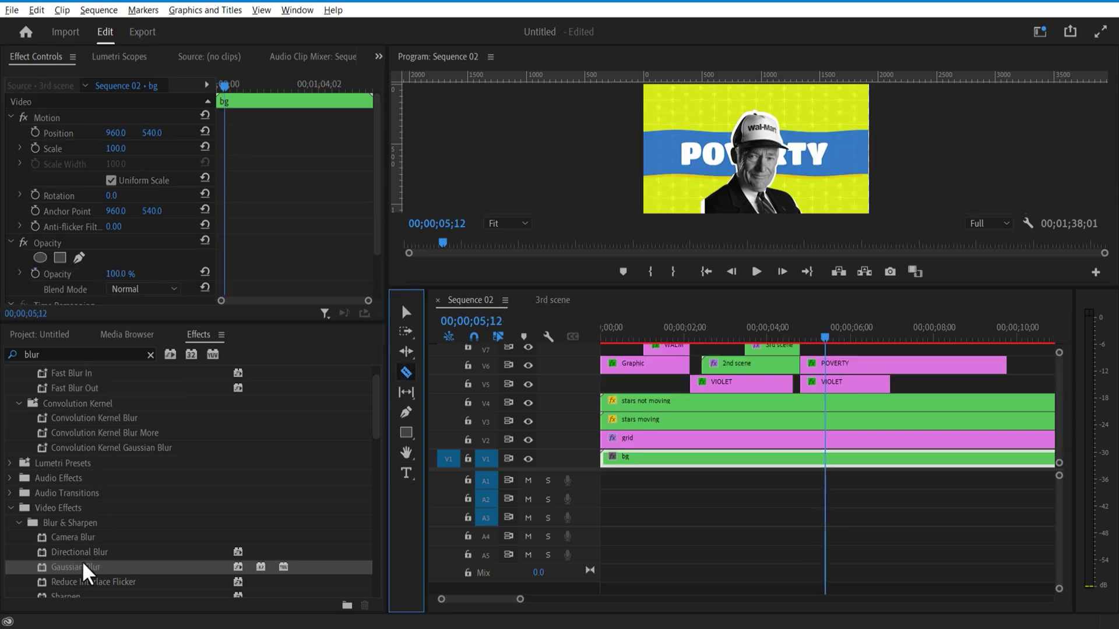
Apply Gaussian Blur to the POVERTY clip and keyframe Blurriness from 0 at 00;00;05;12 to 50 at 00;00;05;21.
left_click_drag(85, 568, 330, 500)
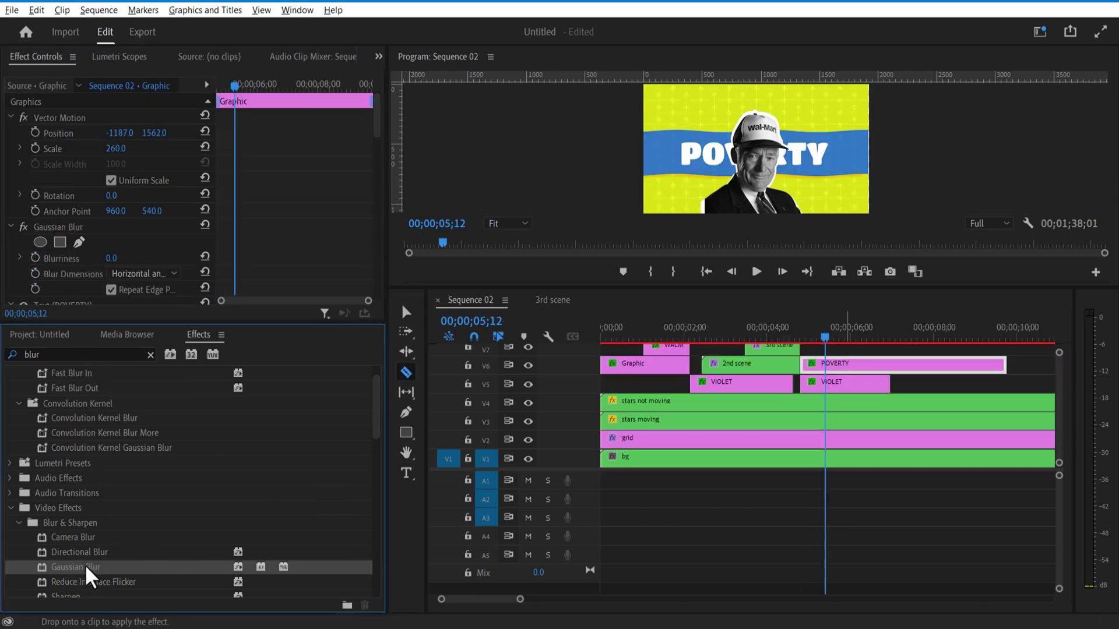
left_click_drag(88, 569, 856, 379)
key("v")
scroll(378, 166, "down", 3)
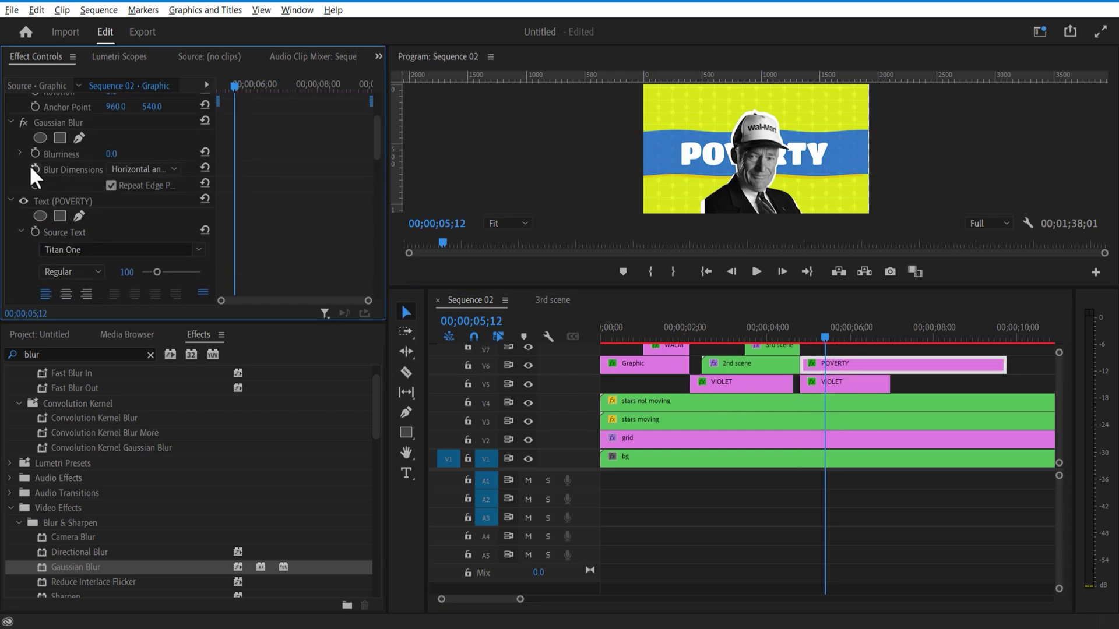
left_click_drag(234, 85, 244, 85)
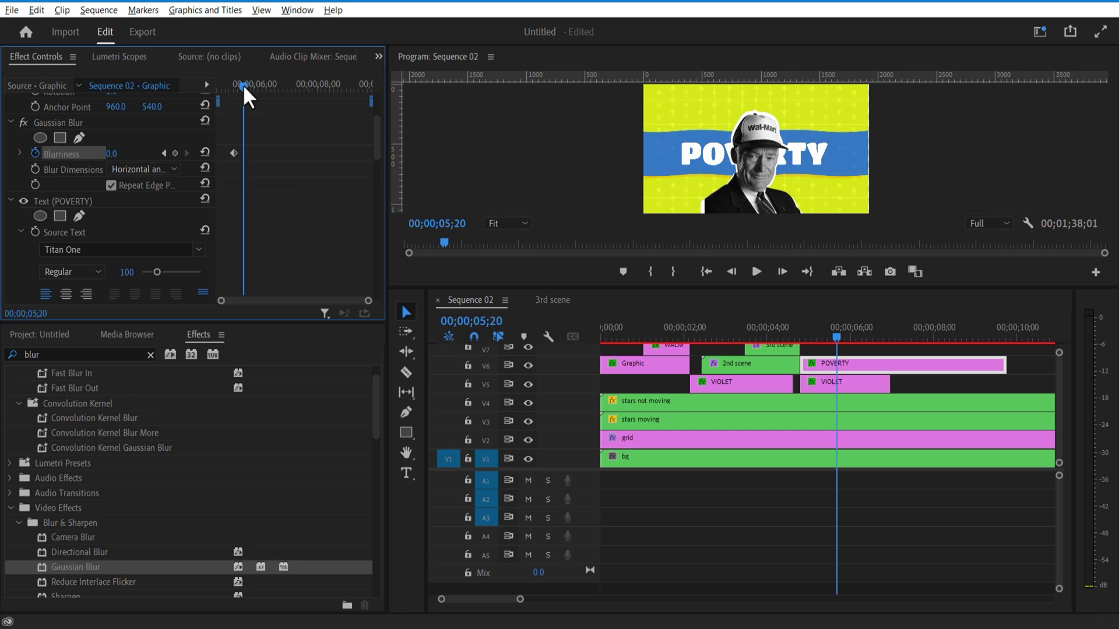
left_click_drag(242, 84, 244, 85)
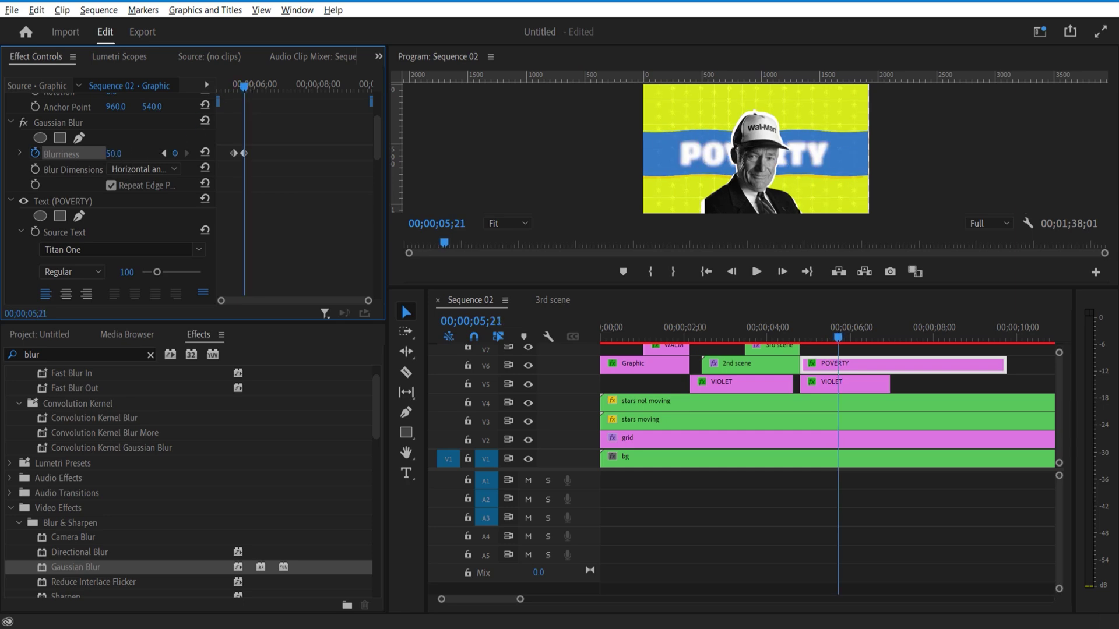
scroll(380, 130, "up", 3)
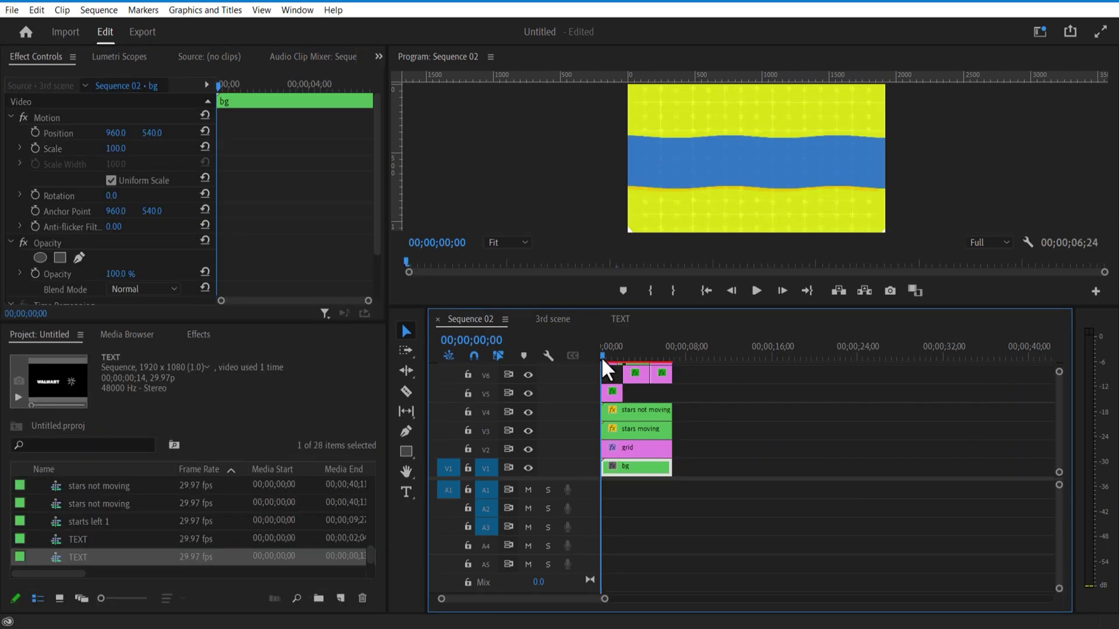
Review the assembled Sequence 02 animation from its beginning.
left_click(604, 358)
left_click_drag(609, 363, 630, 366)
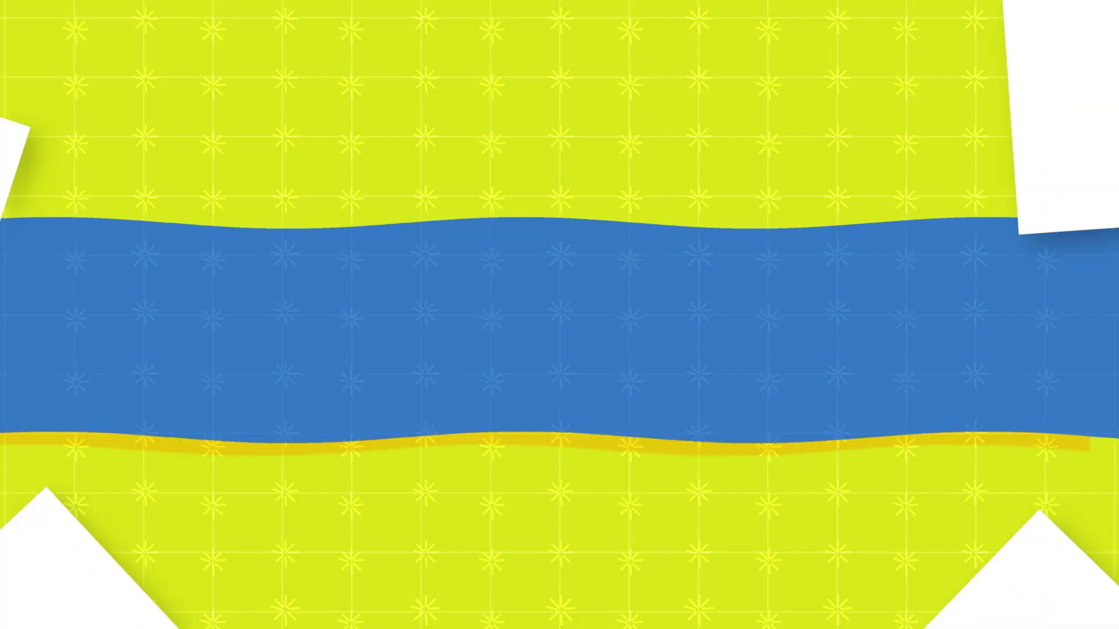